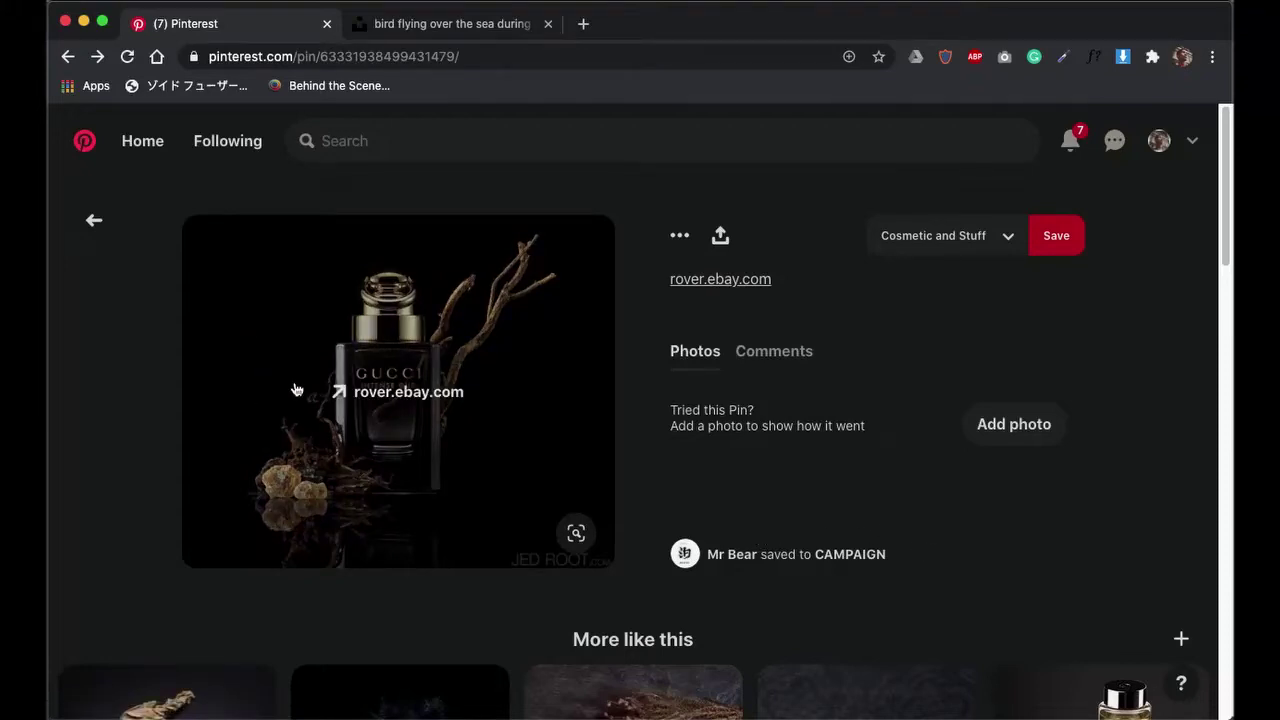
# Add a cube to the scene and view it from the front.
pyautogui.scroll(-3, 943, 497)
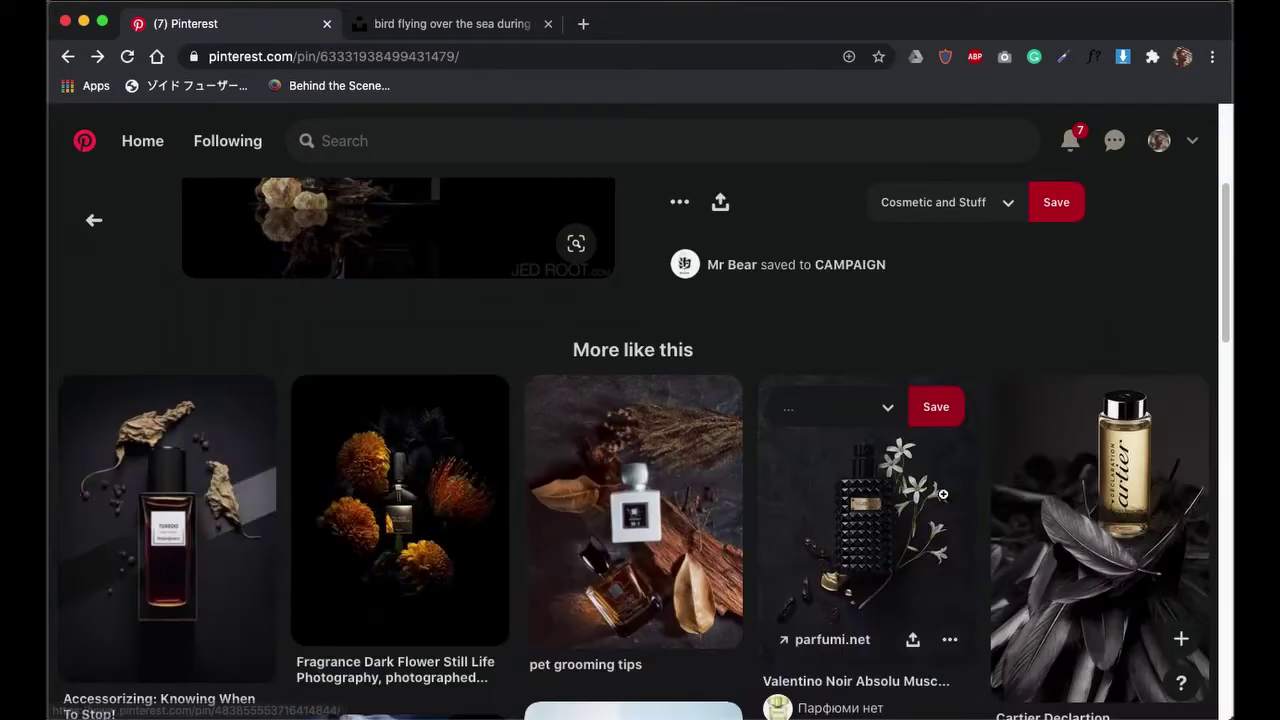
pyautogui.scroll(-3, 943, 492)
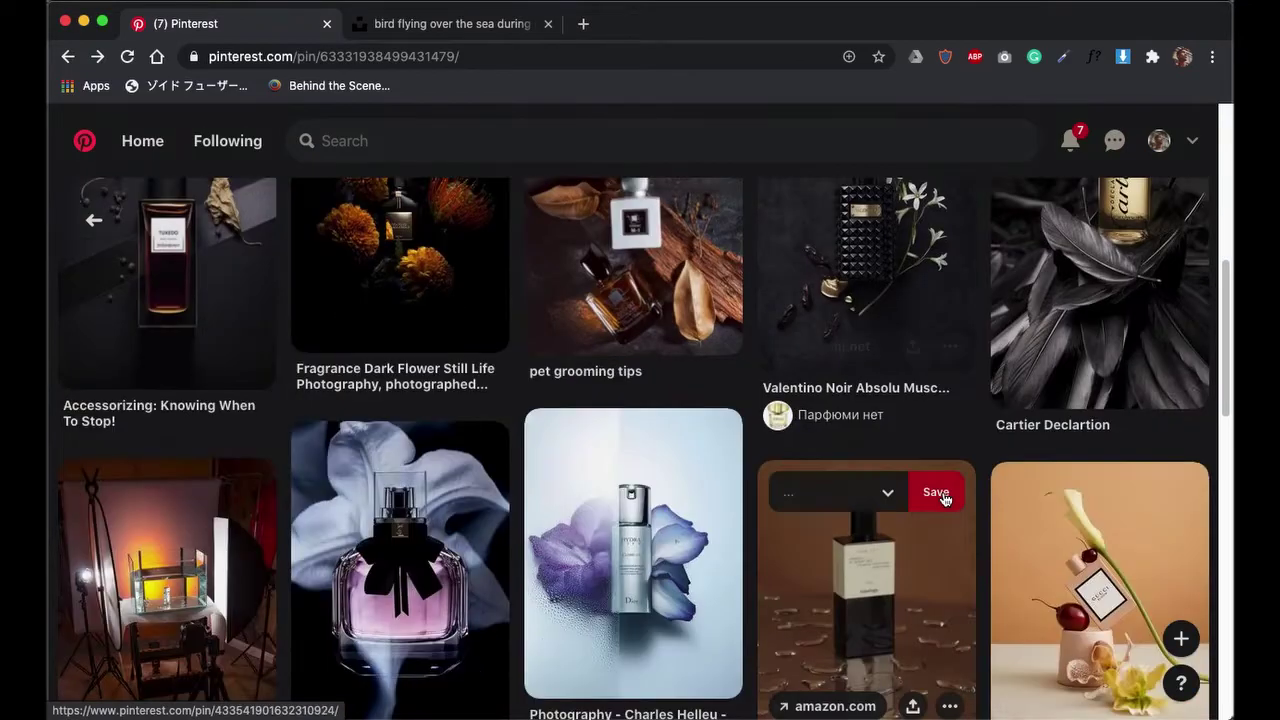
pyautogui.scroll(-2, 943, 497)
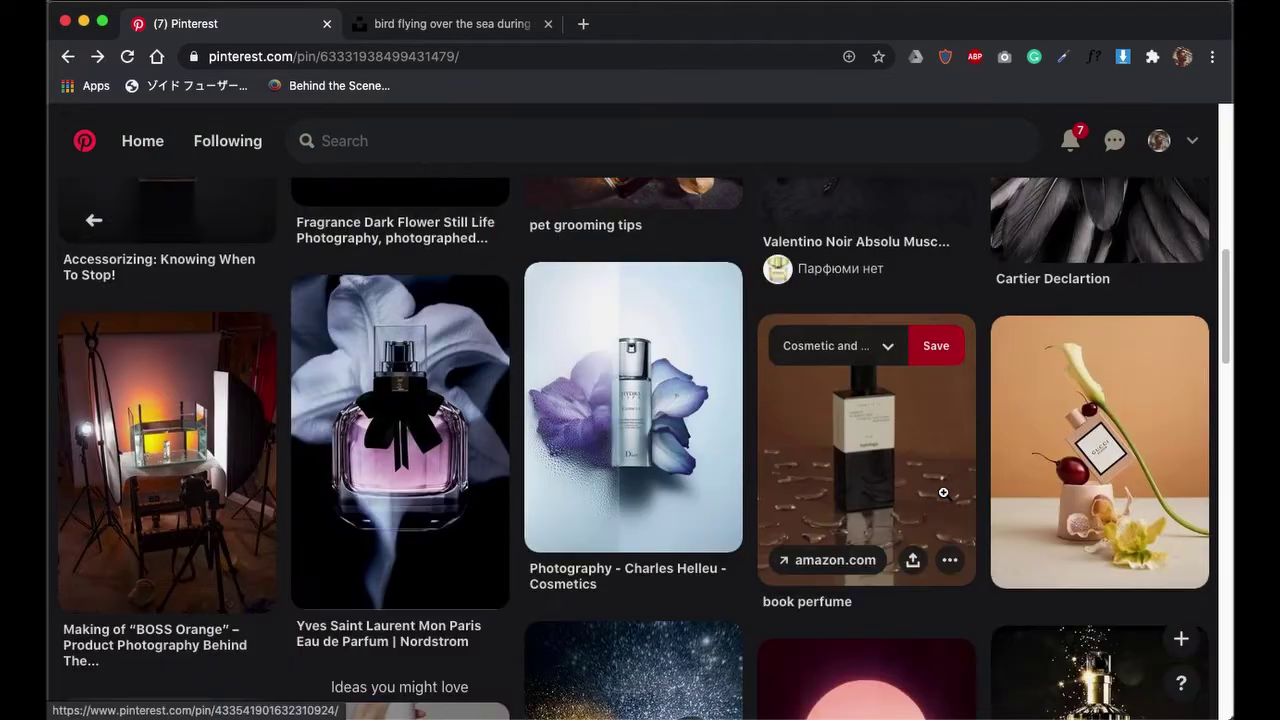
pyautogui.scroll(-1, 943, 495)
pyautogui.scroll(6, 943, 494)
pyautogui.scroll(-1, 943, 492)
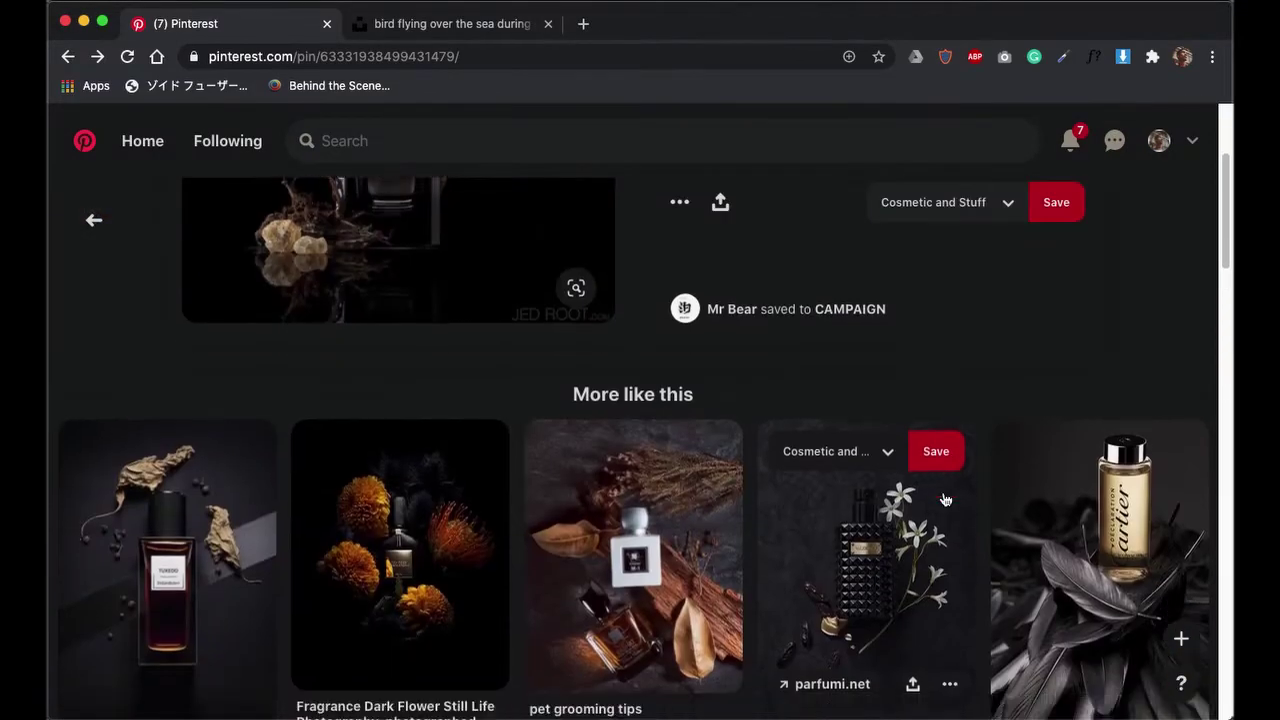
pyautogui.scroll(3, 543, 449)
pyautogui.scroll(2, 543, 449)
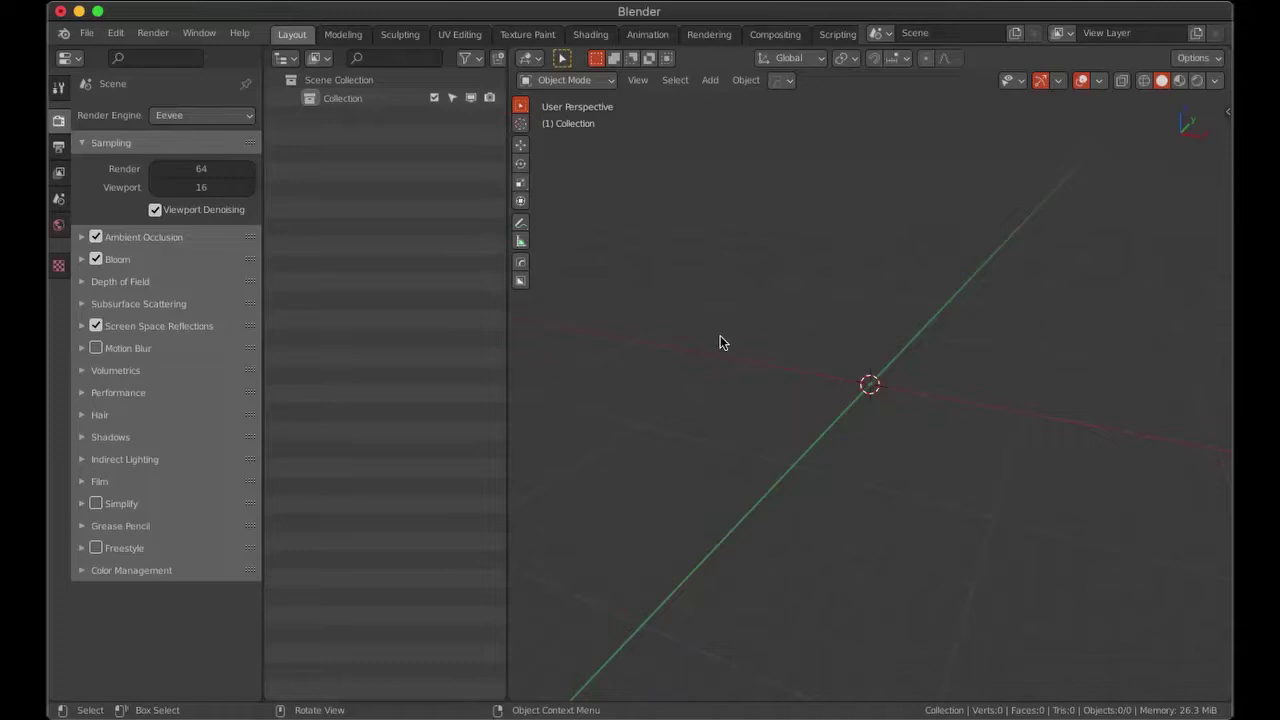
pyautogui.hotkey('shift', 'a')
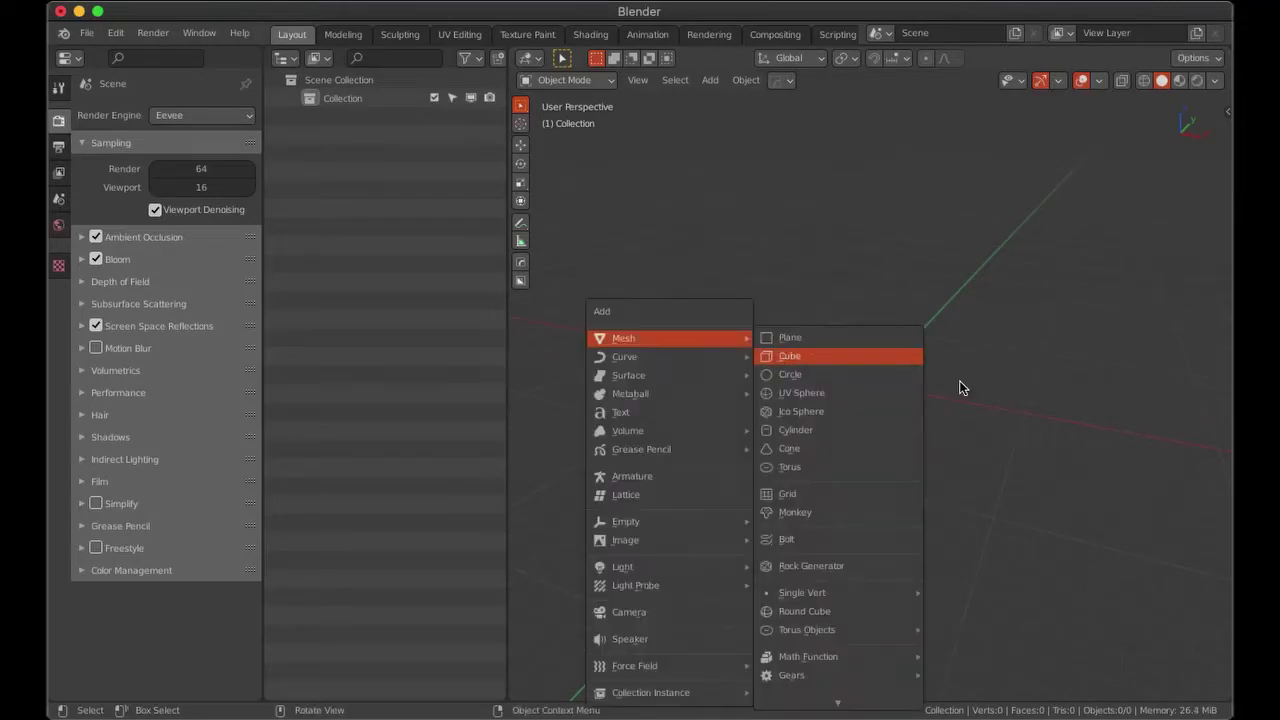
pyautogui.click(797, 348)
pyautogui.press('KP_1')
# Set the scene unit scale to 0.1 with lengths in centimetres.
pyautogui.click(58, 199)
pyautogui.click(172, 209)
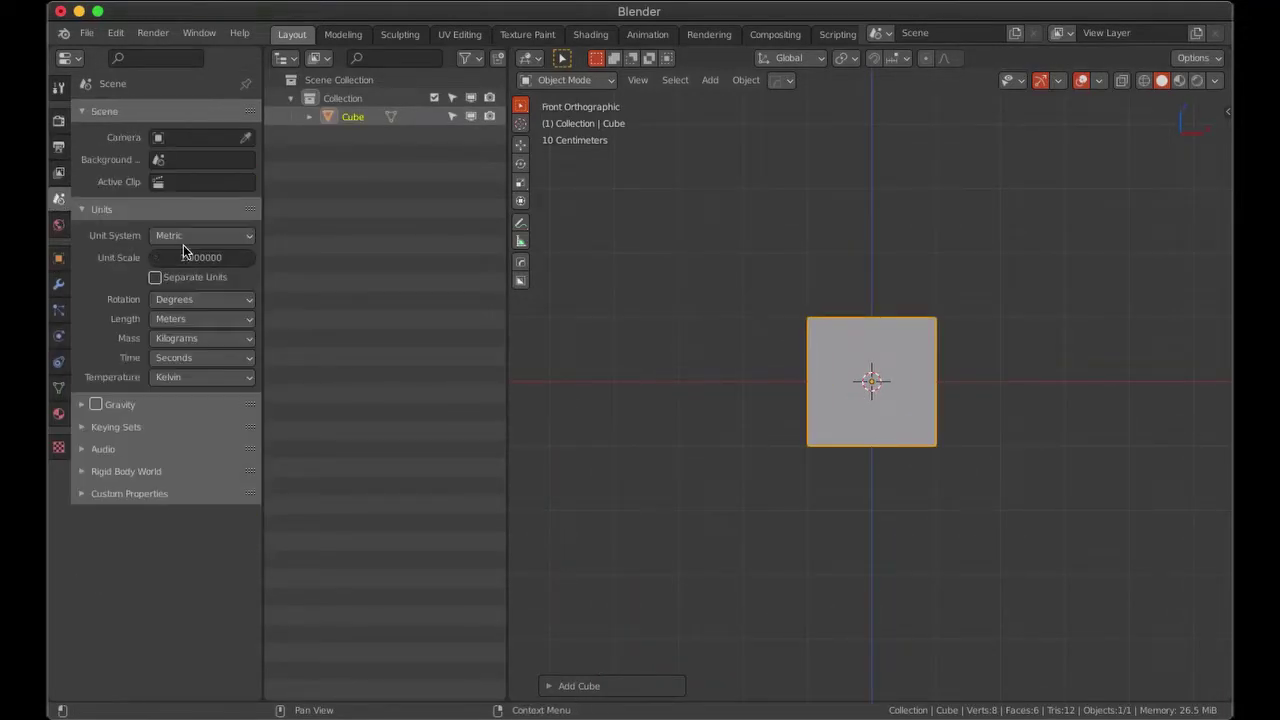
pyautogui.press('Return')
pyautogui.click(1099, 80)
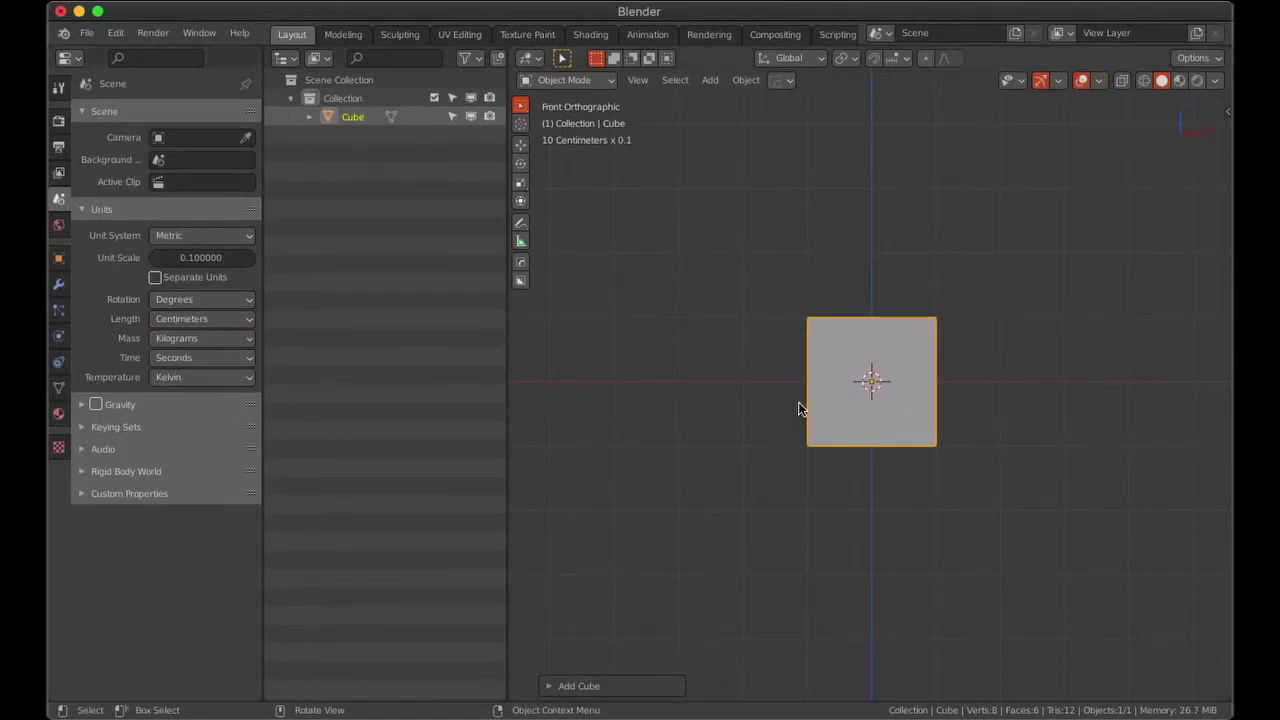
pyautogui.moveTo(794, 406); pyautogui.dragTo(782, 419, button='middle')
pyautogui.press('KP_1')
# Raise the cube 1 unit along Z with gz1 so it sits on the ground.
pyautogui.write('gz1')
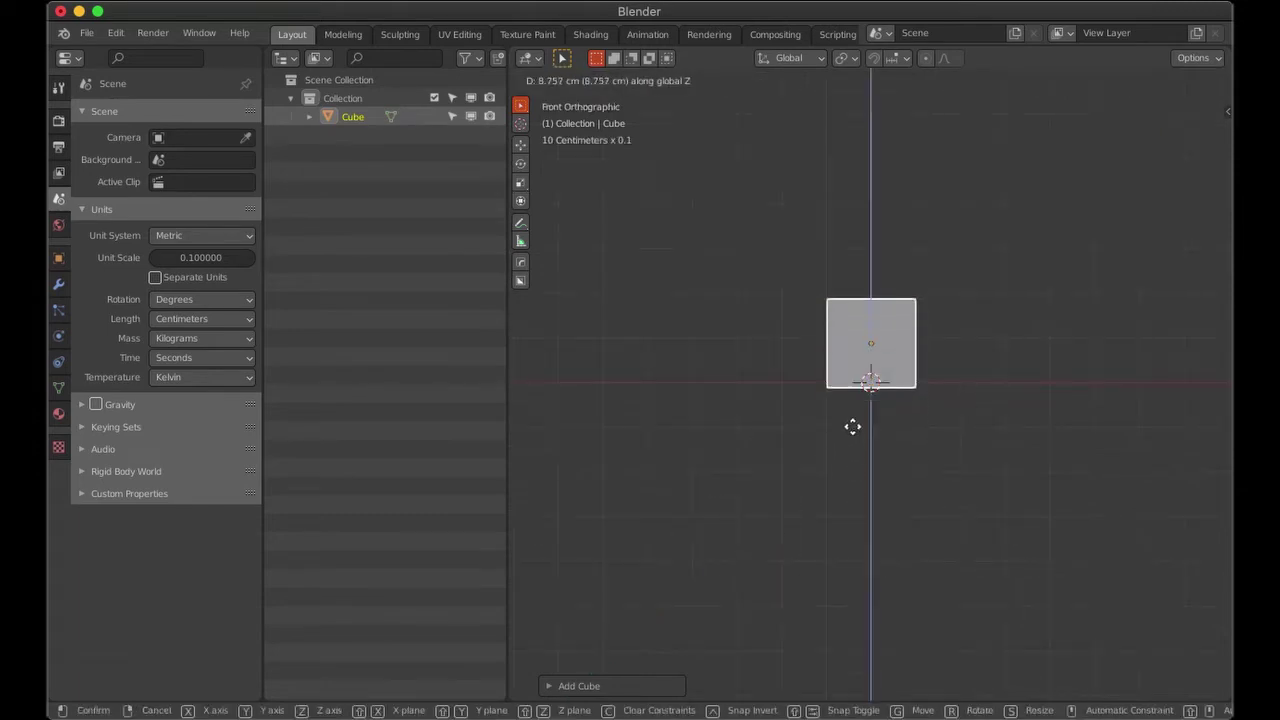
pyautogui.press('Return')
pyautogui.scroll(3, 852, 424)
# In Edit Mode, narrow the cube along X and thin its depth along Y.
pyautogui.press('Tab')
pyautogui.press('s')
pyautogui.press('x')
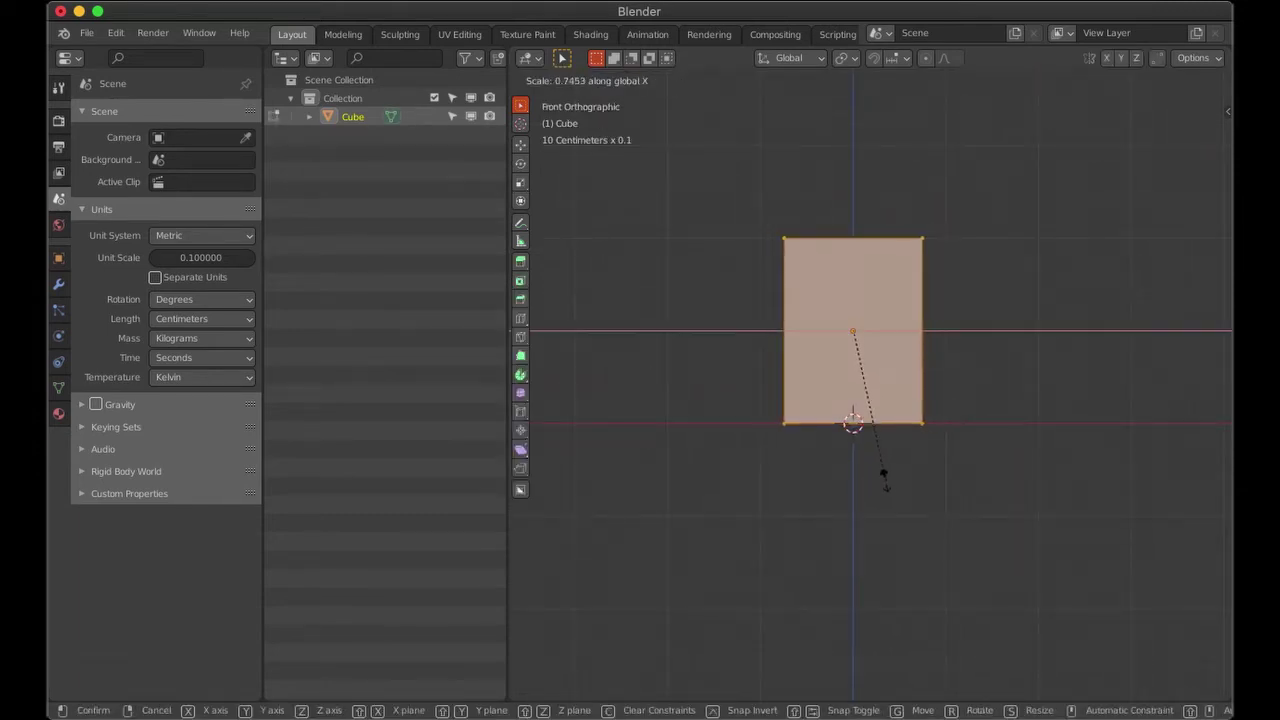
pyautogui.click(885, 482)
pyautogui.press('KP_3')
pyautogui.press('s')
pyautogui.press('y')
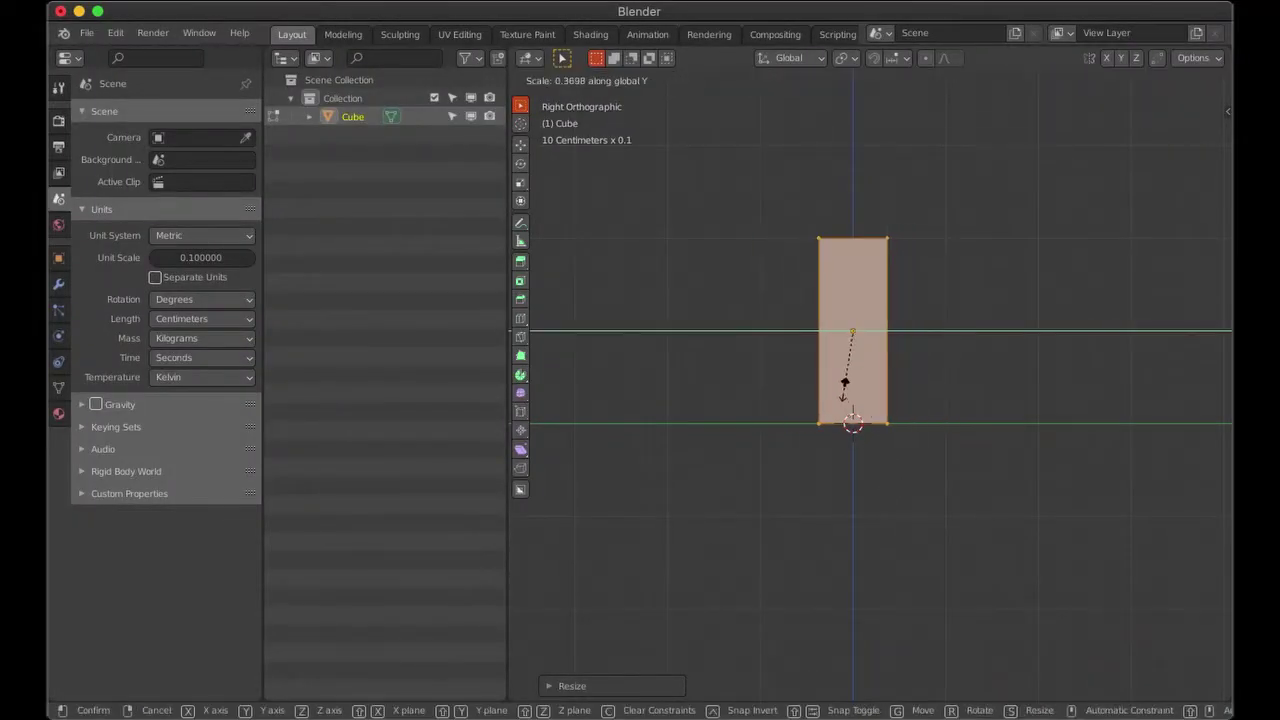
pyautogui.click(845, 383)
pyautogui.press('`')
pyautogui.click(791, 449)
pyautogui.press('Tab')
pyautogui.moveTo(791, 449); pyautogui.dragTo(771, 577, button='middle')
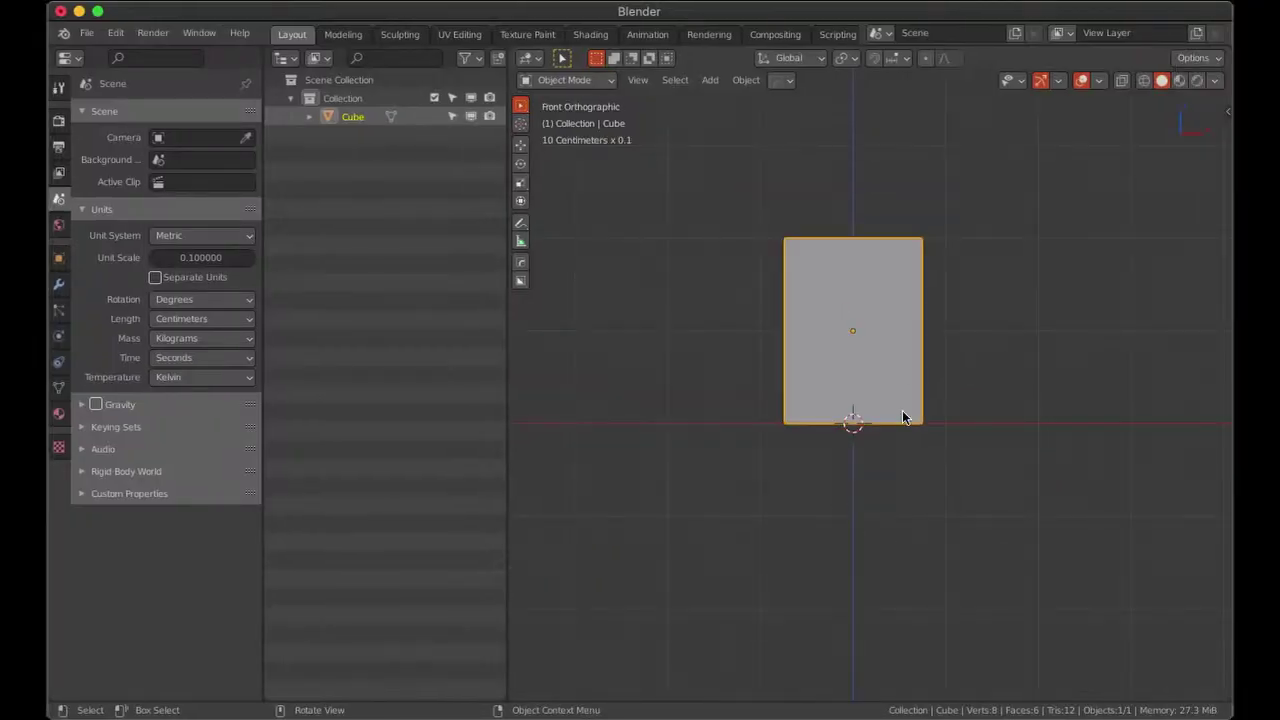
pyautogui.press('Tab')
pyautogui.moveTo(903, 417)
pyautogui.mouseDown(button='middle')
pyautogui.moveTo(880, 429)
pyautogui.moveTo(1048, 522)
pyautogui.mouseUp(button='middle')
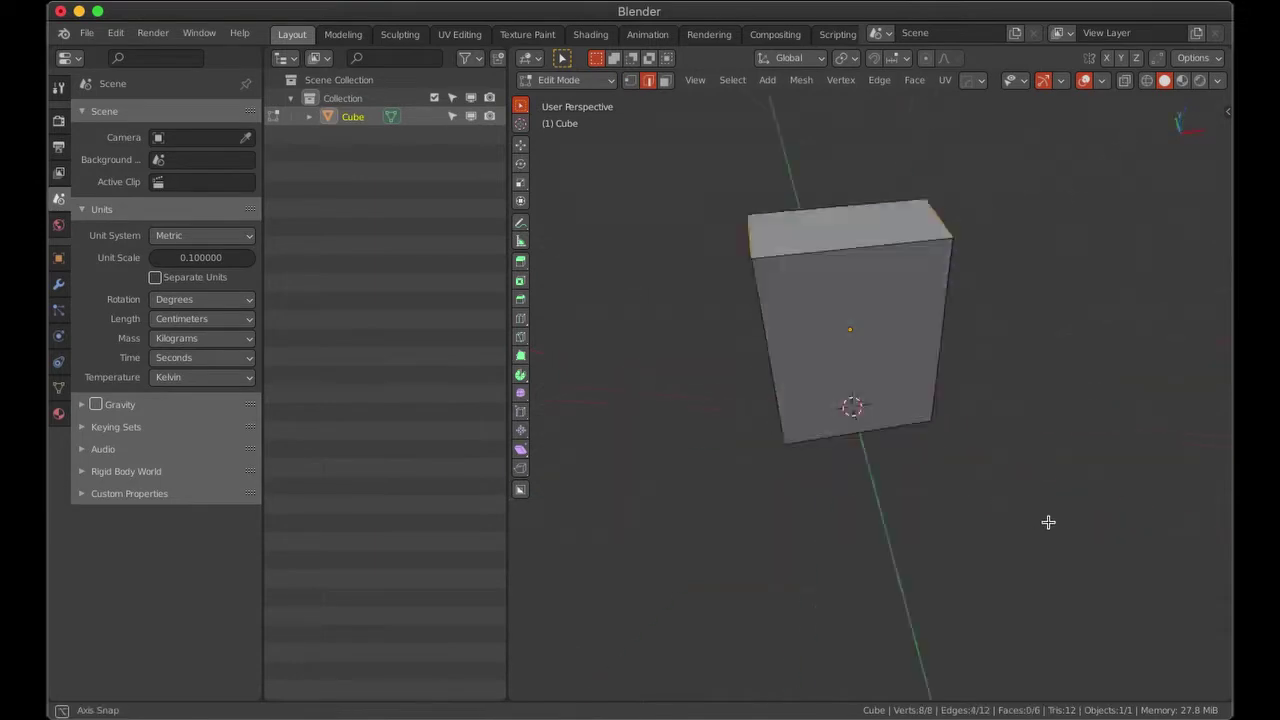
# Add a Bevel modifier with a slightly smaller amount and fewer segments.
pyautogui.press('Tab')
pyautogui.click(58, 284)
pyautogui.press('n')
pyautogui.press('KP_1')
pyautogui.click(230, 115)
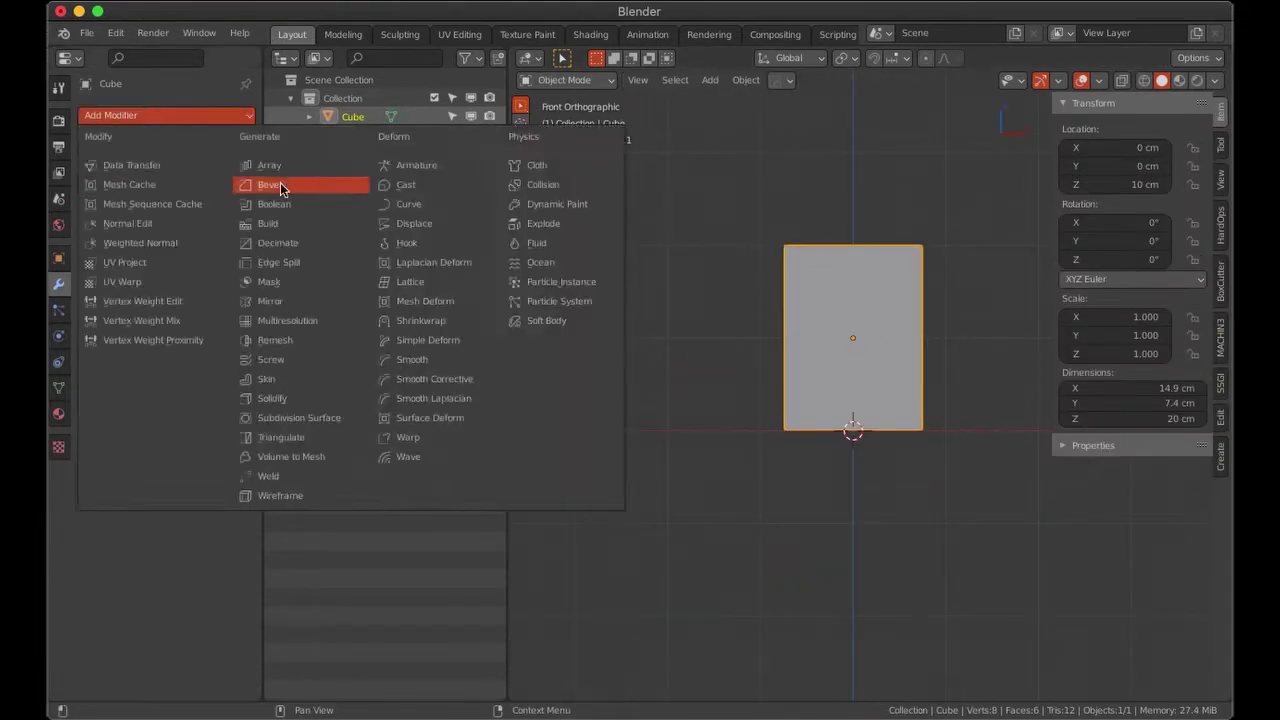
pyautogui.click(282, 189)
pyautogui.click(113, 359)
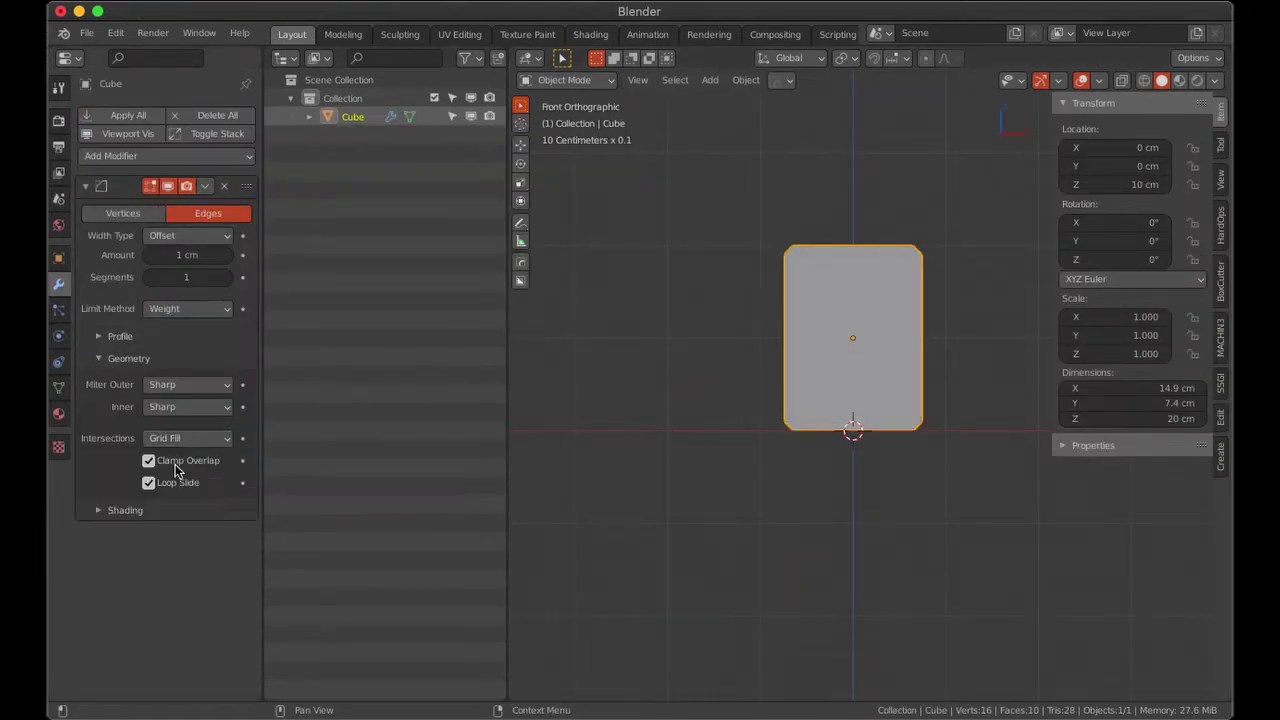
pyautogui.press('KP_Decimal')
pyautogui.moveTo(186, 255)
pyautogui.mouseDown()
pyautogui.moveTo(192, 293)
pyautogui.moveTo(180, 277)
pyautogui.mouseUp()
pyautogui.moveTo(720, 420); pyautogui.dragTo(668, 390, button='middle')
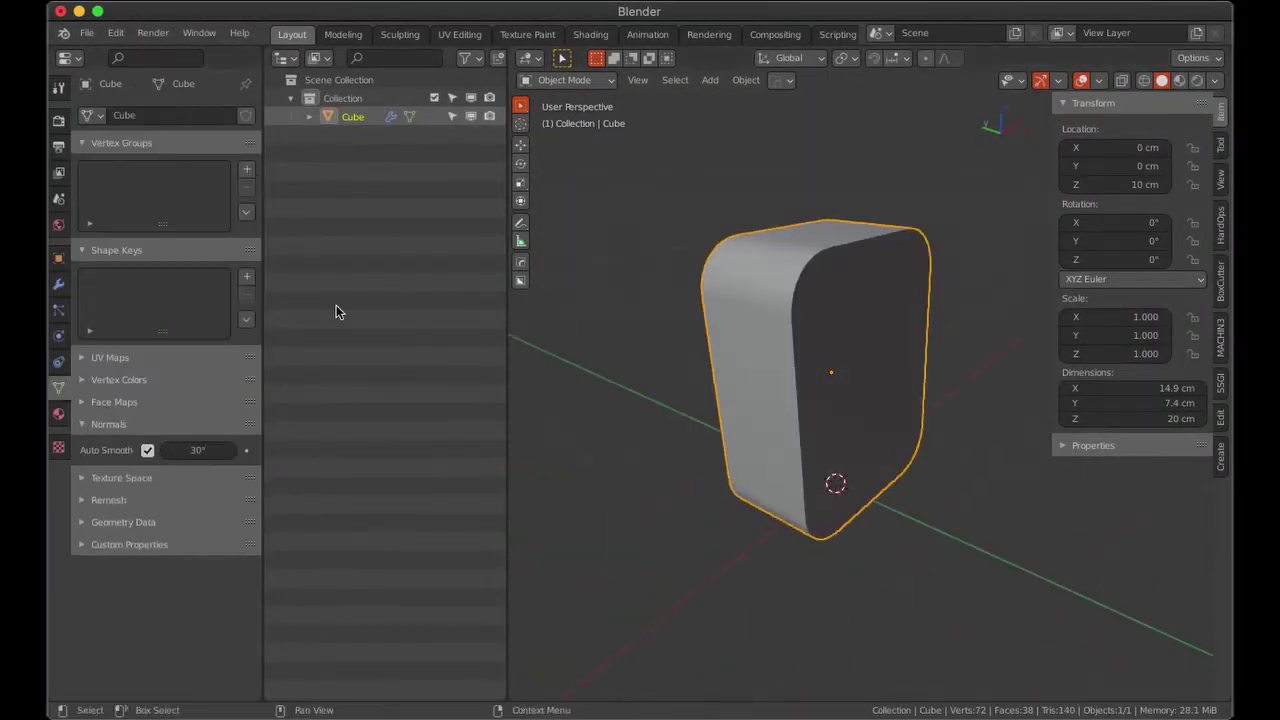
# Add a second Bevel limited by Angle, 3 segments, with Harden Normals enabled.
pyautogui.click(163, 168)
pyautogui.click(188, 334)
pyautogui.click(185, 372)
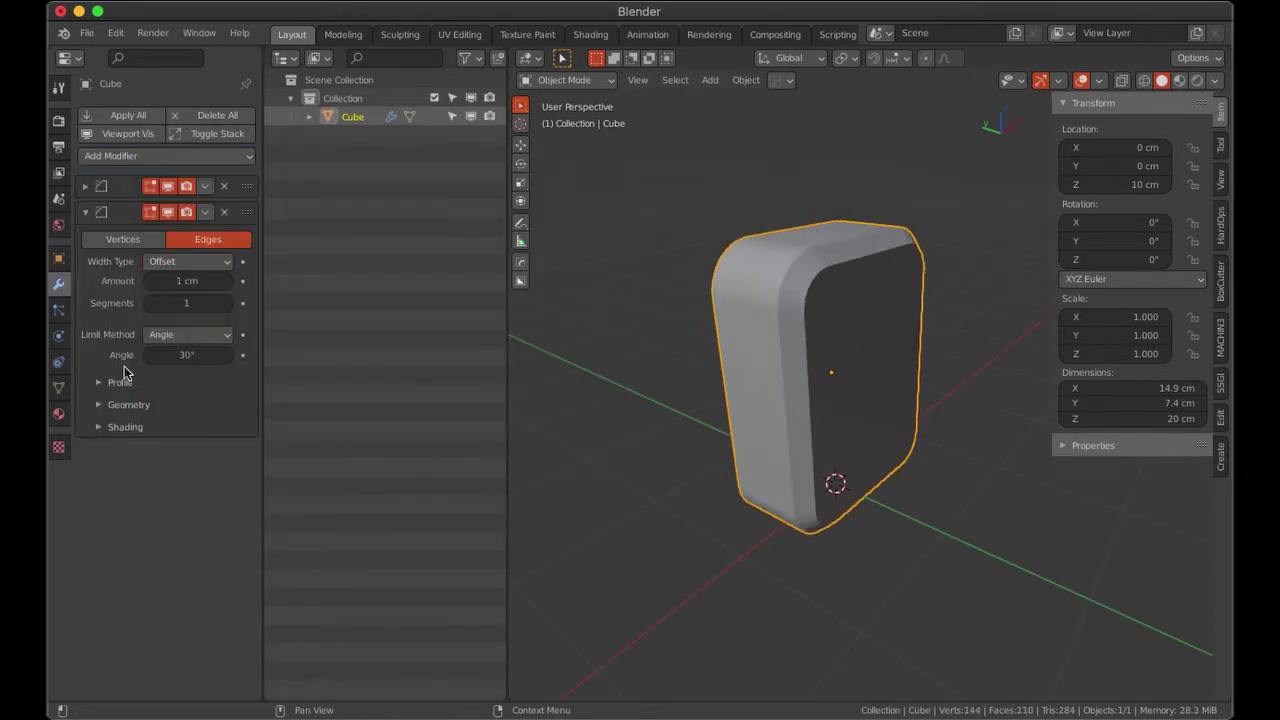
pyautogui.click(128, 404)
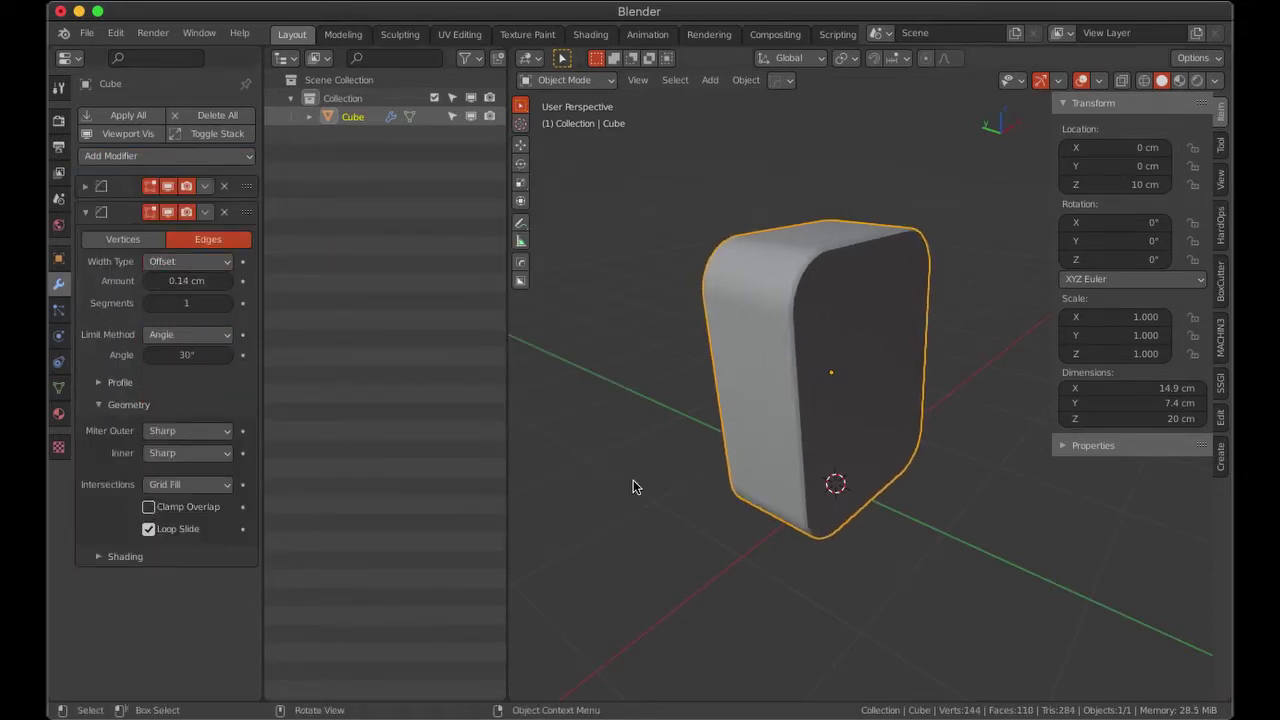
pyautogui.keyDown('ctrl'); pyautogui.scroll(2, 190, 303); pyautogui.keyUp('ctrl')
pyautogui.click(125, 556)
pyautogui.click(148, 582)
# From the side view, scale the box's geometry along Y to make it thinner.
pyautogui.moveTo(554, 540)
pyautogui.mouseDown(button='middle')
pyautogui.moveTo(737, 454)
pyautogui.moveTo(763, 467)
pyautogui.mouseUp(button='middle')
pyautogui.press('`')
pyautogui.click(873, 473)
pyautogui.press('Tab')
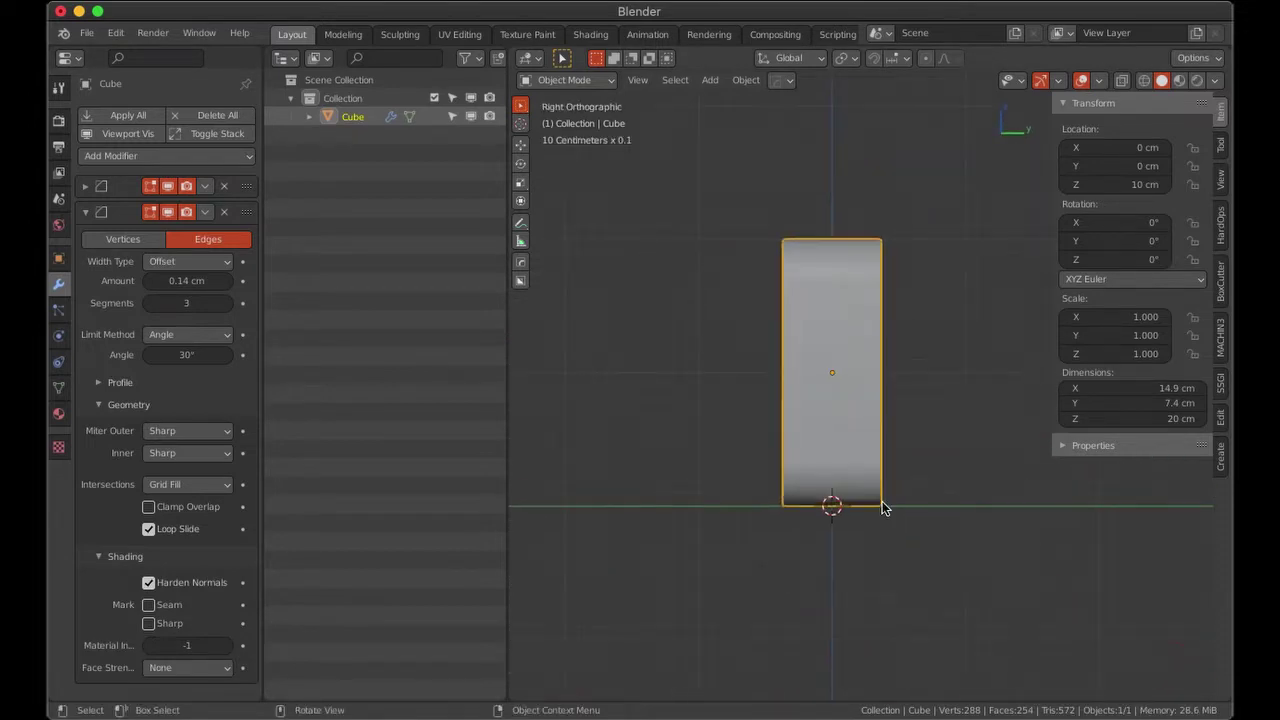
pyautogui.press('a')
pyautogui.press('s')
pyautogui.press('y')
pyautogui.click(926, 483)
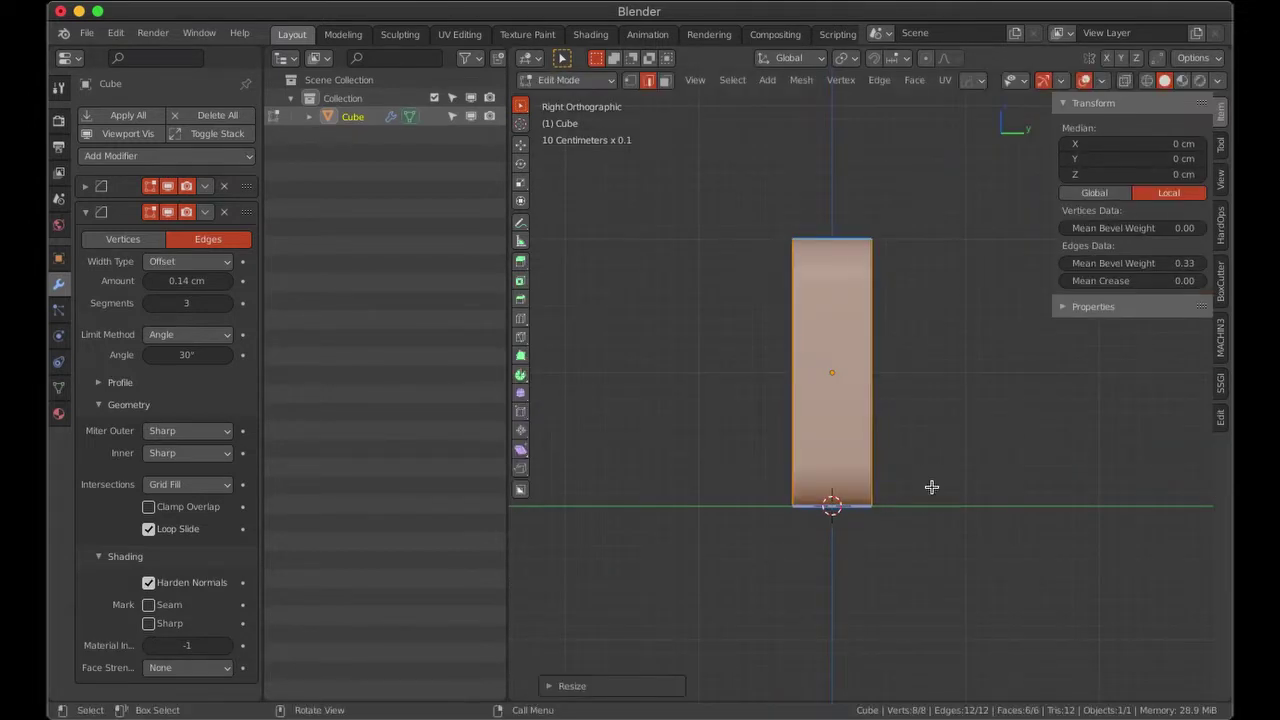
pyautogui.press('Tab')
pyautogui.press('`')
pyautogui.moveTo(840, 489); pyautogui.dragTo(858, 371, button='middle')
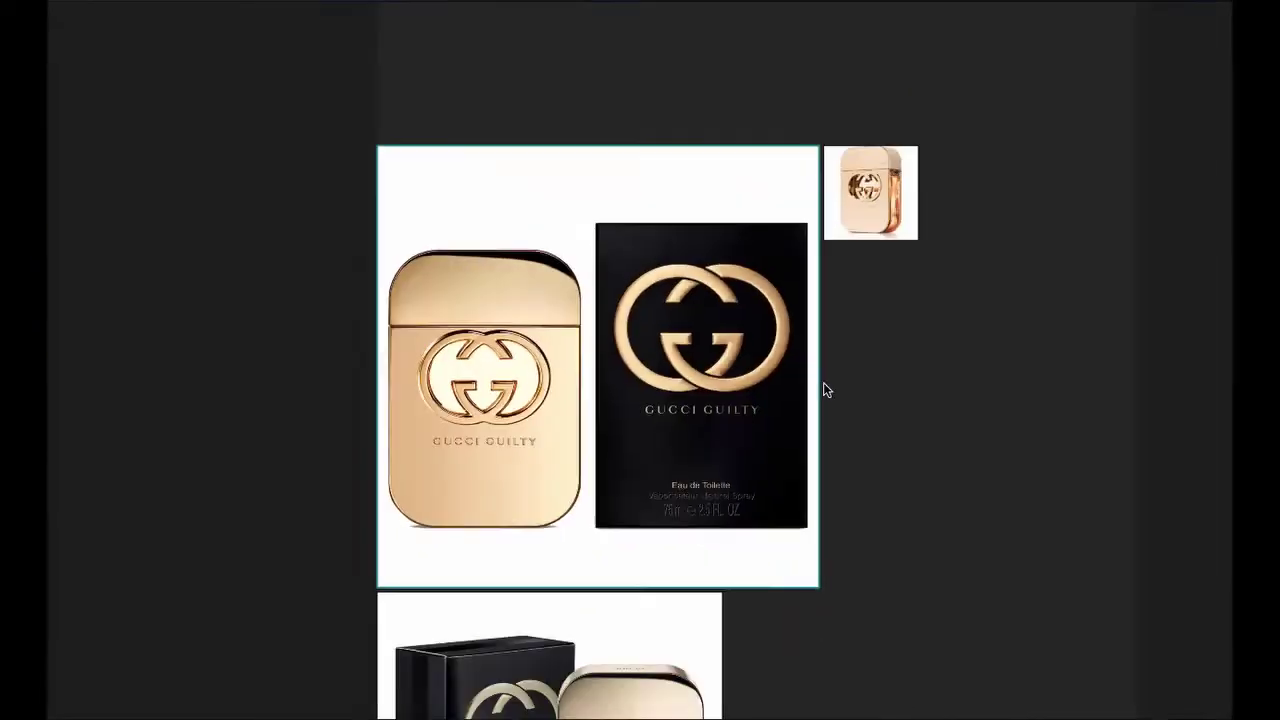
# Add a horizontal loop cut and slide it up near the top of the box.
pyautogui.scroll(1, 823, 390)
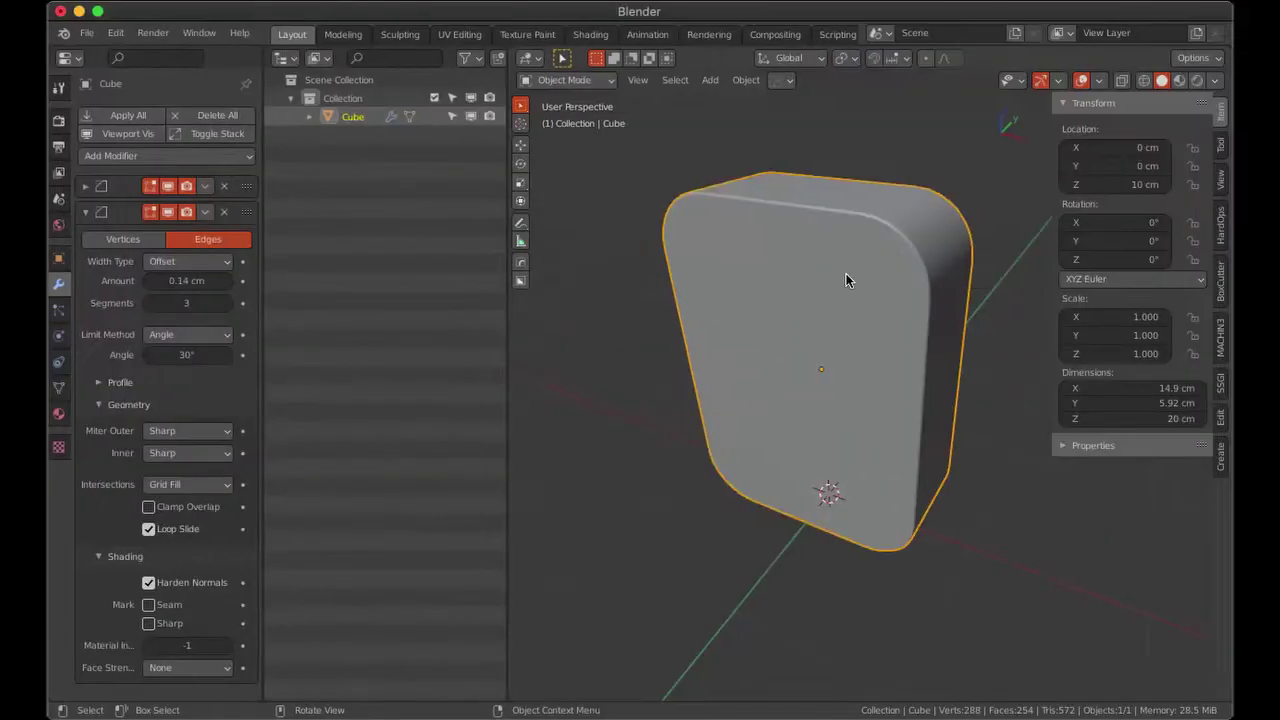
pyautogui.press('Tab')
pyautogui.press('KP_1')
pyautogui.hotkey('ctrl', 'r')
pyautogui.click(900, 340)
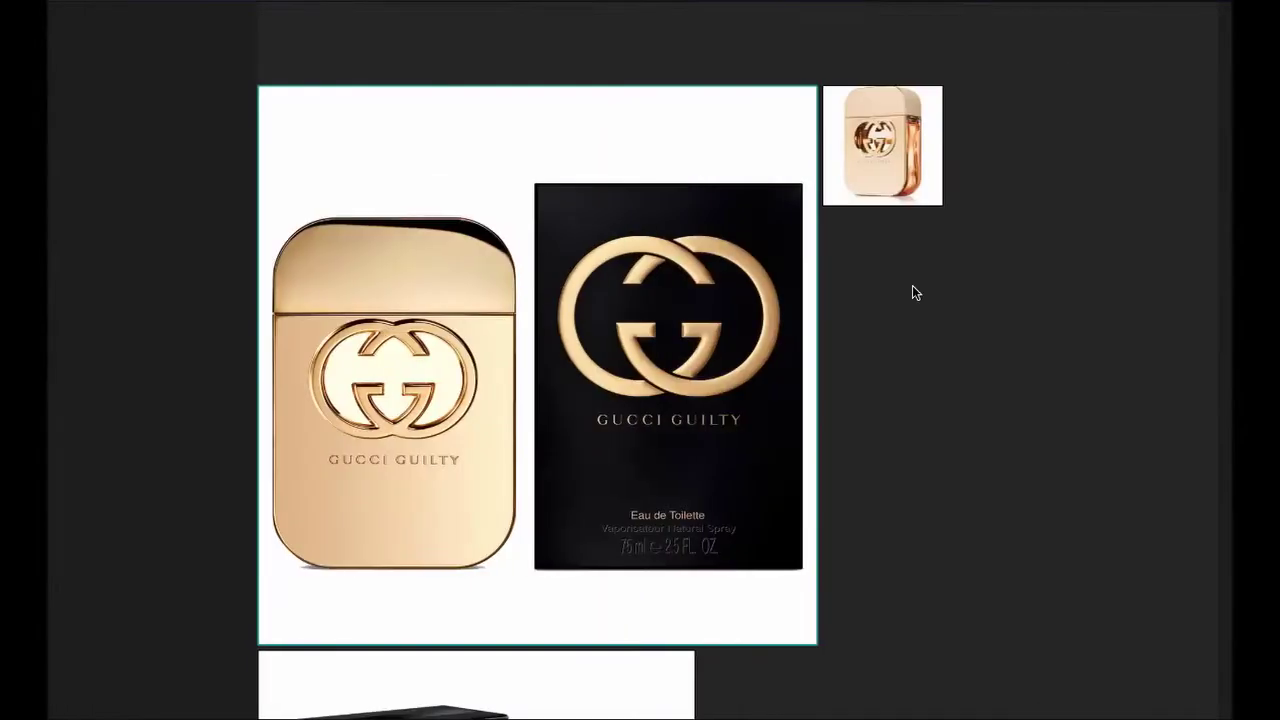
pyautogui.click(898, 288)
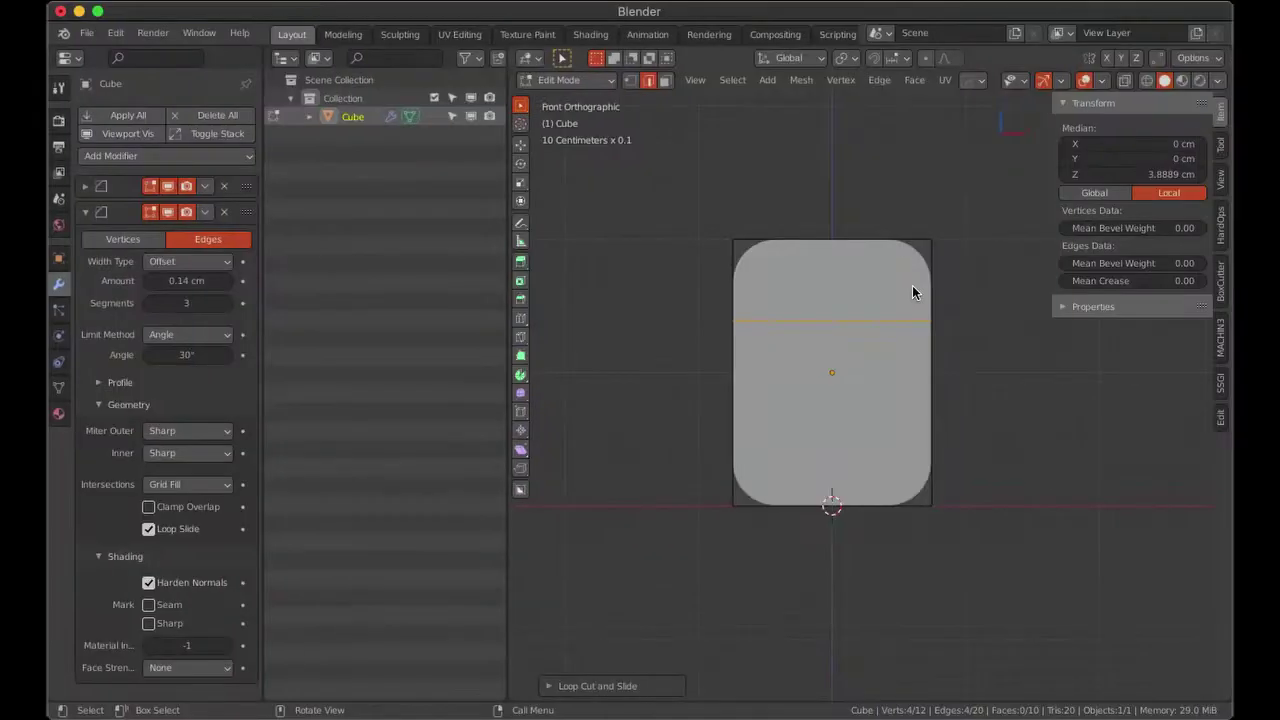
pyautogui.press('g')
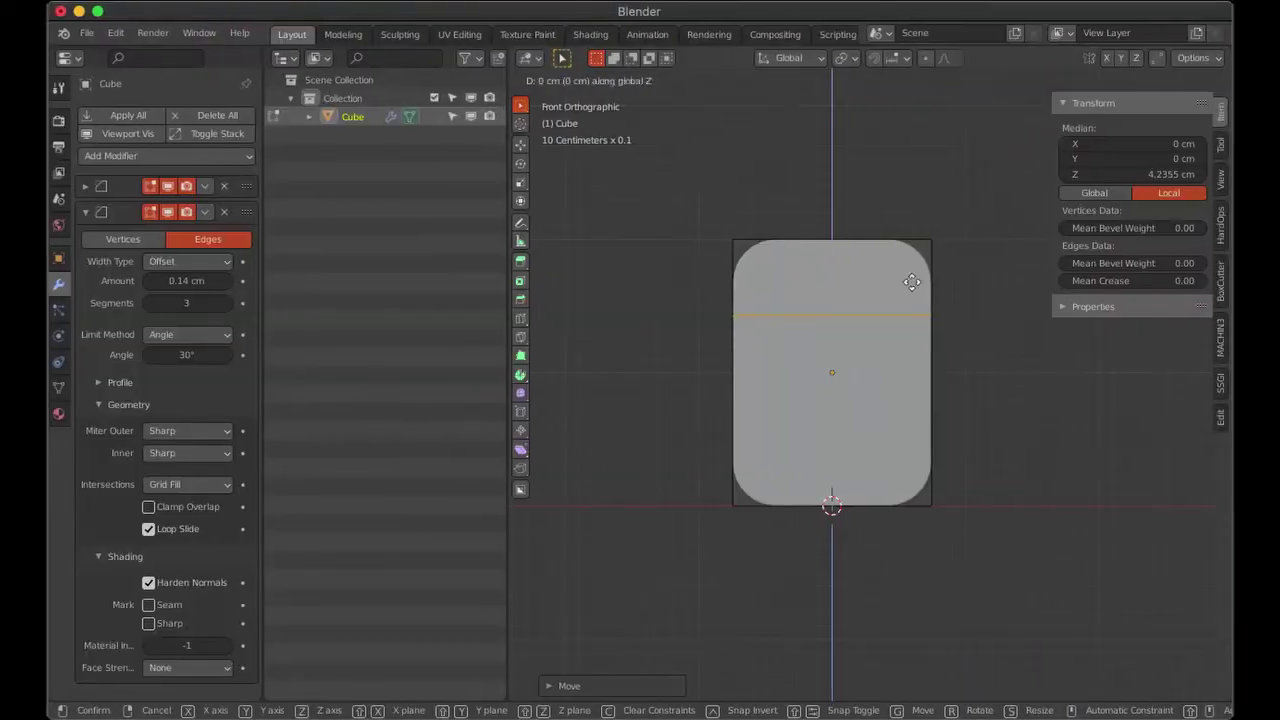
pyautogui.click(913, 287)
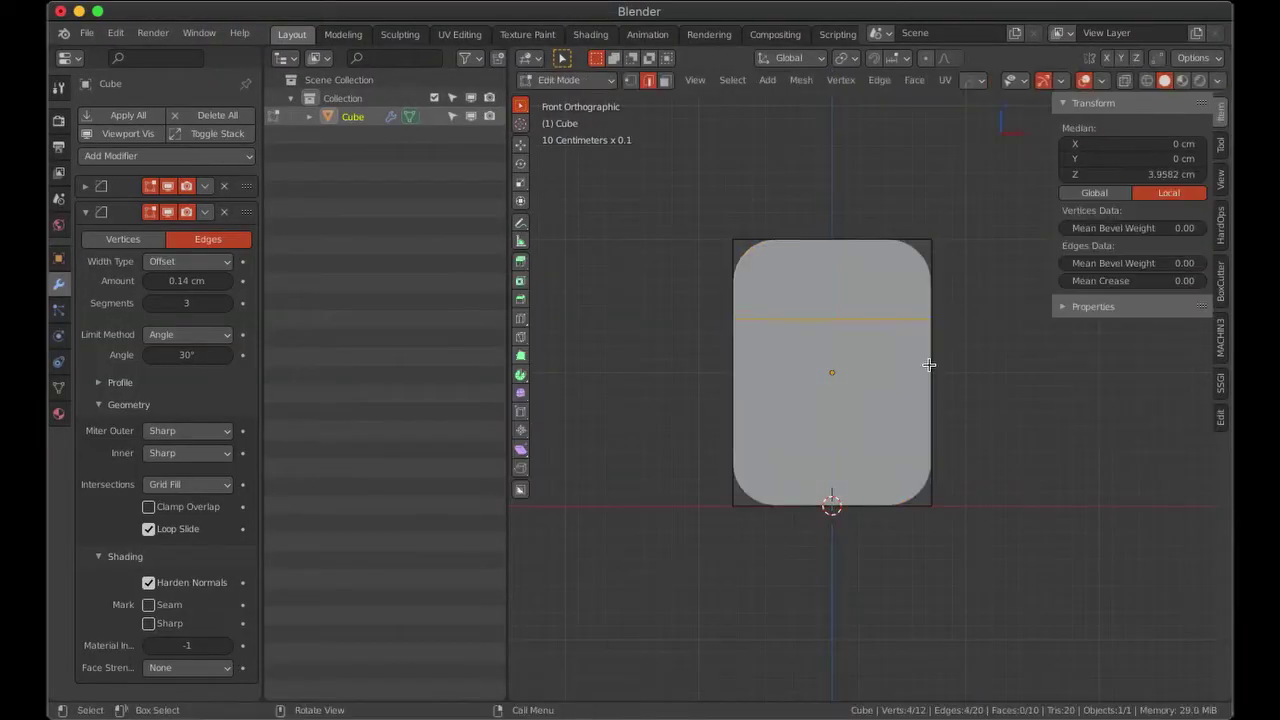
# Switch to face select mode and bring the top section into view.
pyautogui.moveTo(928, 363); pyautogui.dragTo(774, 411, button='middle')
pyautogui.press('3')
pyautogui.moveTo(740, 157); pyautogui.dragTo(794, 214)
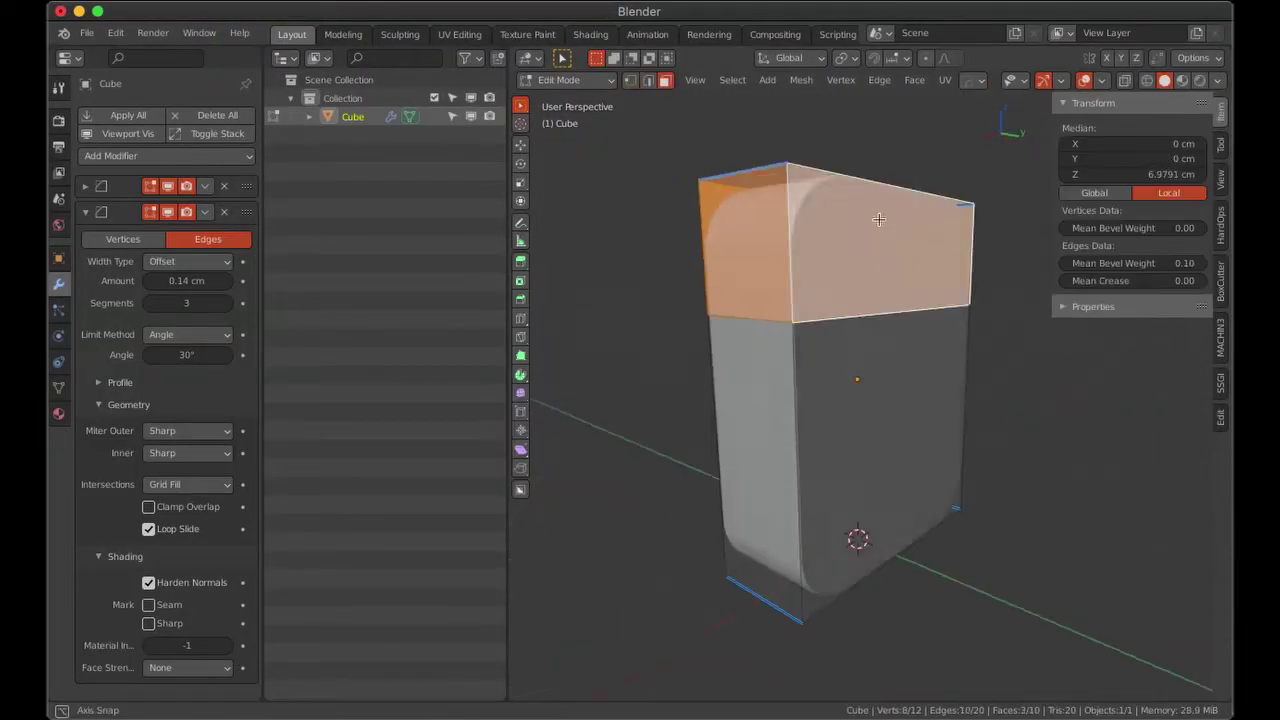
pyautogui.moveTo(794, 214)
pyautogui.mouseDown(button='middle')
pyautogui.moveTo(720, 260)
pyautogui.moveTo(730, 340)
pyautogui.mouseUp(button='middle')
# Separate the top section into its own object and hide it while editing the body.
pyautogui.click(736, 338)
pyautogui.press('Tab')
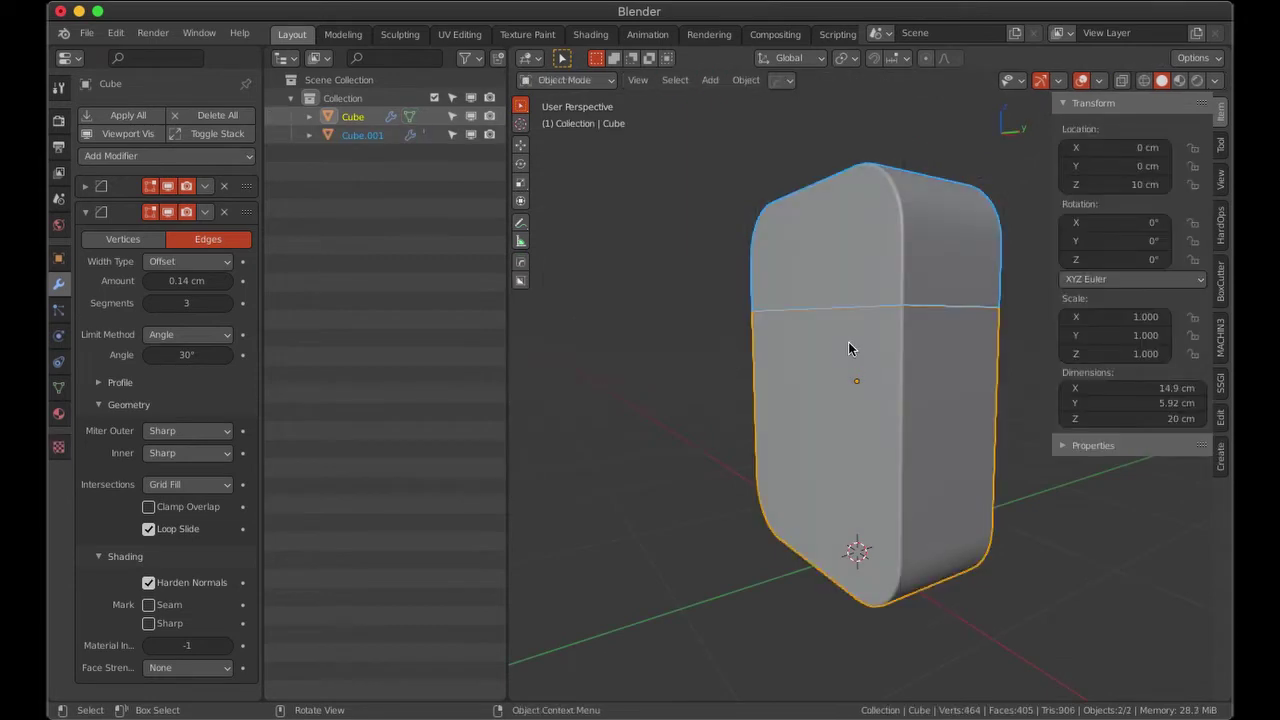
pyautogui.click(755, 253)
pyautogui.press('Tab')
pyautogui.moveTo(755, 253)
pyautogui.mouseDown(button='middle')
pyautogui.moveTo(899, 174)
pyautogui.moveTo(971, 289)
pyautogui.mouseUp(button='middle')
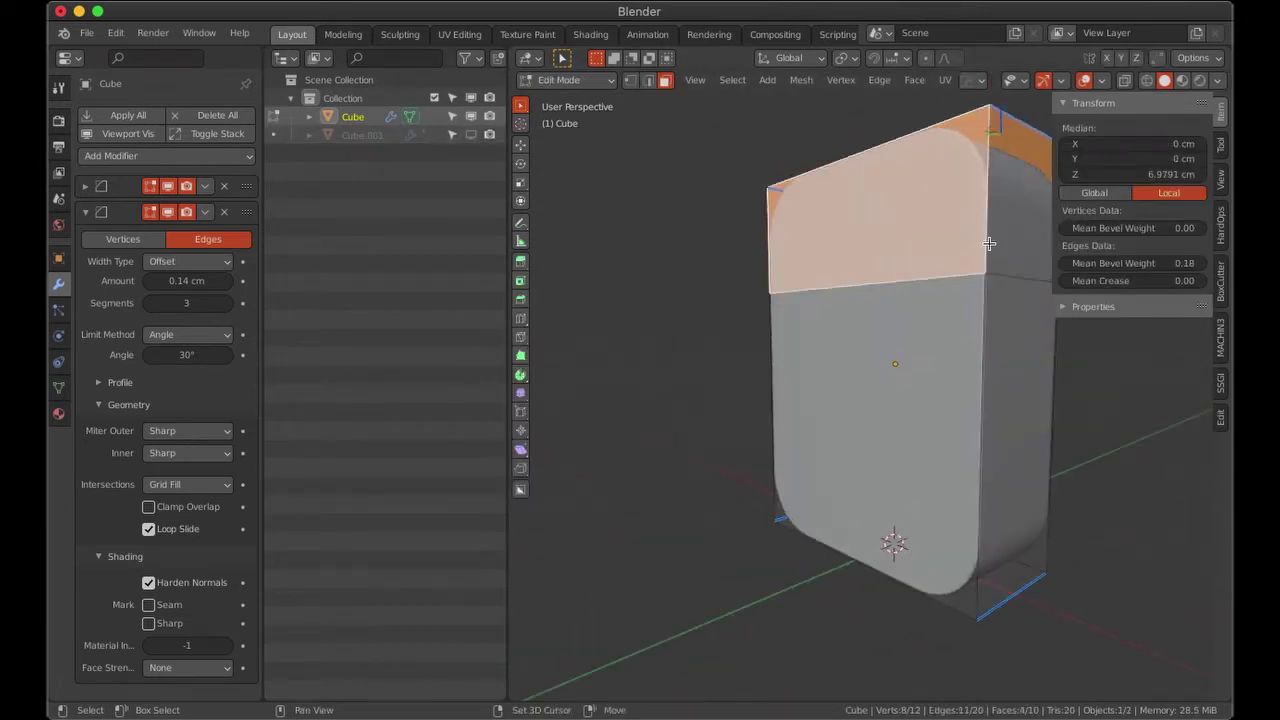
pyautogui.press('h')
# Delete the body's top face to leave an open shell.
pyautogui.click(971, 289)
pyautogui.press('x')
pyautogui.click(971, 289)
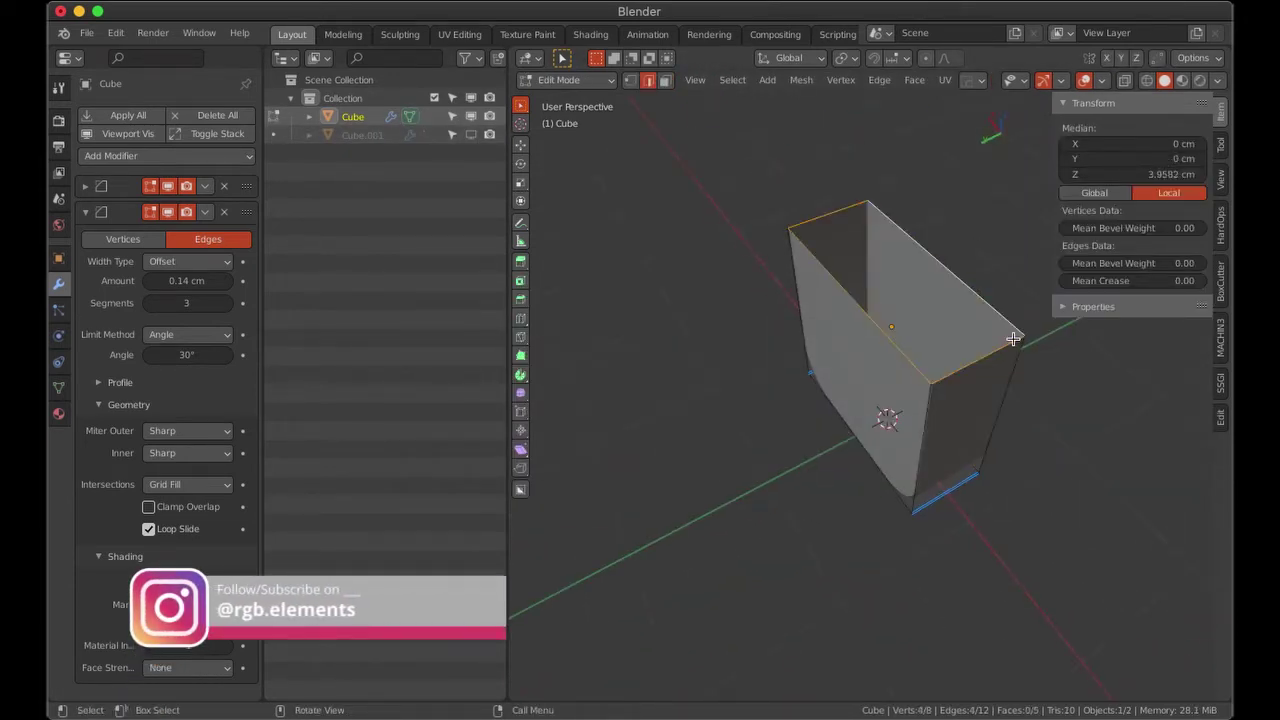
pyautogui.press('a')
pyautogui.press('e')
pyautogui.click(1043, 400)
pyautogui.press('Tab')
# Isolate the cap Cube.001 in local view and look at it from the side.
pyautogui.click(803, 303)
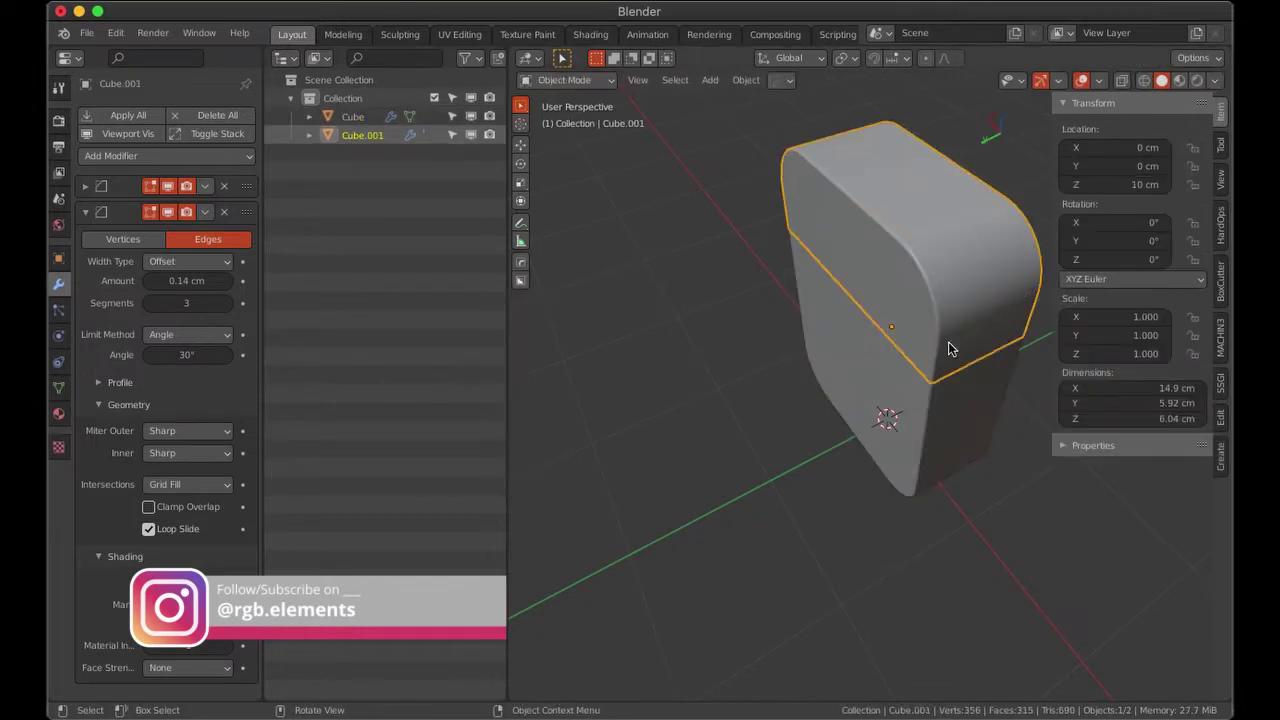
pyautogui.press('/')
pyautogui.press('`')
pyautogui.click(941, 437)
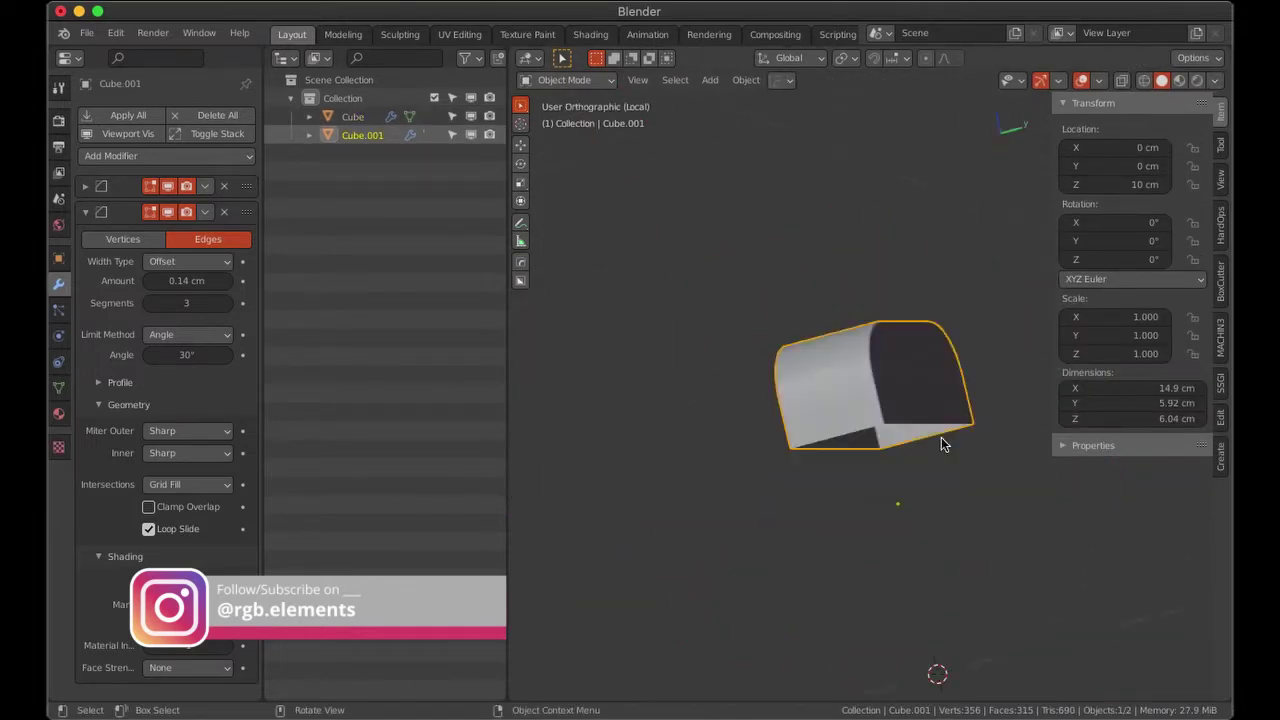
pyautogui.press('`')
pyautogui.click(929, 461)
# Scale the cap's top face along Y so it flares past the body.
pyautogui.press('Tab')
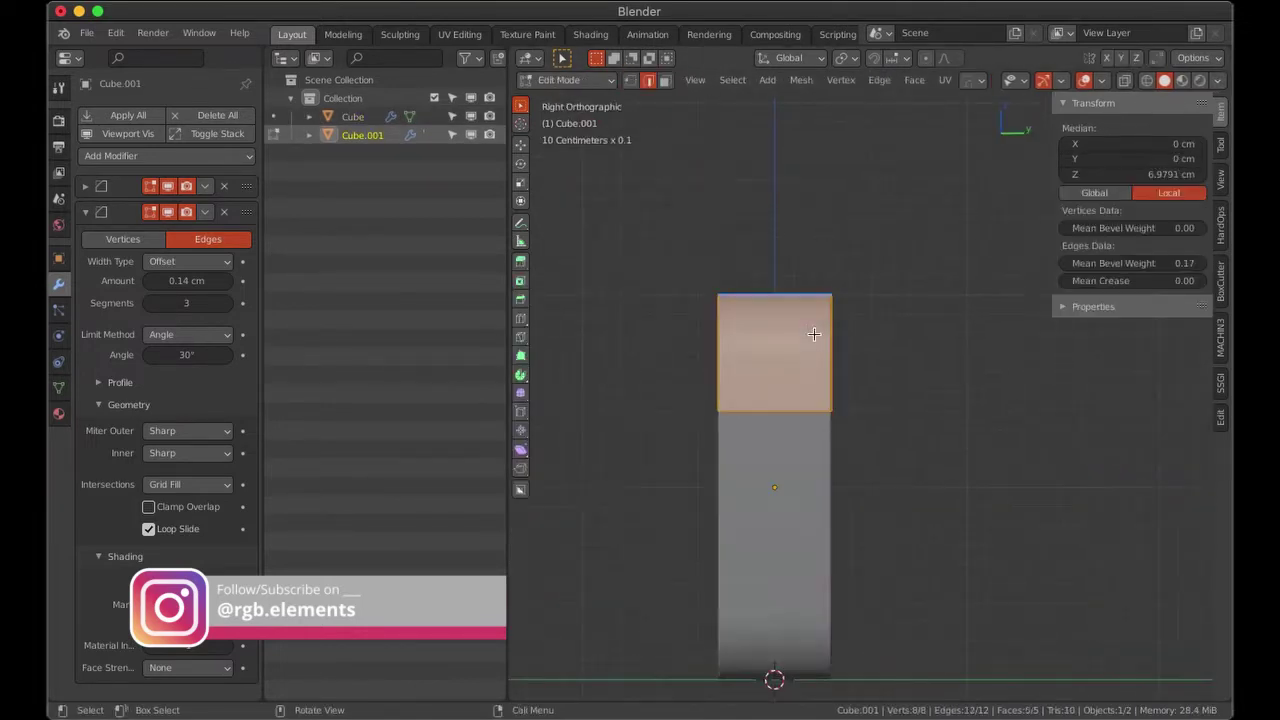
pyautogui.press('s')
pyautogui.press('y')
pyautogui.click(816, 340)
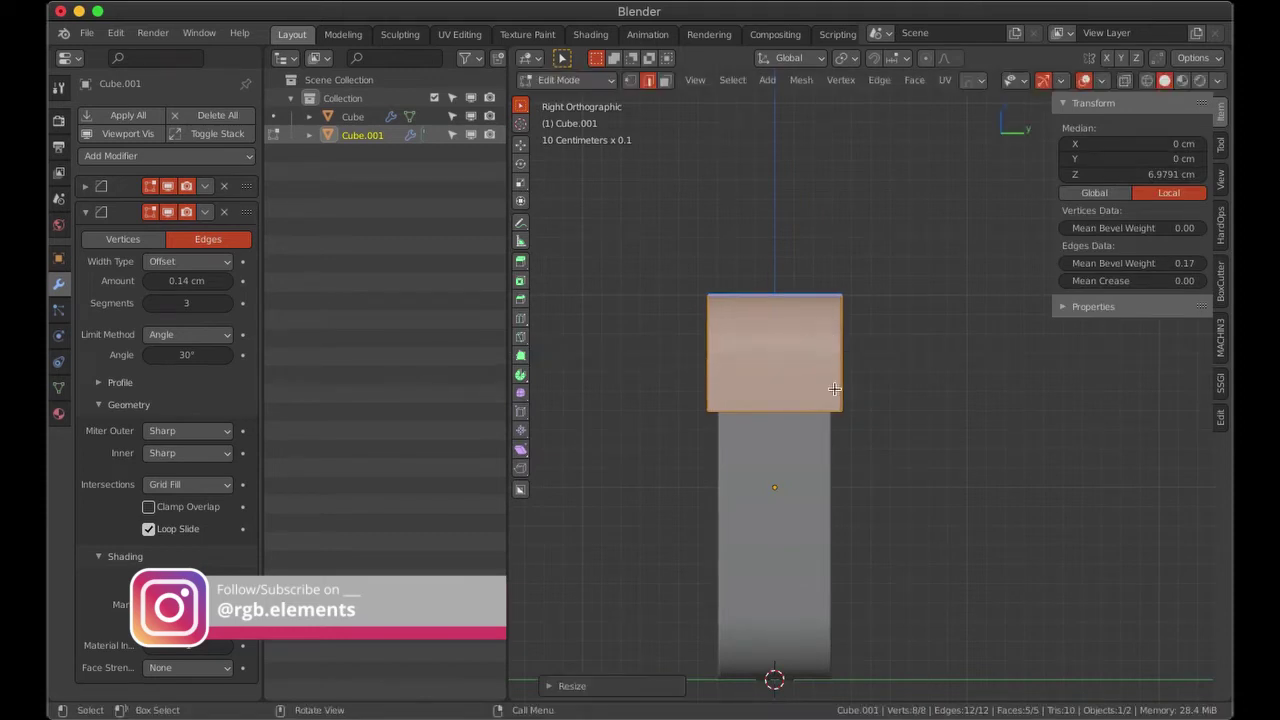
pyautogui.moveTo(835, 389)
pyautogui.mouseDown(button='middle')
pyautogui.moveTo(766, 451)
pyautogui.moveTo(830, 311)
pyautogui.mouseUp(button='middle')
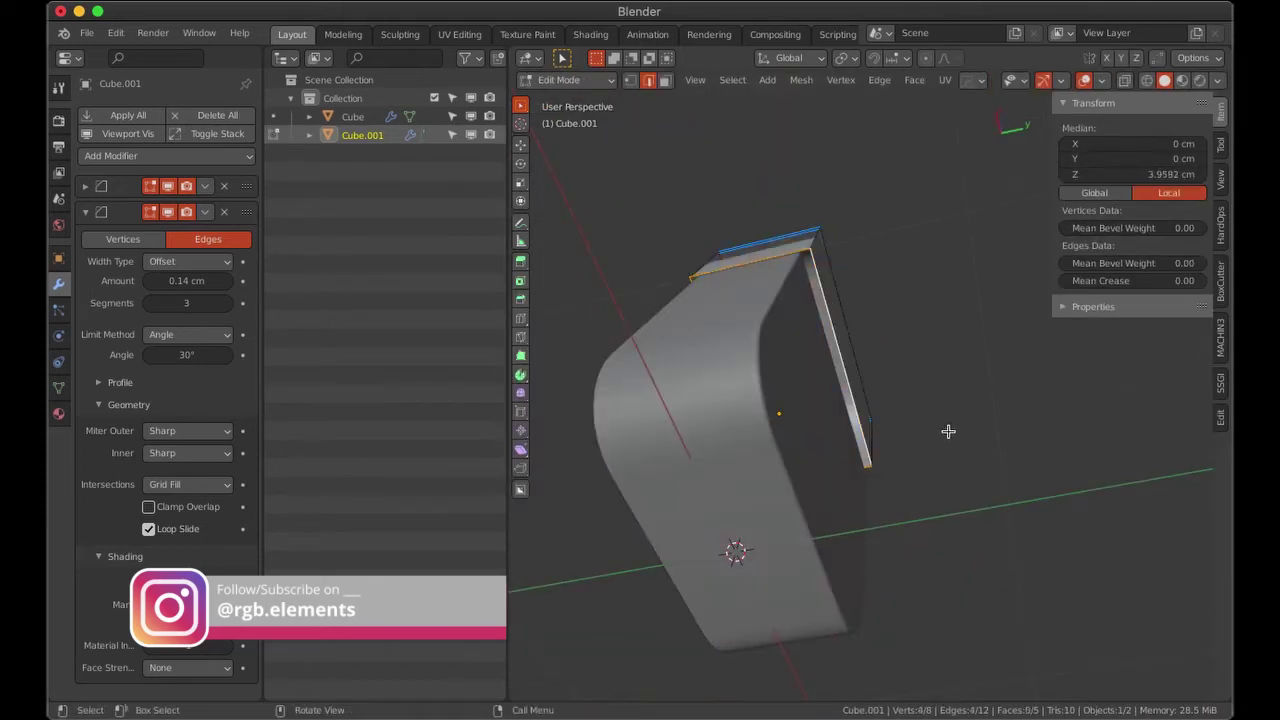
pyautogui.press('Tab')
# Select the bottle body from the right view and enter Edit Mode.
pyautogui.press('`')
pyautogui.moveTo(923, 391)
pyautogui.mouseDown(button='middle')
pyautogui.moveTo(803, 465)
pyautogui.moveTo(774, 514)
pyautogui.mouseUp(button='middle')
pyautogui.click(948, 487)
pyautogui.press('Tab')
# Duplicate the body's front face and separate it into a new object, Cube.002.
pyautogui.click(779, 517)
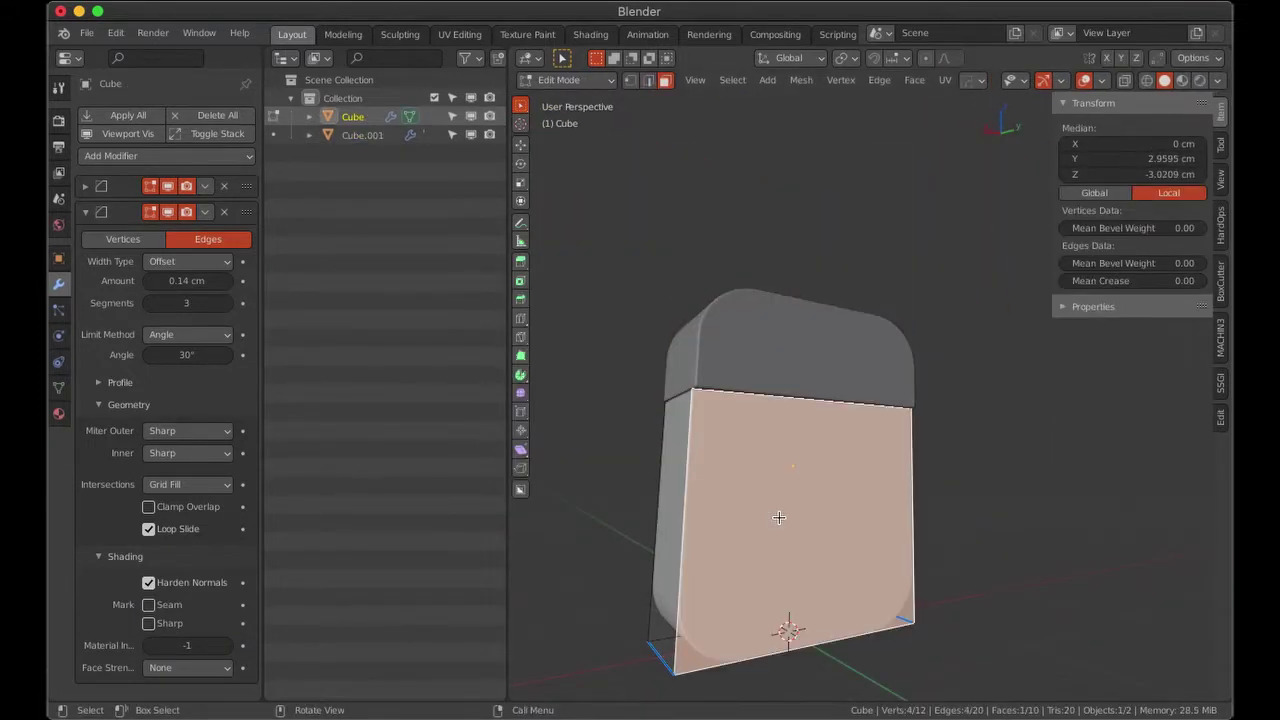
pyautogui.press('`')
pyautogui.click(849, 517)
pyautogui.hotkey('shift', 'd')
pyautogui.press('Escape')
pyautogui.press('p')
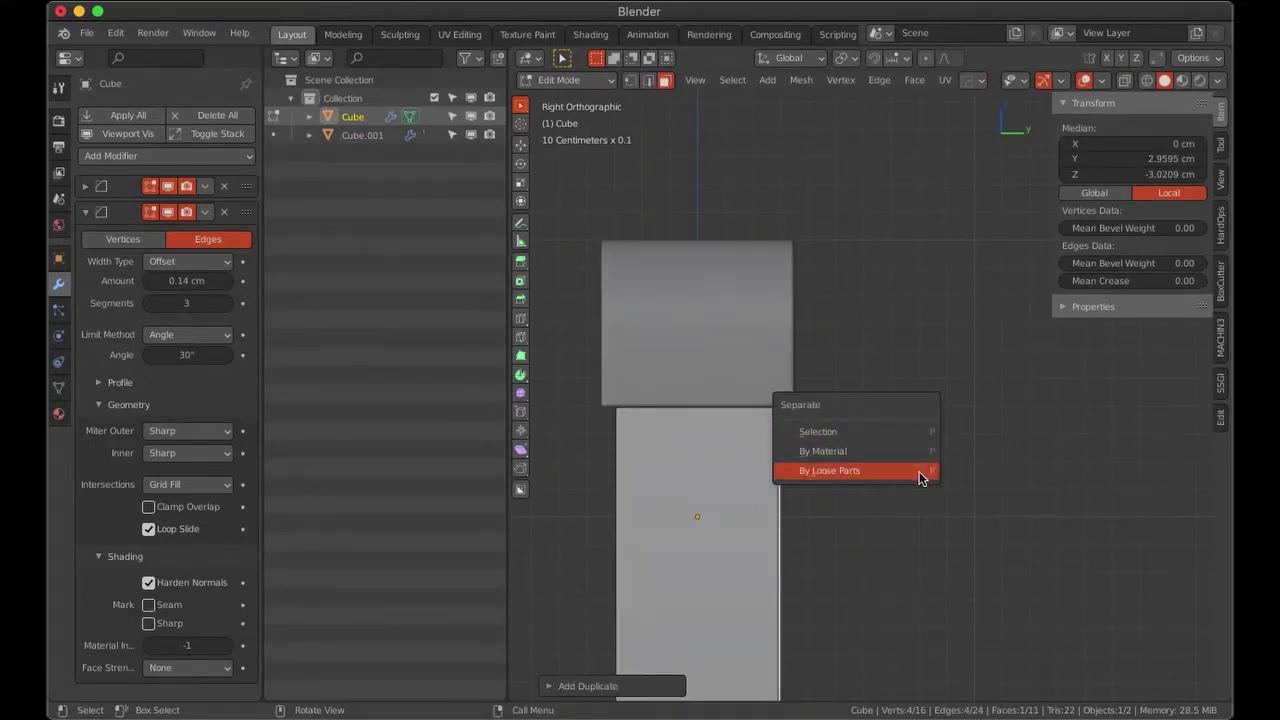
pyautogui.click(919, 471)
pyautogui.press('Tab')
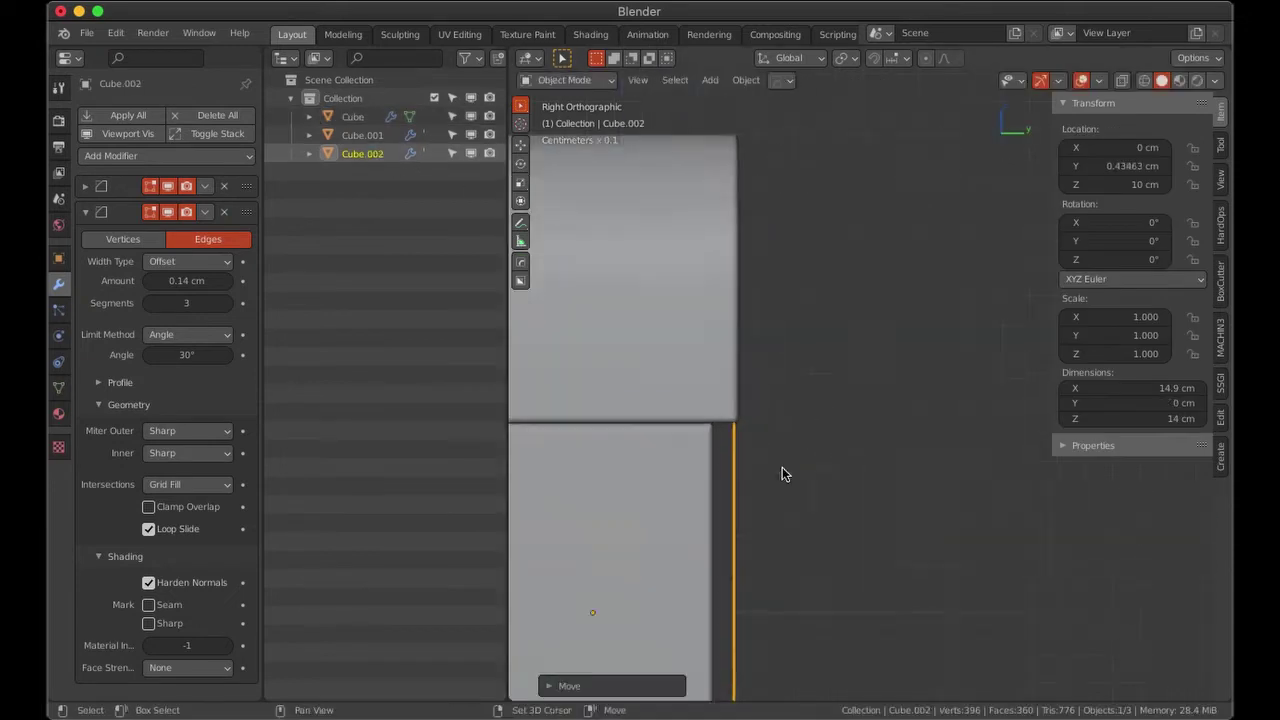
# Move the panel face out along Y in front of the body and set bevel segments to 6.
pyautogui.press('Tab')
pyautogui.press('a')
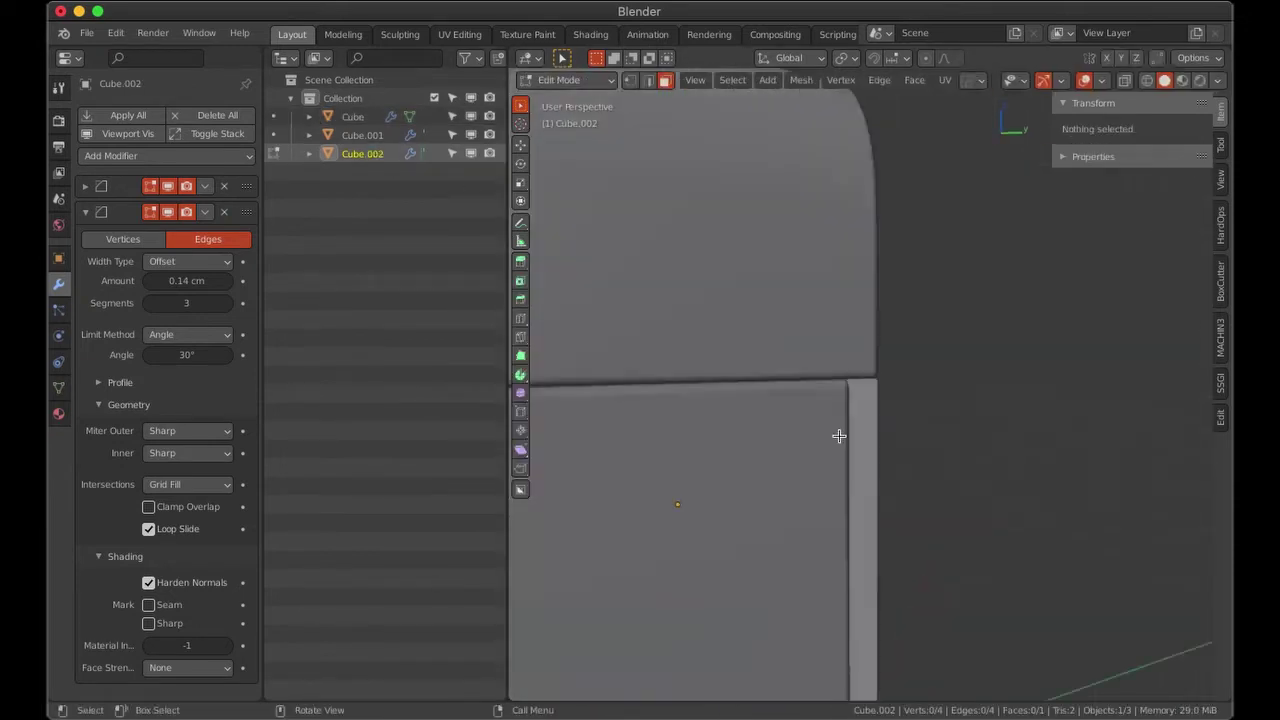
pyautogui.moveTo(780, 422); pyautogui.dragTo(925, 477, button='middle')
pyautogui.press('KP_3')
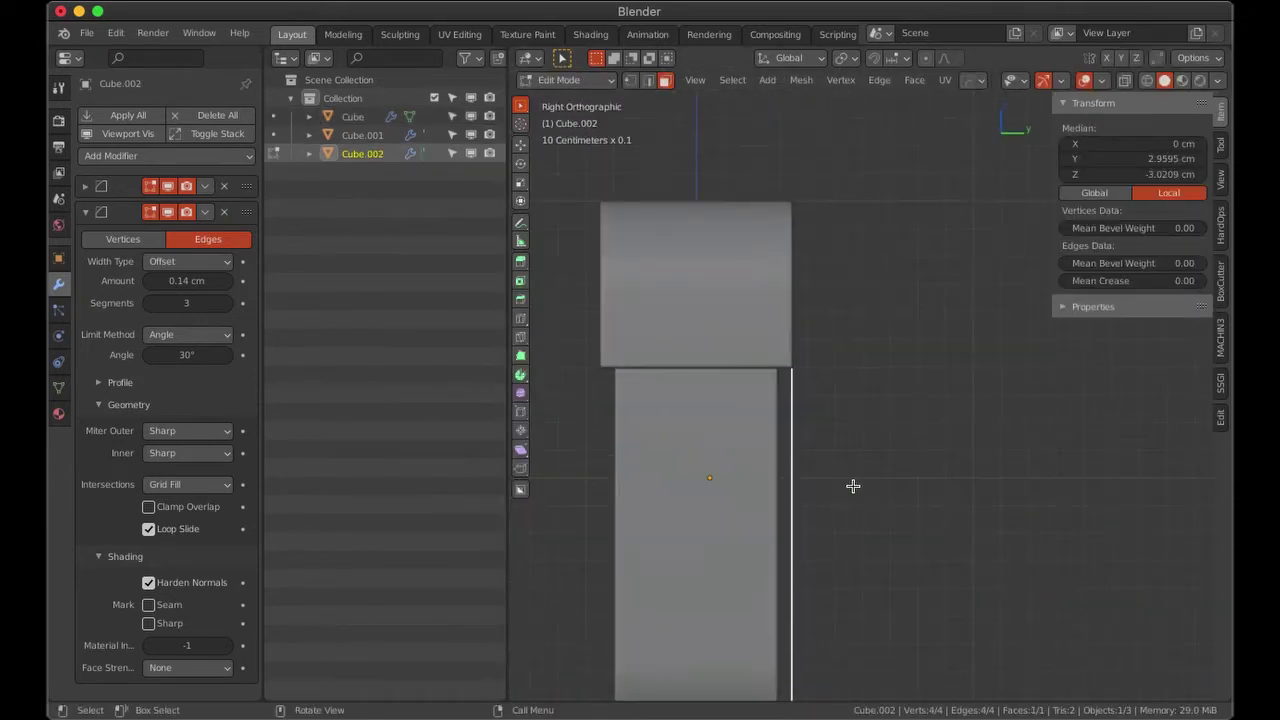
pyautogui.click(840, 482)
pyautogui.scroll(3, 726, 477)
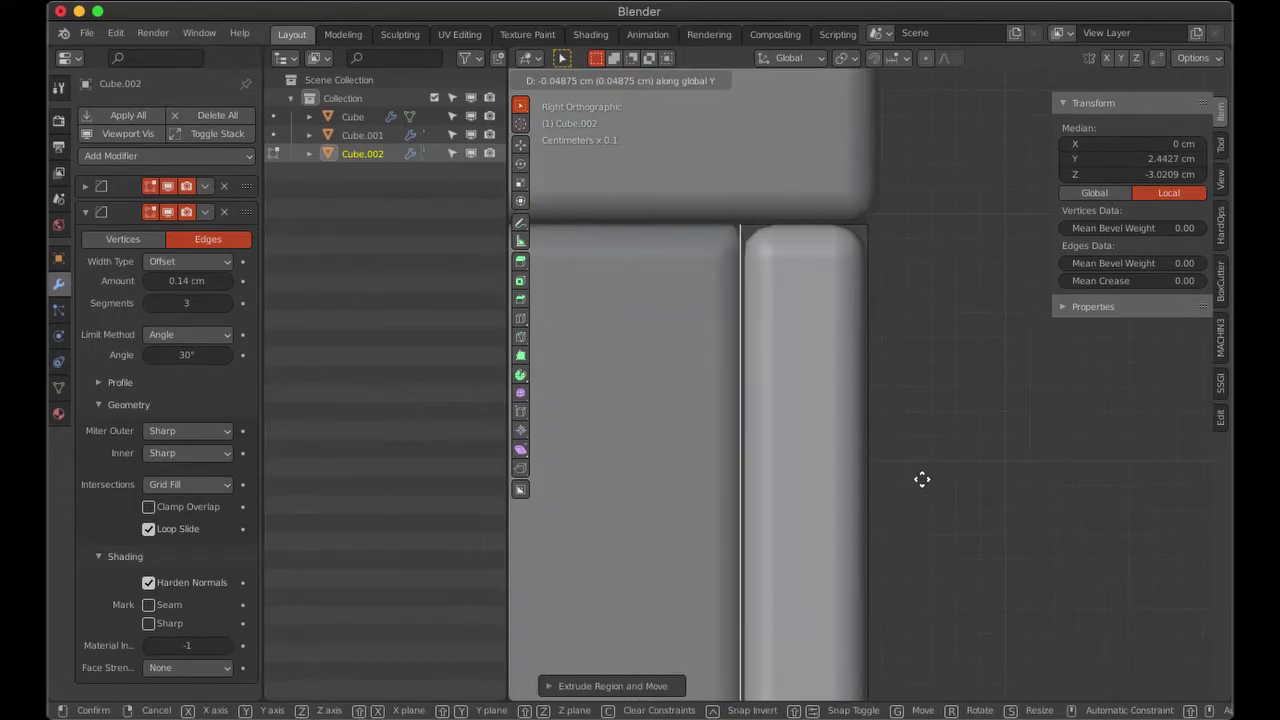
pyautogui.click(230, 311)
pyautogui.scroll(-3, 808, 400)
# Flip the panel's normal outward, checking it with the face orientation overlay.
pyautogui.click(1101, 80)
pyautogui.click(982, 406)
pyautogui.moveTo(982, 406)
pyautogui.mouseDown(button='middle')
pyautogui.moveTo(827, 564)
pyautogui.moveTo(875, 437)
pyautogui.mouseUp(button='middle')
pyautogui.rightClick(826, 562)
pyautogui.click(826, 562)
pyautogui.press('Tab')
pyautogui.scroll(-3, 835, 530)
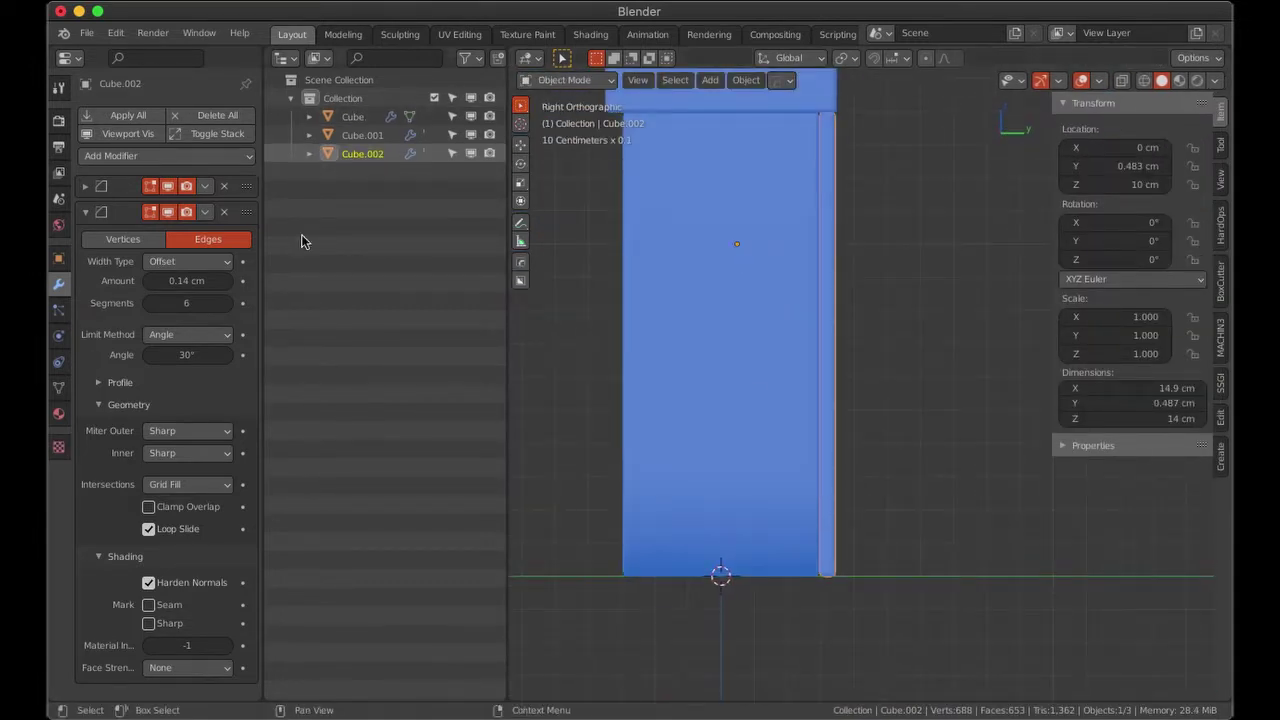
pyautogui.click(1100, 80)
pyautogui.click(982, 406)
pyautogui.moveTo(900, 420)
pyautogui.mouseDown(button='middle')
pyautogui.moveTo(838, 386)
pyautogui.moveTo(874, 449)
pyautogui.mouseUp(button='middle')
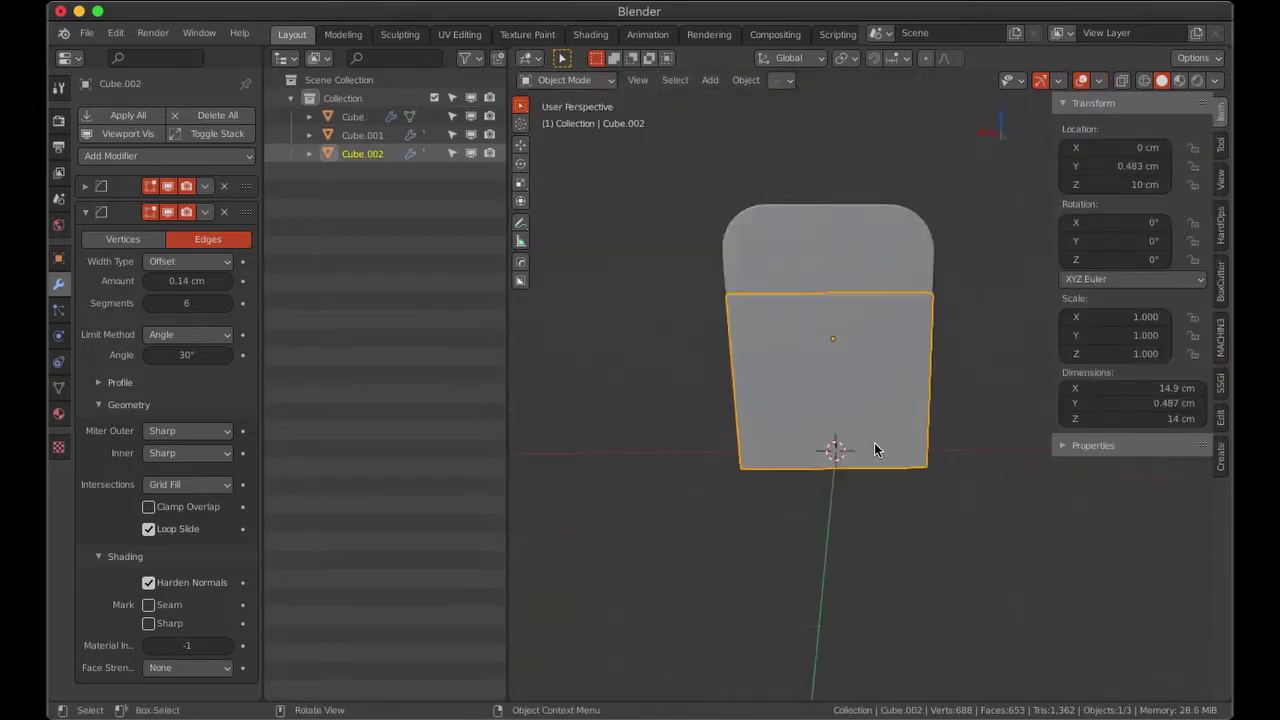
# Narrow the panel's second bevel to 0.09 cm and nudge the panel slightly closer to the body.
pyautogui.click(85, 186)
pyautogui.press('Tab')
pyautogui.moveTo(726, 551)
pyautogui.mouseDown(button='middle')
pyautogui.moveTo(756, 562)
pyautogui.moveTo(620, 480)
pyautogui.mouseUp(button='middle')
pyautogui.press('a')
pyautogui.press('Tab')
pyautogui.scroll(-3, 588, 499)
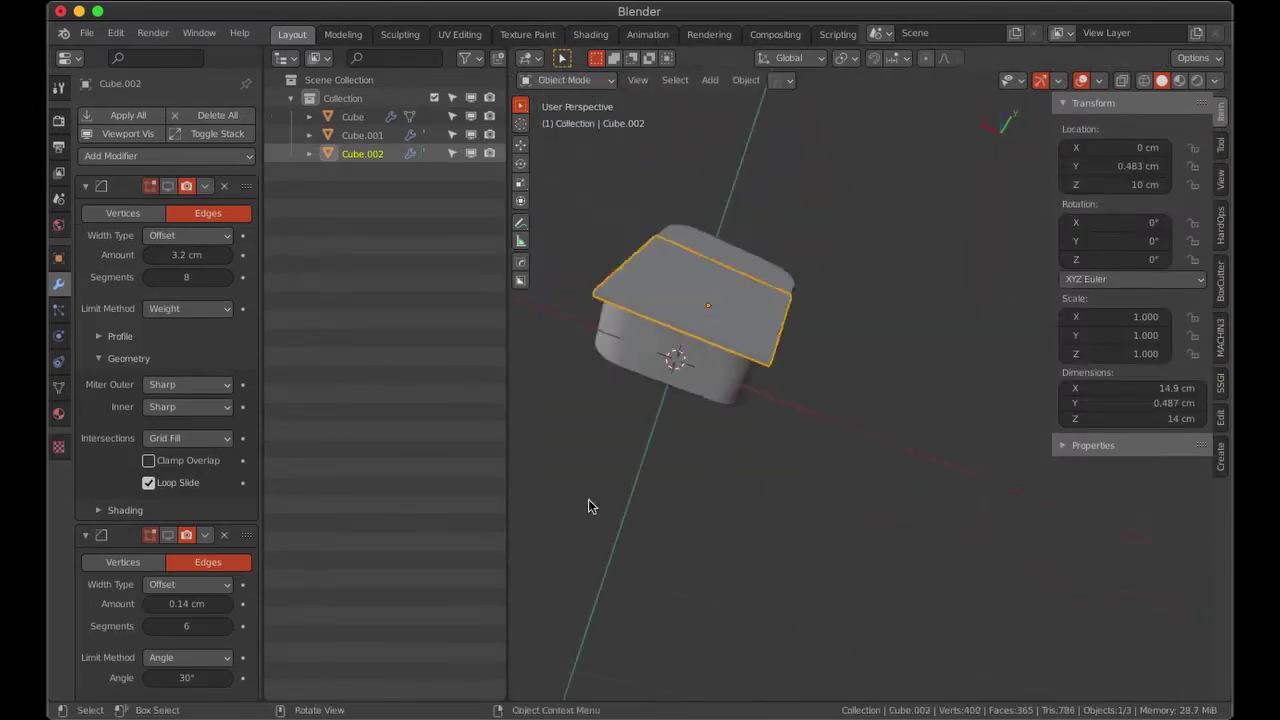
pyautogui.moveTo(679, 410)
pyautogui.mouseDown(button='middle')
pyautogui.moveTo(652, 386)
pyautogui.moveTo(766, 386)
pyautogui.mouseUp(button='middle')
pyautogui.scroll(4, 842, 577)
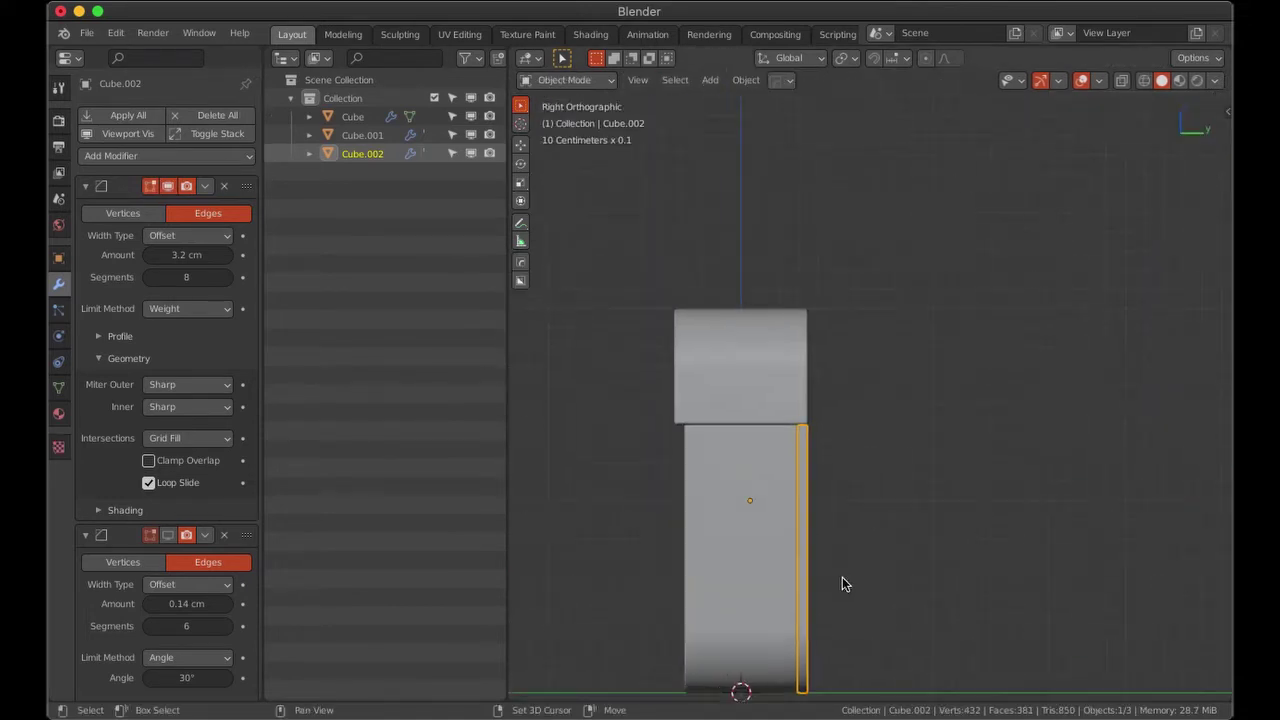
pyautogui.press('g')
pyautogui.click(788, 460)
# Inspect the thin panel strip in perspective and hide the grid and viewport overlays.
pyautogui.press('Tab')
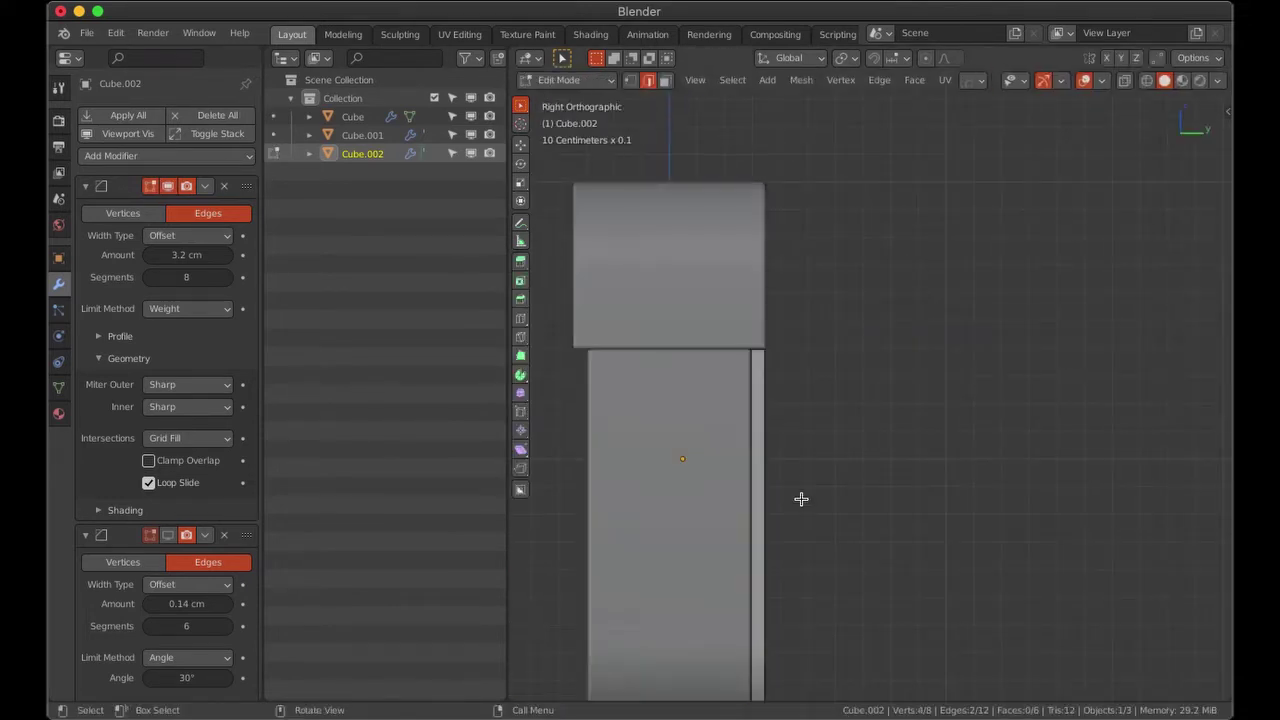
pyautogui.scroll(4, 843, 526)
pyautogui.press('Tab')
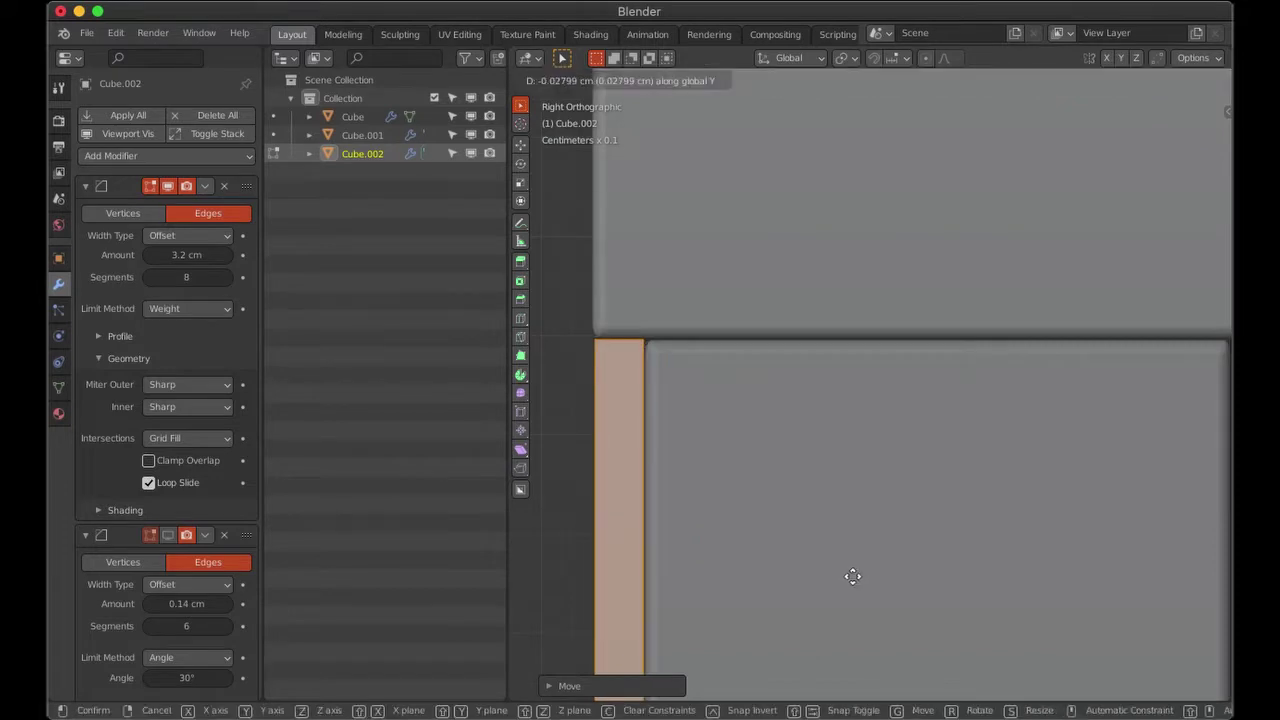
pyautogui.scroll(-4, 850, 565)
pyautogui.scroll(-2, 843, 552)
pyautogui.moveTo(746, 416); pyautogui.dragTo(750, 430, button='middle')
pyautogui.scroll(2, 750, 430)
pyautogui.scroll(-5, 750, 430)
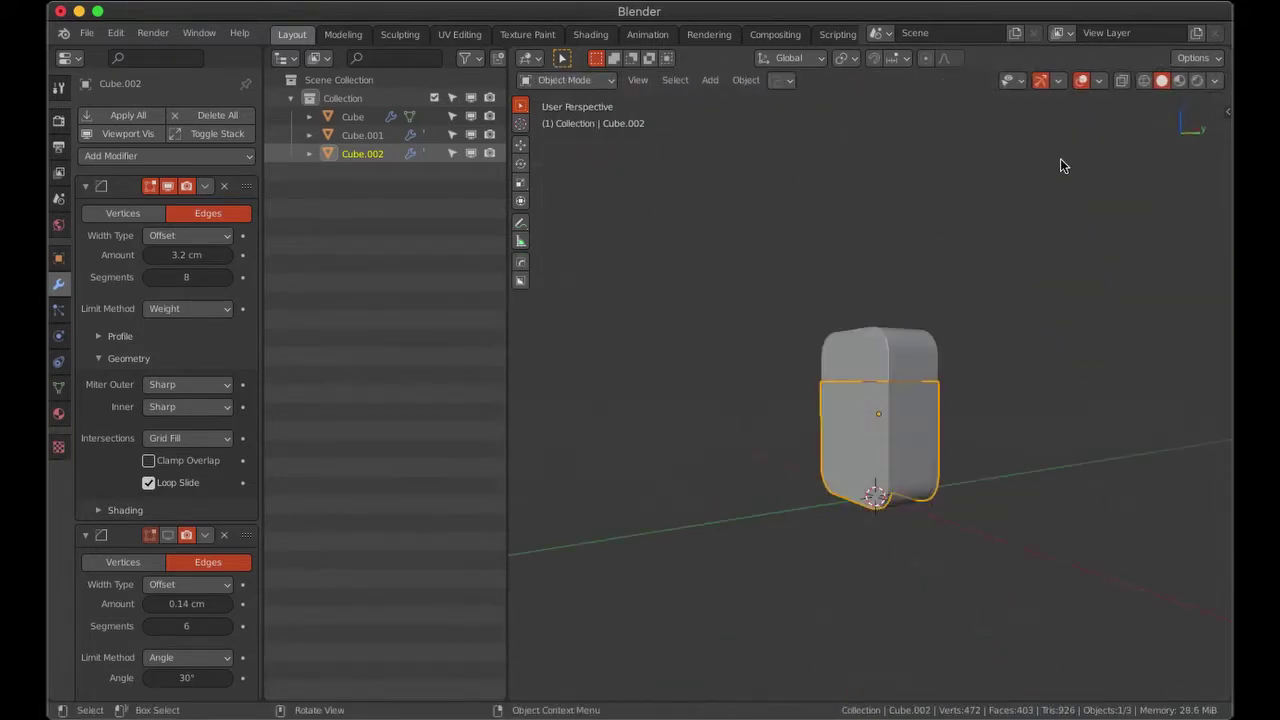
pyautogui.click(1099, 80)
pyautogui.click(1081, 80)
pyautogui.scroll(5, 779, 482)
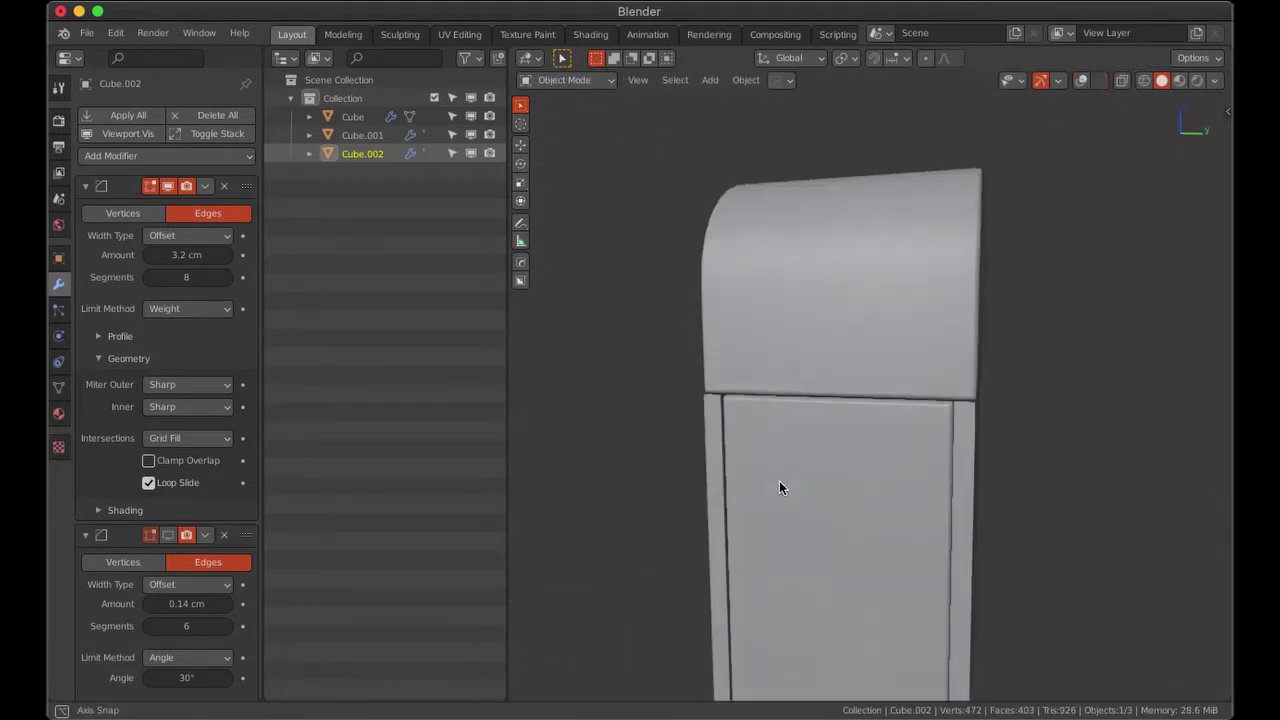
pyautogui.scroll(3, 563, 556)
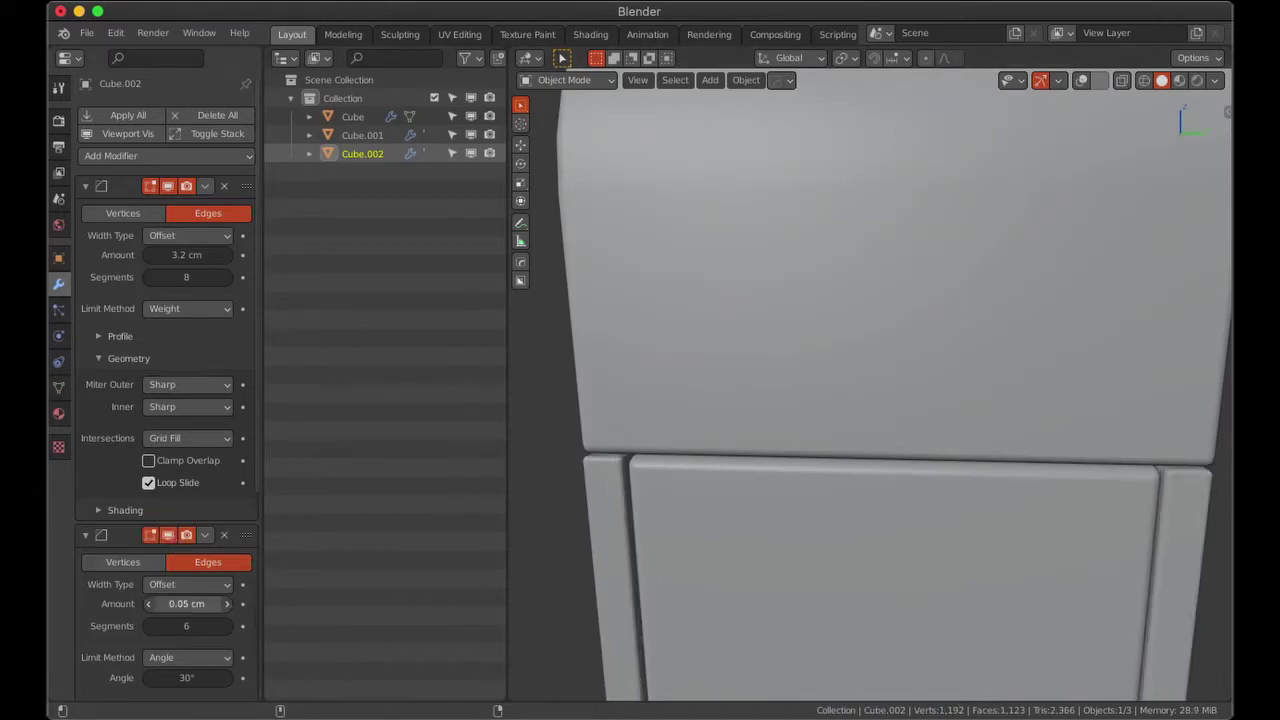
pyautogui.scroll(-5, 754, 367)
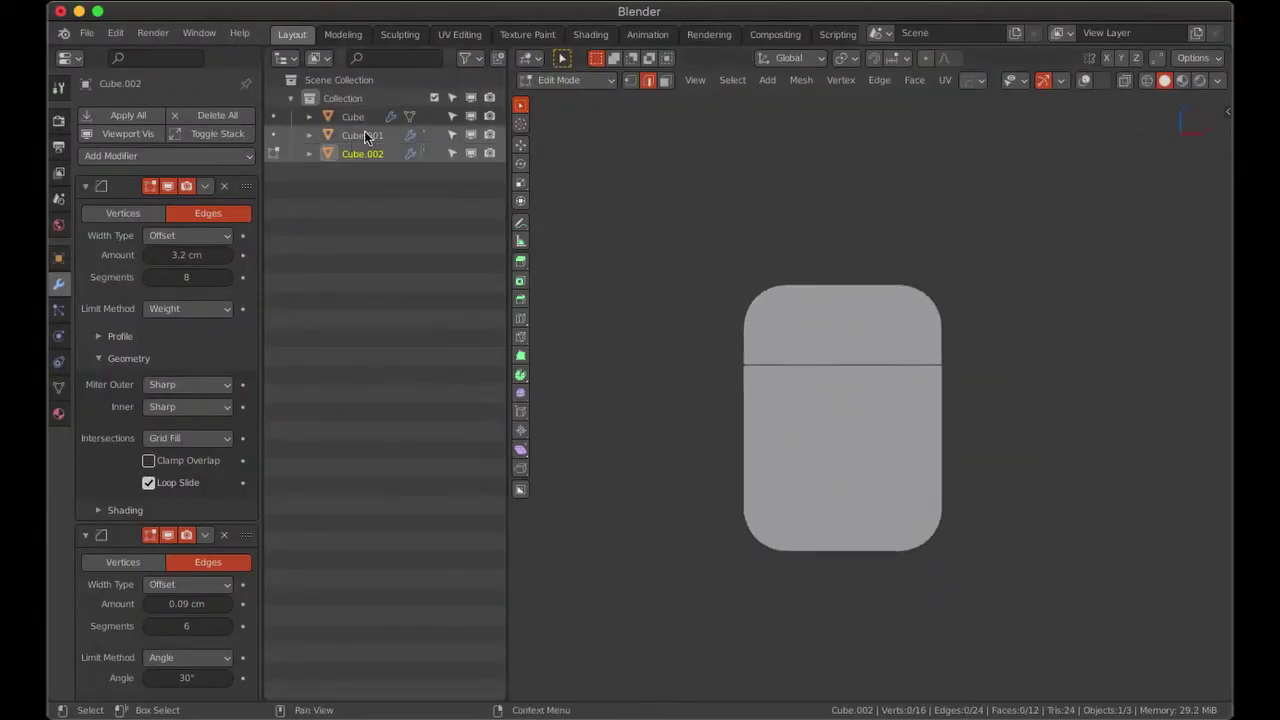
# Import the Glogo.svg GG logo file from the Blender folder as an SVG curve.
pyautogui.click(87, 33)
pyautogui.click(329, 358)
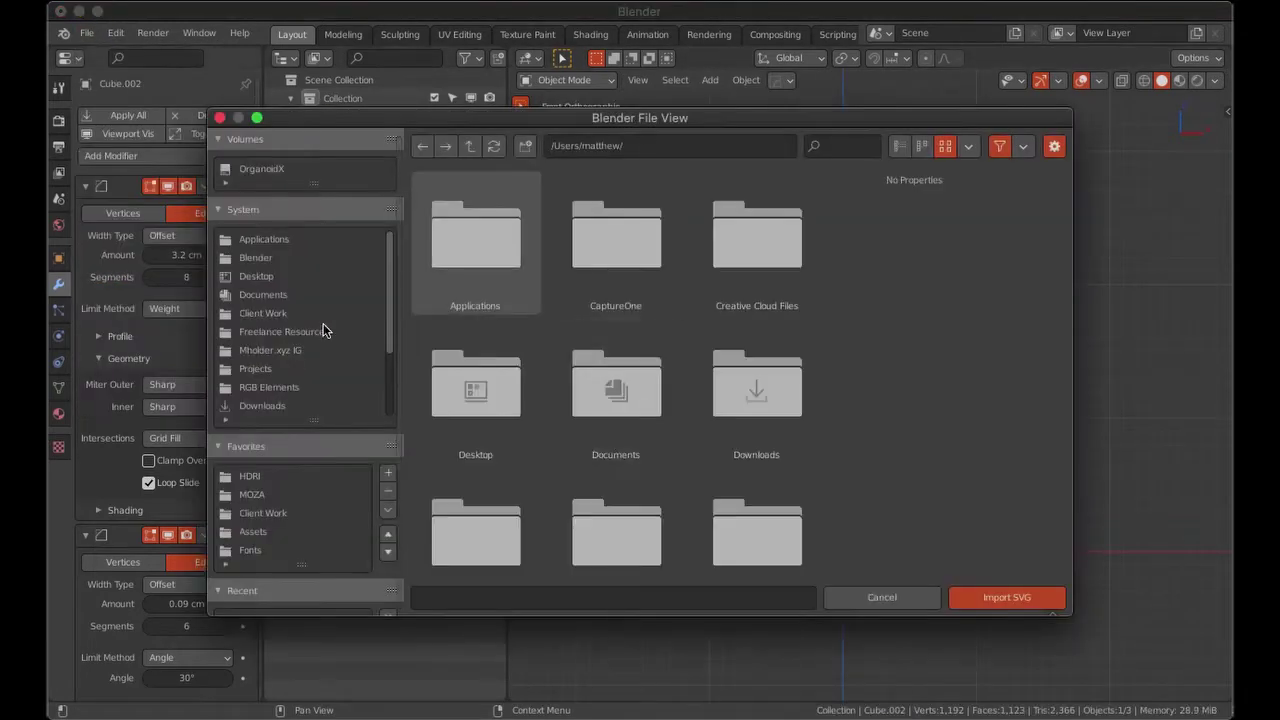
pyautogui.click(300, 257)
pyautogui.scroll(-2, 624, 312)
pyautogui.scroll(-3, 624, 305)
pyautogui.doubleClick(571, 229)
pyautogui.doubleClick(476, 240)
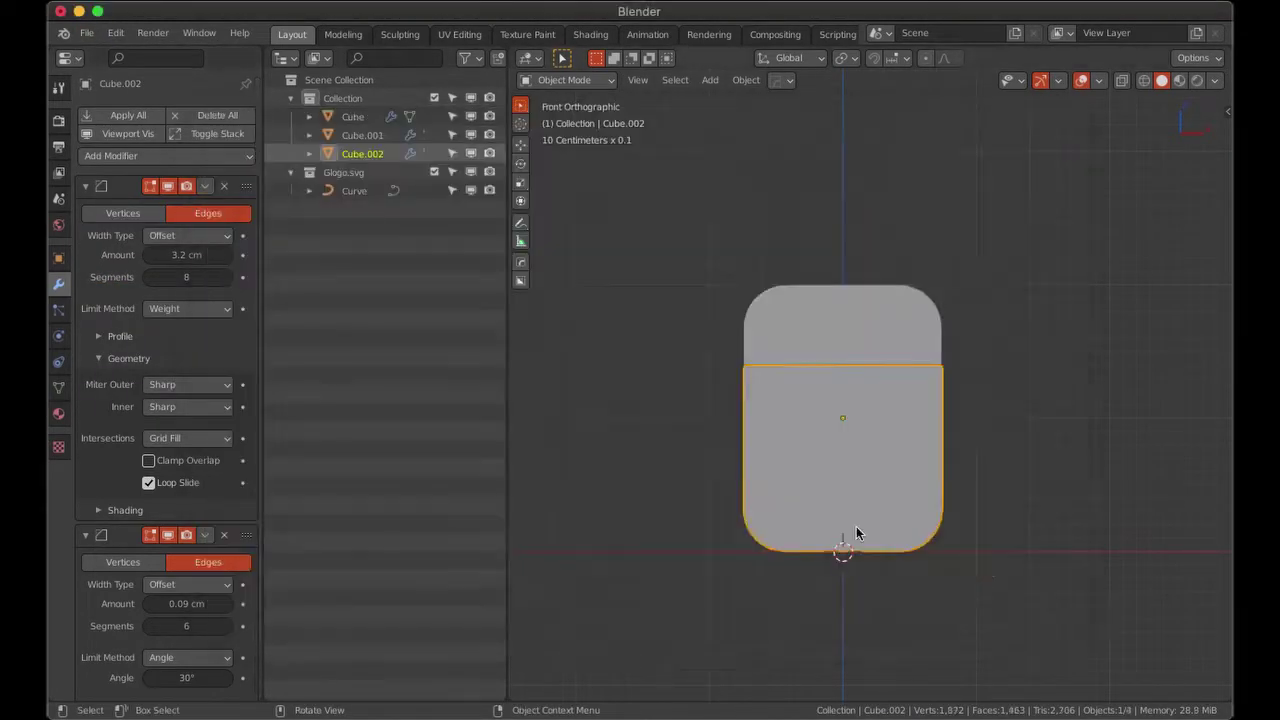
# Scale up the imported logo in top view and reset its origin point.
pyautogui.press('`')
pyautogui.click(853, 420)
pyautogui.click(354, 190)
pyautogui.press('s')
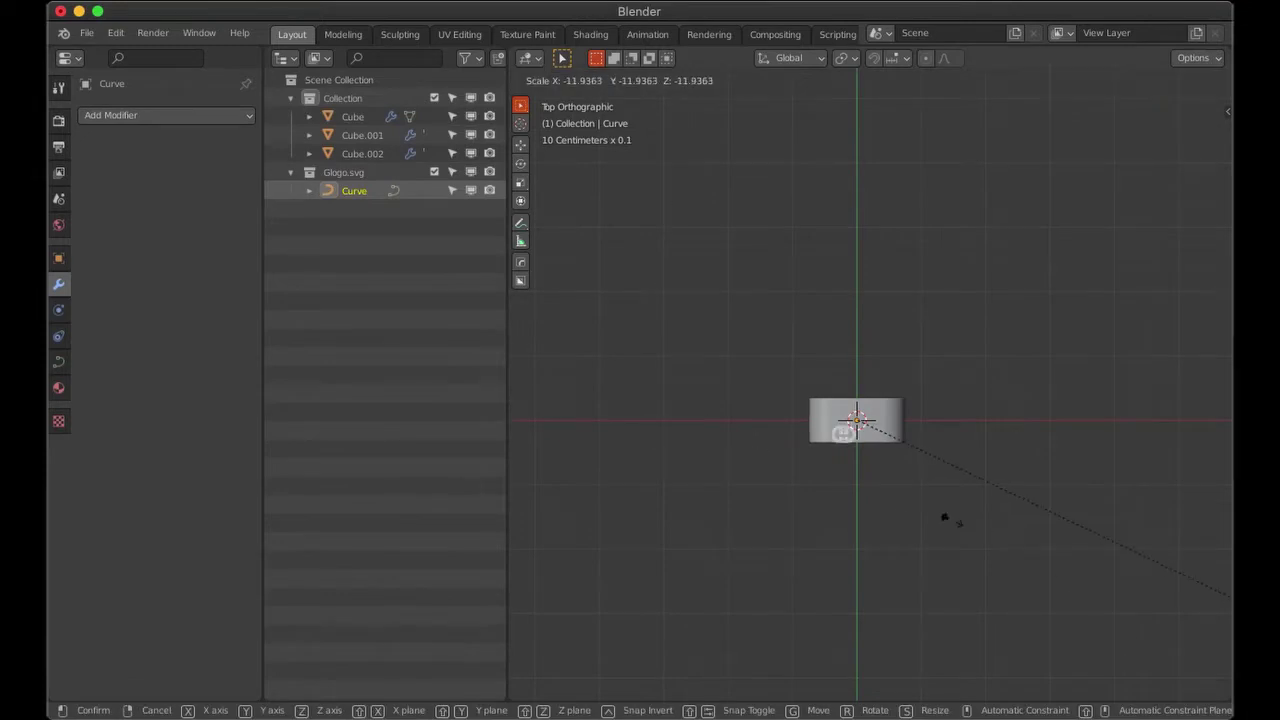
pyautogui.click(1074, 548)
pyautogui.rightClick(640, 406)
pyautogui.click(760, 440)
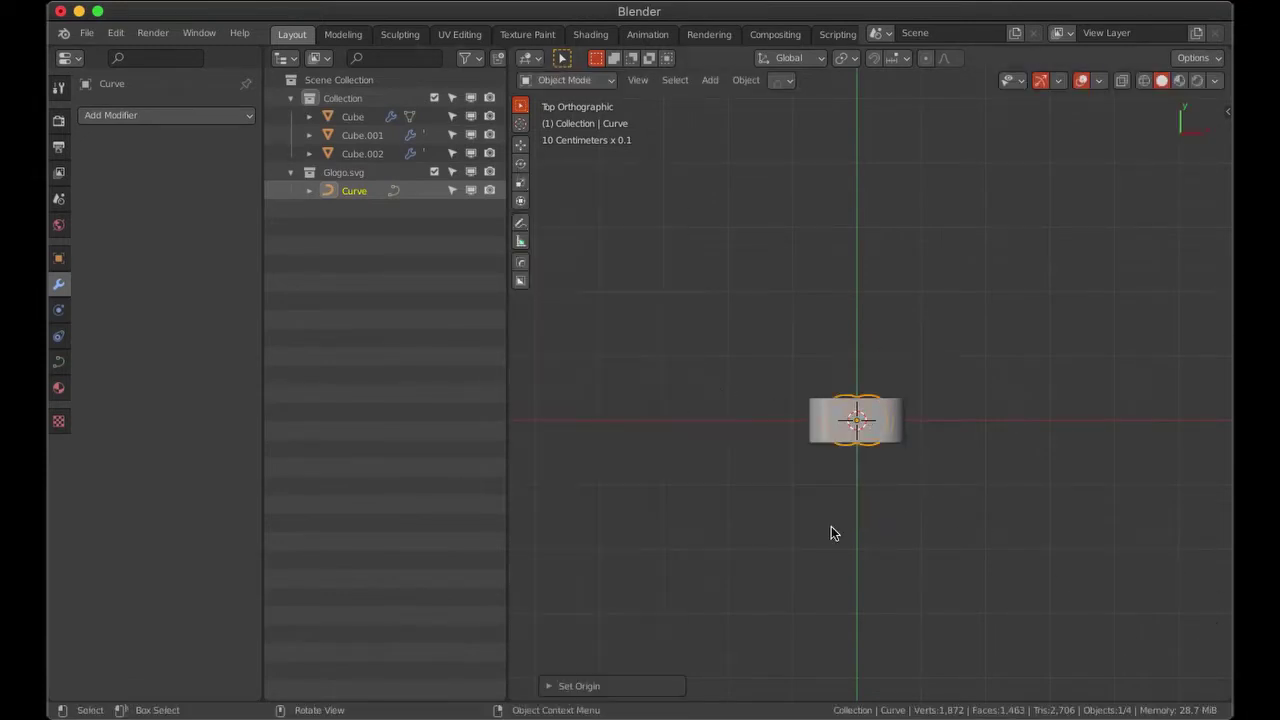
# Centre the logo and rotate it 90° on X so it stands upright.
pyautogui.press('`')
pyautogui.click(760, 494)
pyautogui.press('r')
pyautogui.press('x')
pyautogui.press('9')
pyautogui.press('0')
pyautogui.press('Return')
pyautogui.moveTo(760, 494); pyautogui.dragTo(830, 440, button='middle')
pyautogui.press('`')
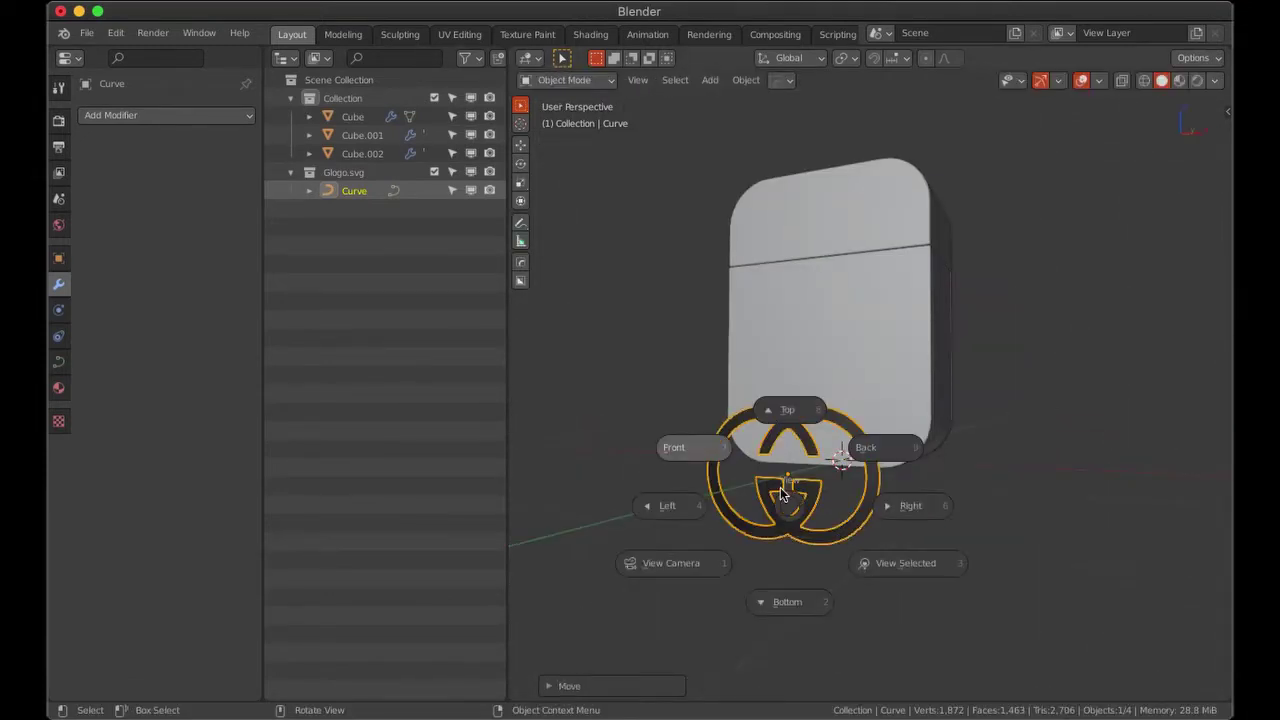
pyautogui.click(680, 446)
# In front view, move the logo up to panel height, enlarge it slightly and raise it a bit.
pyautogui.press('g')
pyautogui.press('z')
pyautogui.click(803, 407)
pyautogui.scroll(4, 804, 400)
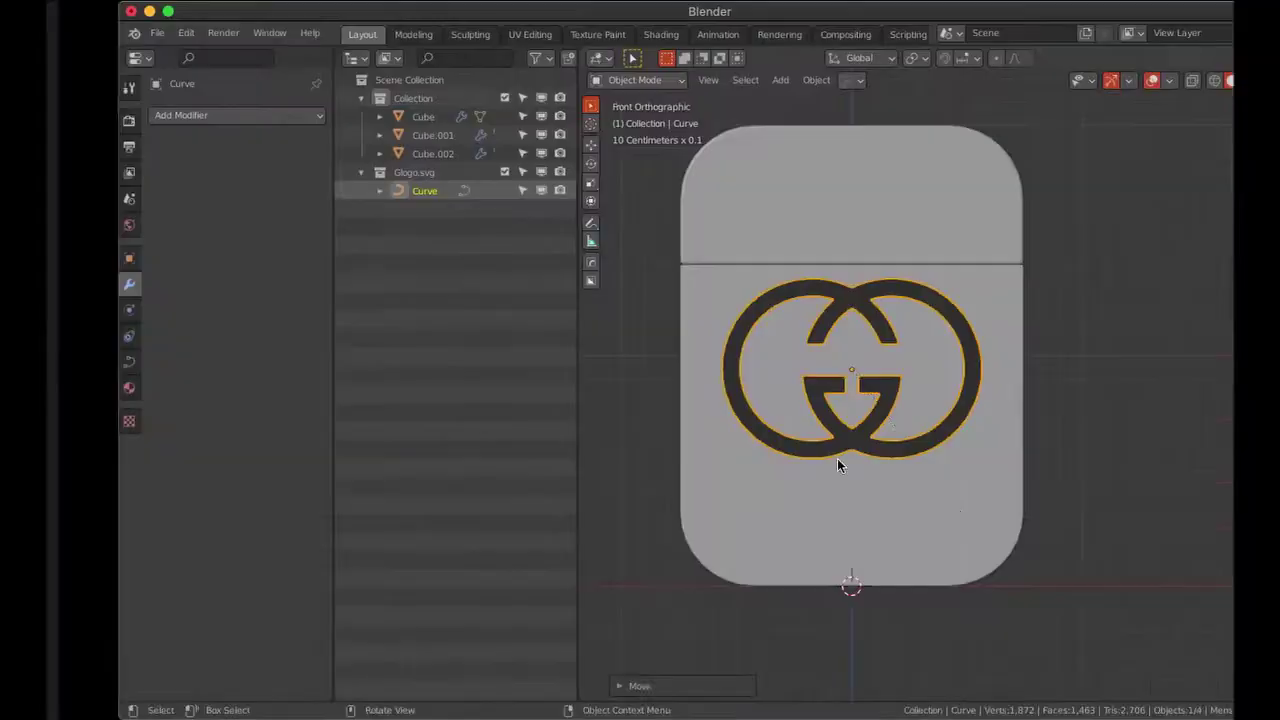
pyautogui.press('s')
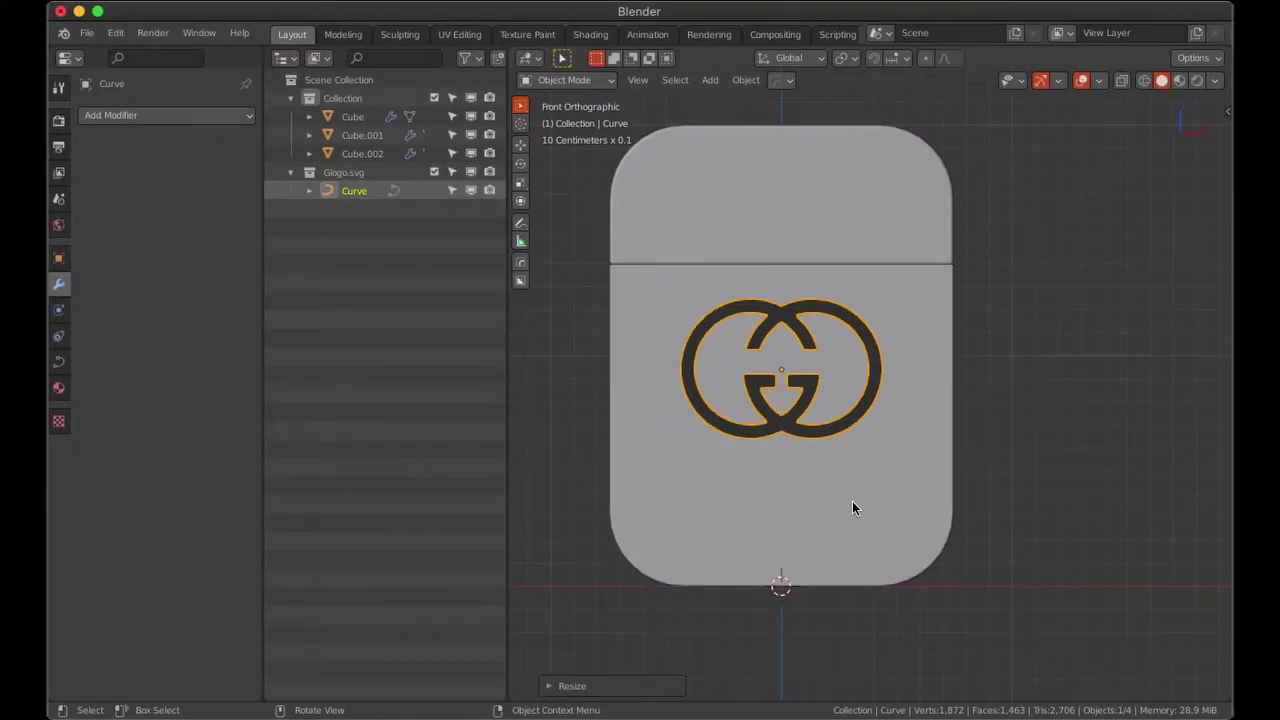
pyautogui.click(876, 512)
pyautogui.press('g')
pyautogui.press('z')
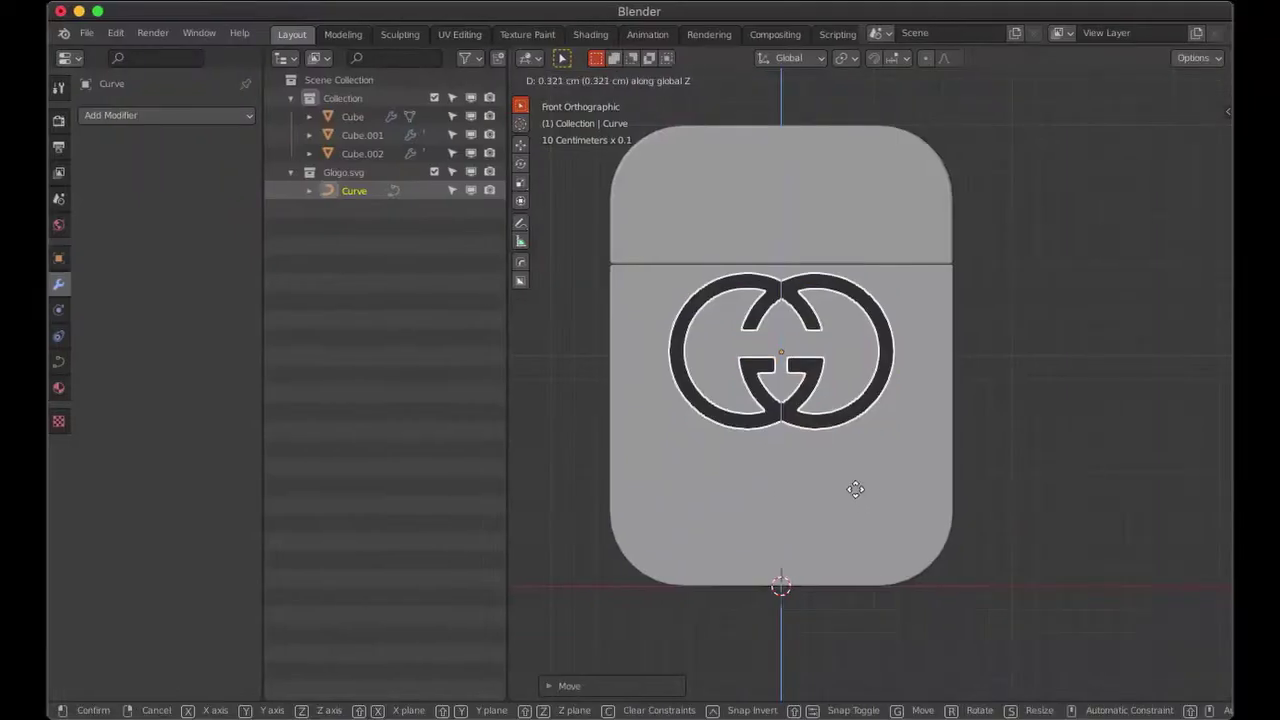
pyautogui.click(883, 519)
pyautogui.moveTo(884, 526); pyautogui.dragTo(879, 557, button='middle')
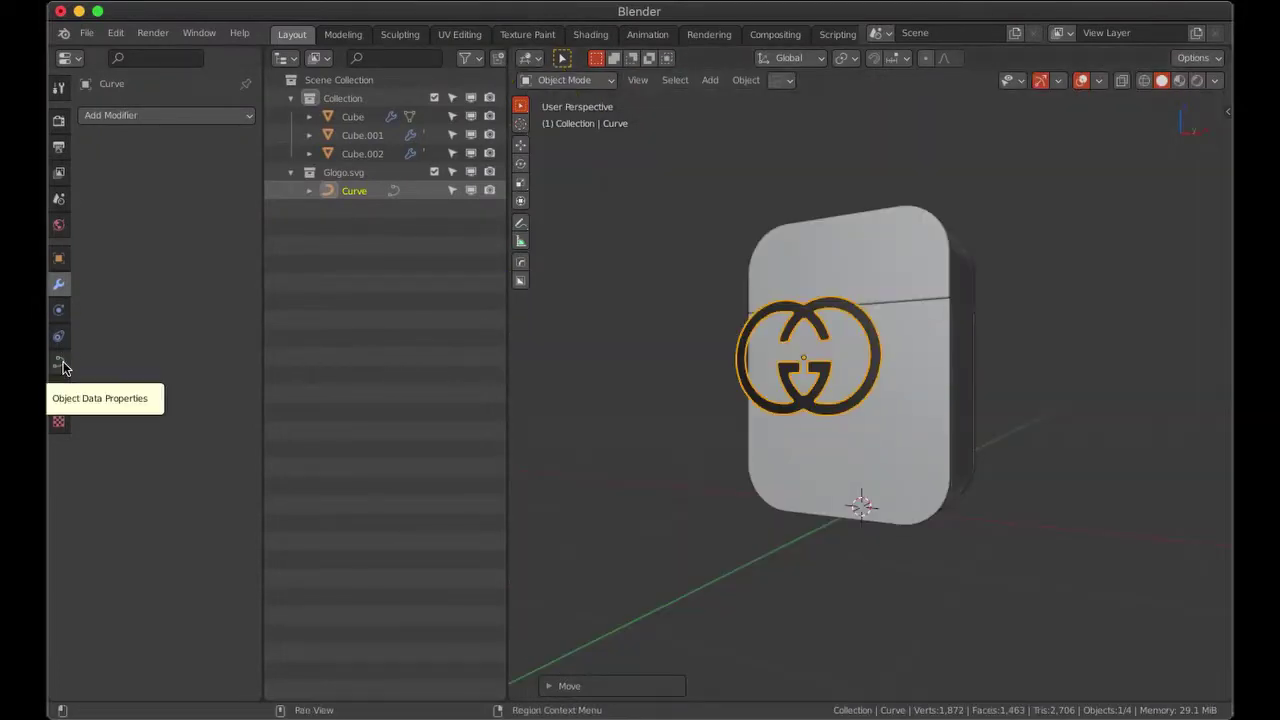
pyautogui.click(354, 192)
pyautogui.write('GG')
# Duplicate the GG logo as GG.001 and delete its inner G points, leaving a solid double-circle silhouette.
pyautogui.hotkey('shift', 'd')
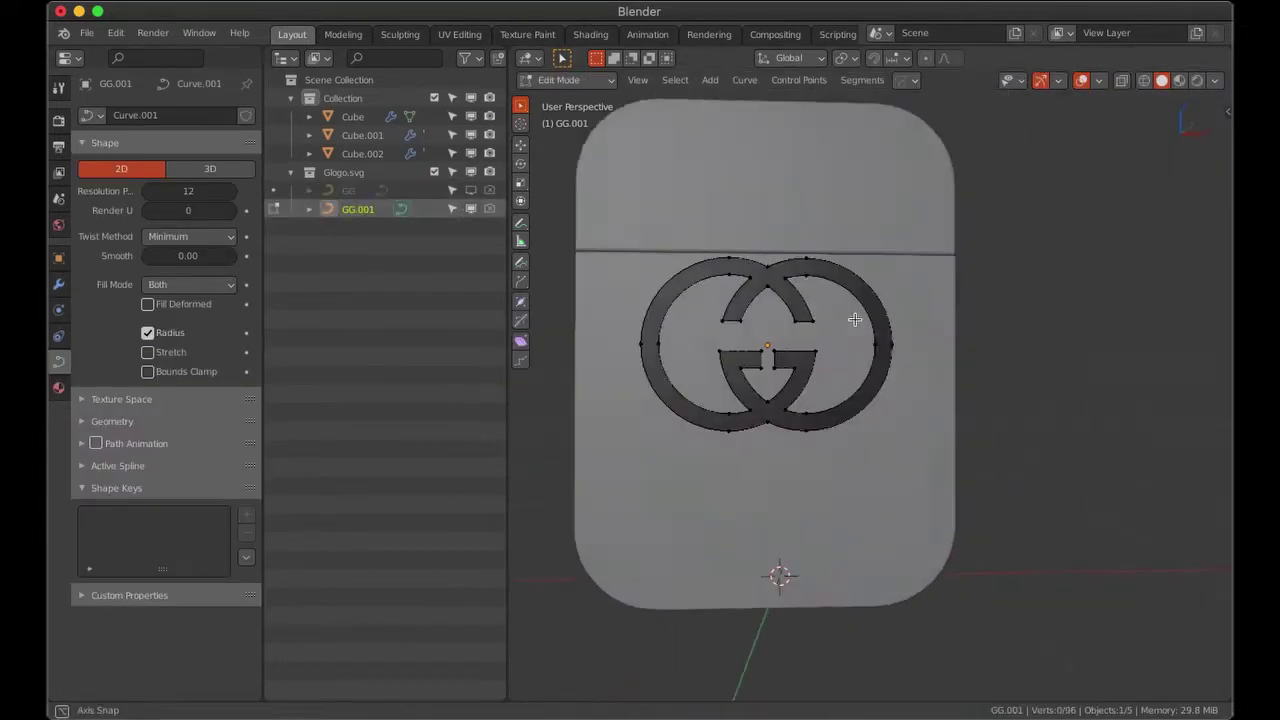
pyautogui.press('KP_1')
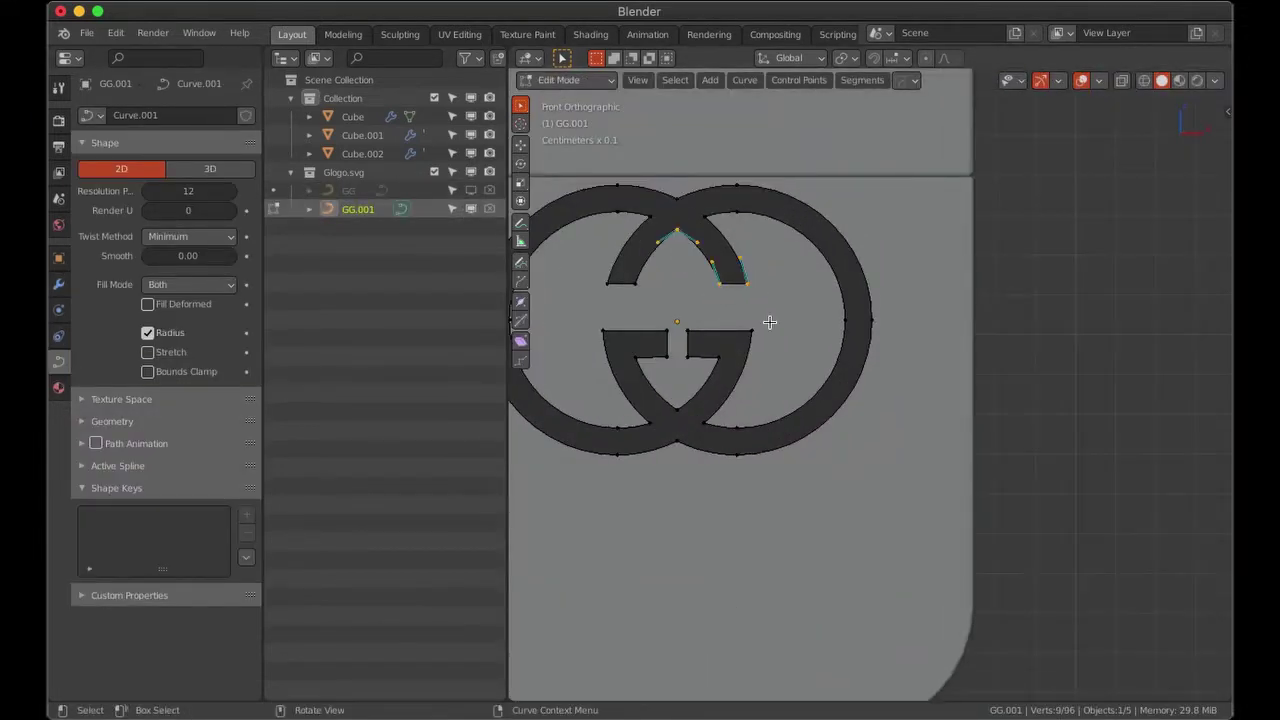
pyautogui.press('x')
pyautogui.click(651, 257)
pyautogui.moveTo(600, 212); pyautogui.dragTo(726, 429)
pyautogui.press('x')
pyautogui.click(740, 249)
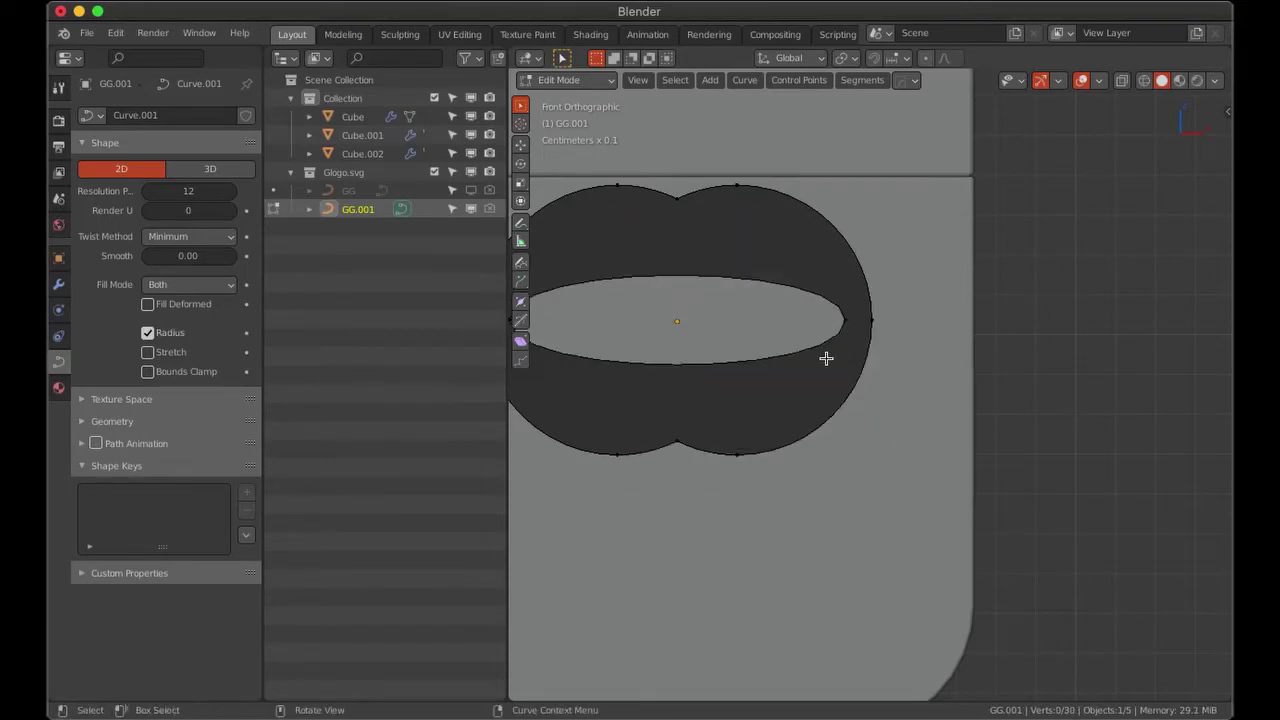
pyautogui.press('Tab')
pyautogui.moveTo(700, 391)
pyautogui.mouseDown(button='middle')
pyautogui.moveTo(797, 357)
pyautogui.moveTo(770, 470)
pyautogui.mouseUp(button='middle')
pyautogui.press('Tab')
pyautogui.click(697, 565)
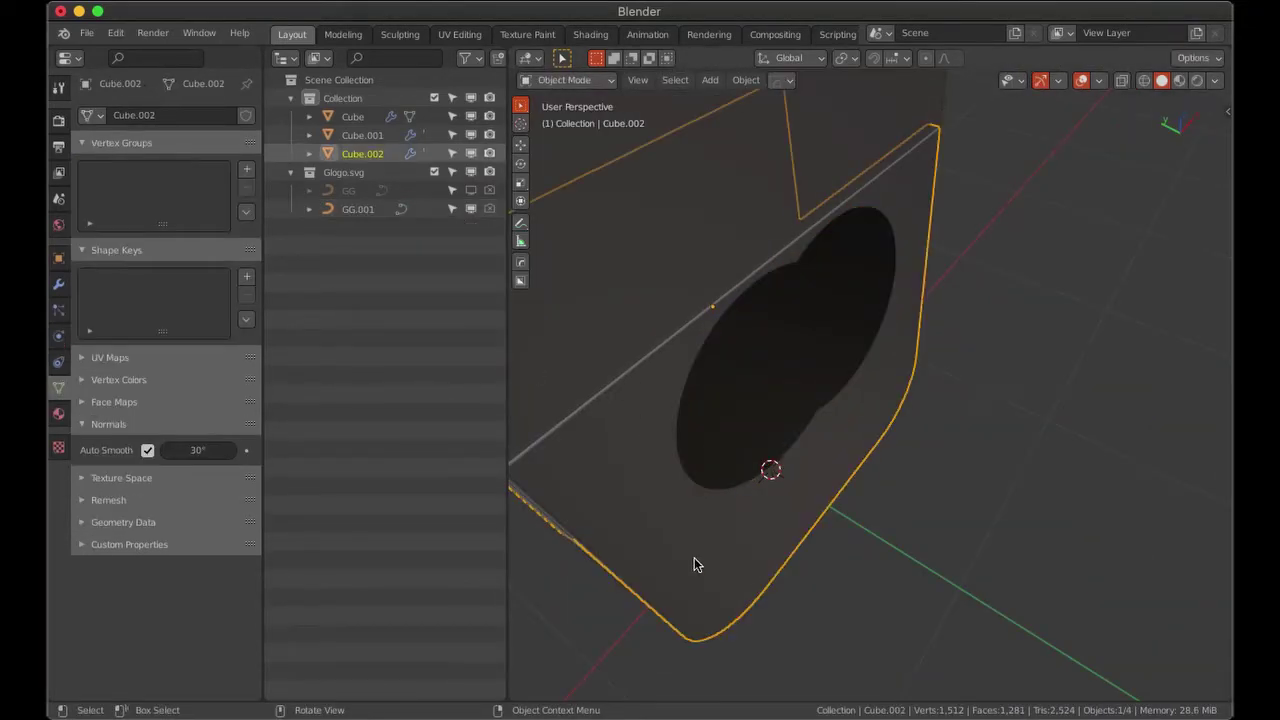
# Add and slide a horizontal edge loop across the front plate, then select GG.001's geometry settings.
pyautogui.click(610, 515)
pyautogui.press('Tab')
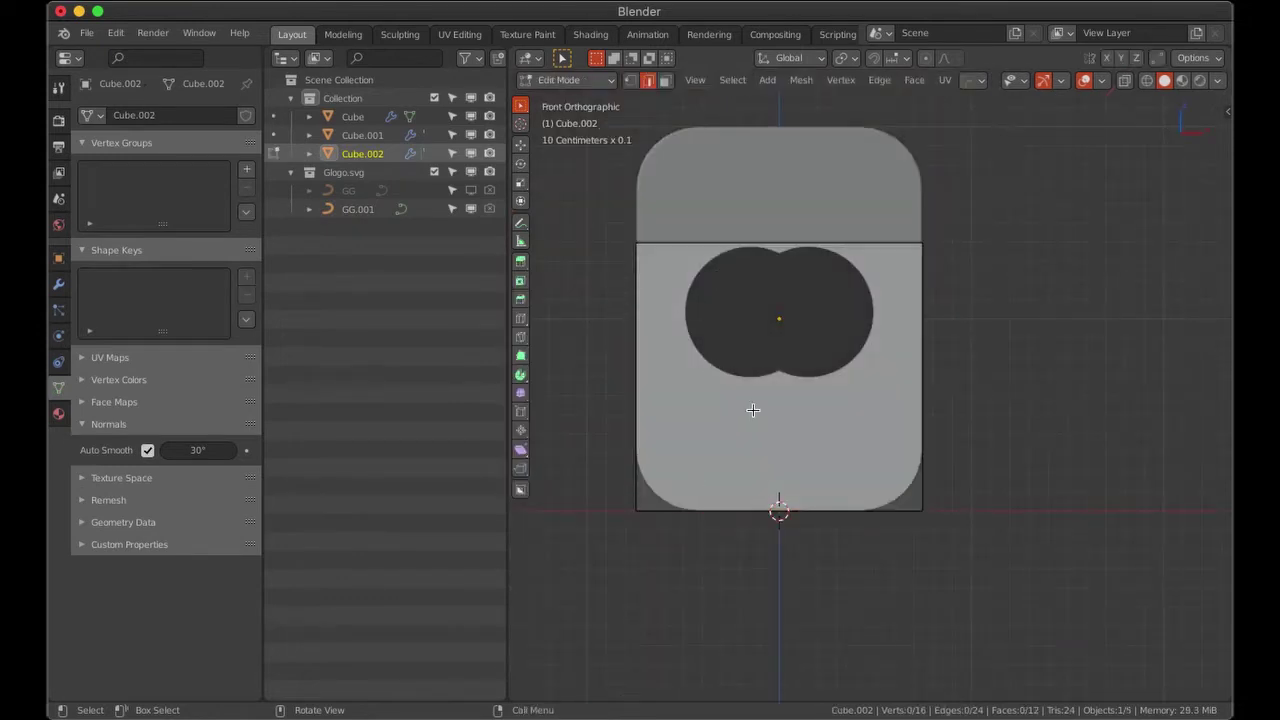
pyautogui.hotkey('ctrl', 'r')
pyautogui.click(700, 378)
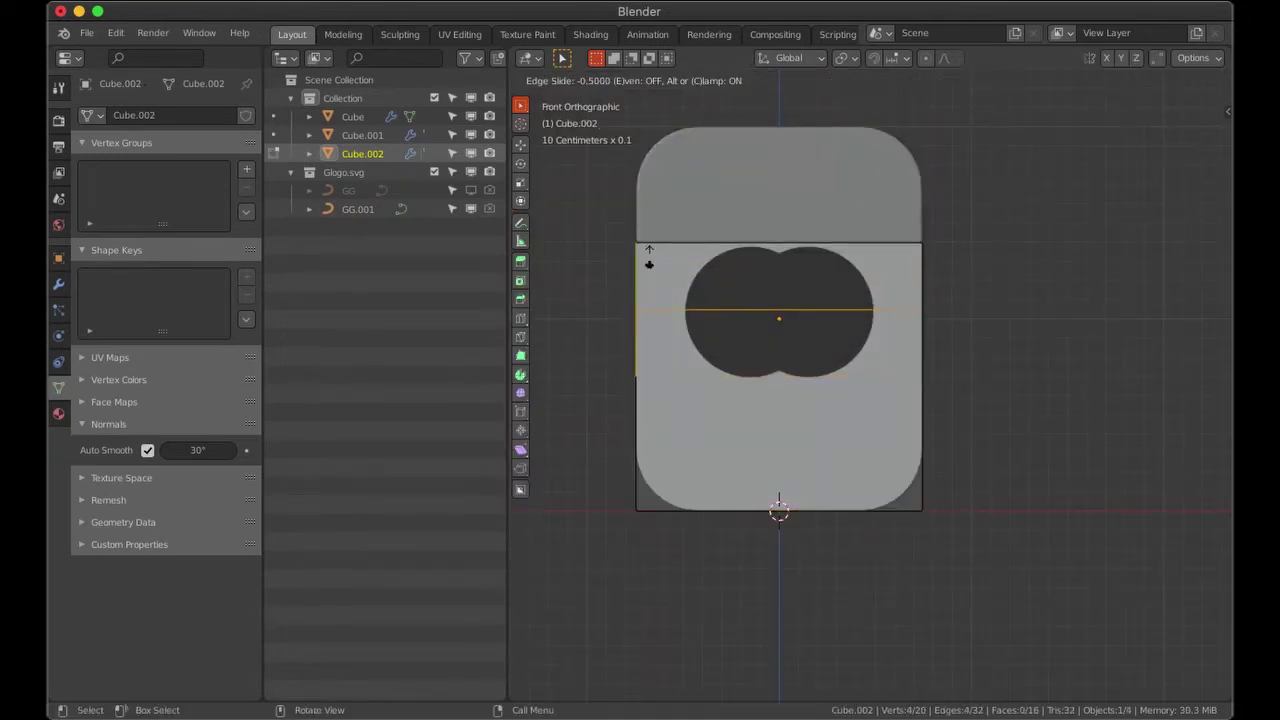
pyautogui.moveTo(709, 311); pyautogui.dragTo(928, 400, button='middle')
pyautogui.hotkey('ctrl', 'r')
pyautogui.click(910, 252)
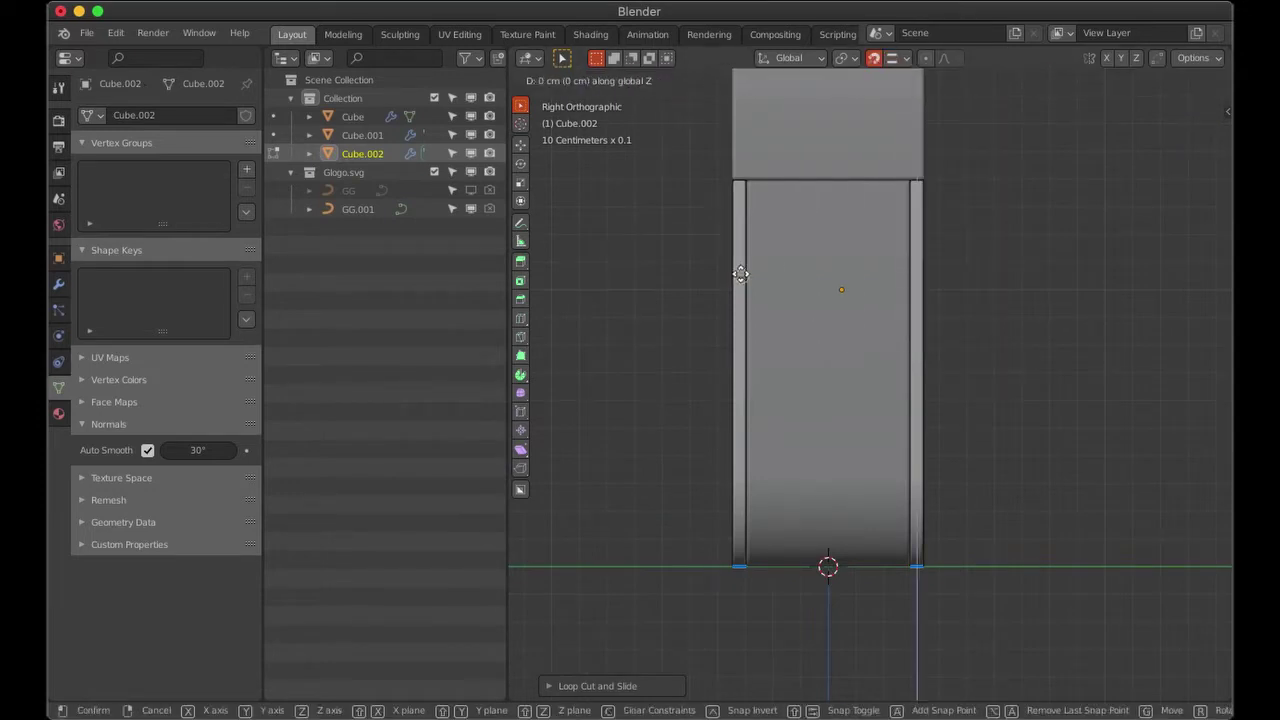
pyautogui.click(838, 374)
pyautogui.click(111, 421)
# Extrude GG.001 to 0.13 cm and centre it on the front plate.
pyautogui.moveTo(188, 466); pyautogui.dragTo(200, 466)
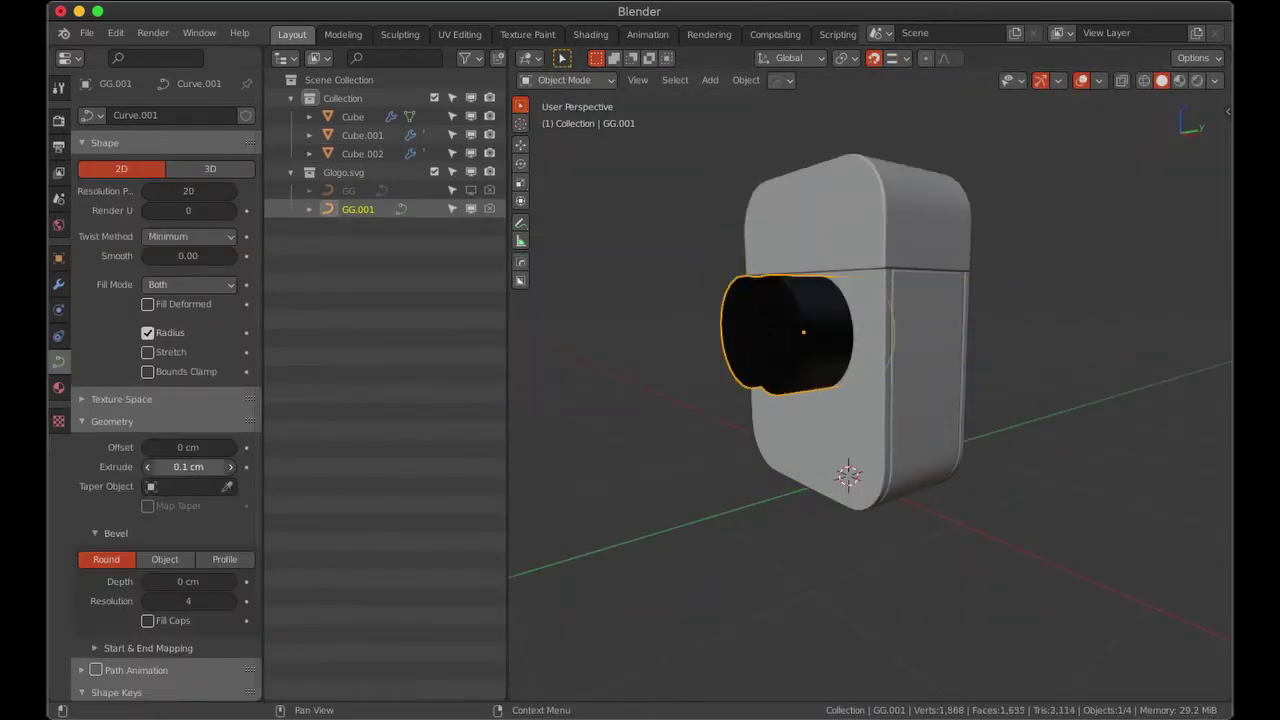
pyautogui.press('KP_3')
pyautogui.press('g')
pyautogui.click(975, 469)
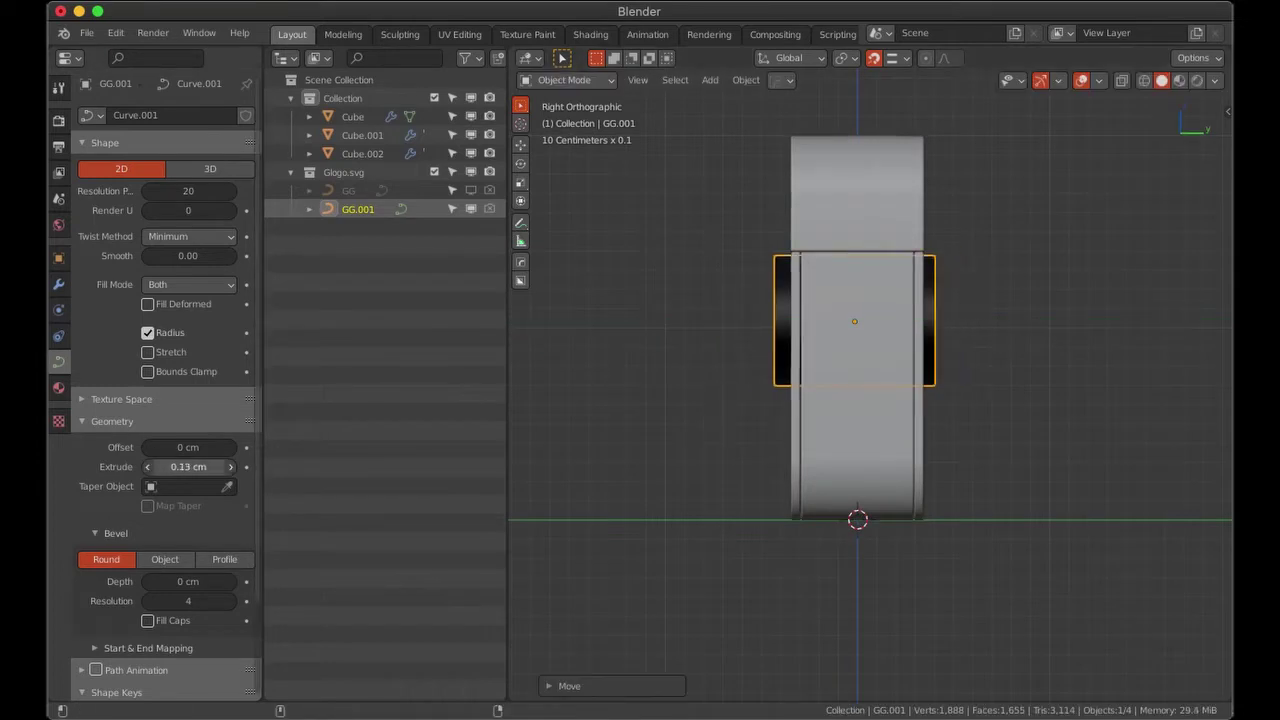
pyautogui.moveTo(760, 420); pyautogui.dragTo(848, 430, button='middle')
# Cut the logo into the plate with a HardOps Difference boolean and hide the GG.001 cutter.
pyautogui.hotkey('ctrl', 'shift', 'b')
pyautogui.click(788, 437)
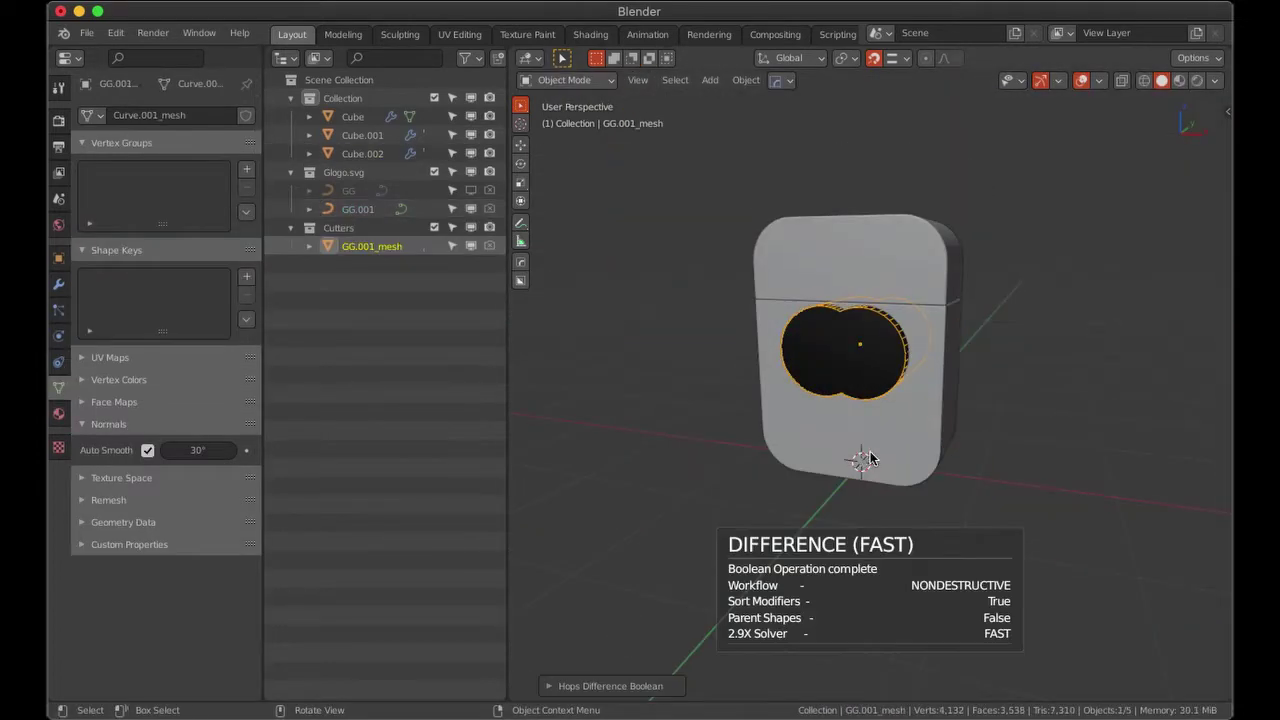
pyautogui.scroll(4, 865, 458)
pyautogui.click(468, 208)
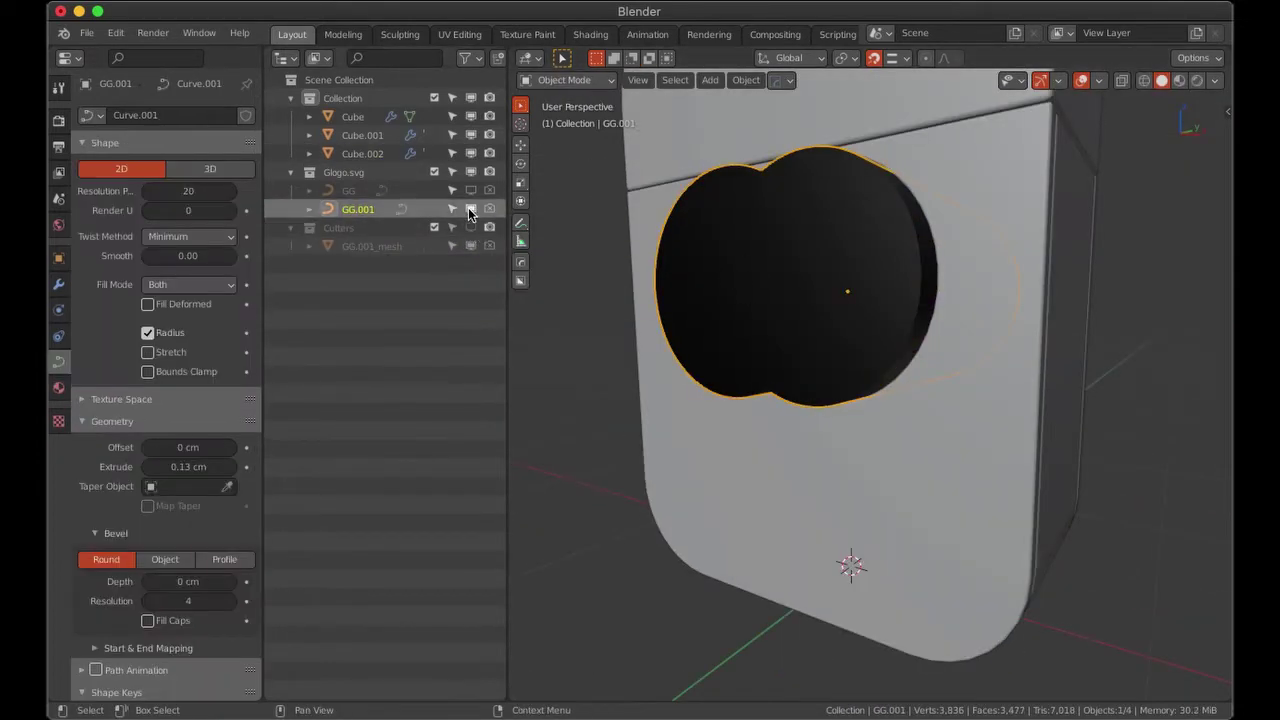
pyautogui.press('h')
pyautogui.moveTo(817, 357)
pyautogui.mouseDown(button='middle')
pyautogui.moveTo(929, 390)
pyautogui.moveTo(920, 329)
pyautogui.mouseUp(button='middle')
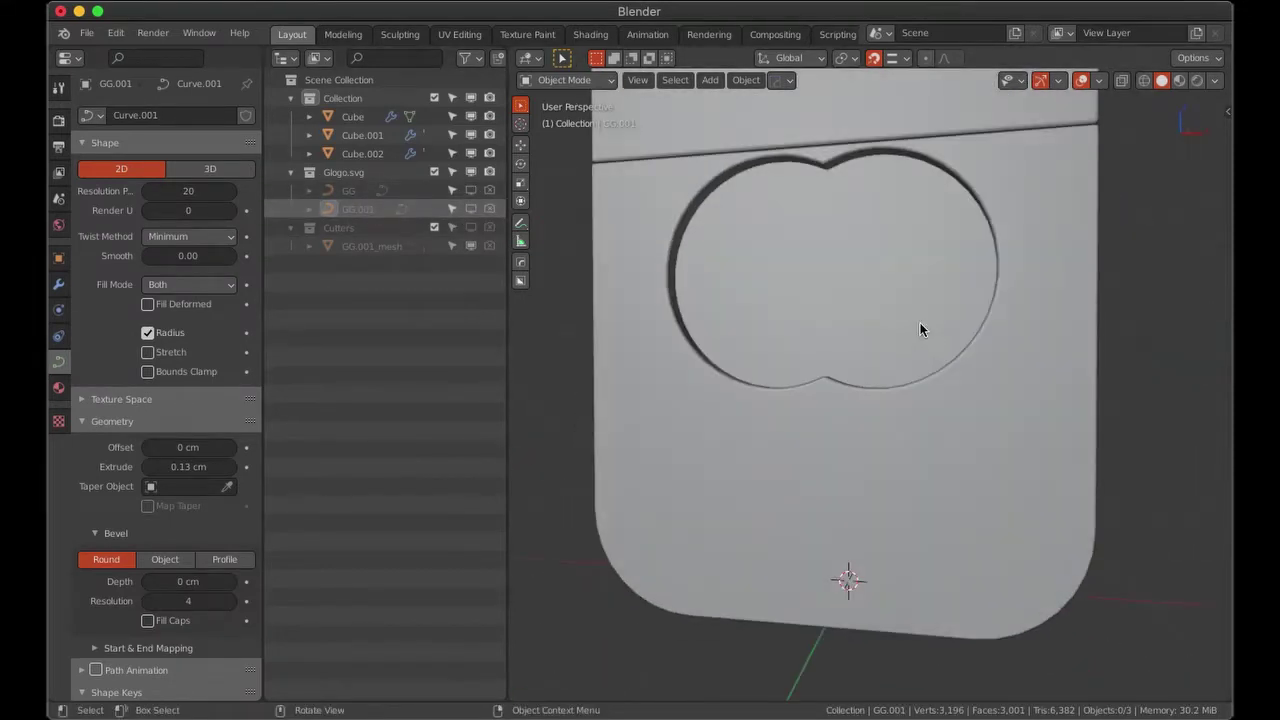
pyautogui.click(868, 392)
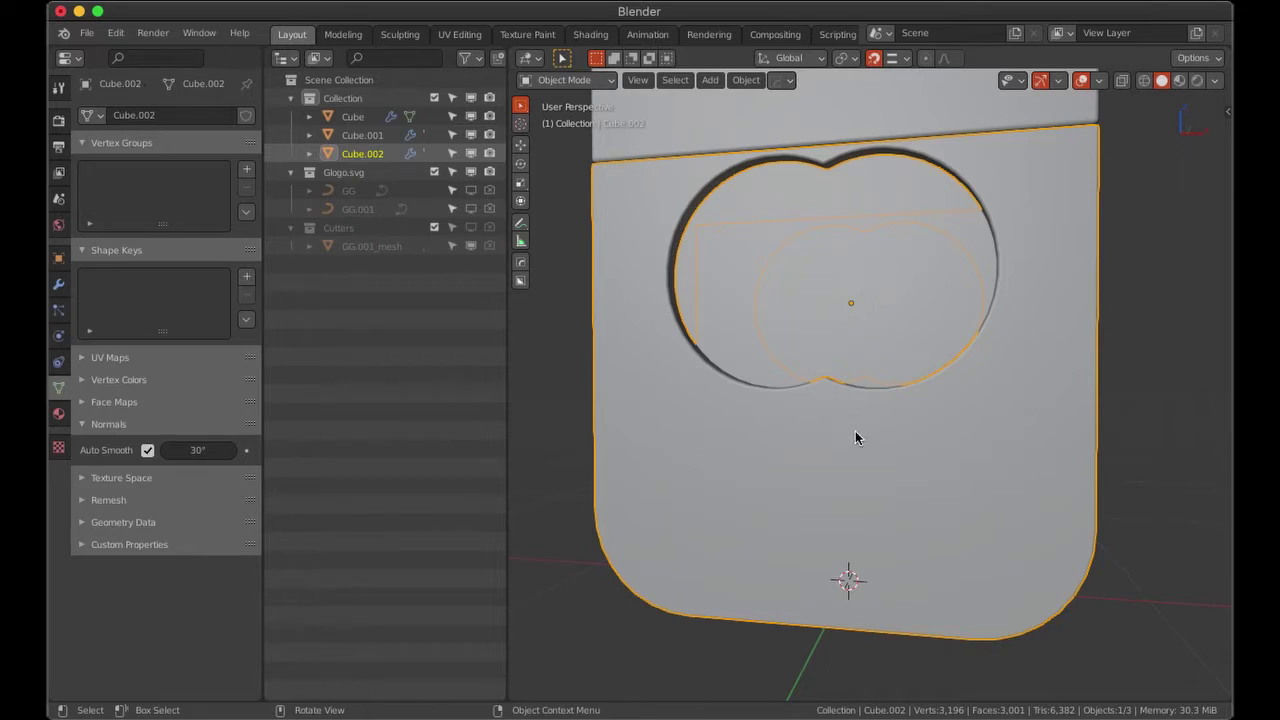
# Unhide the original GG logo and select it, viewing from the front and right side.
pyautogui.click(471, 190)
pyautogui.moveTo(942, 380); pyautogui.dragTo(900, 343, button='middle')
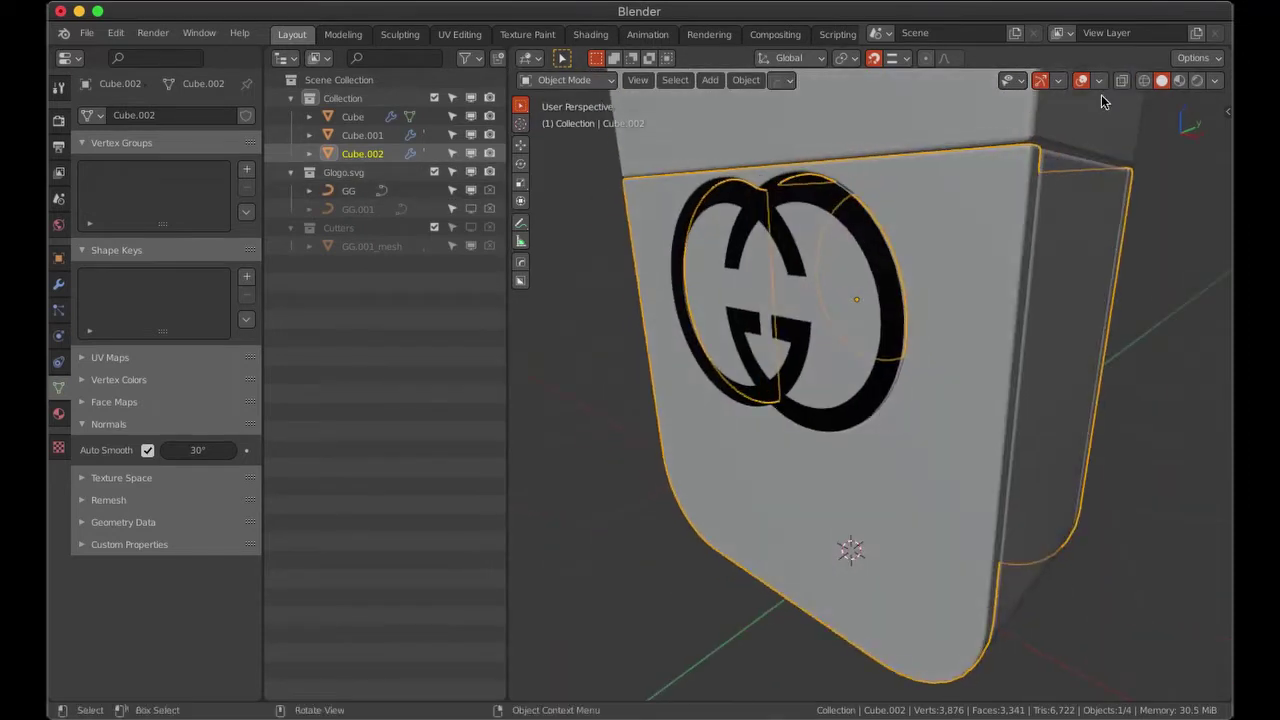
pyautogui.hotkey('alt', 'a')
pyautogui.press('`')
pyautogui.click(808, 277)
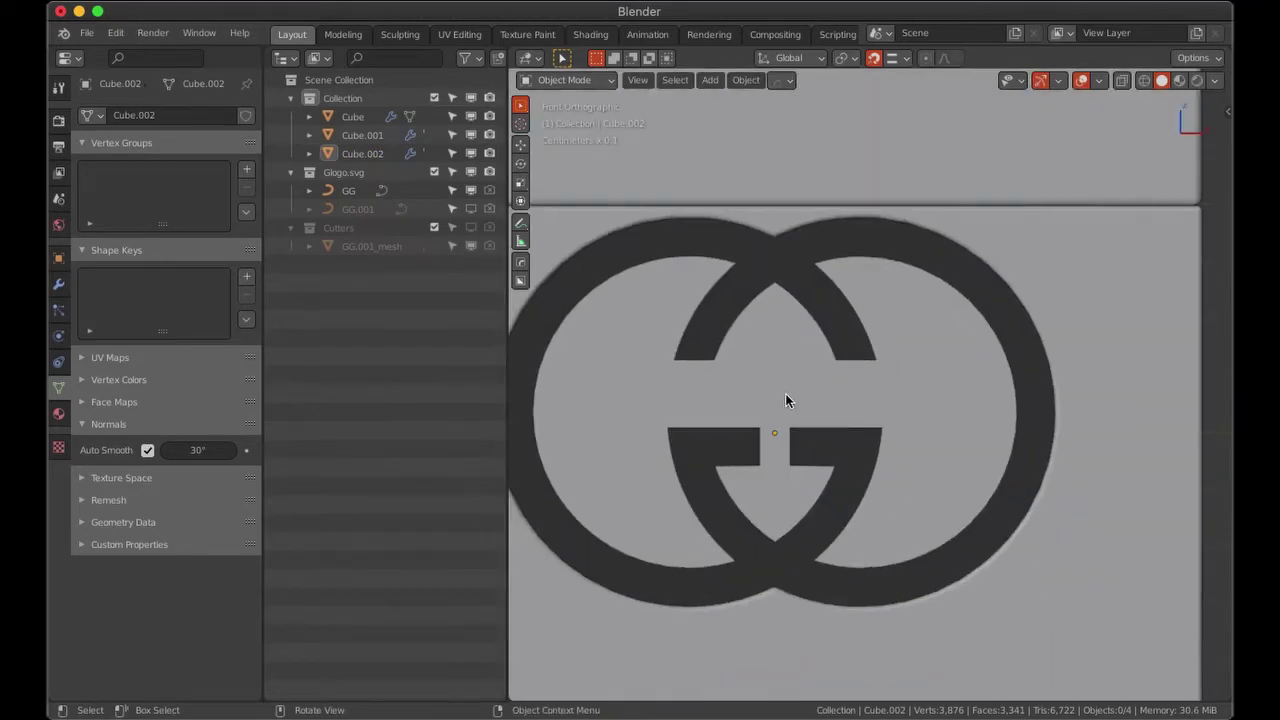
pyautogui.click(698, 320)
pyautogui.press('`')
pyautogui.click(790, 443)
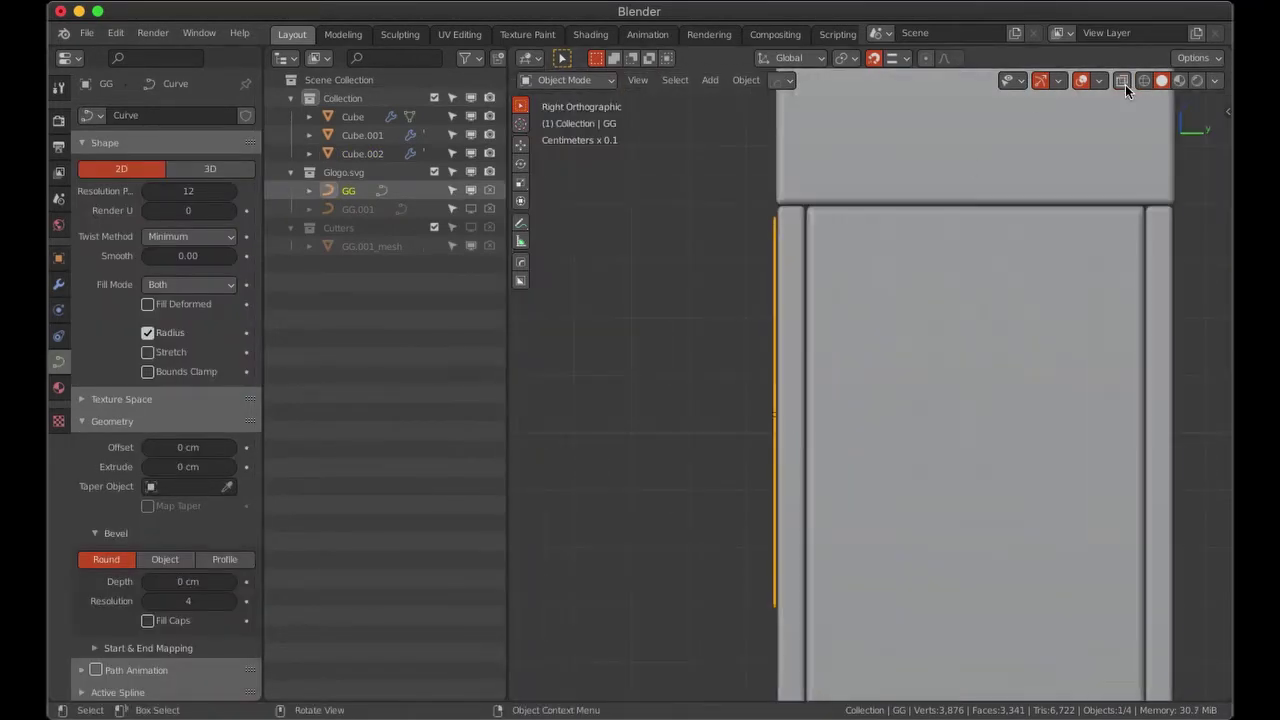
# Extrude the GG logo 0.01 cm and move it along Y into the recess.
pyautogui.moveTo(188, 466); pyautogui.dragTo(196, 466)
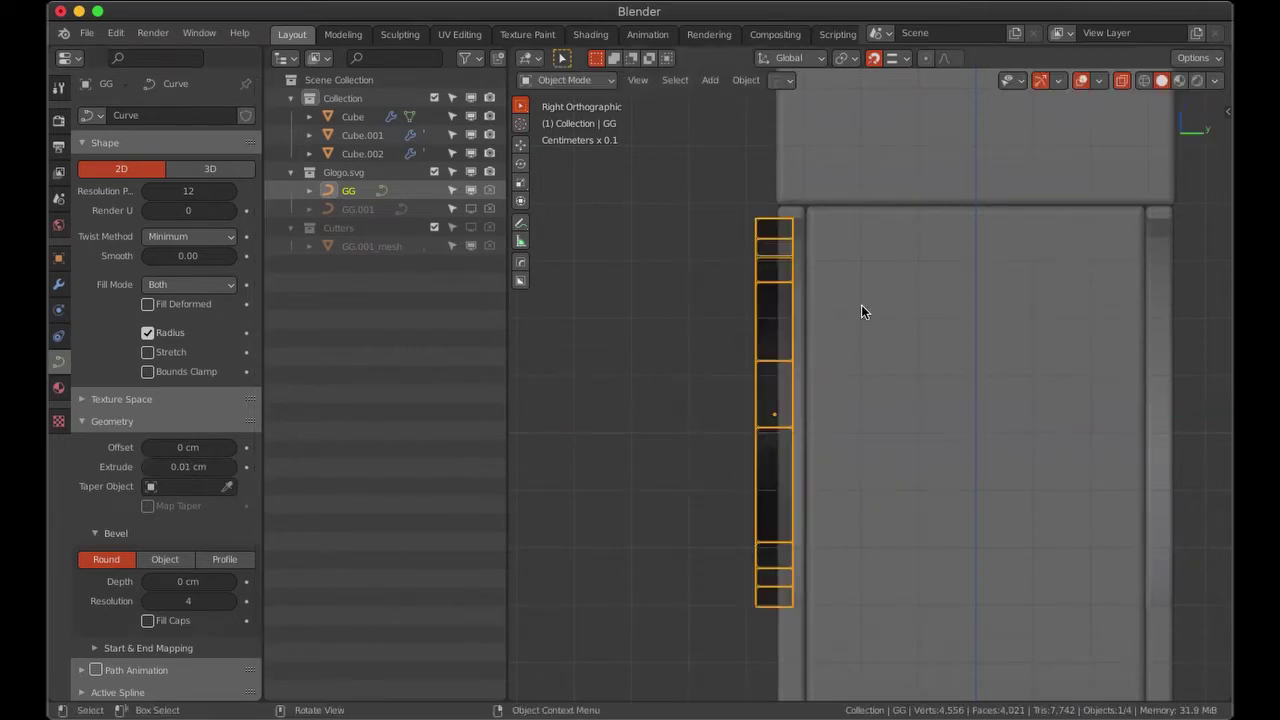
pyautogui.scroll(4, 860, 309)
pyautogui.press('g')
pyautogui.press('y')
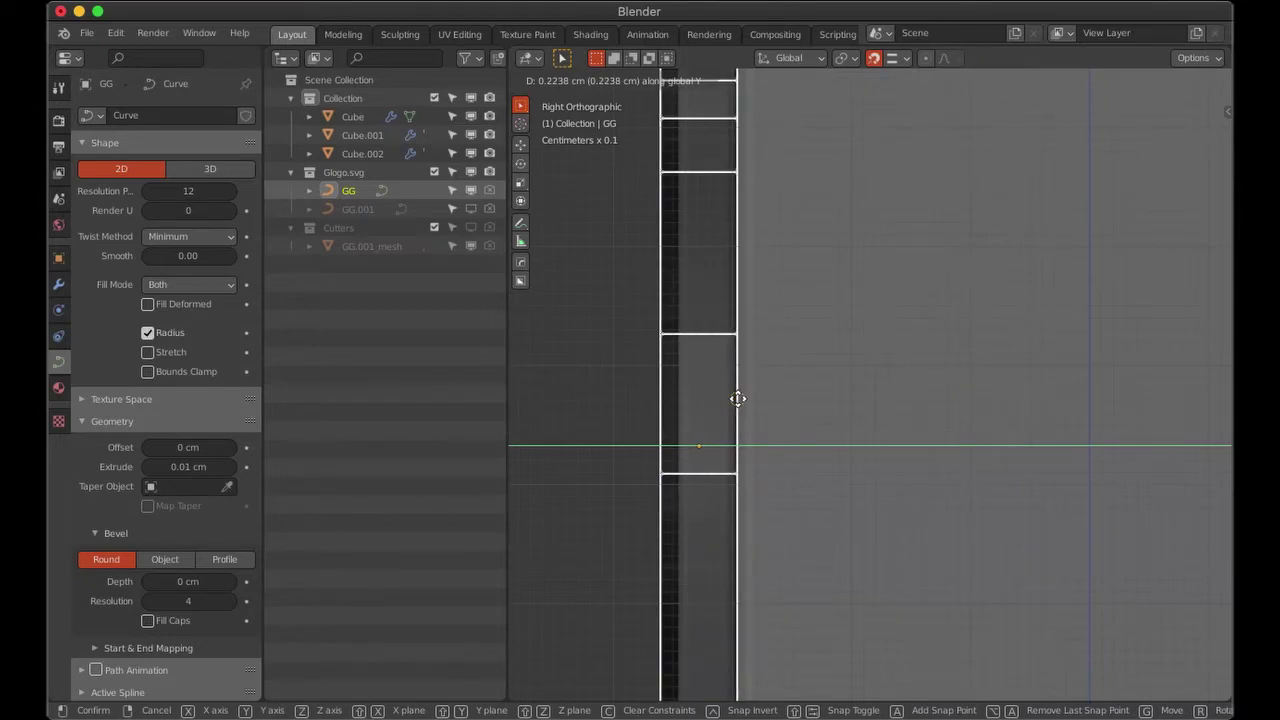
pyautogui.click(735, 400)
pyautogui.moveTo(735, 400)
pyautogui.mouseDown(button='middle')
pyautogui.moveTo(1002, 350)
pyautogui.moveTo(900, 400)
pyautogui.mouseUp(button='middle')
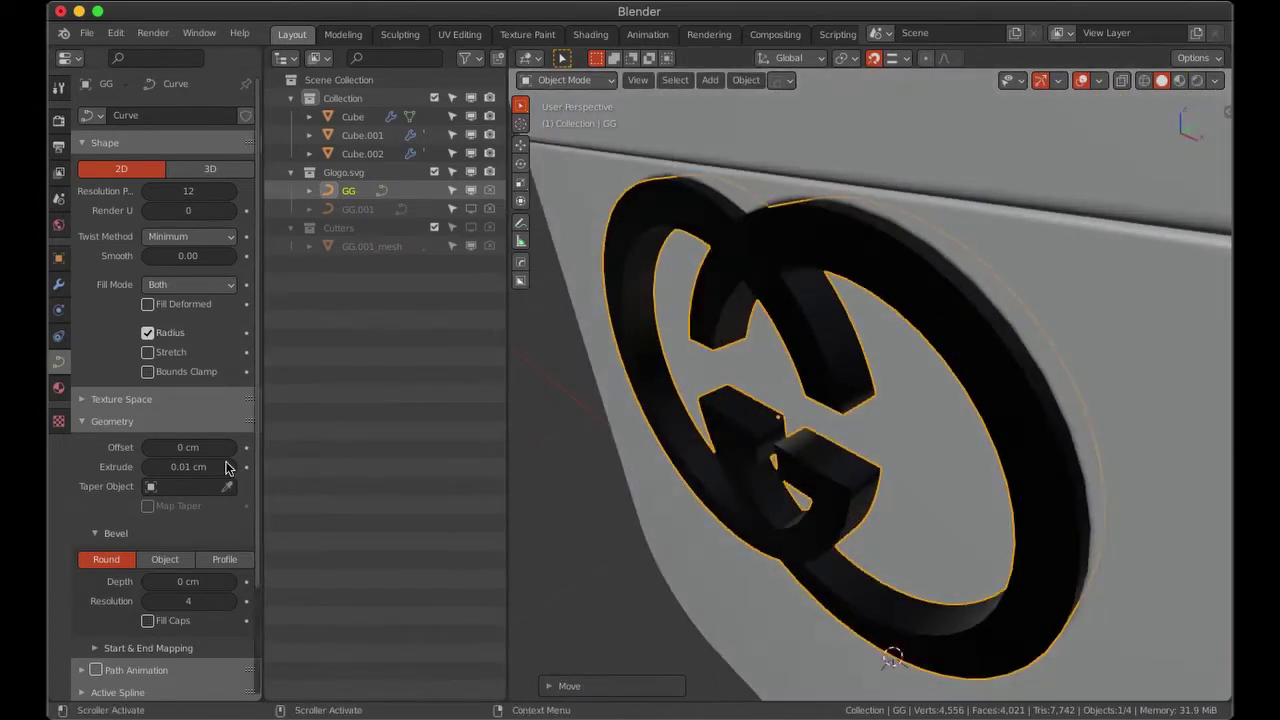
# Give the GG logo a rounded bevel depth of 0.001 cm.
pyautogui.moveTo(188, 581)
pyautogui.mouseDown()
pyautogui.moveTo(200, 581)
pyautogui.moveTo(185, 581)
pyautogui.mouseUp()
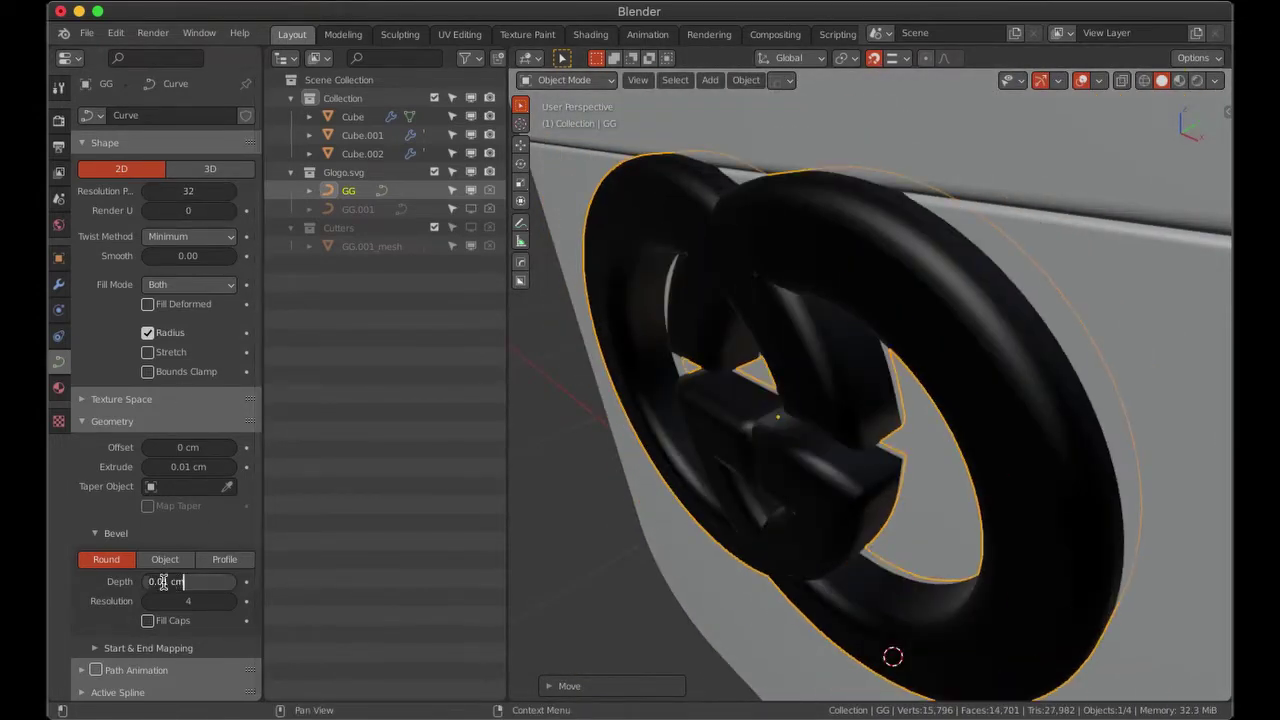
pyautogui.write('0.001')
pyautogui.press('Return')
pyautogui.moveTo(900, 450); pyautogui.dragTo(951, 276, button='middle')
pyautogui.scroll(-4, 951, 276)
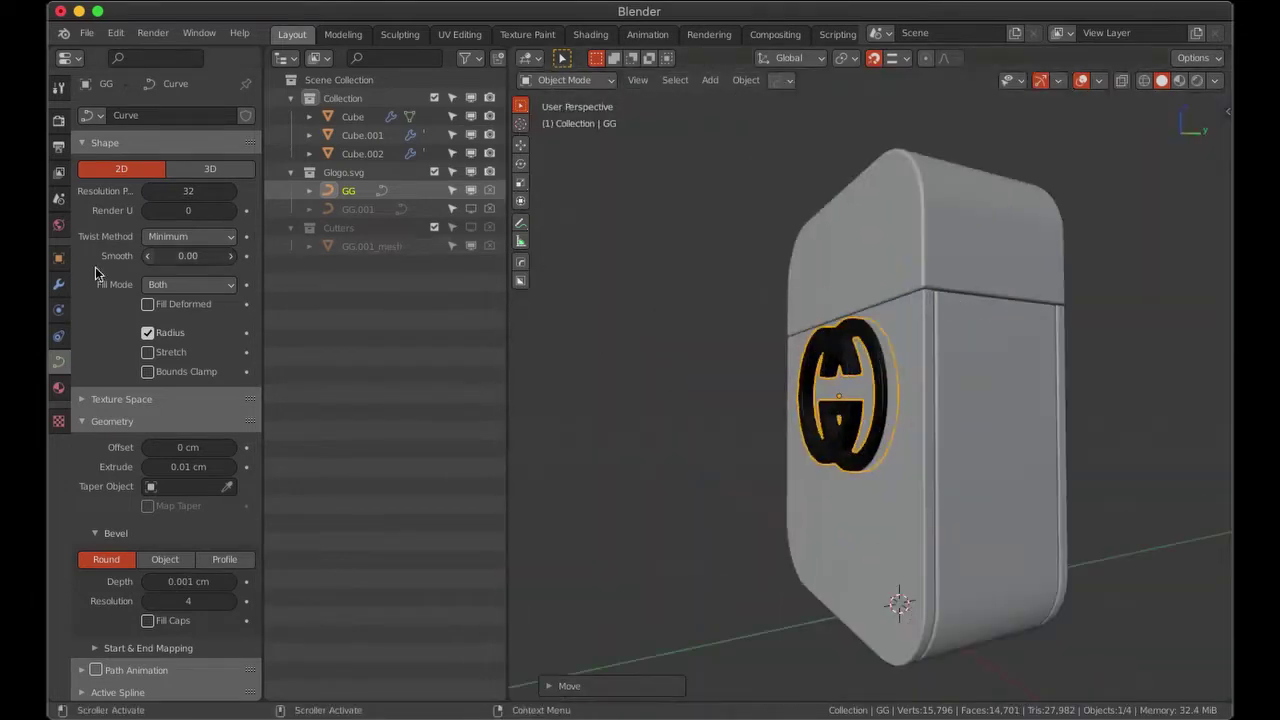
# Add a Mirror modifier on Y with Cube as mirror object to copy the logo onto the back.
pyautogui.click(58, 284)
pyautogui.click(154, 116)
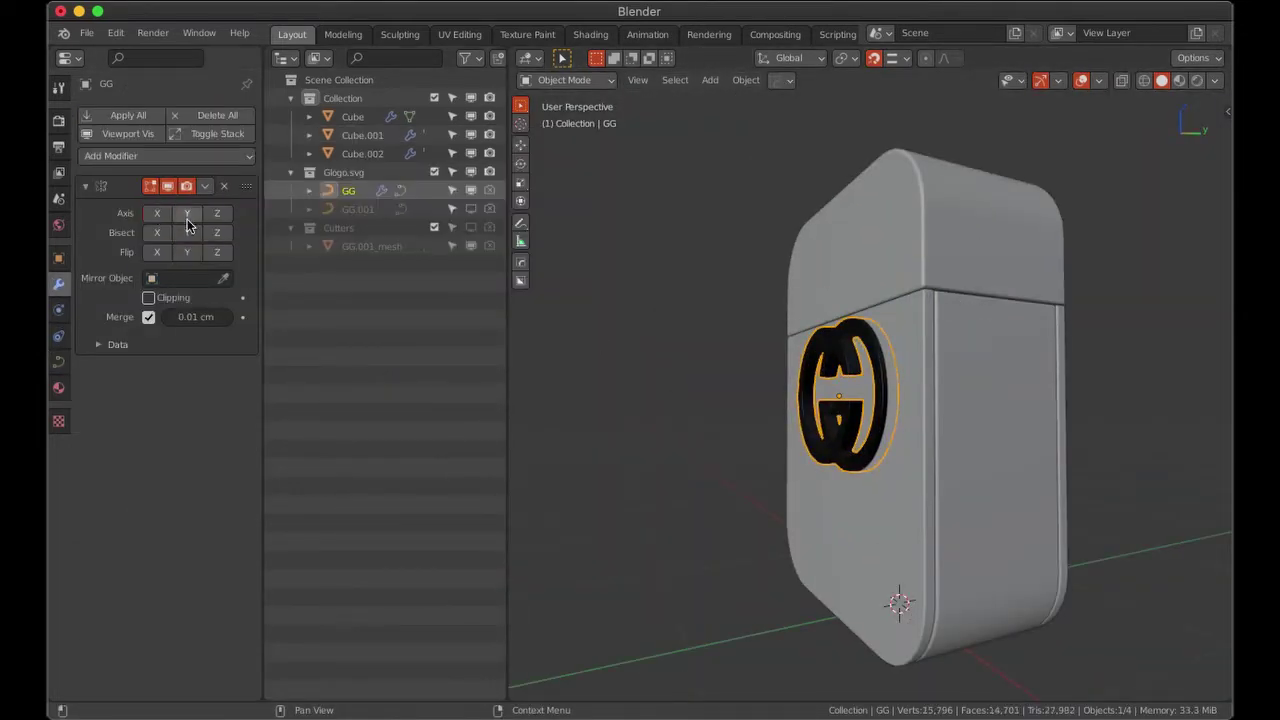
pyautogui.click(187, 213)
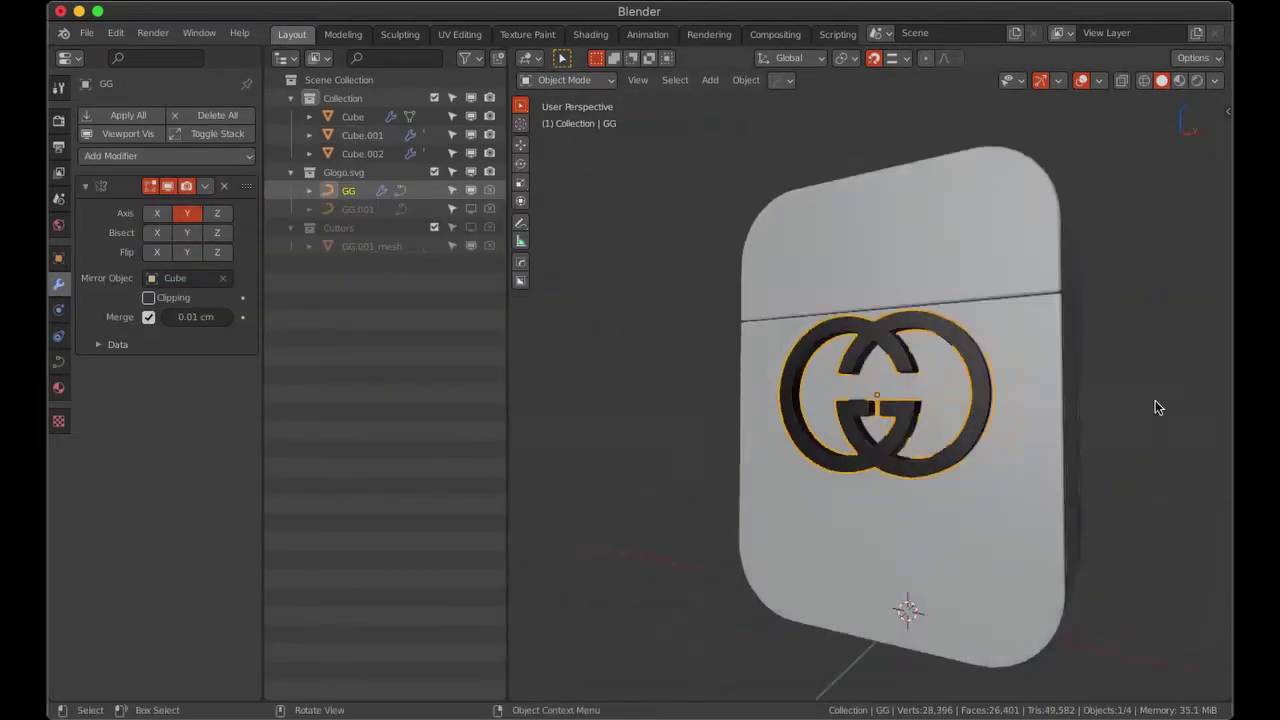
pyautogui.press('KP_3')
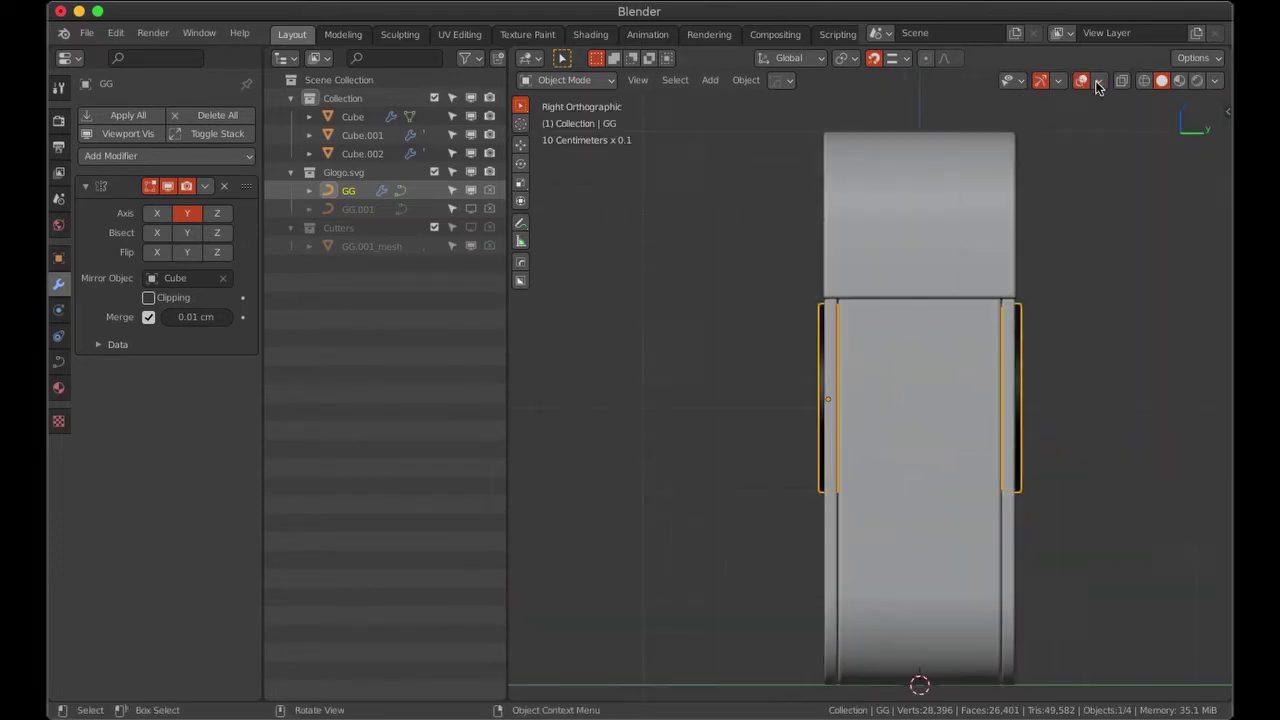
# With overlays hidden, save the file as GGG.blend in the GUCCI folder.
pyautogui.hotkey('shift', 'alt', 'z')
pyautogui.moveTo(1053, 208)
pyautogui.mouseDown(button='middle')
pyautogui.moveTo(816, 437)
pyautogui.moveTo(740, 420)
pyautogui.mouseUp(button='middle')
pyautogui.hotkey('ctrl', 's')
pyautogui.scroll(-3, 620, 403)
pyautogui.doubleClick(620, 403)
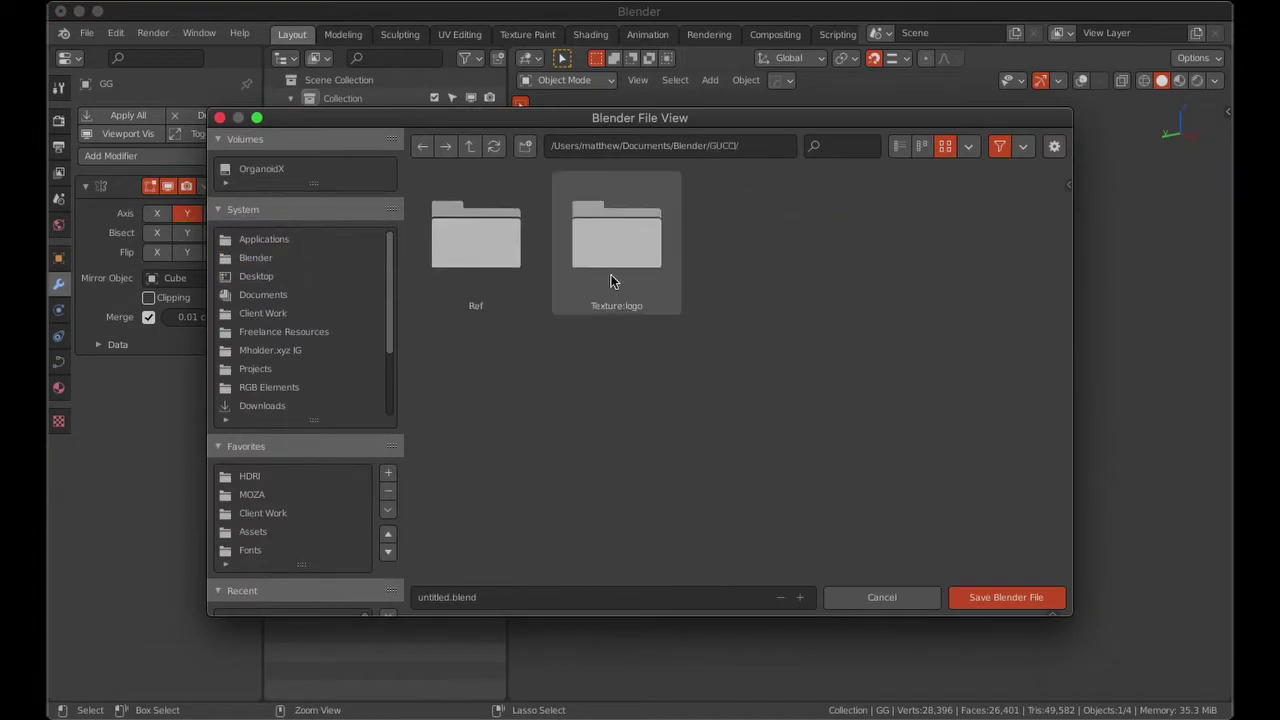
pyautogui.doubleClick(432, 597)
pyautogui.write('GGG')
pyautogui.click(995, 598)
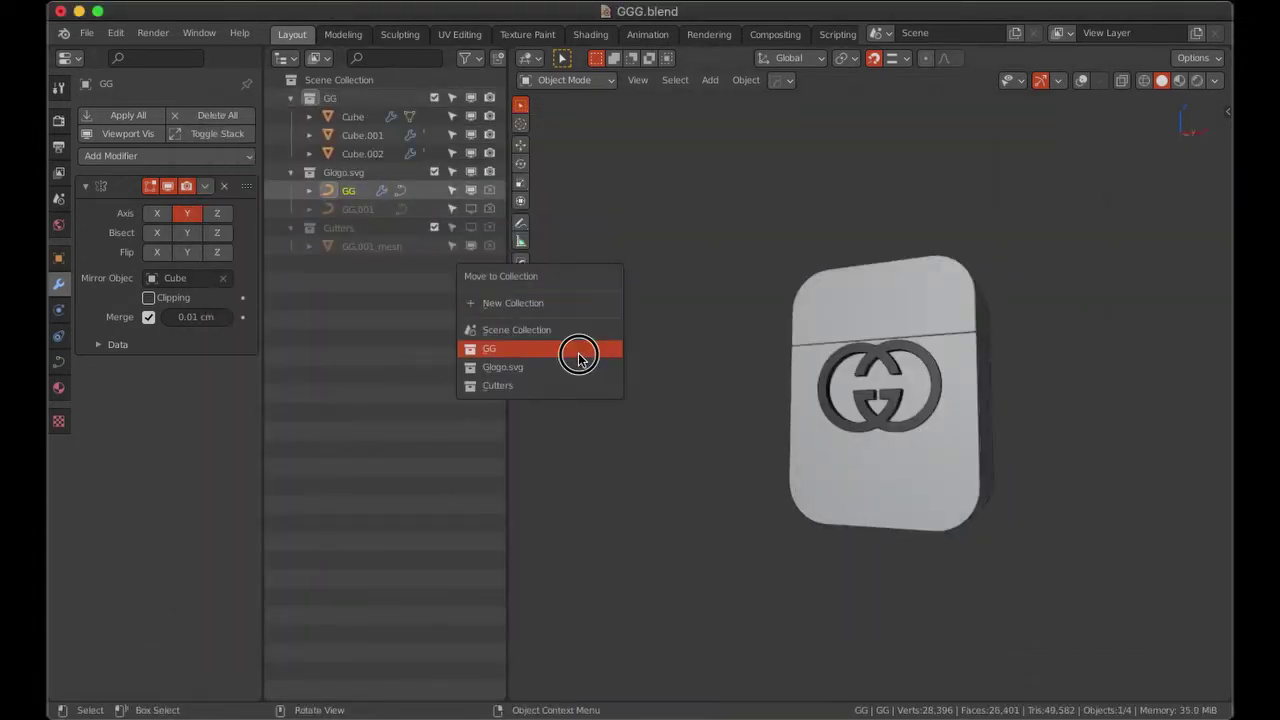
# Move the logo into the GG collection and rename the parts MESH.GG.TOP, MESH.GG.B&F, MESH.GG.GLASS and CURVE.GG.LOGO.
pyautogui.click(578, 358)
pyautogui.click(912, 296)
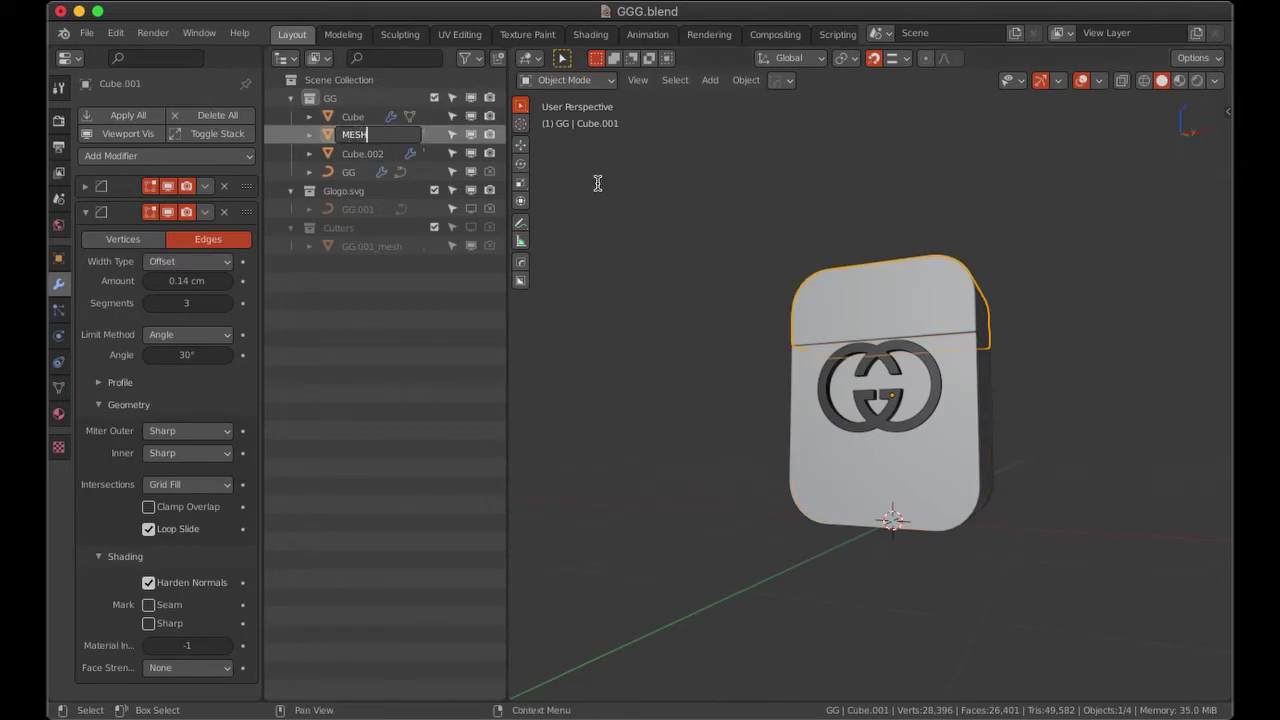
pyautogui.click(360, 135)
pyautogui.write('MESH.GG.BB')
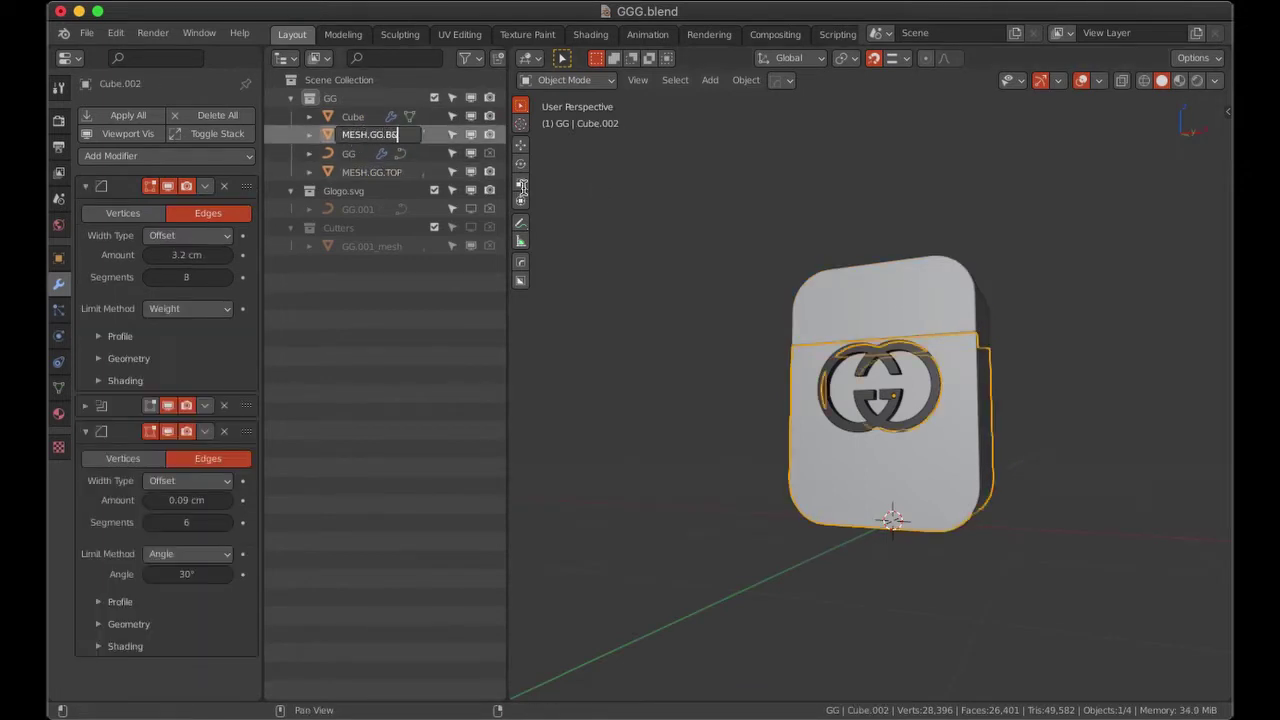
pyautogui.write('F')
pyautogui.doubleClick(356, 116)
pyautogui.write('MESH.GG.GLASS')
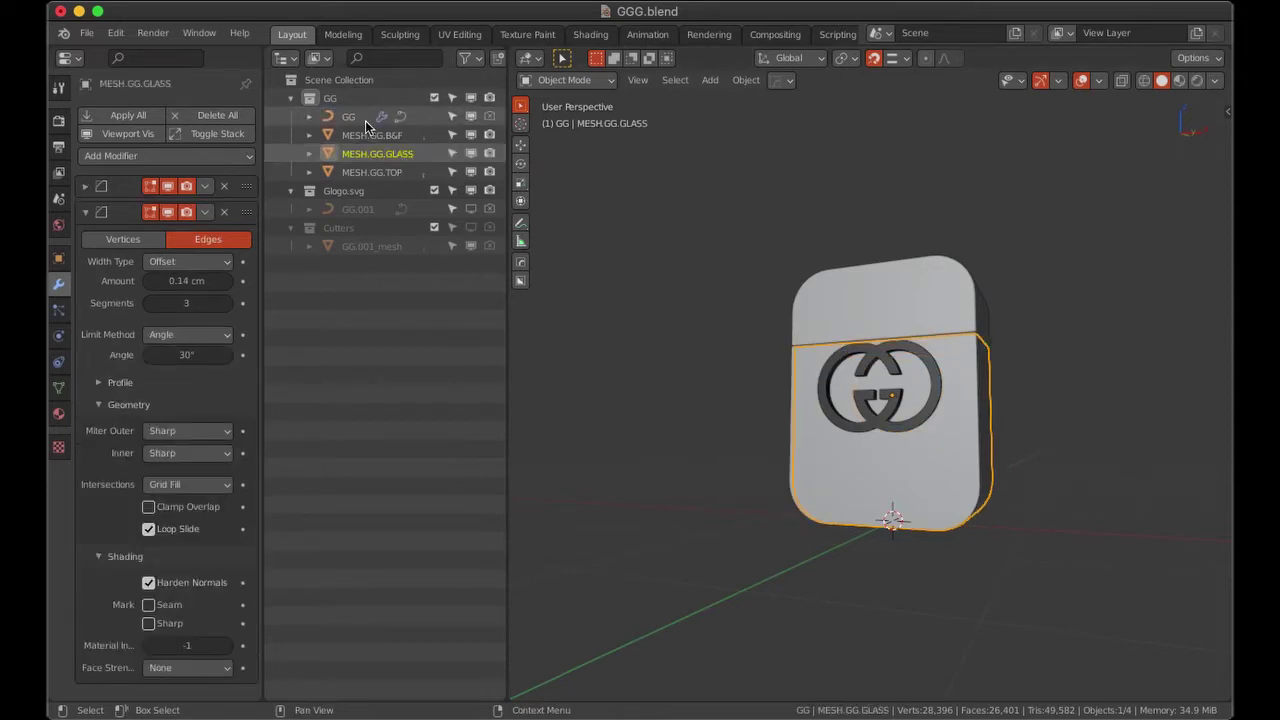
pyautogui.doubleClick(360, 118)
pyautogui.write('CURVE.GG.LOGO')
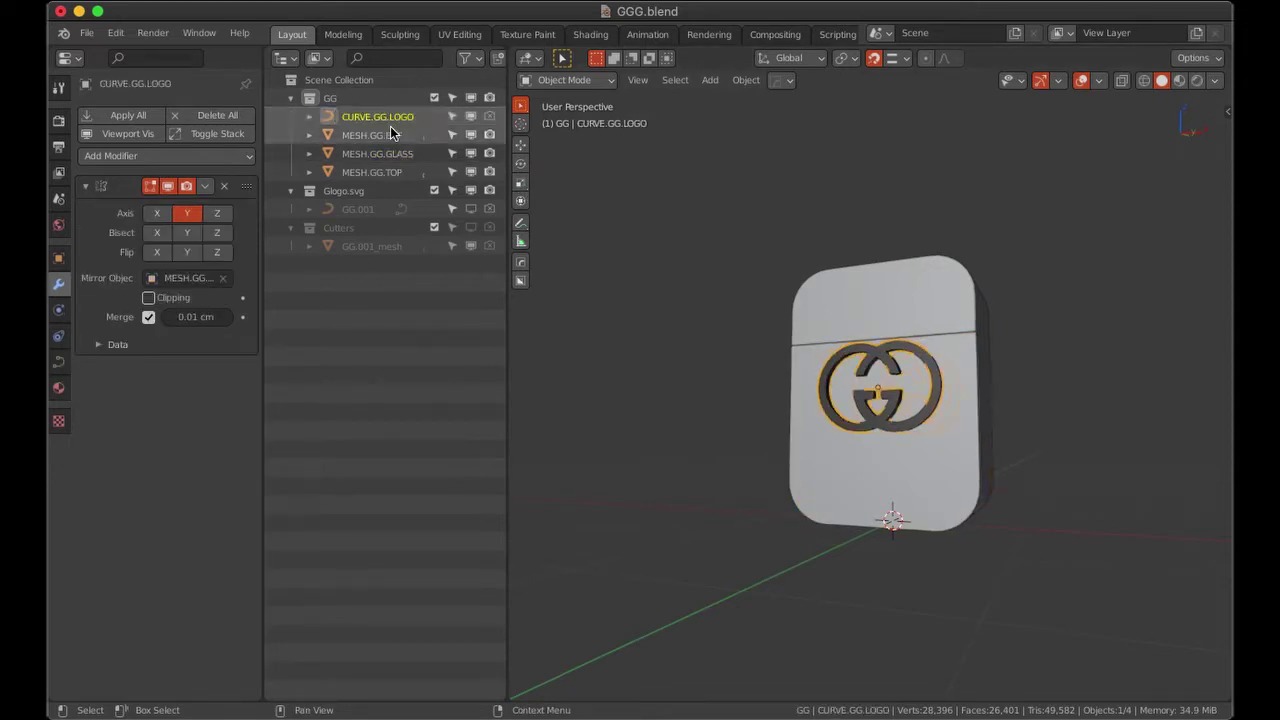
pyautogui.moveTo(700, 400); pyautogui.dragTo(791, 430, button='middle')
pyautogui.hotkey('shift', 'a')
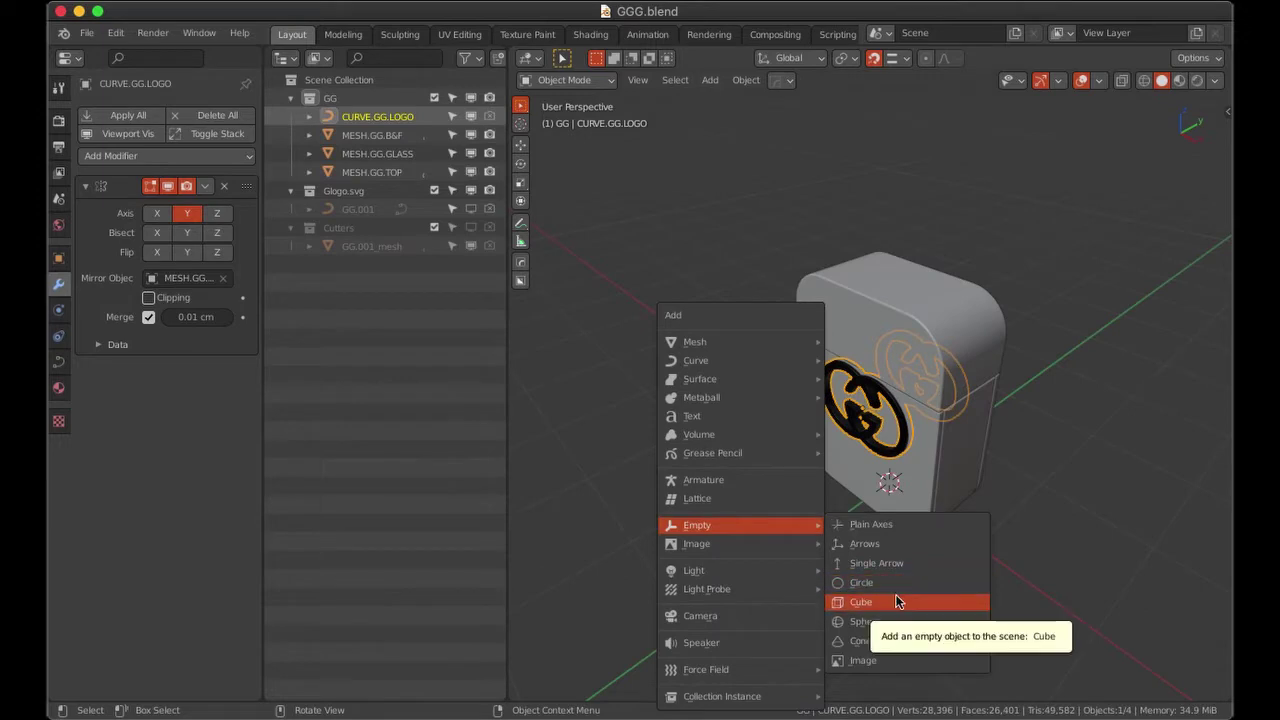
# Add a cube empty and raise it to Z 10 cm using snapping.
pyautogui.click(895, 601)
pyautogui.press('KP_1')
pyautogui.press('g')
pyautogui.press('Escape')
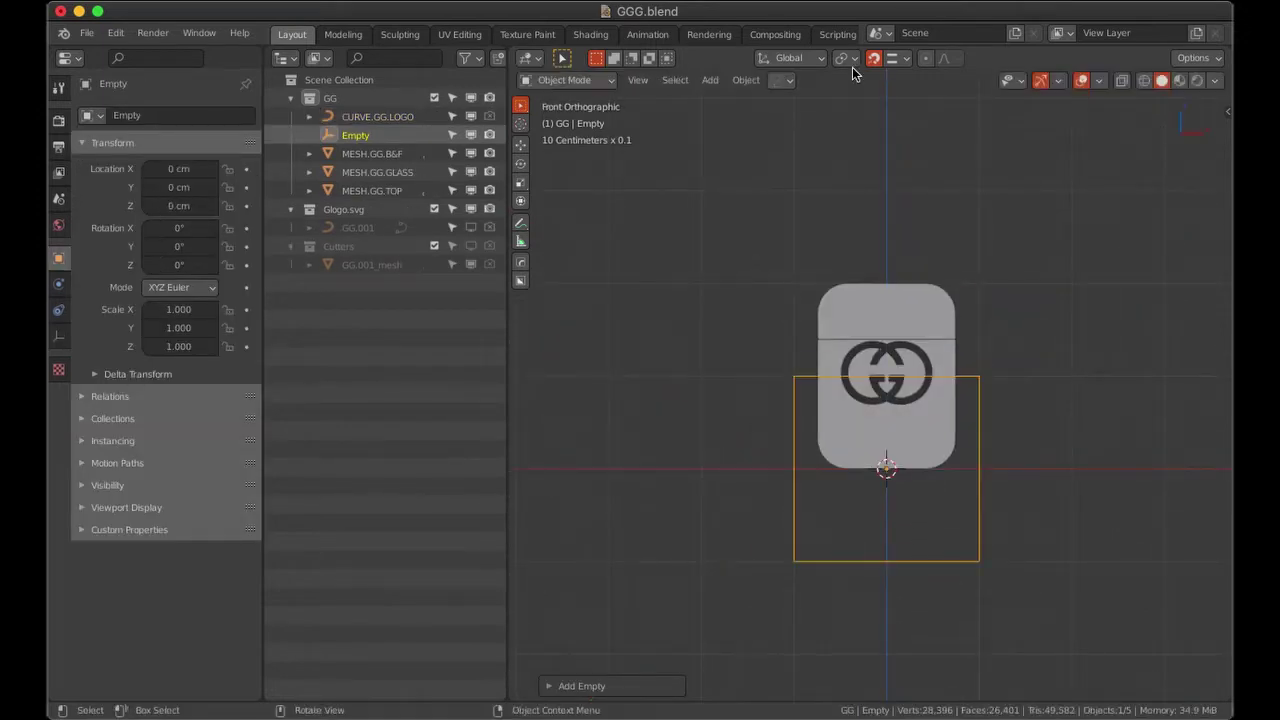
pyautogui.click(906, 57)
pyautogui.press('g')
pyautogui.click(1043, 354)
# Flatten the empty to 0.454 along its Y axis.
pyautogui.press('KP_3')
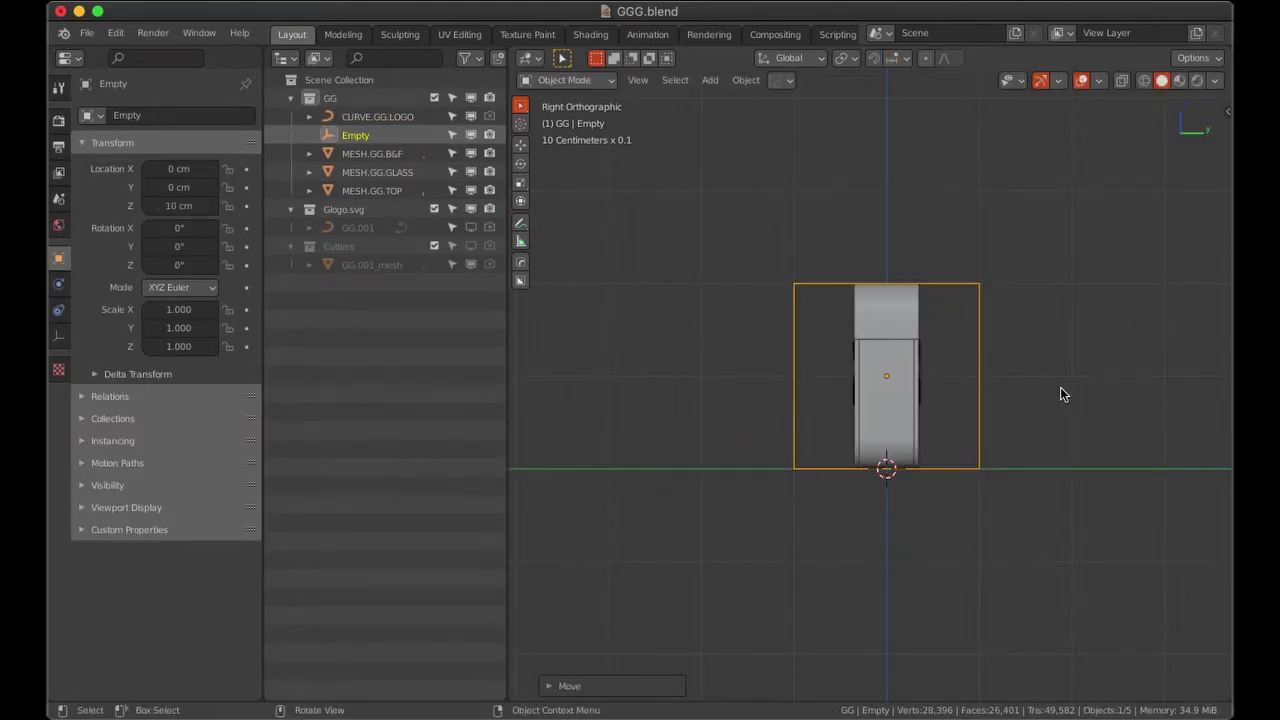
pyautogui.press('s')
pyautogui.press('y')
pyautogui.click(957, 380)
# Parent all the bottle meshes to the empty and switch to the Shading workspace.
pyautogui.press('`')
pyautogui.press('KP_1')
pyautogui.press('a')
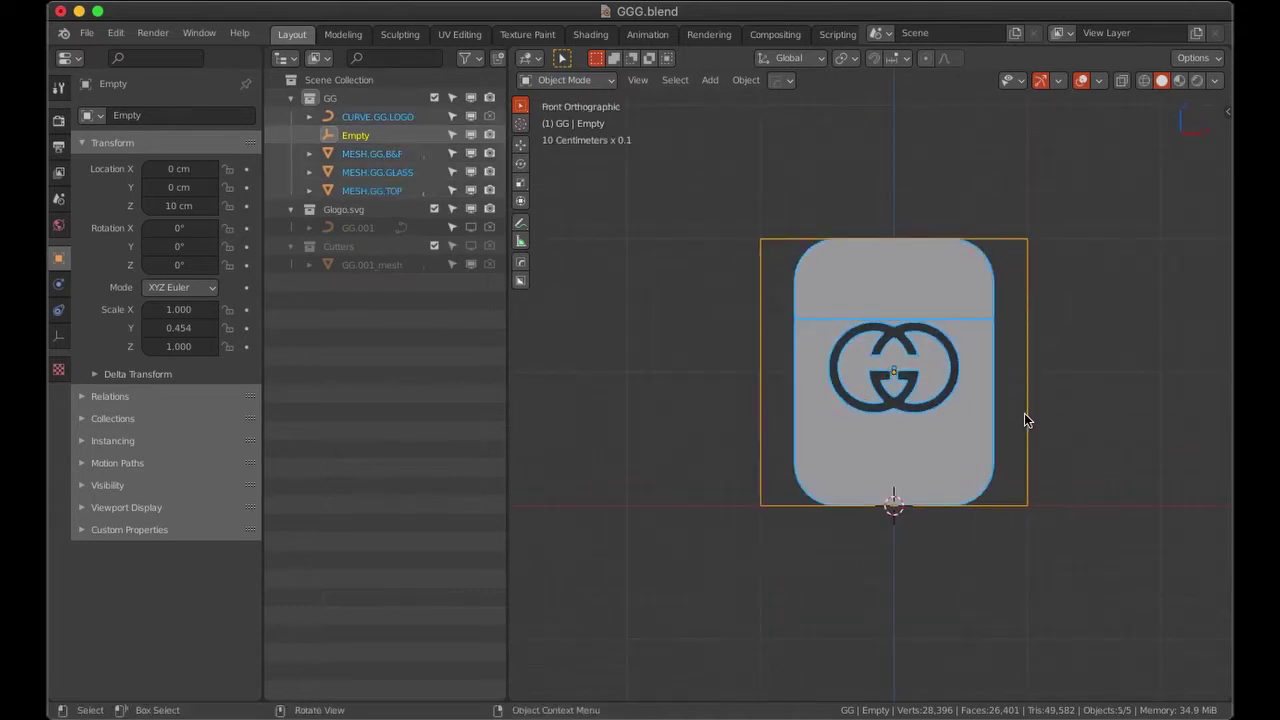
pyautogui.hotkey('ctrl', 'p')
pyautogui.click(897, 385)
pyautogui.write('CTRL.GG')
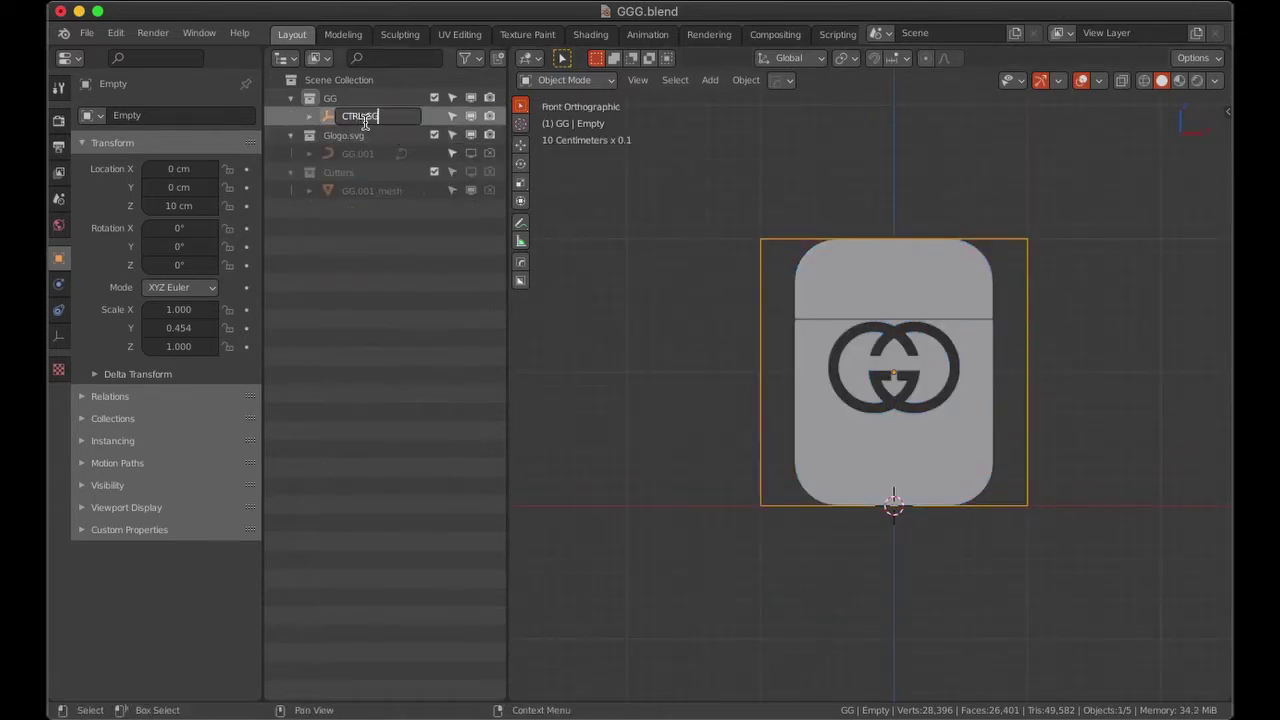
pyautogui.click(588, 36)
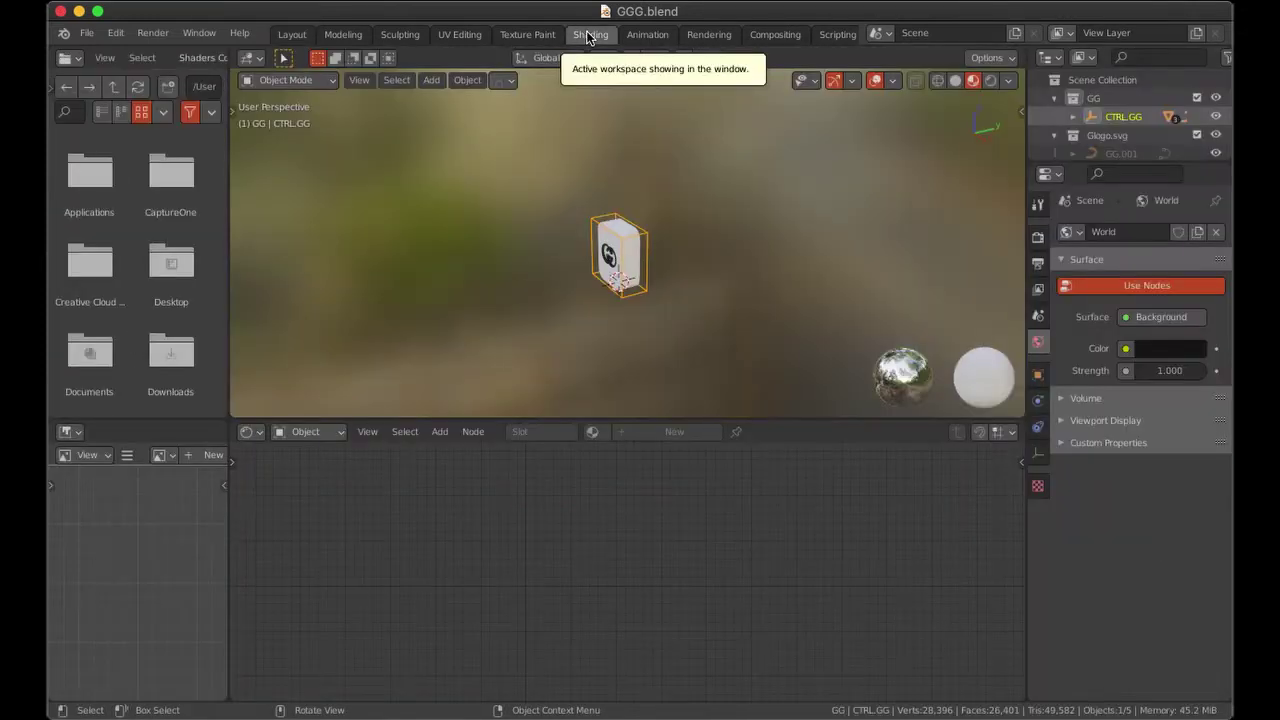
# Give the logo a node material with low roughness and a gold base colour.
pyautogui.scroll(6, 691, 238)
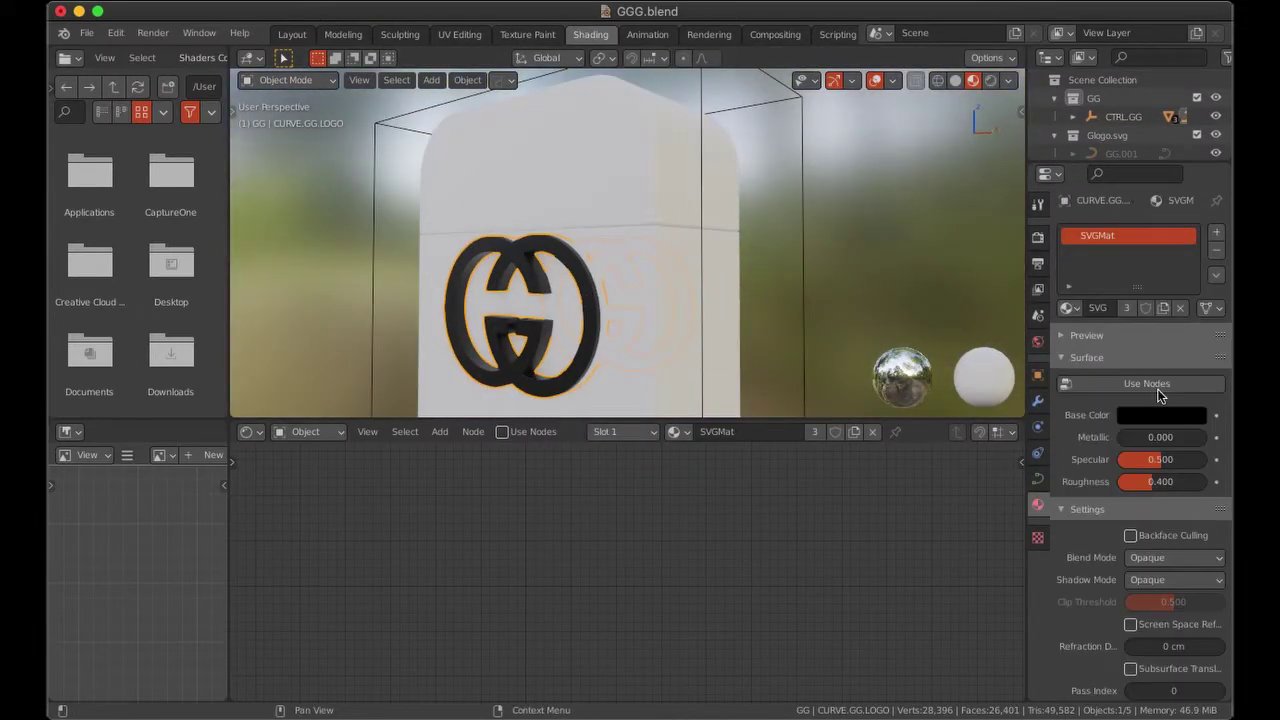
pyautogui.click(1158, 386)
pyautogui.moveTo(620, 270)
pyautogui.mouseDown(button='middle')
pyautogui.moveTo(660, 250)
pyautogui.moveTo(600, 230)
pyautogui.mouseUp(button='middle')
pyautogui.moveTo(540, 595); pyautogui.dragTo(500, 595)
pyautogui.moveTo(566, 210); pyautogui.dragTo(600, 220, button='middle')
pyautogui.moveTo(560, 560); pyautogui.dragTo(657, 625, button='middle')
pyautogui.click(680, 549)
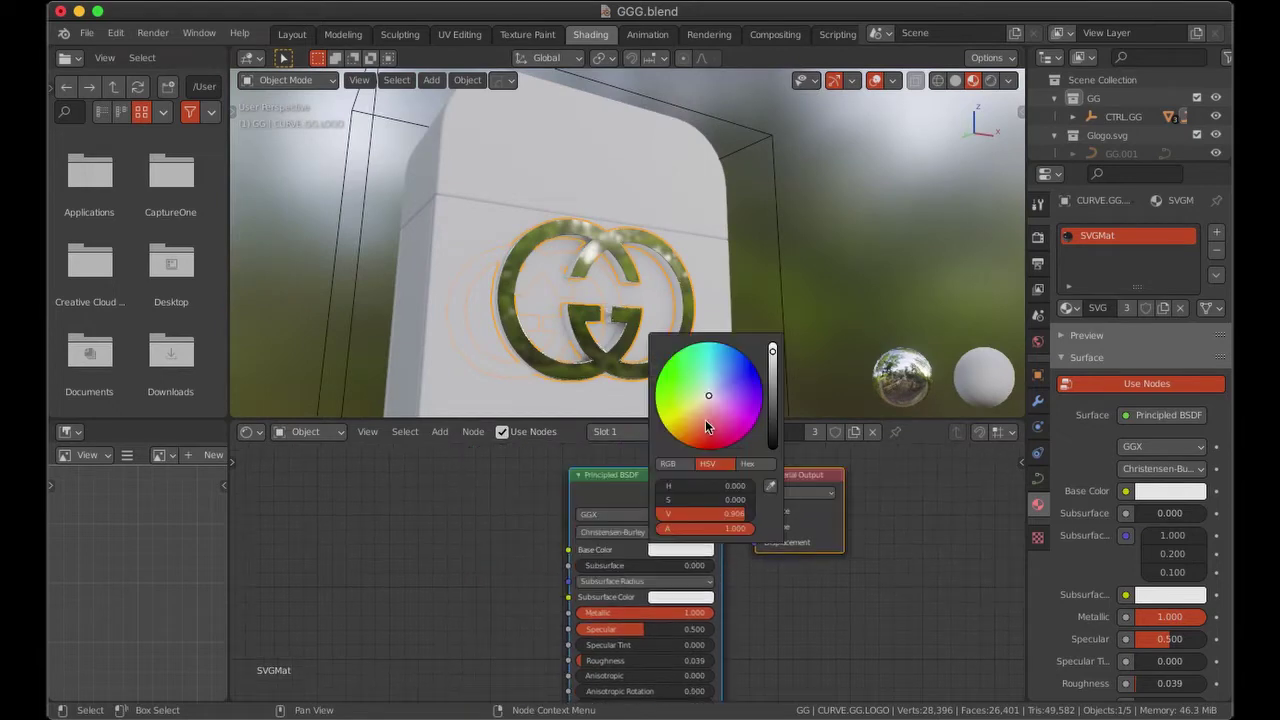
pyautogui.moveTo(707, 428); pyautogui.dragTo(683, 421)
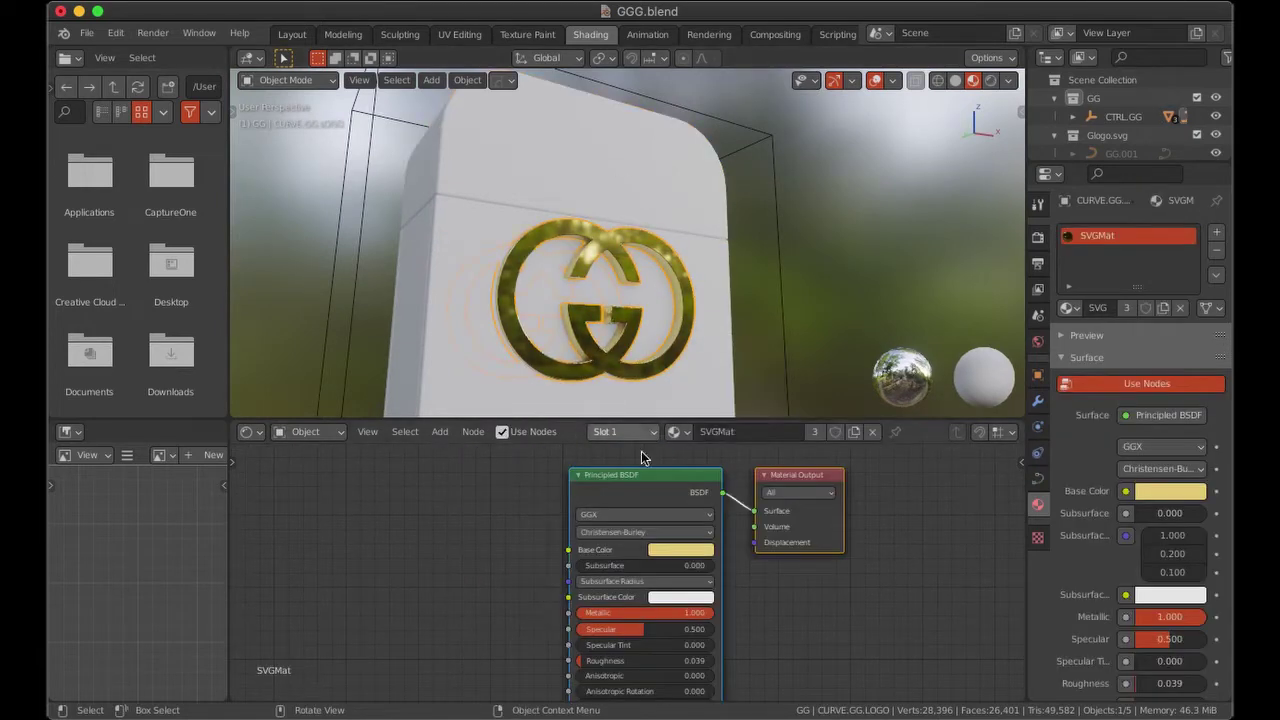
# Create a new material named 'Glass' on the glass shell.
pyautogui.click(647, 190)
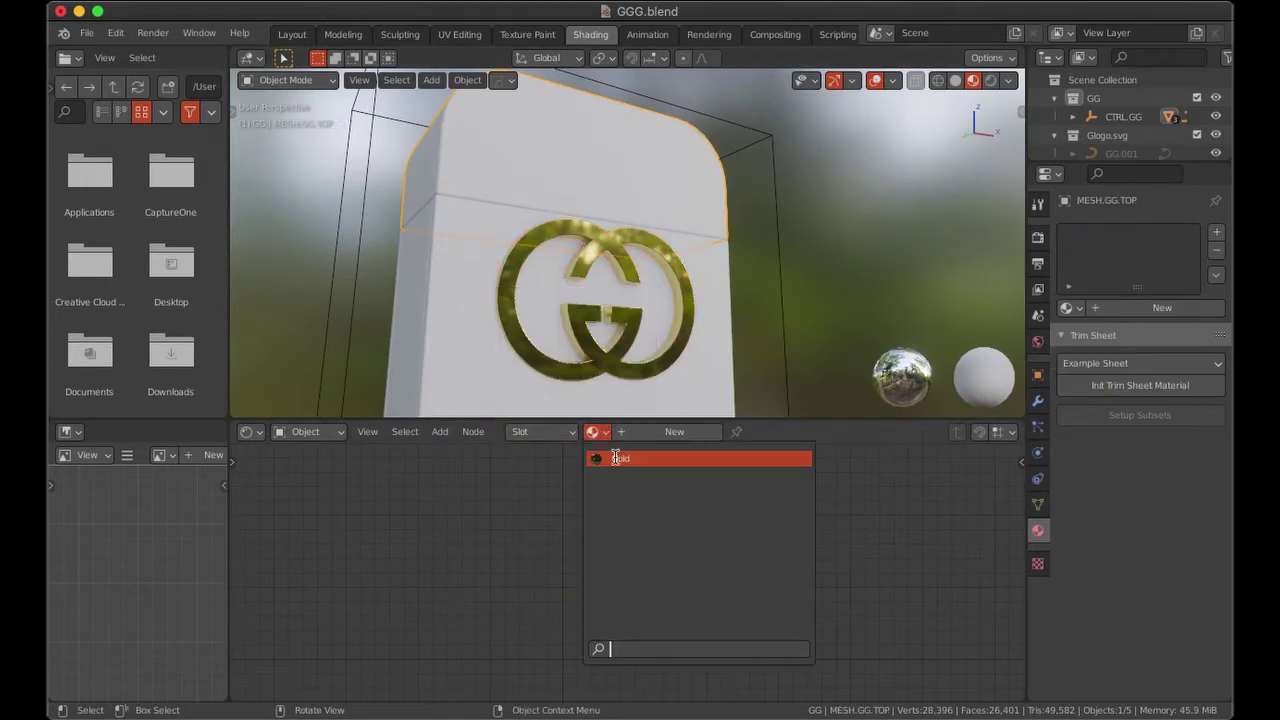
pyautogui.click(700, 431)
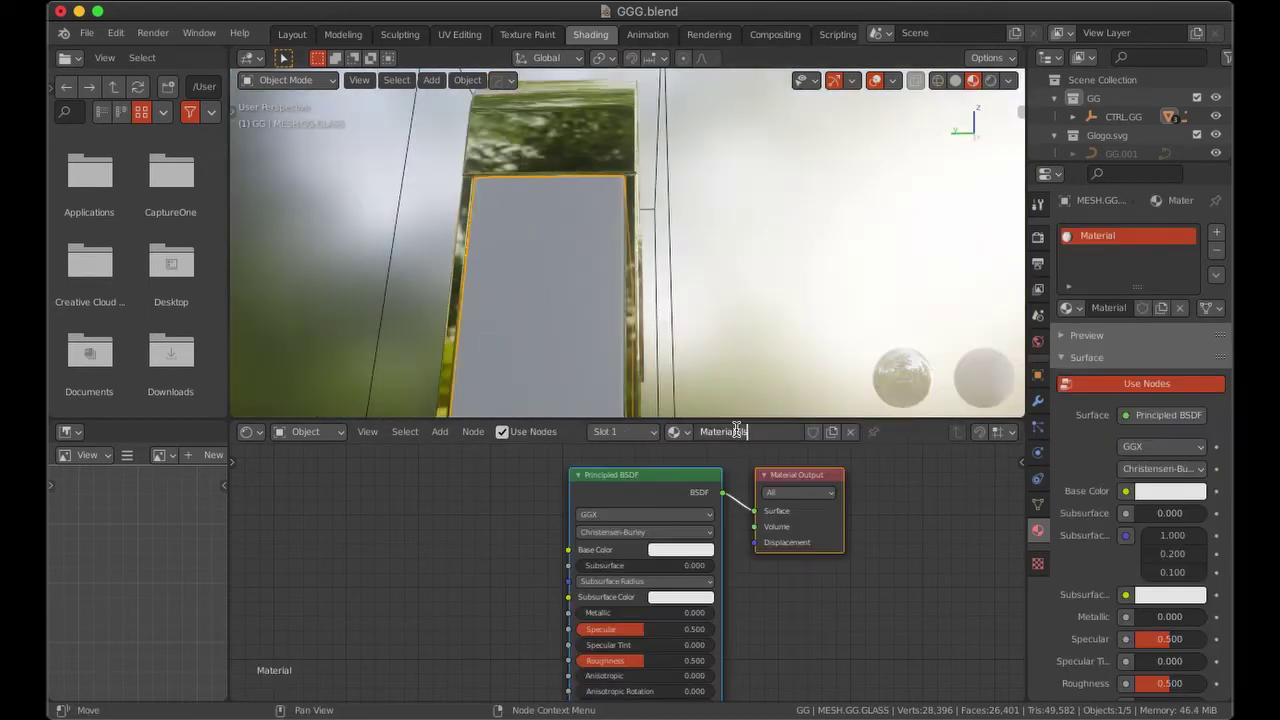
pyautogui.write('Glass')
pyautogui.press('Return')
pyautogui.scroll(-5, 616, 628)
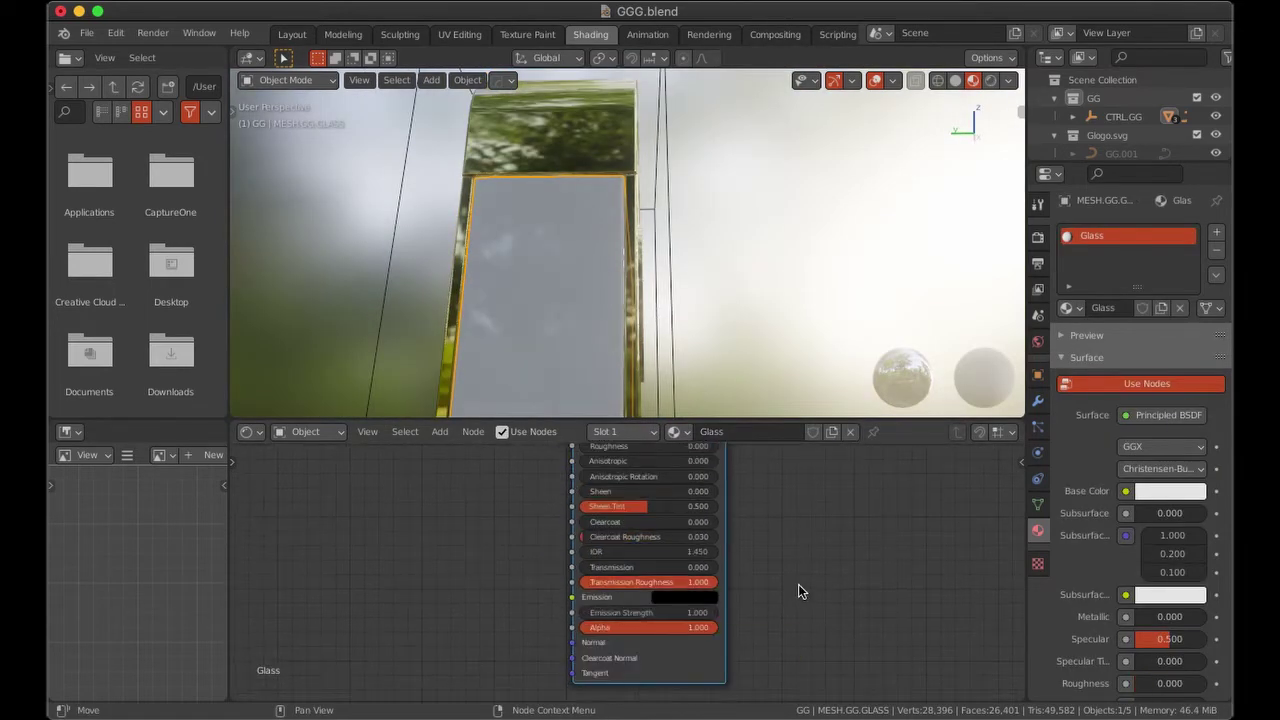
pyautogui.scroll(-10, 1084, 569)
pyautogui.scroll(-5, 1084, 569)
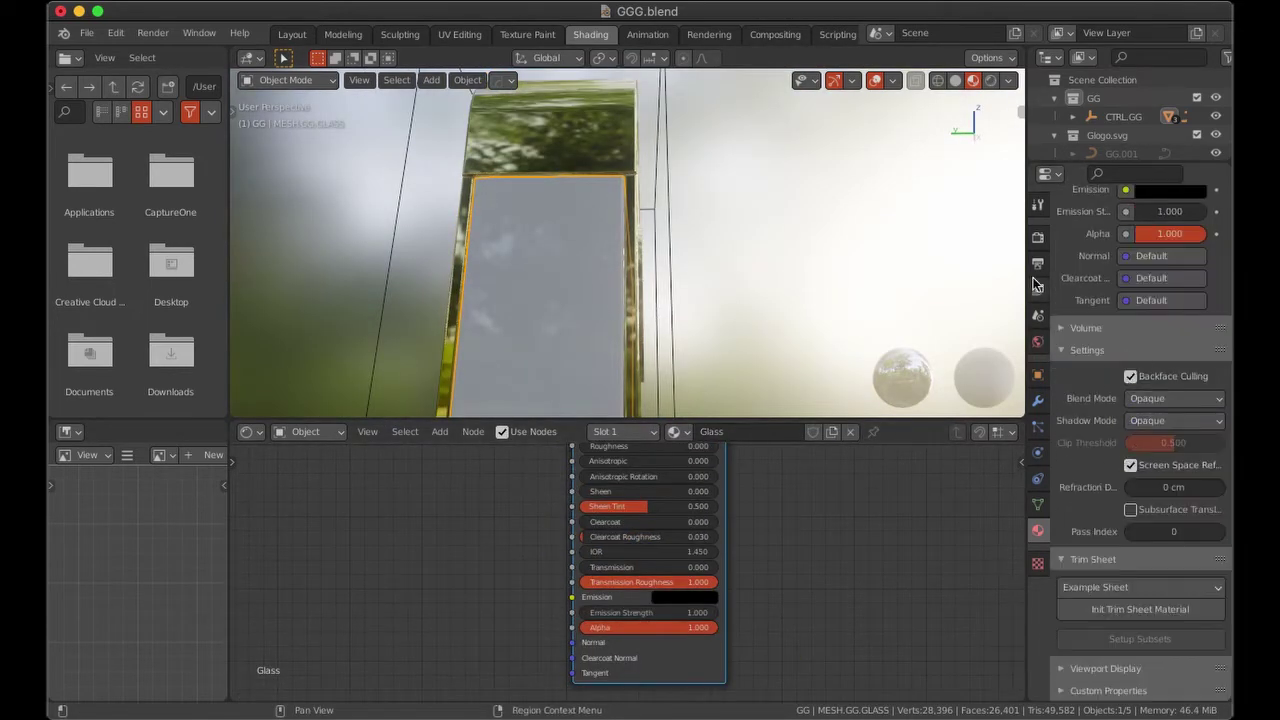
# Preview the viewport rendered and set Glass transmission to 1 with transmission roughness 0.
pyautogui.click(1037, 237)
pyautogui.click(990, 80)
pyautogui.moveTo(737, 223)
pyautogui.mouseDown(button='middle')
pyautogui.moveTo(660, 290)
pyautogui.moveTo(641, 329)
pyautogui.mouseUp(button='middle')
pyautogui.moveTo(700, 582); pyautogui.dragTo(590, 582)
pyautogui.moveTo(590, 567); pyautogui.dragTo(714, 567)
# Switch the render engine to Cycles.
pyautogui.moveTo(714, 300)
pyautogui.mouseDown(button='middle')
pyautogui.moveTo(846, 220)
pyautogui.moveTo(602, 312)
pyautogui.moveTo(760, 290)
pyautogui.mouseUp(button='middle')
pyautogui.click(1174, 231)
pyautogui.click(1174, 275)
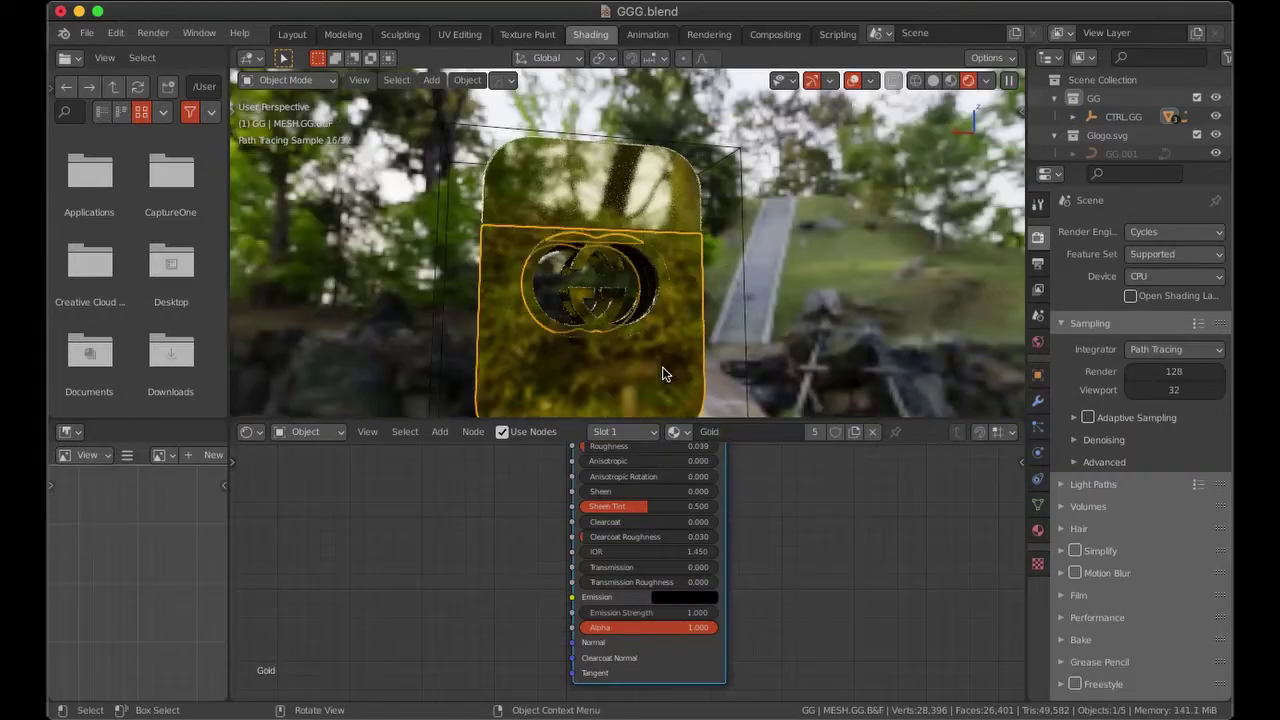
# Return to solid shading and collapse the glass shell's two bevel modifiers.
pyautogui.moveTo(663, 371); pyautogui.dragTo(557, 335, button='middle')
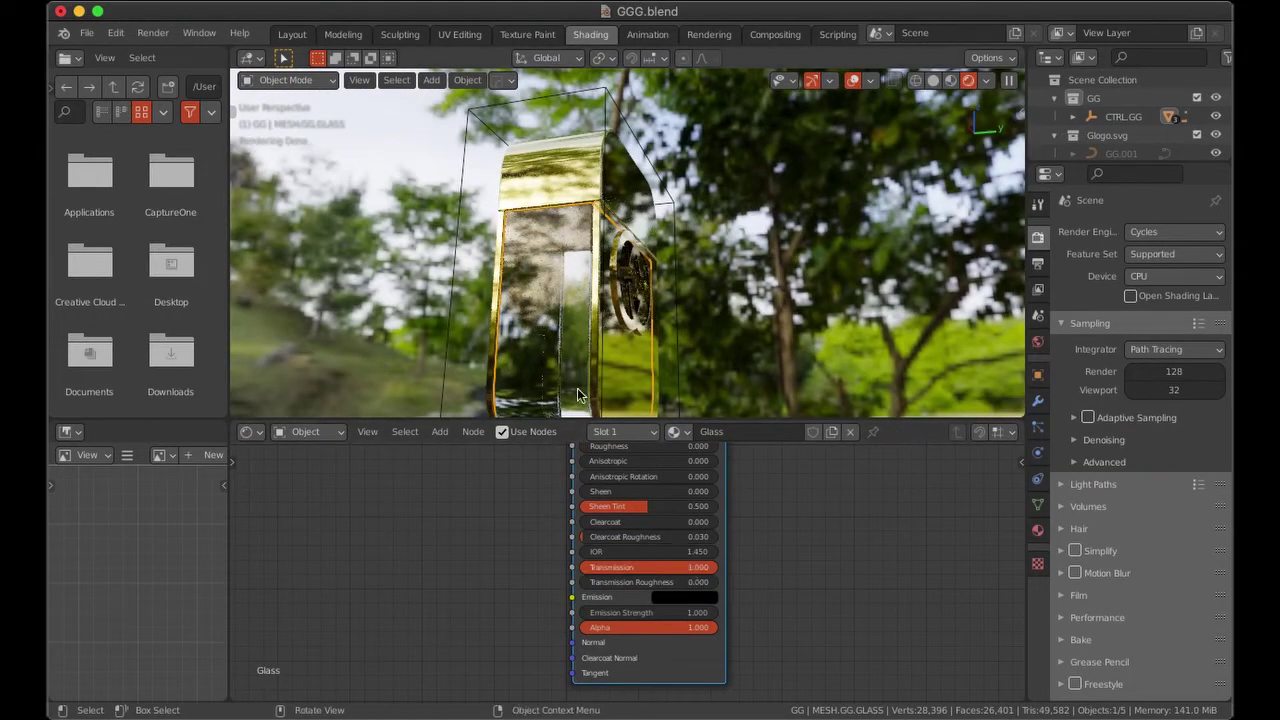
pyautogui.click(933, 80)
pyautogui.click(1008, 80)
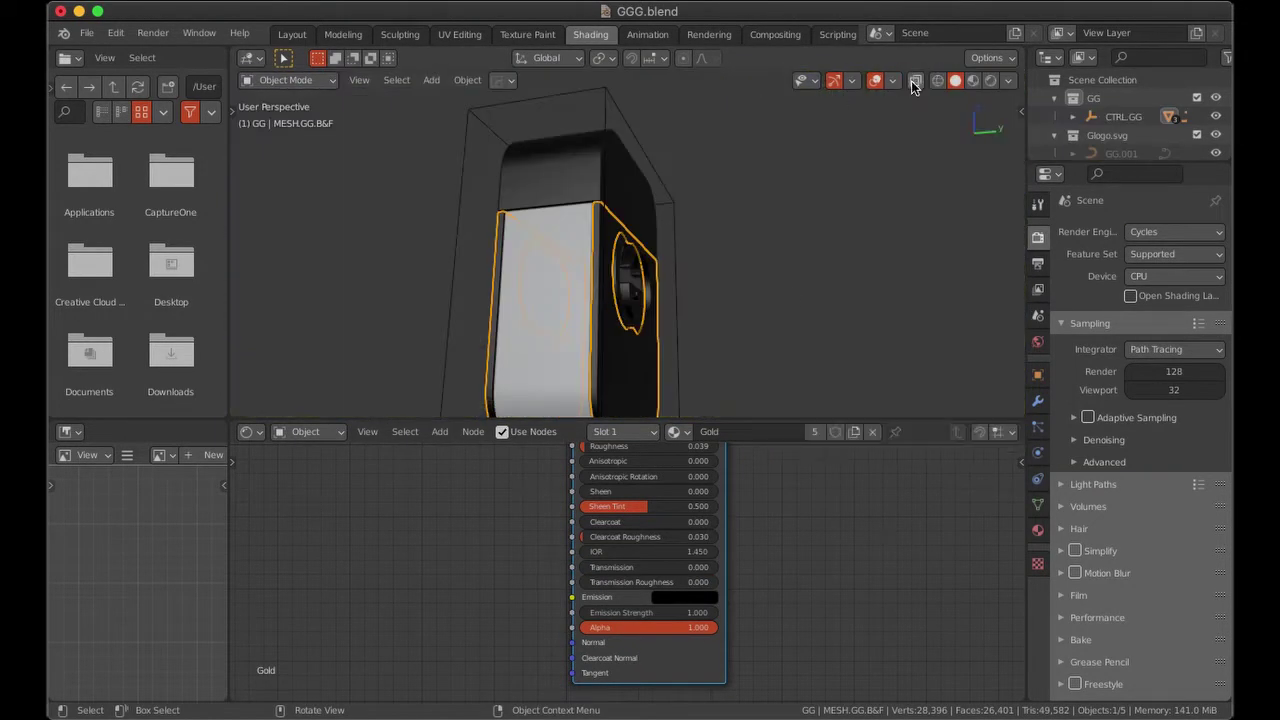
pyautogui.click(1037, 400)
pyautogui.click(1064, 302)
pyautogui.click(1064, 328)
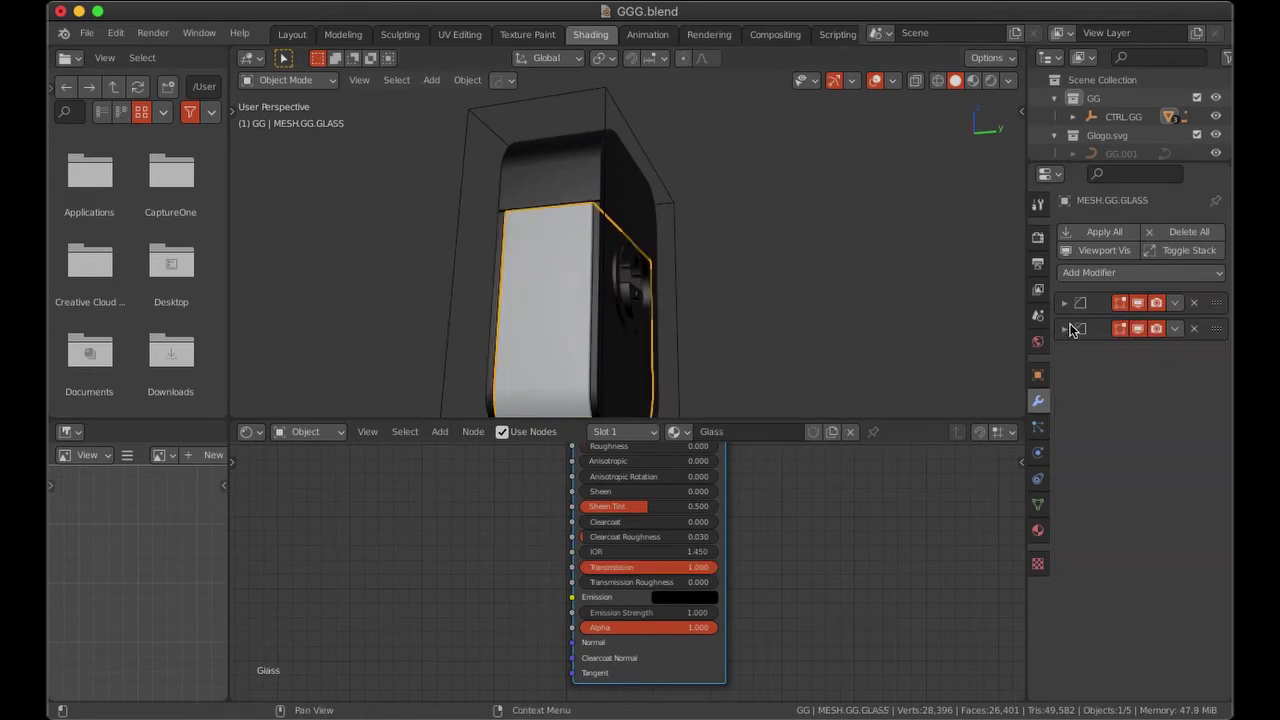
# Add a Solidify modifier to the glass shell with 0.19 cm thickness.
pyautogui.click(1140, 272)
pyautogui.click(905, 580)
pyautogui.press('`')
pyautogui.click(934, 166)
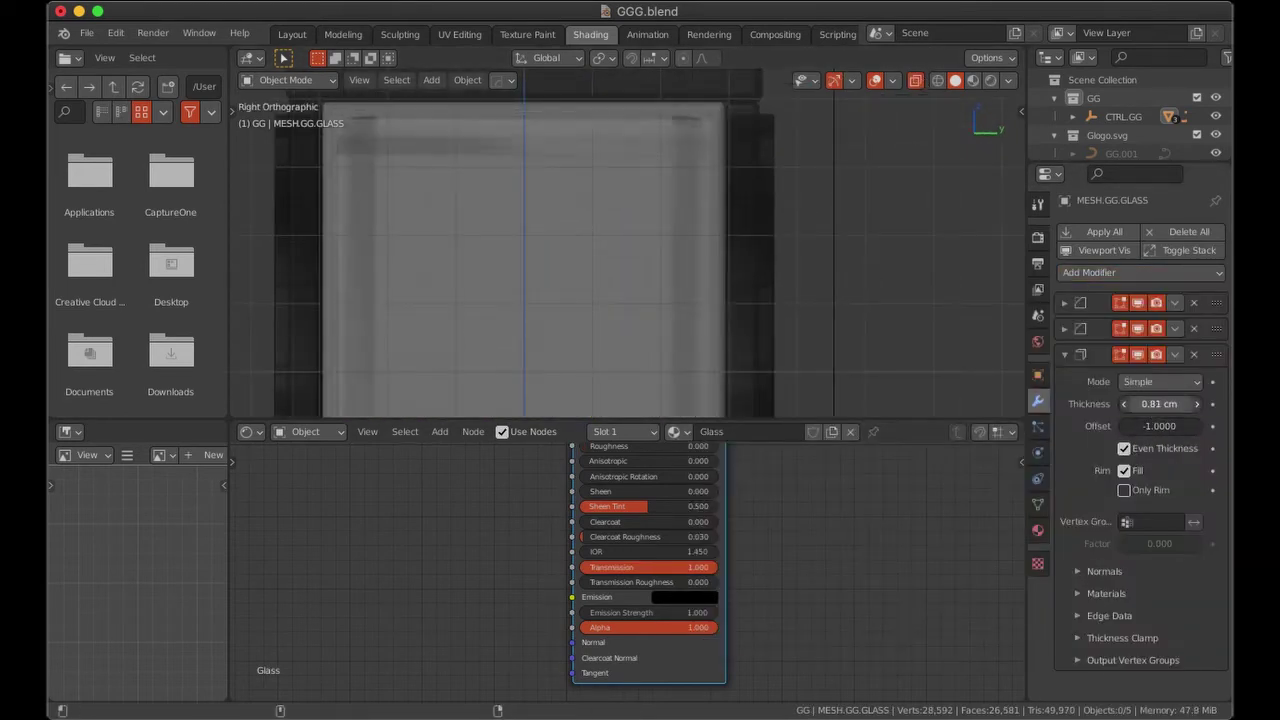
pyautogui.moveTo(1160, 403); pyautogui.dragTo(1175, 403)
pyautogui.moveTo(985, 125); pyautogui.dragTo(960, 70)
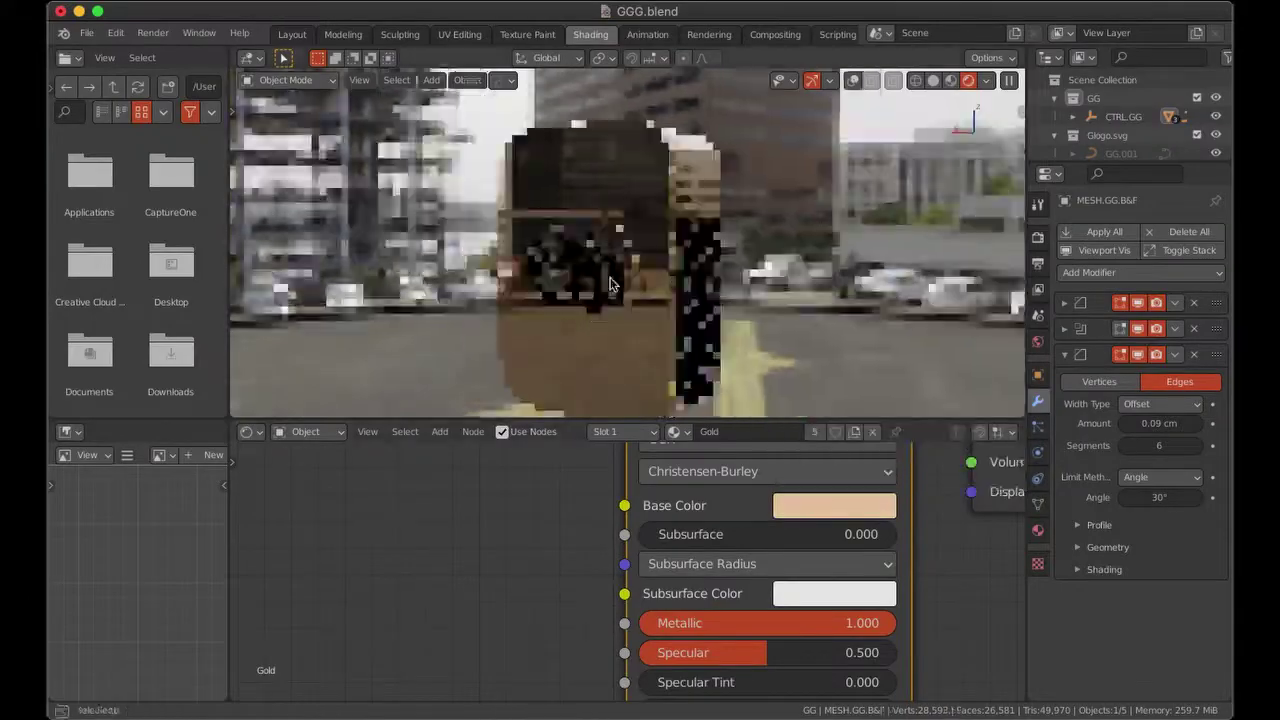
pyautogui.moveTo(682, 291); pyautogui.dragTo(718, 305, button='middle')
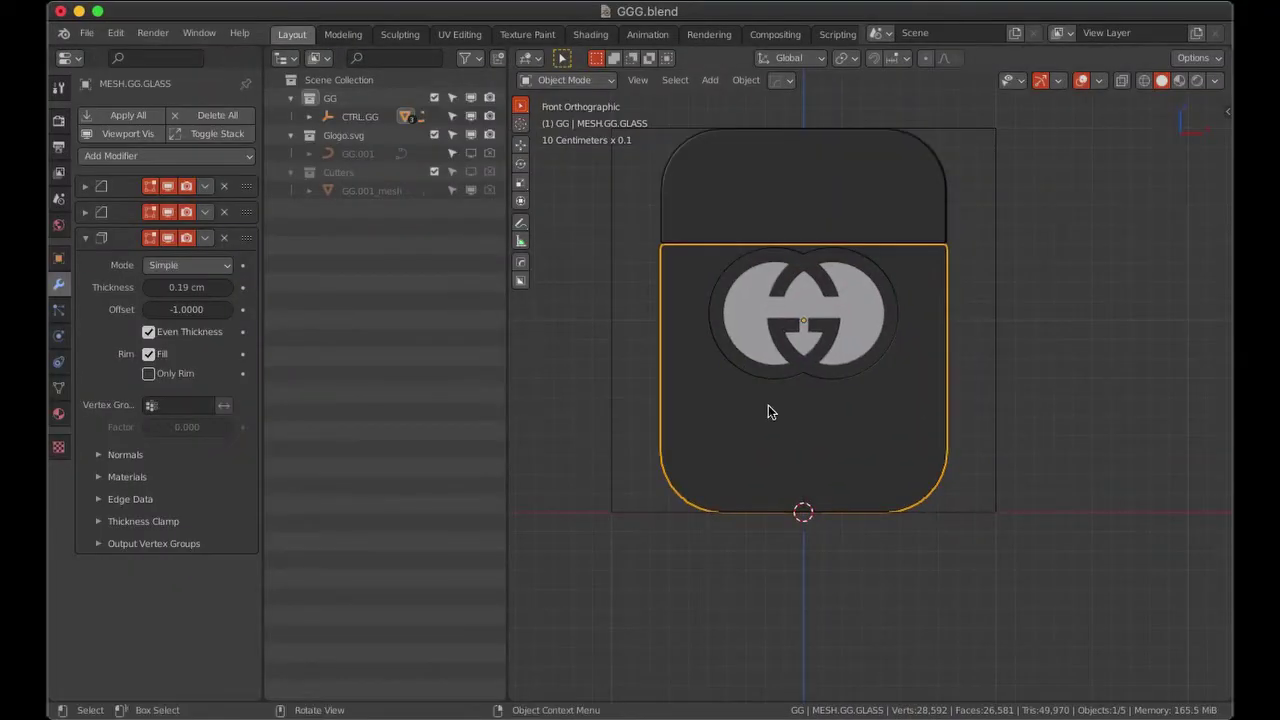
pyautogui.click(87, 33)
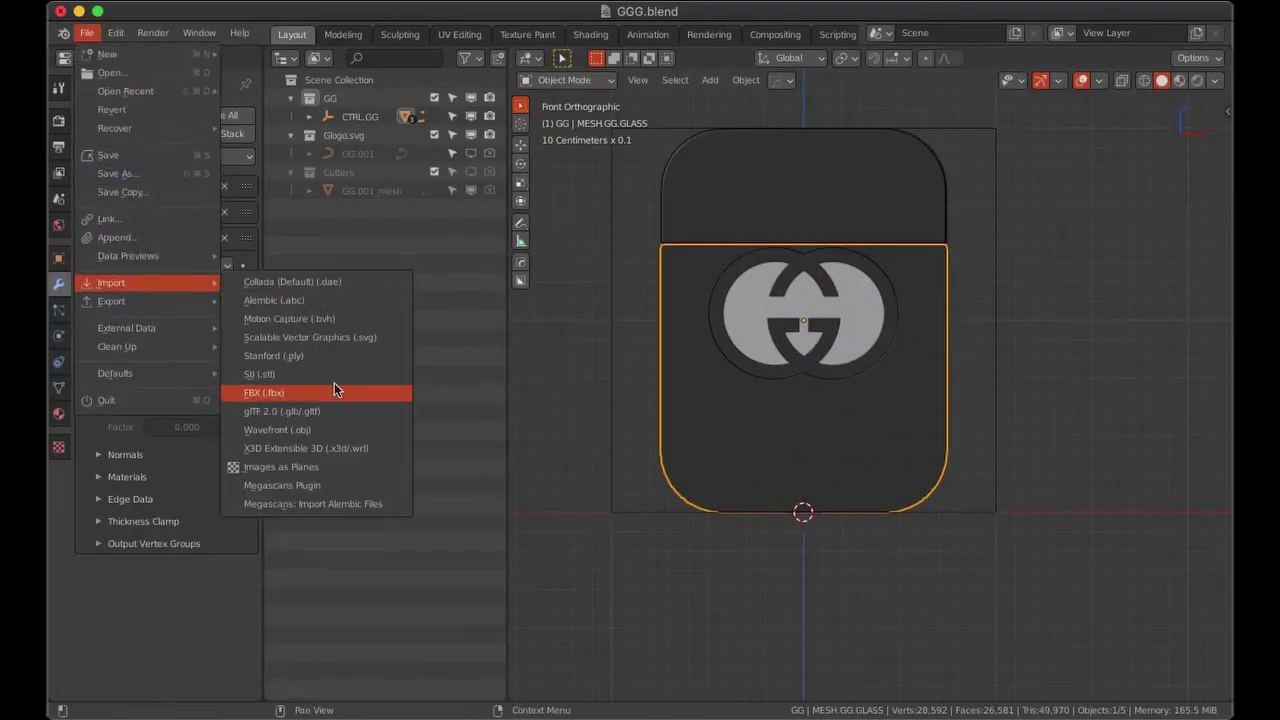
# Import the Gucci_wm.svg wordmark and move the curve along Z.
pyautogui.click(334, 389)
pyautogui.press('Return')
pyautogui.press('KP_7')
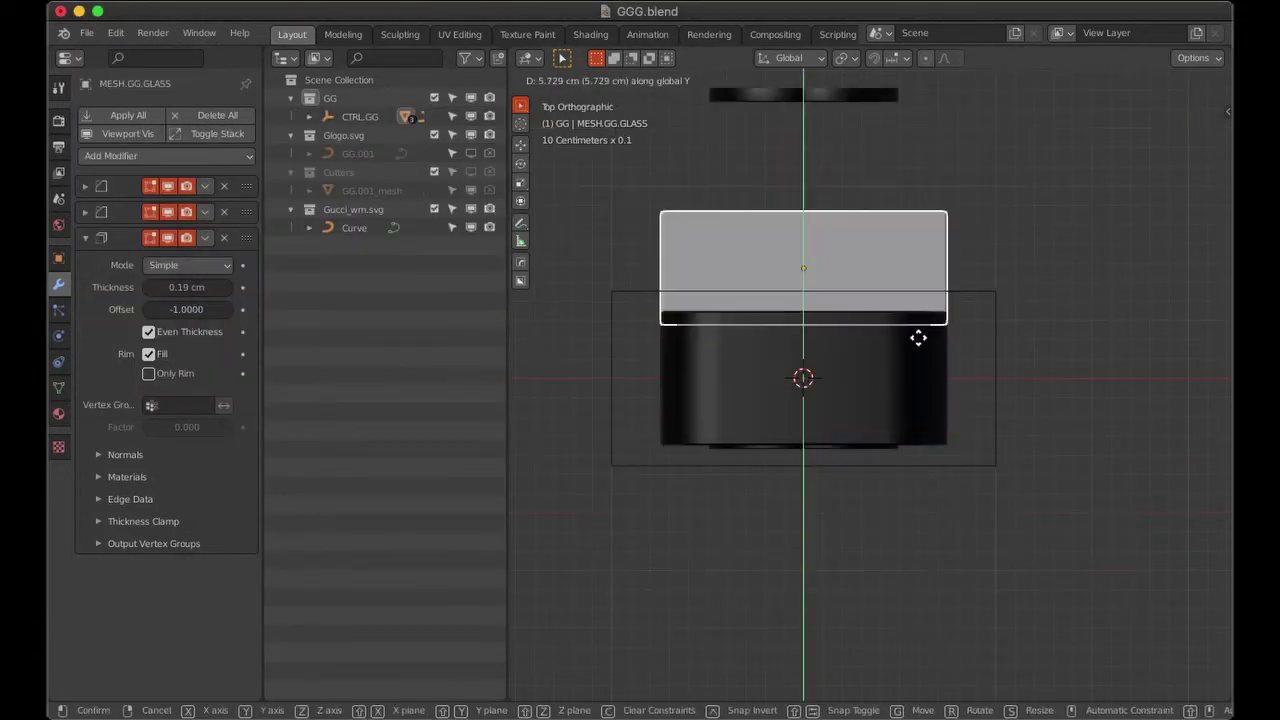
pyautogui.click(355, 228)
pyautogui.press('g')
pyautogui.press('z')
pyautogui.click(918, 487)
# Set the wordmark's origin to its geometry and rotate it 90° on X to stand upright.
pyautogui.press('KP_Divide')
pyautogui.moveTo(918, 487)
pyautogui.mouseDown(button='middle')
pyautogui.moveTo(1037, 471)
pyautogui.moveTo(594, 486)
pyautogui.mouseUp(button='middle')
pyautogui.rightClick(640, 442)
pyautogui.click(827, 461)
pyautogui.press('r')
pyautogui.press('x')
pyautogui.press('9')
pyautogui.press('0')
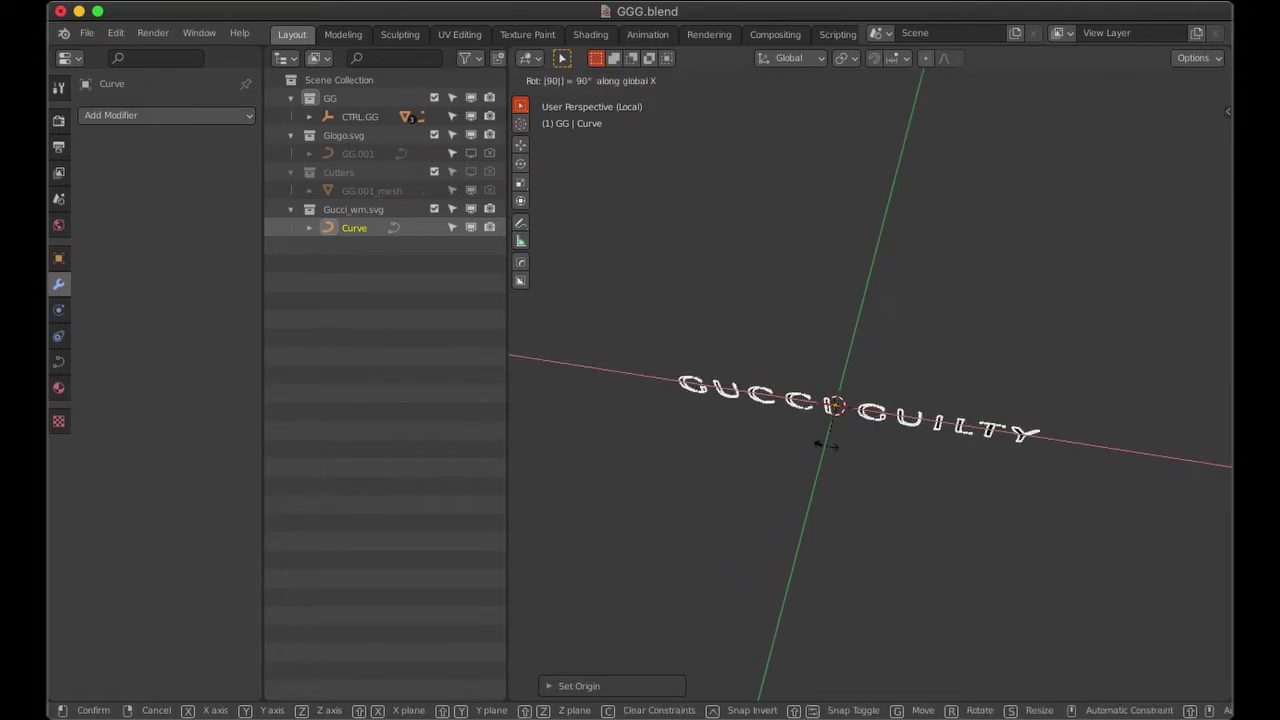
pyautogui.press('Return')
pyautogui.press('KP_Divide')
# Move the upright GUCCI GUILTY text vertically onto the bottle front.
pyautogui.press('KP_1')
pyautogui.moveTo(1008, 434); pyautogui.dragTo(829, 500, button='middle')
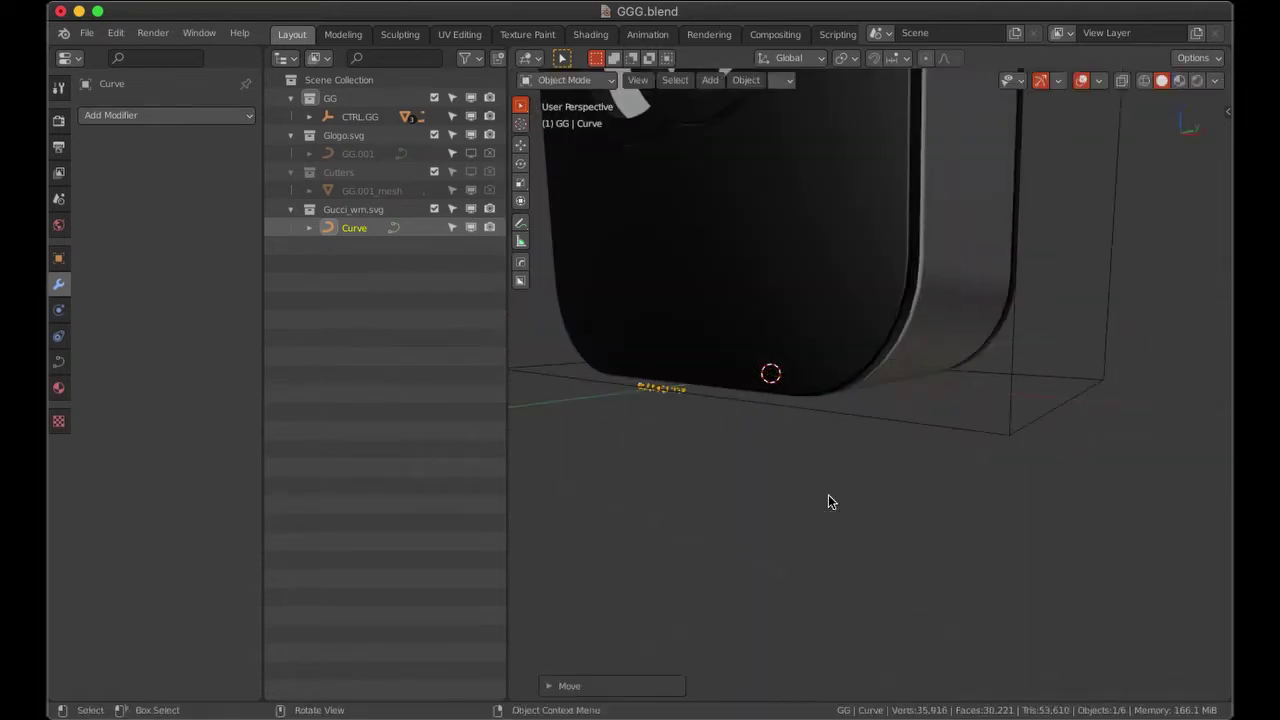
pyautogui.press('g')
pyautogui.press('z')
pyautogui.click(829, 380)
pyautogui.press('`')
pyautogui.click(908, 467)
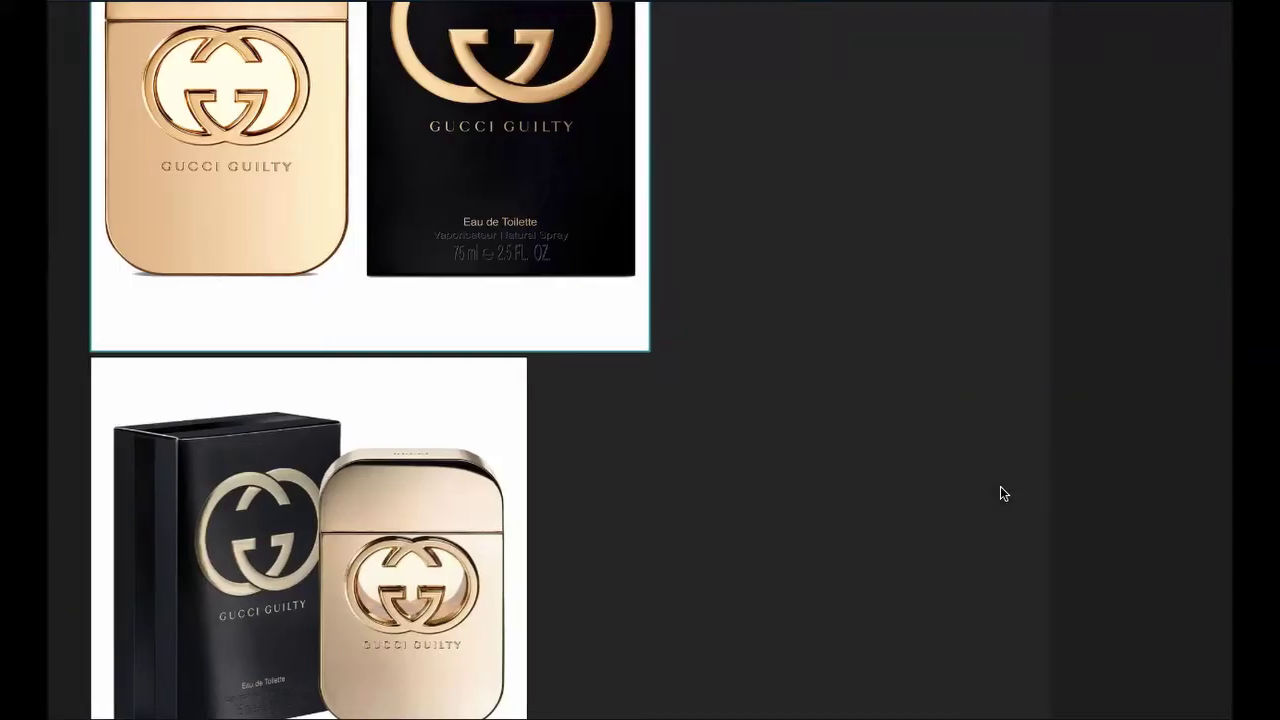
# Scale up the text and position it along Z just below the GG logo.
pyautogui.press('s')
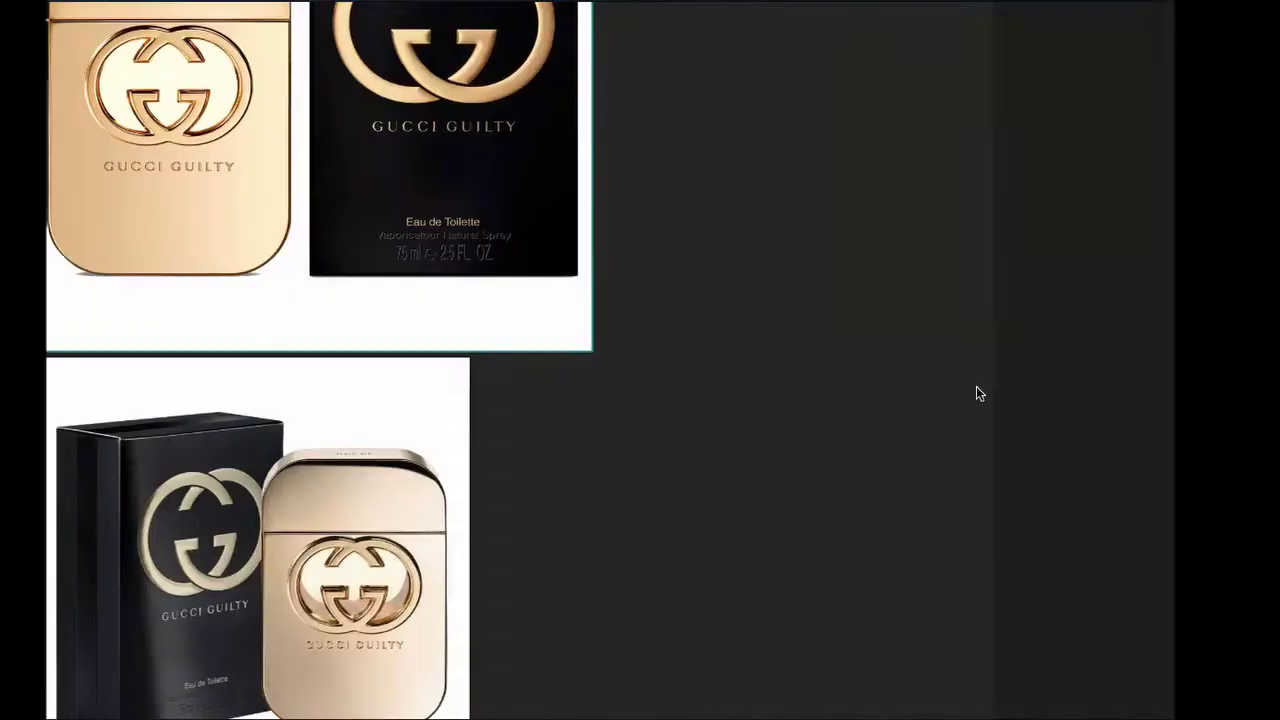
pyautogui.click(976, 386)
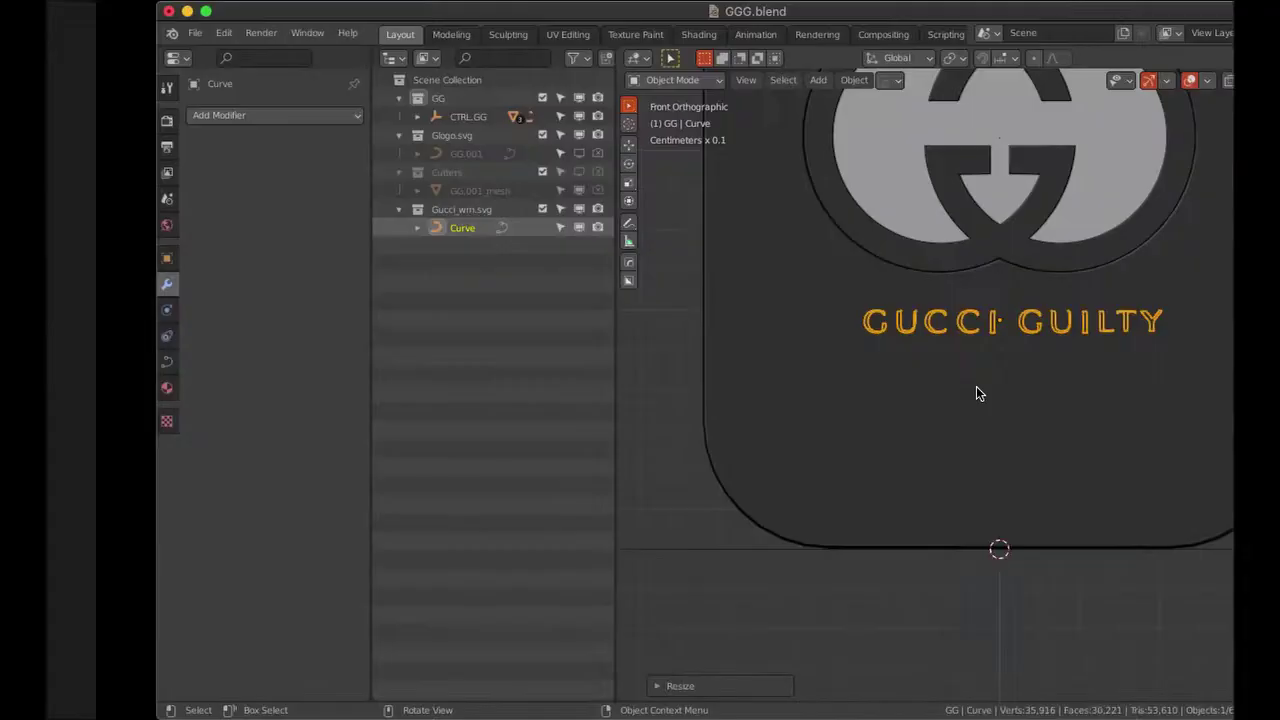
pyautogui.press('g')
pyautogui.press('z')
pyautogui.click(974, 397)
pyautogui.moveTo(974, 397)
pyautogui.mouseDown(button='middle')
pyautogui.moveTo(847, 452)
pyautogui.moveTo(962, 416)
pyautogui.mouseUp(button='middle')
pyautogui.scroll(2, 957, 418)
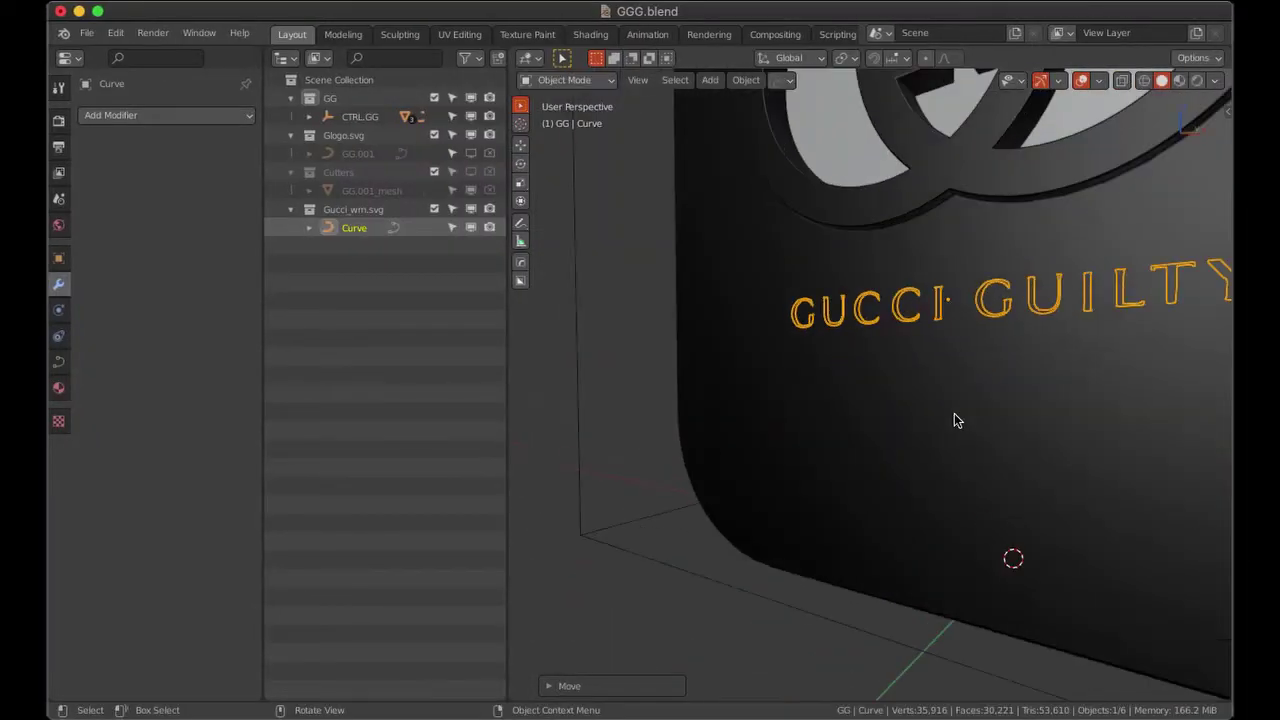
pyautogui.scroll(1, 950, 413)
pyautogui.click(57, 352)
# Cut a horizontal edge loop across the glass shell mesh.
pyautogui.press('KP_1')
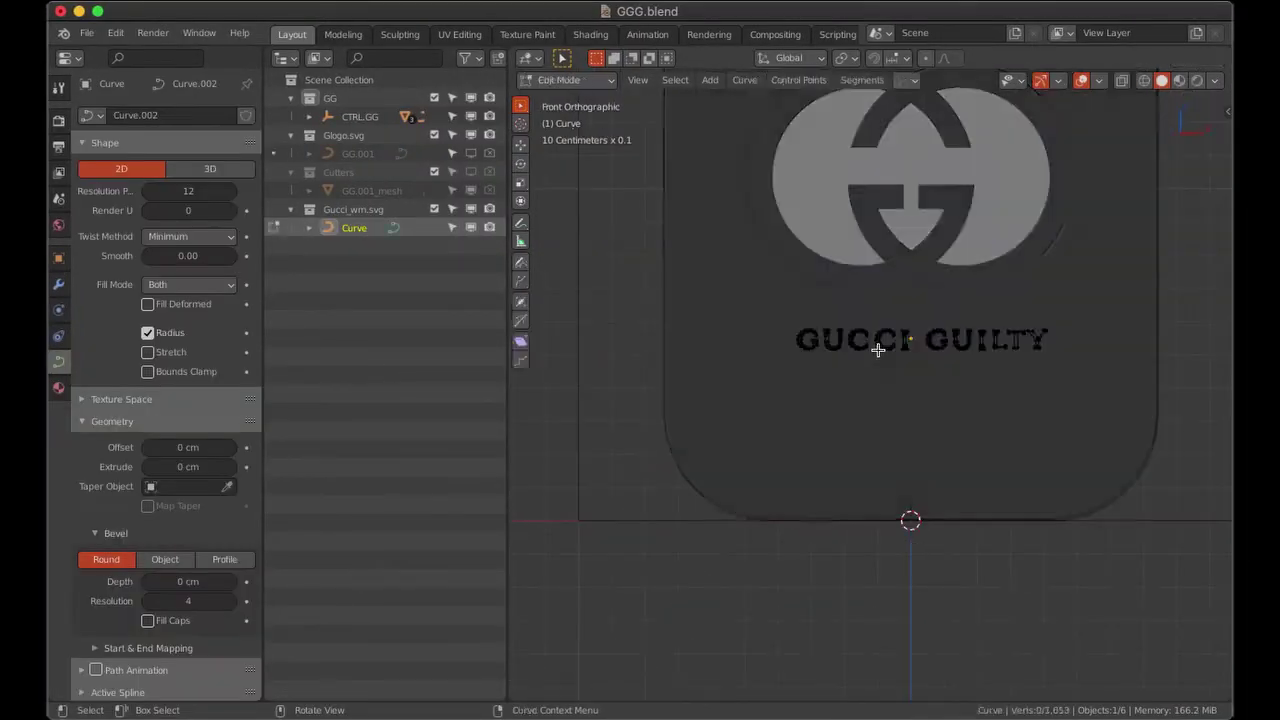
pyautogui.click(935, 388)
pyautogui.click(915, 345)
pyautogui.press('Tab')
pyautogui.hotkey('ctrl', 'r')
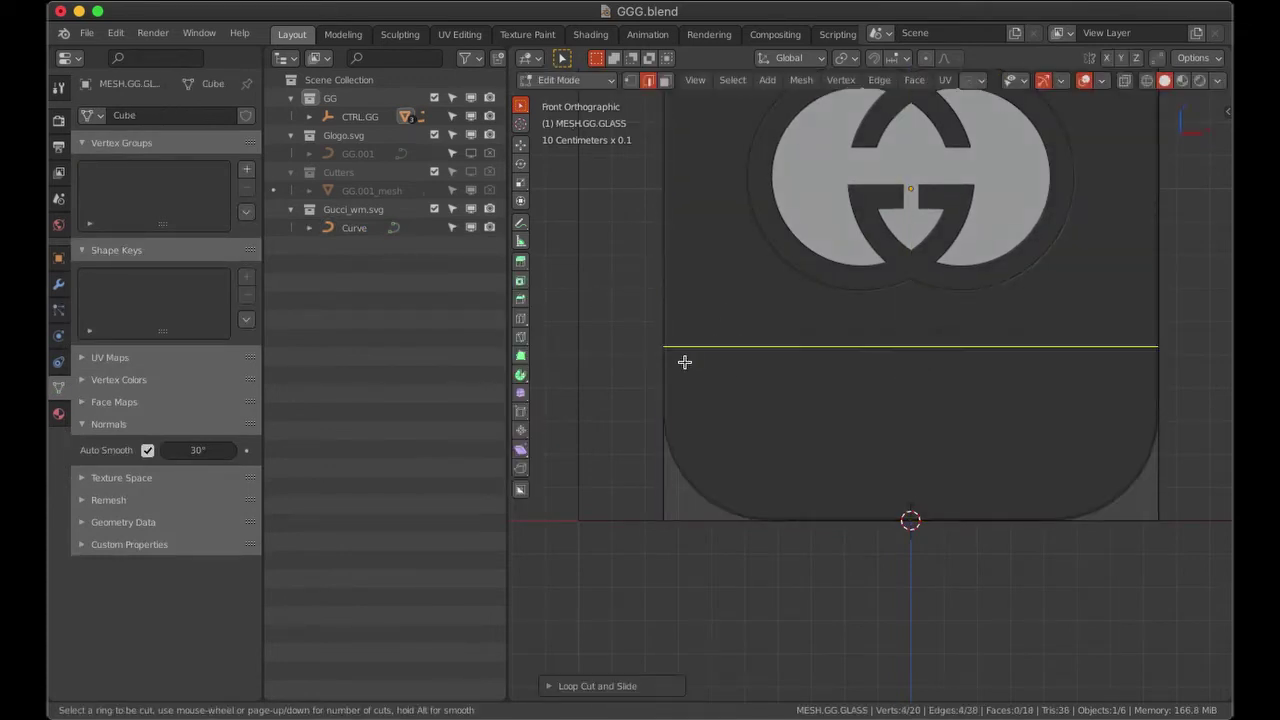
pyautogui.press('Escape')
pyautogui.scroll(-3, 720, 340)
pyautogui.scroll(1, 909, 348)
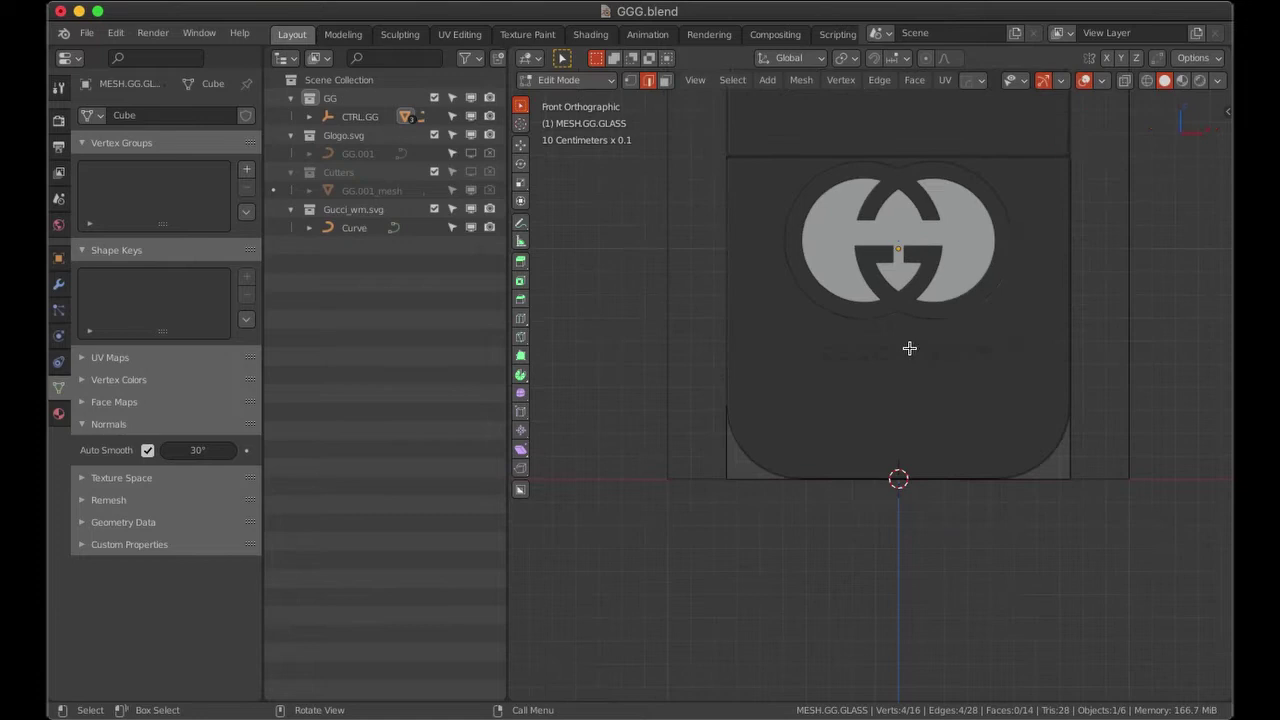
pyautogui.click(738, 290)
pyautogui.rightClick(754, 371)
pyautogui.moveTo(1053, 372)
pyautogui.mouseDown(button='middle')
pyautogui.moveTo(963, 423)
pyautogui.moveTo(894, 394)
pyautogui.mouseUp(button='middle')
pyautogui.press('Tab')
# Cut a horizontal edge loop across the back and front plate mesh.
pyautogui.click(851, 366)
pyautogui.press('KP_1')
pyautogui.press('Tab')
pyautogui.hotkey('ctrl', 'r')
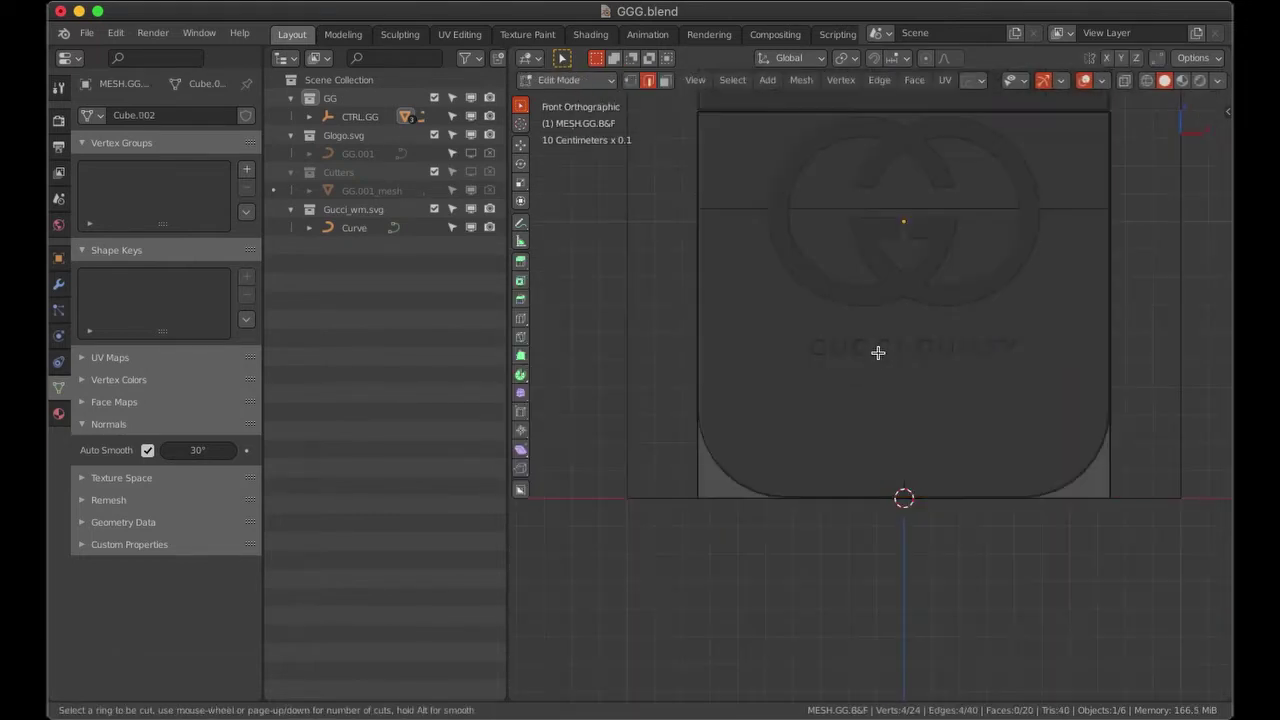
pyautogui.click(1093, 333)
pyautogui.click(1093, 333)
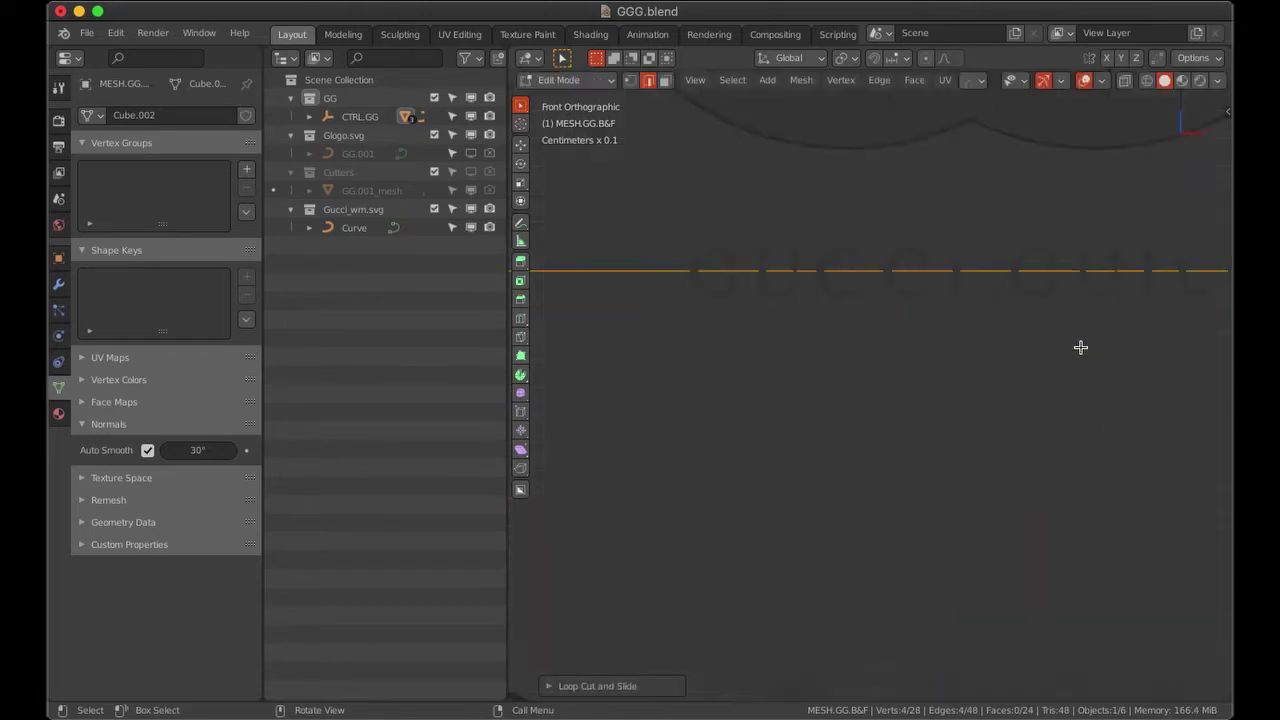
pyautogui.moveTo(1080, 346); pyautogui.dragTo(817, 414, button='middle')
pyautogui.press('KP_3')
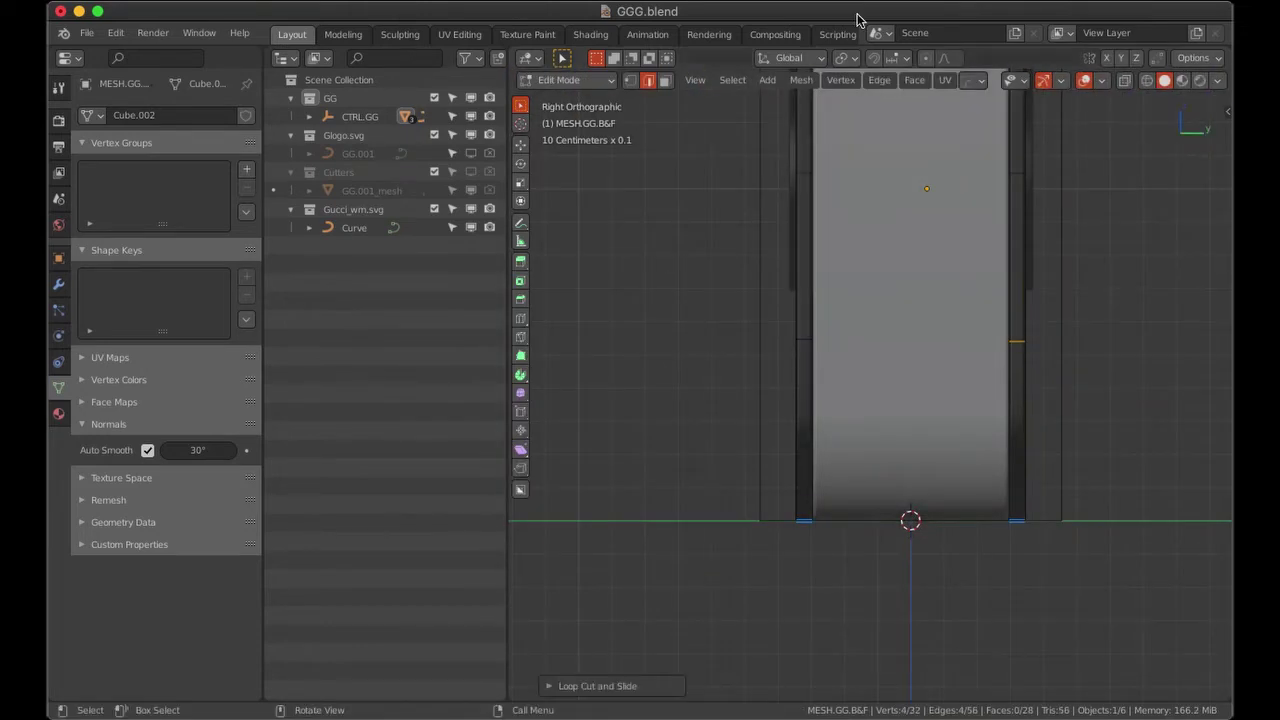
# Turn on snapping and move the plate's new edge loop vertically to its height.
pyautogui.click(873, 57)
pyautogui.click(888, 57)
pyautogui.click(883, 186)
pyautogui.press('g')
pyautogui.press('z')
pyautogui.click(801, 338)
pyautogui.press('Tab')
# Give the GUCCI GUILTY text curve a 0.01 cm extrusion.
pyautogui.moveTo(801, 338)
pyautogui.mouseDown(button='middle')
pyautogui.moveTo(886, 343)
pyautogui.moveTo(993, 200)
pyautogui.mouseUp(button='middle')
pyautogui.scroll(3, 988, 200)
pyautogui.click(354, 227)
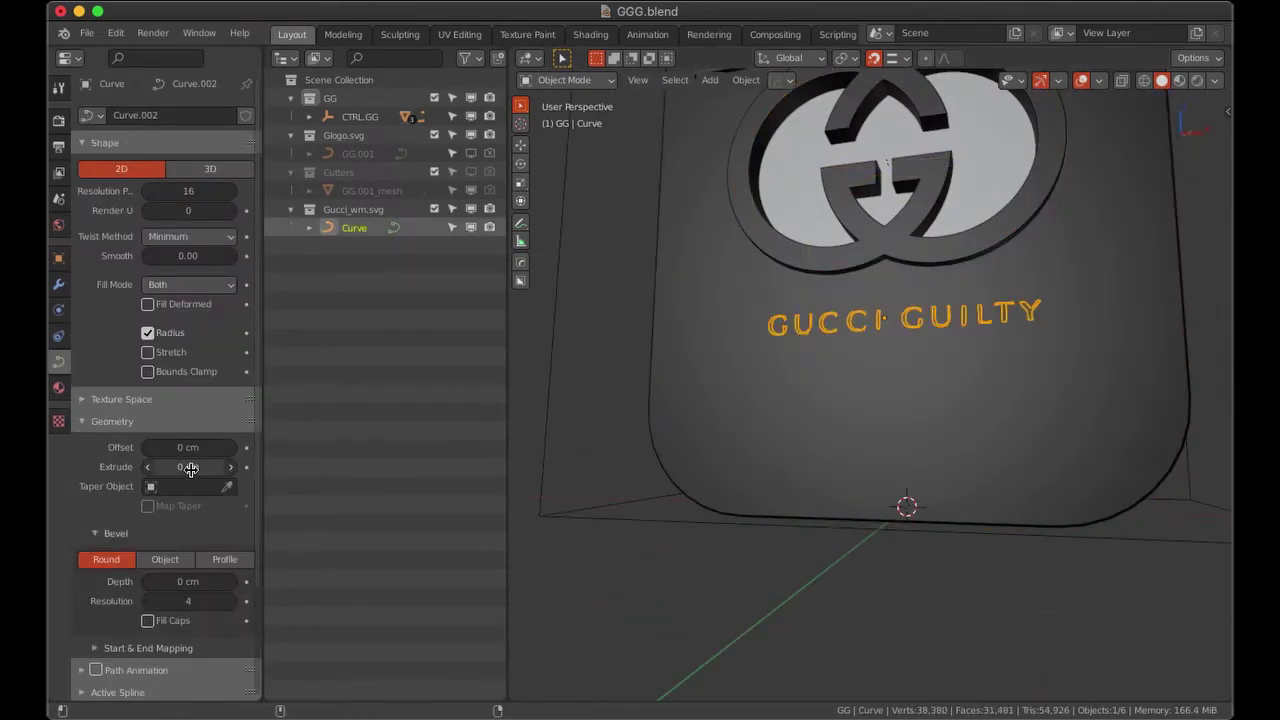
pyautogui.moveTo(187, 466); pyautogui.dragTo(200, 466)
pyautogui.scroll(5, 808, 429)
# Boolean-cut the text into the bottle, hide Gucci_wm.svg and show the Cutters collection.
pyautogui.press('ctrl+KP_Subtract')
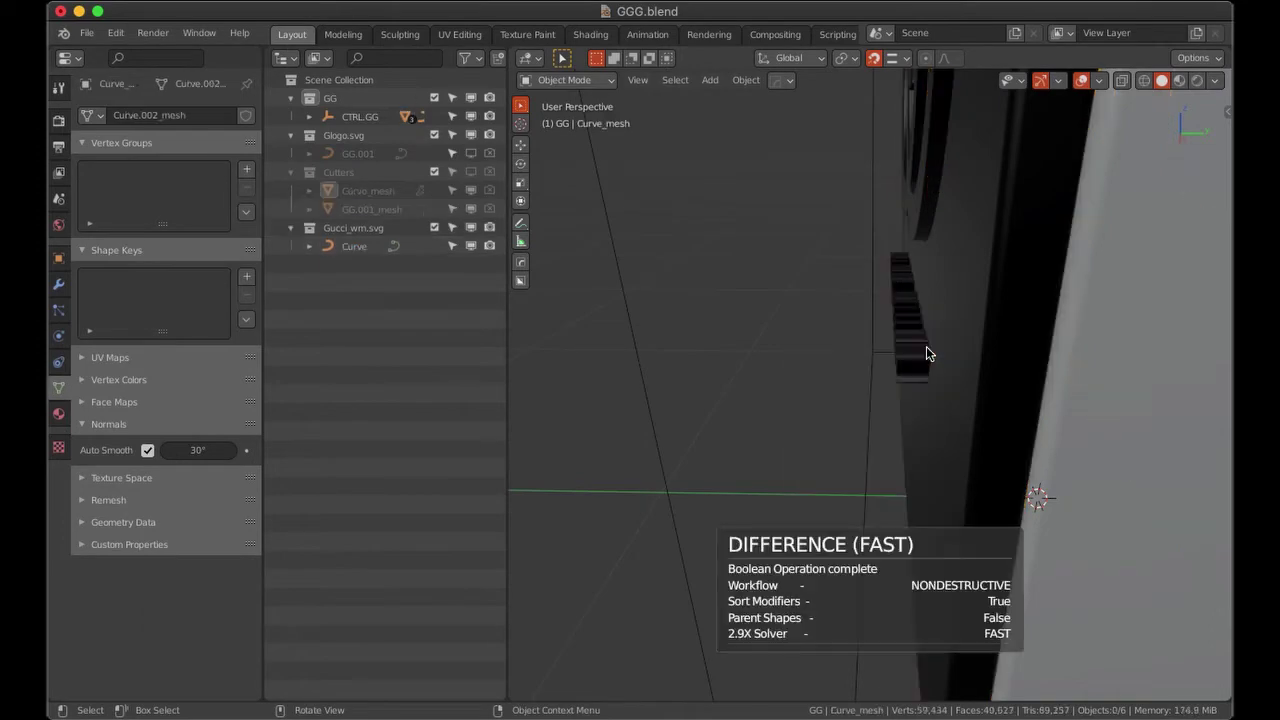
pyautogui.click(471, 227)
pyautogui.click(471, 172)
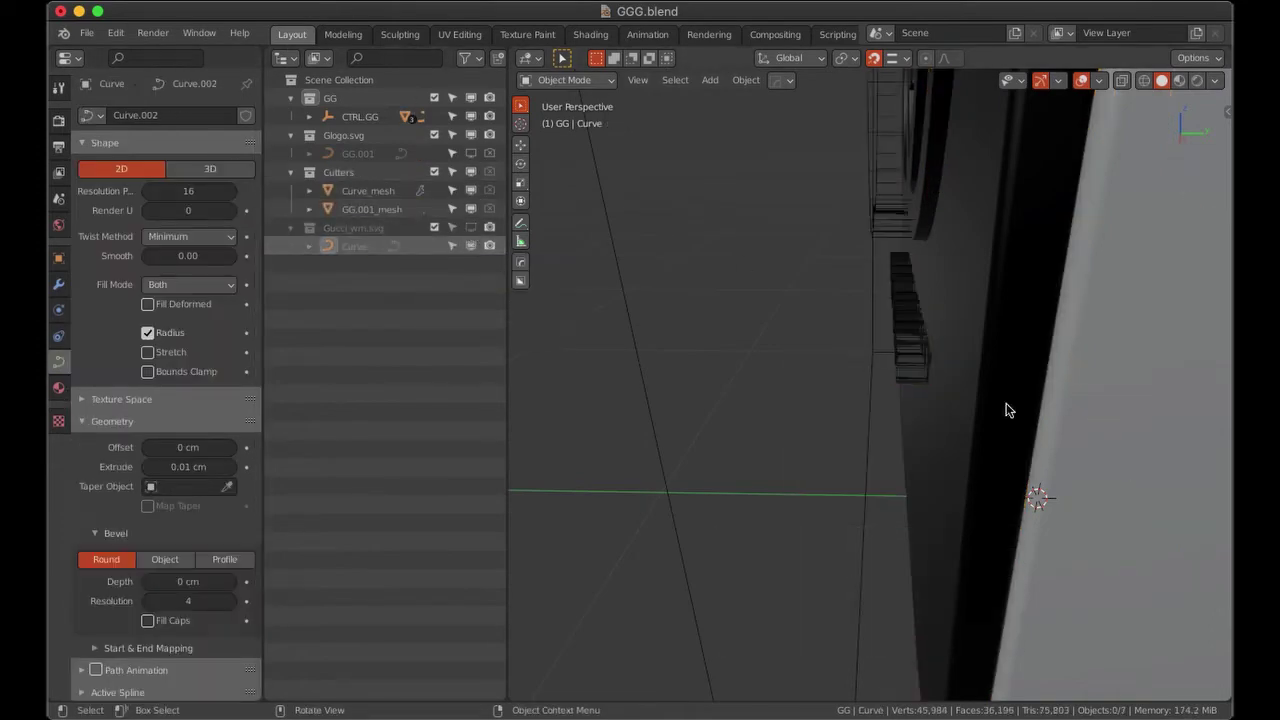
pyautogui.click(368, 190)
# Push the Curve_mesh cutter 0.172 cm deeper along Y and apply its location.
pyautogui.press('g')
pyautogui.press('y')
pyautogui.click(829, 280)
pyautogui.press('g')
pyautogui.press('y')
pyautogui.click(834, 280)
pyautogui.scroll(-5, 834, 280)
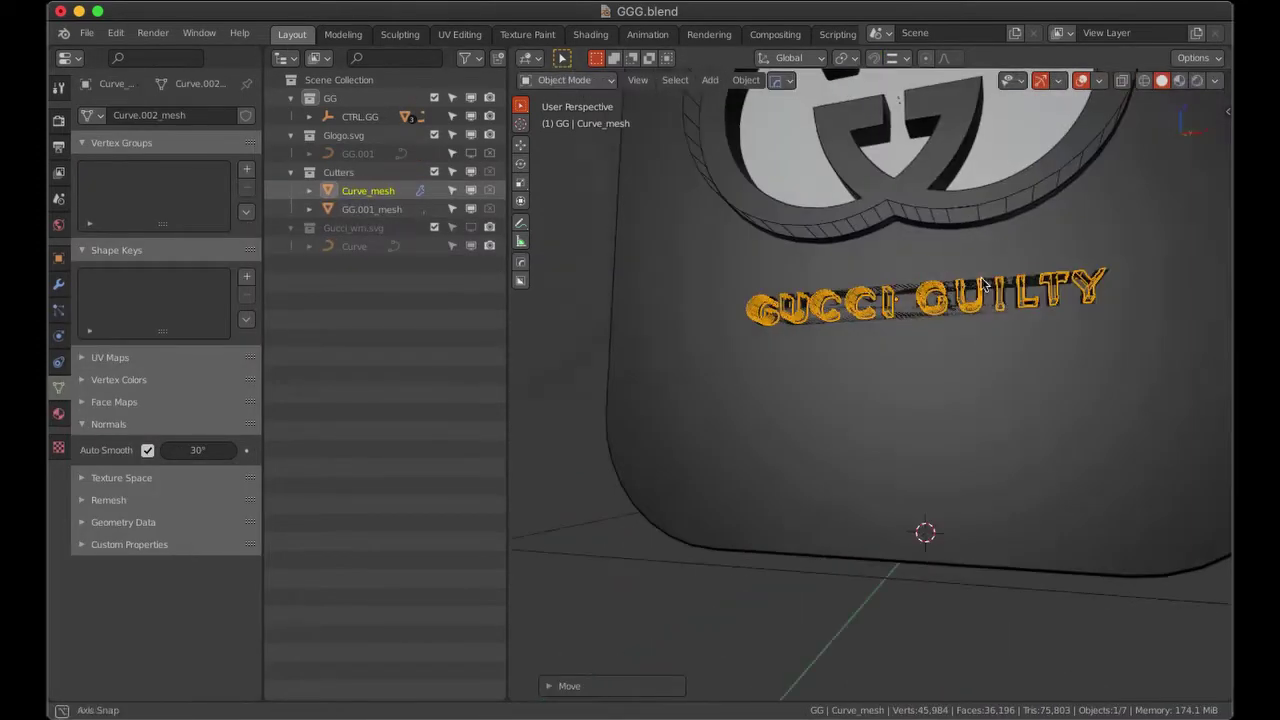
pyautogui.hotkey('shift', 'alt', 'z')
pyautogui.press('g')
pyautogui.press('y')
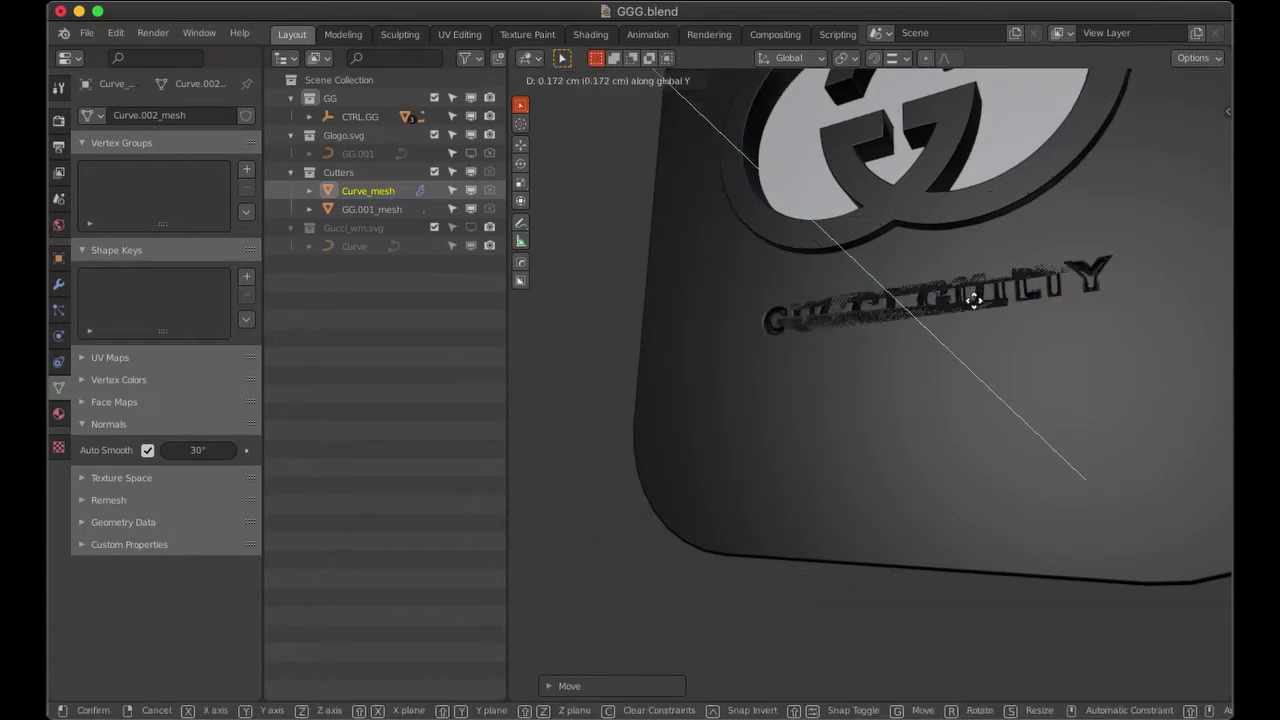
pyautogui.click(968, 292)
pyautogui.hotkey('ctrl', 'a')
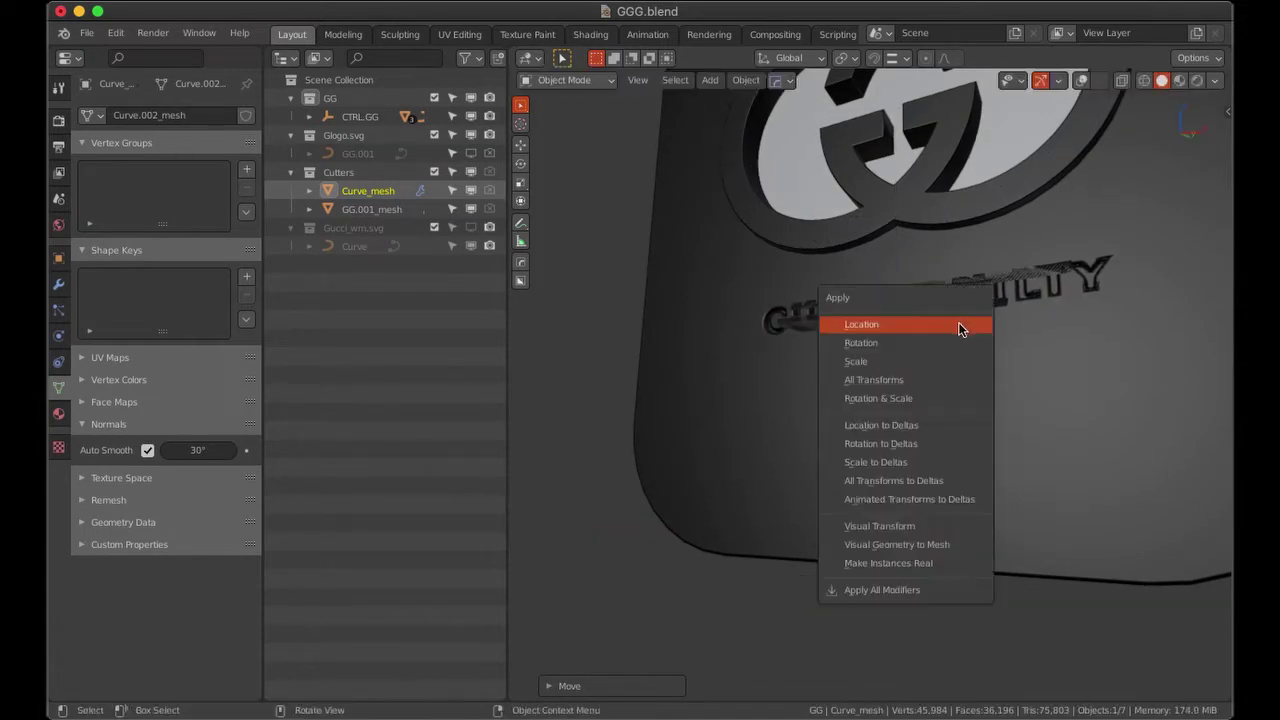
pyautogui.click(957, 323)
# Select the bottle and try a 1-segment, 0.02 cm bevel with the cutters hidden.
pyautogui.moveTo(935, 355); pyautogui.dragTo(865, 340, button='middle')
pyautogui.click(865, 340)
pyautogui.click(58, 284)
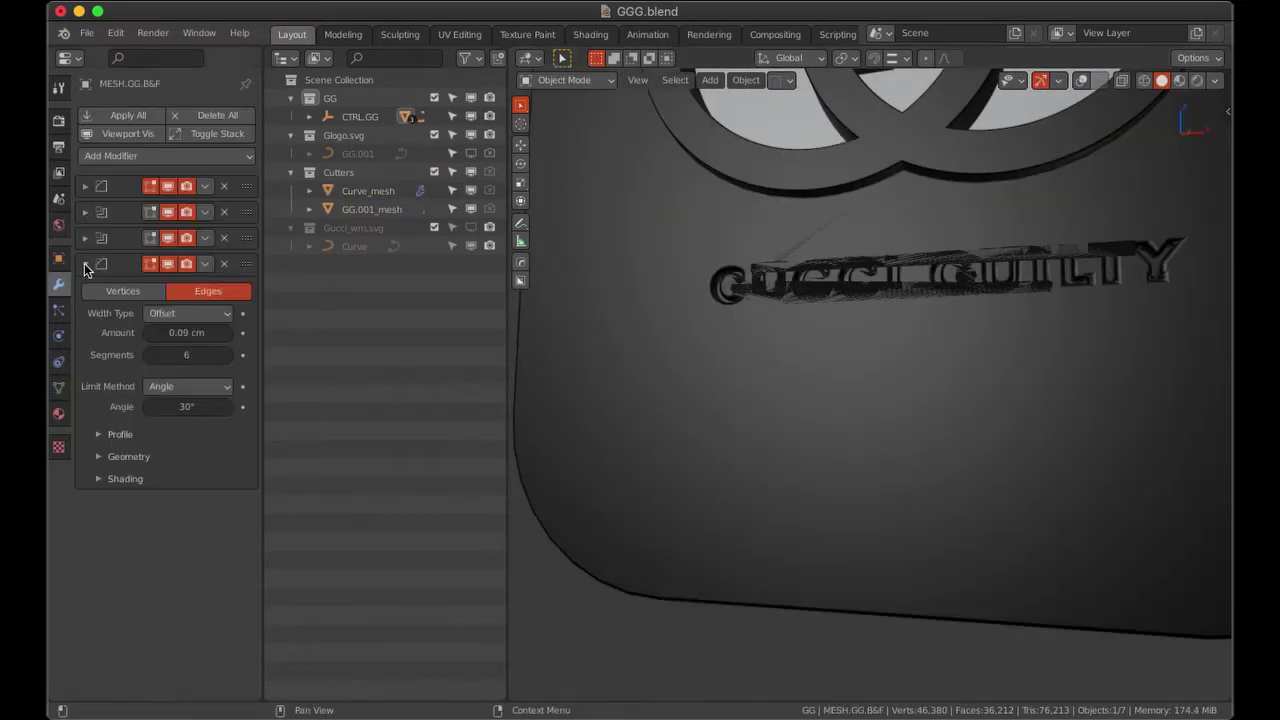
pyautogui.click(148, 355)
pyautogui.click(168, 264)
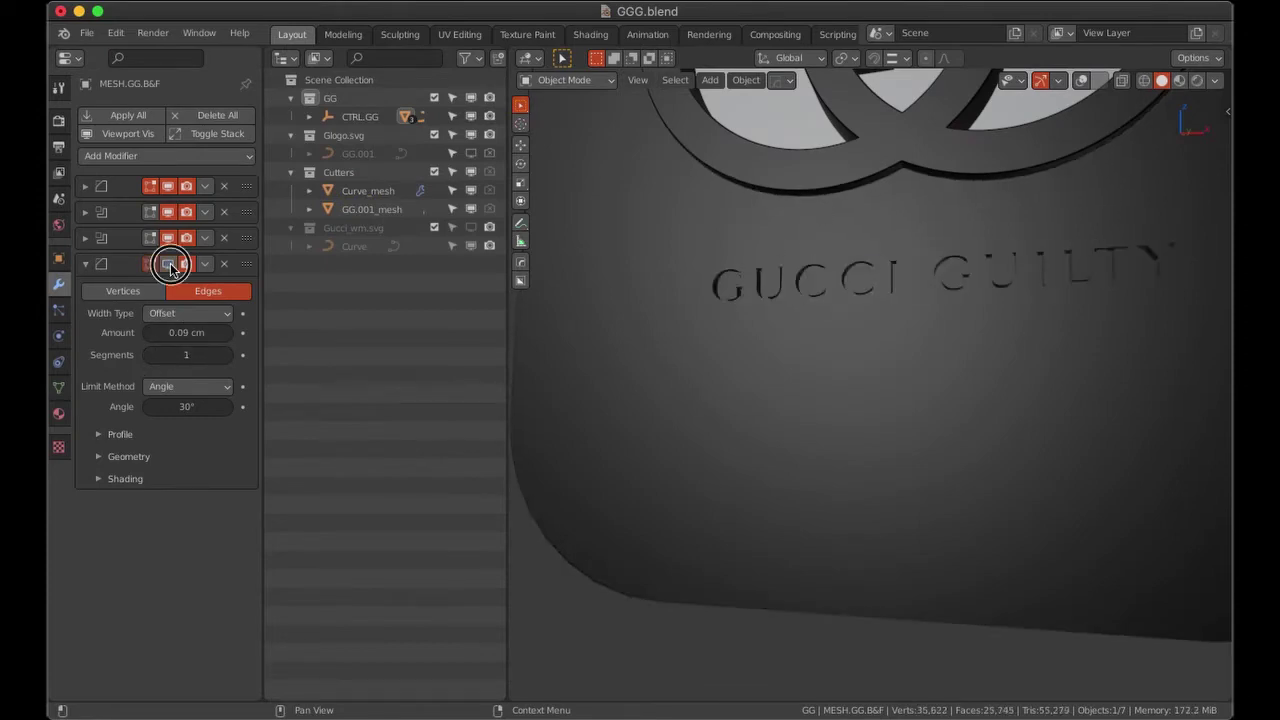
pyautogui.click(168, 264)
pyautogui.click(186, 332)
pyautogui.write('0.02')
pyautogui.press('Return')
pyautogui.click(1081, 80)
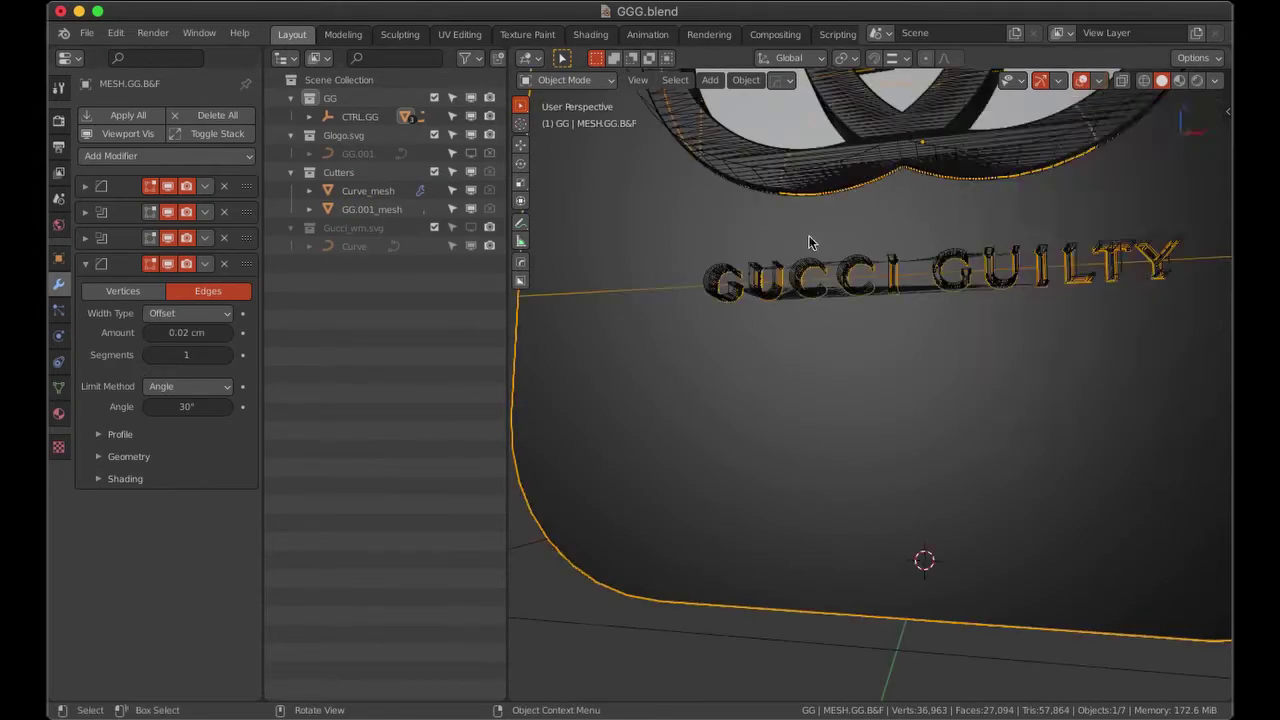
pyautogui.moveTo(471, 190); pyautogui.dragTo(471, 209)
pyautogui.scroll(4, 875, 338)
pyautogui.scroll(2, 797, 270)
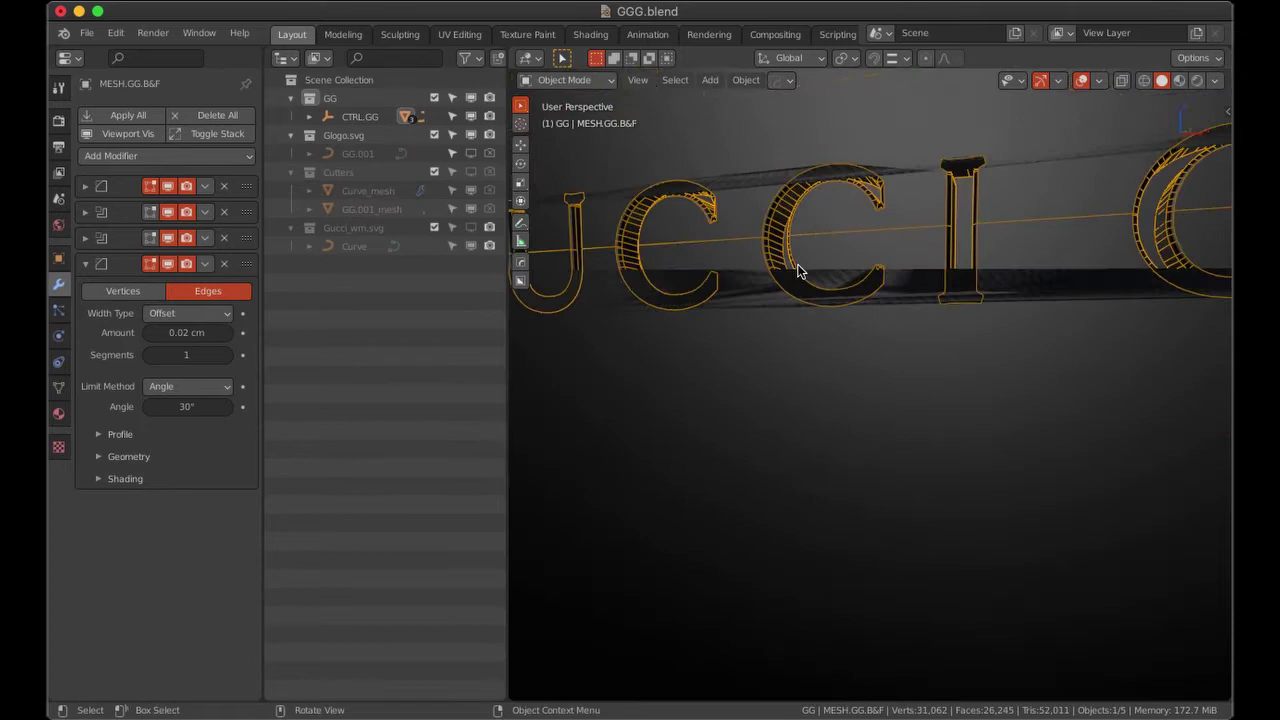
# Set the bottle's bevel to 2 segments and 0.008 cm, with overlays off to inspect.
pyautogui.click(220, 355)
pyautogui.click(100, 477)
pyautogui.click(100, 477)
pyautogui.moveTo(749, 294)
pyautogui.mouseDown(button='middle')
pyautogui.moveTo(800, 349)
pyautogui.moveTo(464, 337)
pyautogui.mouseUp(button='middle')
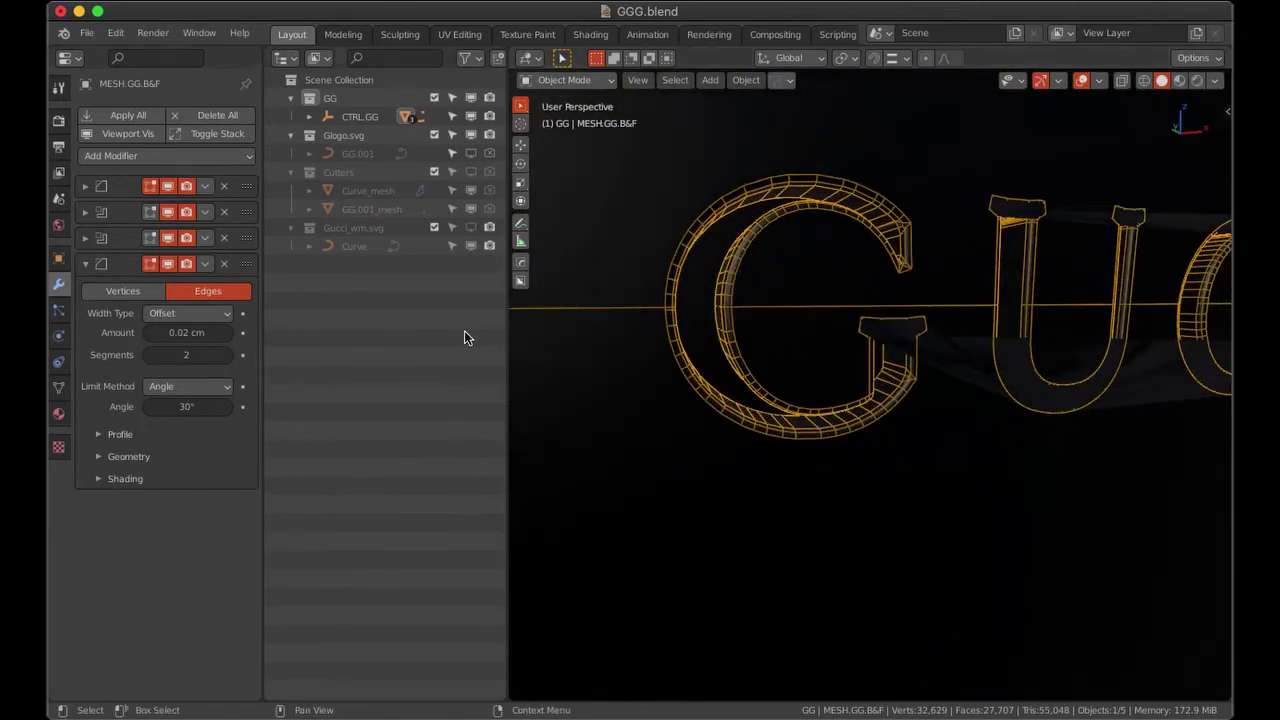
pyautogui.moveTo(186, 332); pyautogui.dragTo(160, 332)
pyautogui.write('0.008')
pyautogui.press('Return')
pyautogui.scroll(-4, 786, 409)
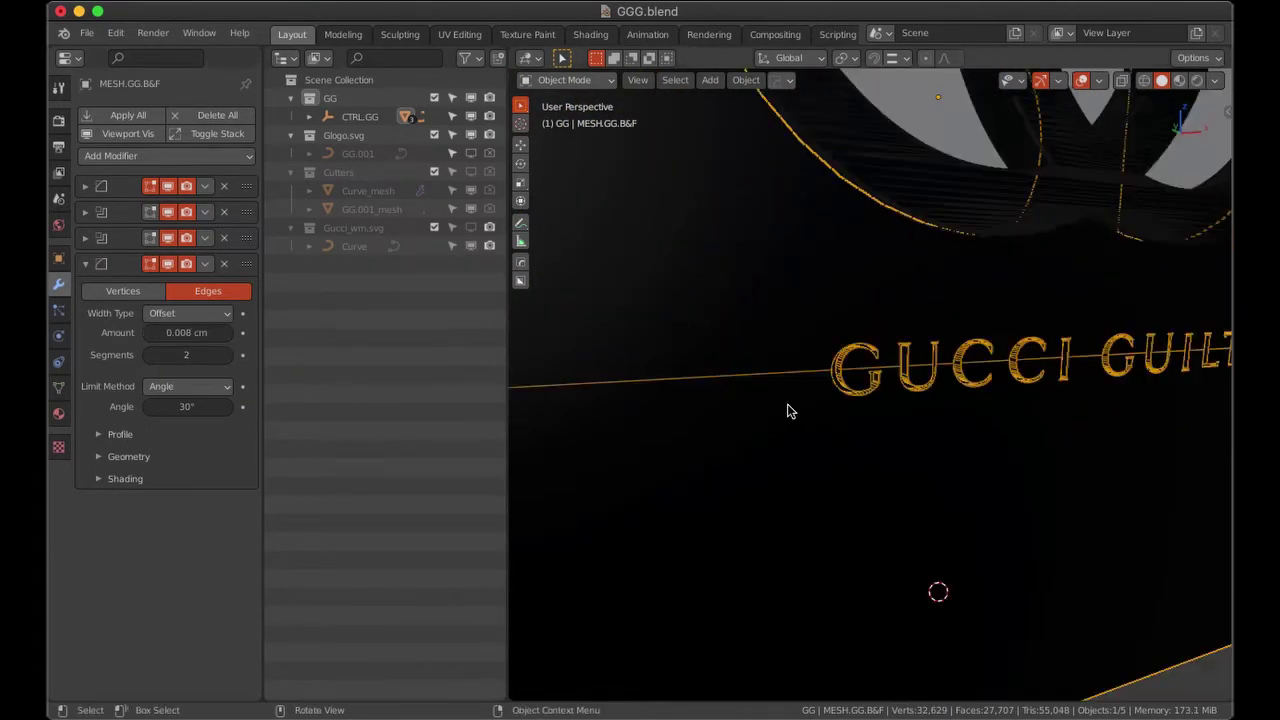
pyautogui.scroll(-5, 823, 403)
pyautogui.click(1087, 81)
pyautogui.moveTo(820, 260)
pyautogui.mouseDown(button='middle')
pyautogui.moveTo(717, 314)
pyautogui.moveTo(816, 343)
pyautogui.mouseUp(button='middle')
# Try a Y-axis Mirror modifier below the bevel, then remove it.
pyautogui.click(215, 158)
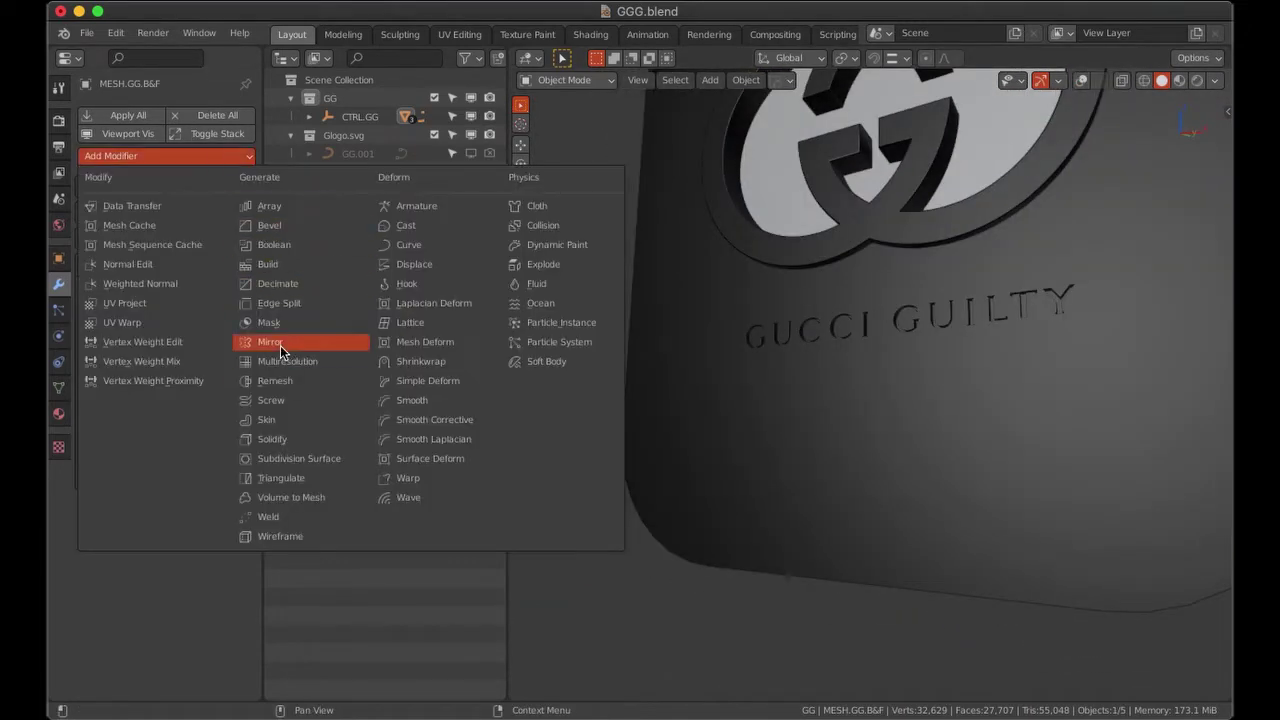
pyautogui.click(270, 342)
pyautogui.click(157, 265)
pyautogui.moveTo(560, 330); pyautogui.dragTo(643, 338, button='middle')
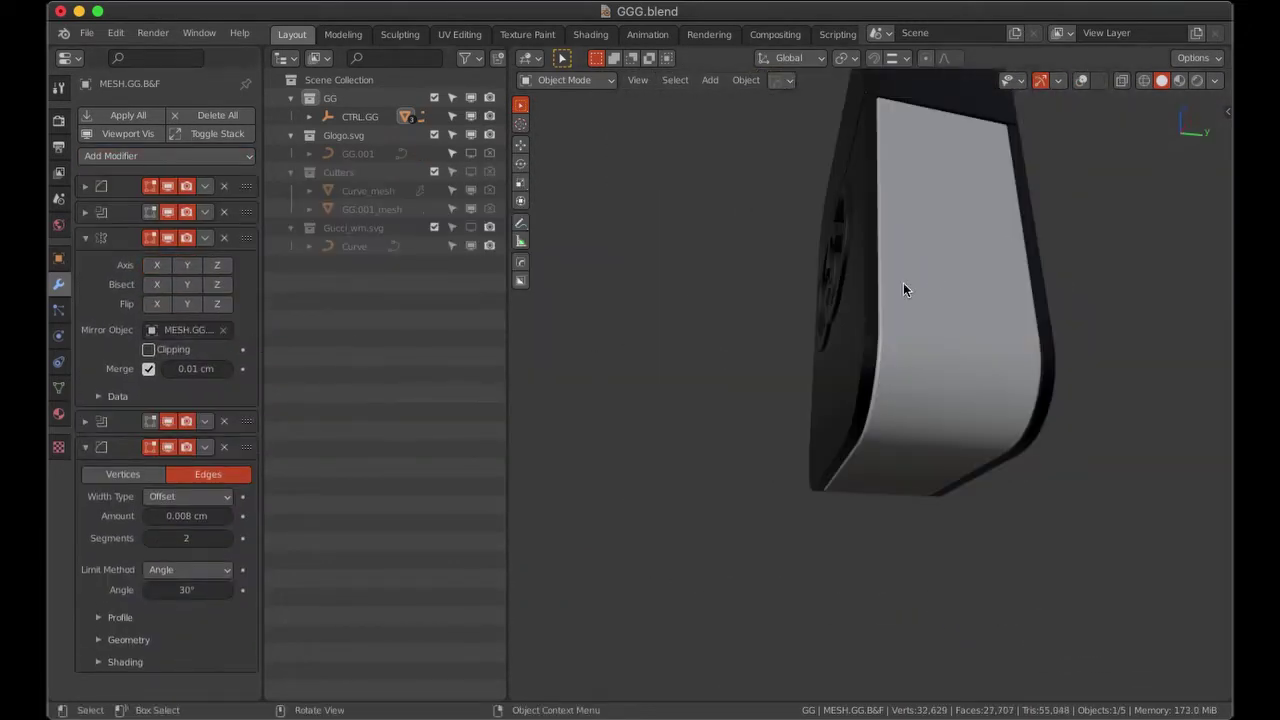
pyautogui.moveTo(903, 290); pyautogui.dragTo(323, 349, button='middle')
pyautogui.click(186, 265)
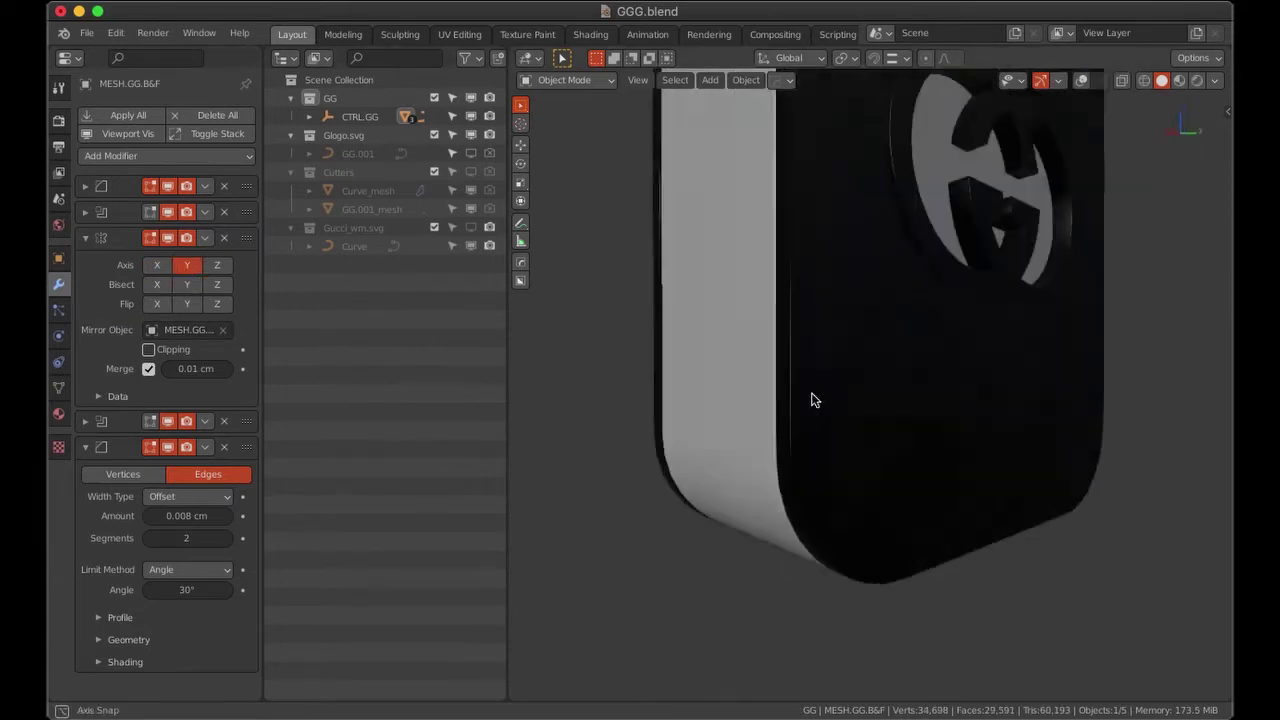
pyautogui.moveTo(246, 238); pyautogui.dragTo(234, 394)
pyautogui.moveTo(827, 380)
pyautogui.mouseDown(button='middle')
pyautogui.moveTo(715, 391)
pyautogui.moveTo(1088, 393)
pyautogui.mouseUp(button='middle')
pyautogui.moveTo(246, 263); pyautogui.dragTo(246, 503)
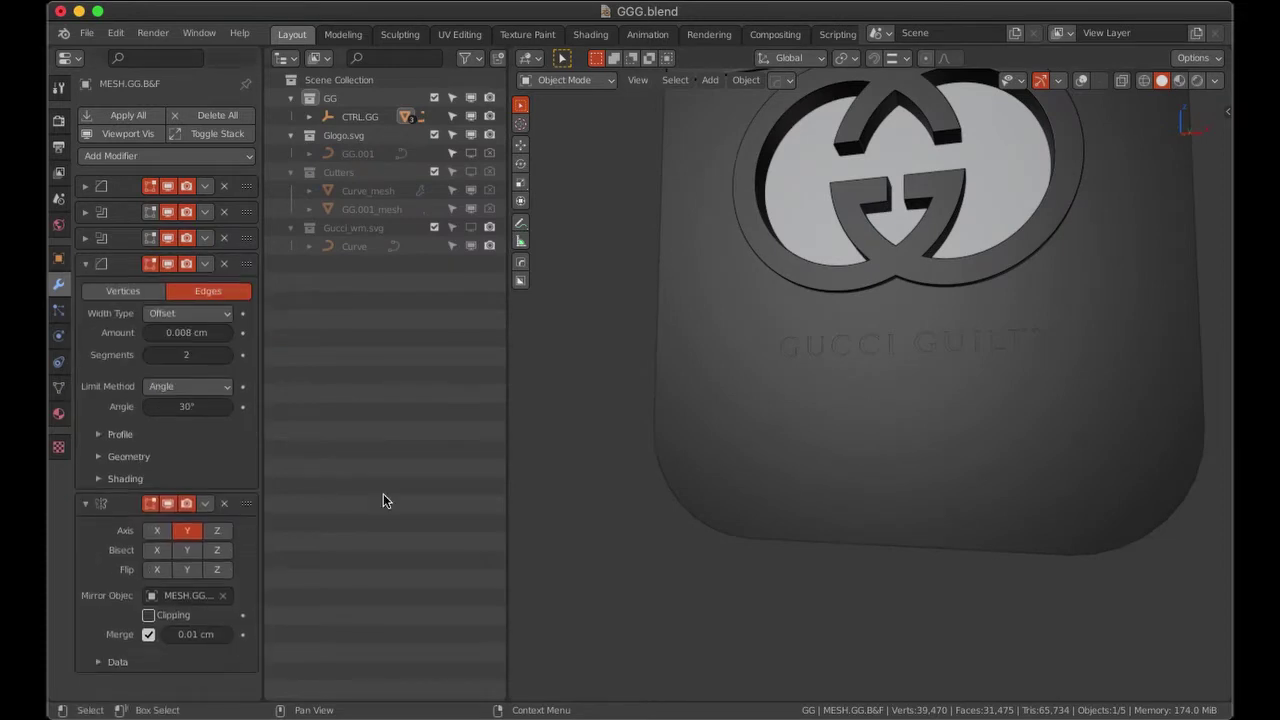
pyautogui.moveTo(579, 384); pyautogui.dragTo(865, 366, button='middle')
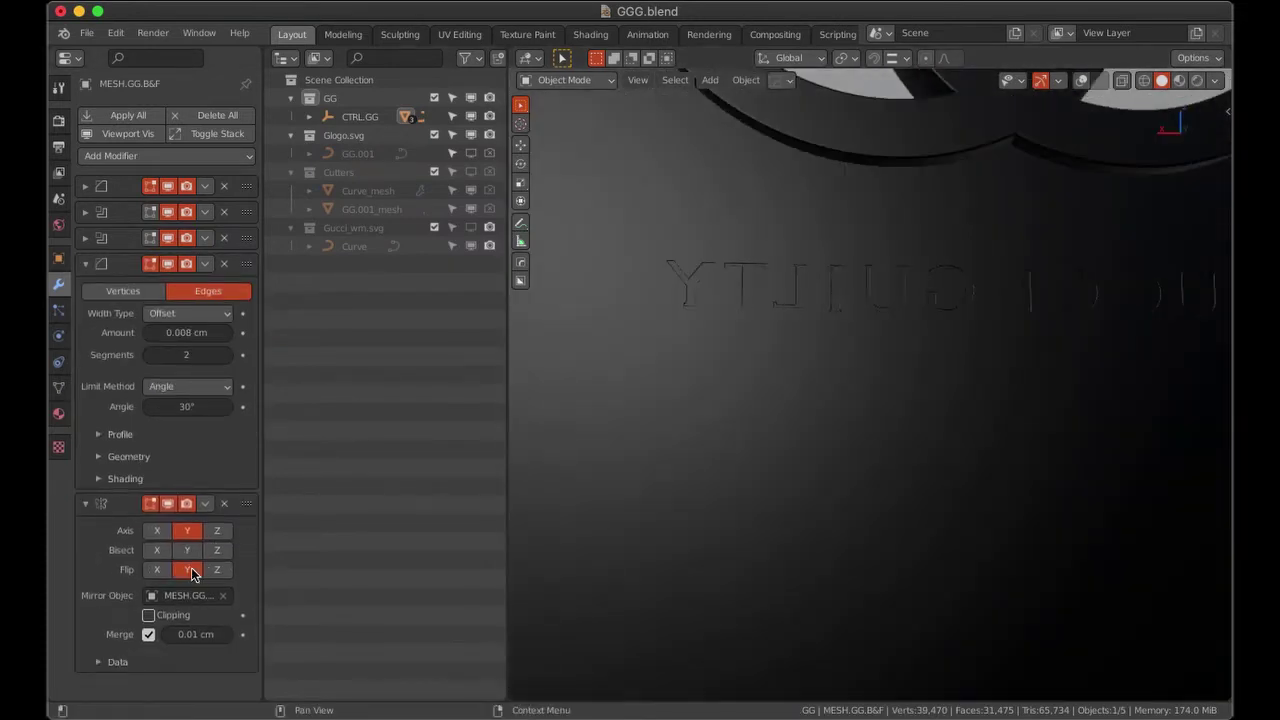
pyautogui.click(187, 530)
pyautogui.click(187, 569)
pyautogui.scroll(2, 967, 437)
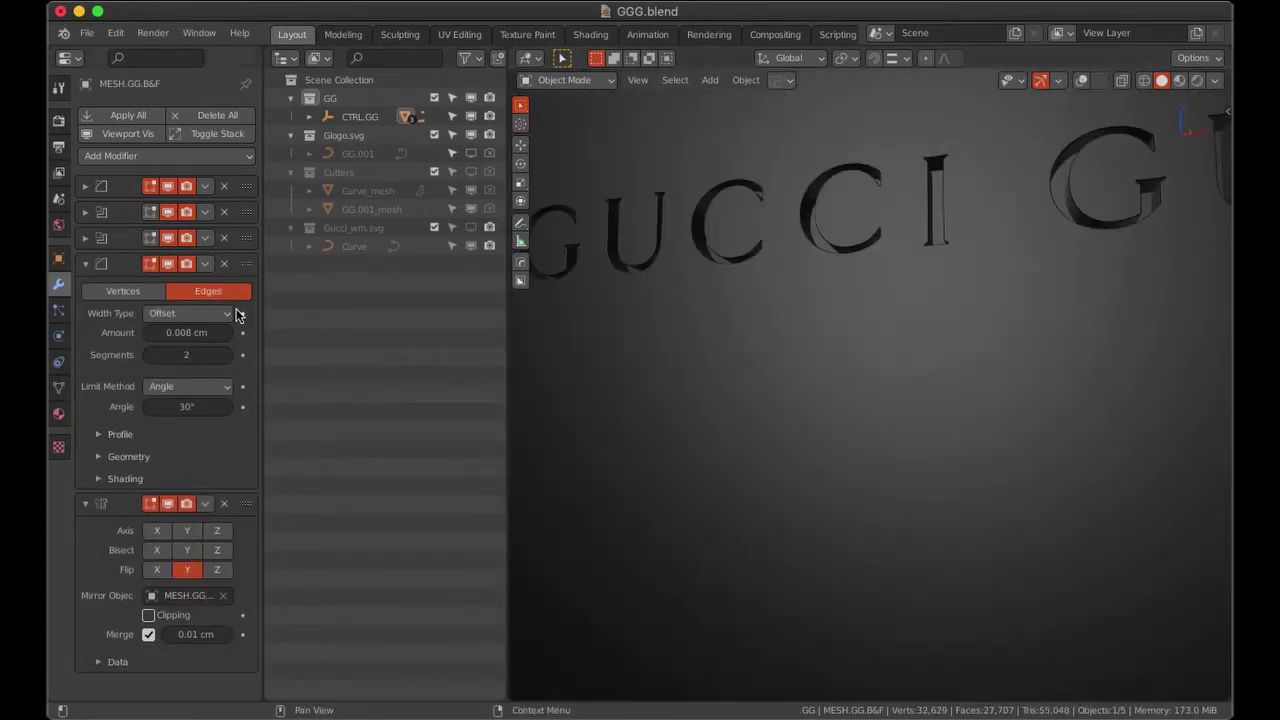
pyautogui.hotkey('ctrl', 'x')
# Delete the extra fifth Bevel modifier from the bottle's stack.
pyautogui.moveTo(784, 230)
pyautogui.mouseDown(button='middle')
pyautogui.moveTo(822, 373)
pyautogui.moveTo(722, 340)
pyautogui.moveTo(824, 376)
pyautogui.mouseUp(button='middle')
pyautogui.click(85, 263)
pyautogui.click(205, 263)
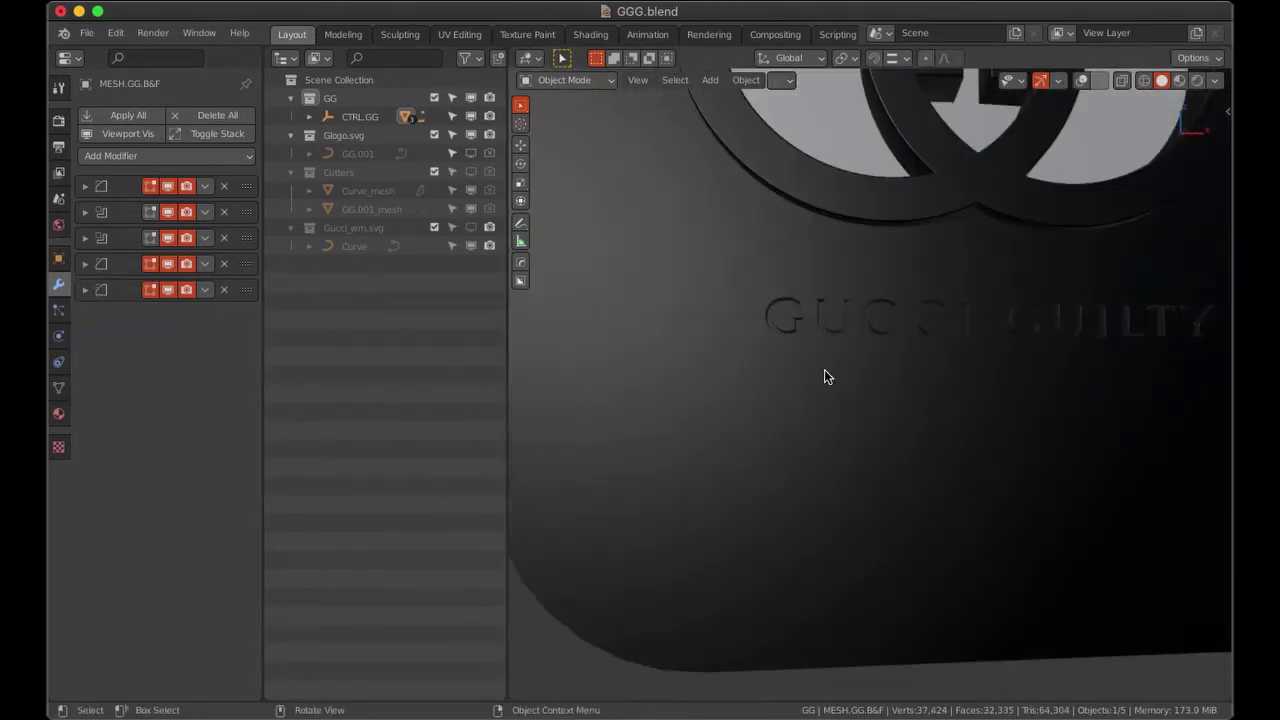
pyautogui.click(85, 289)
pyautogui.moveTo(181, 359); pyautogui.dragTo(181, 359)
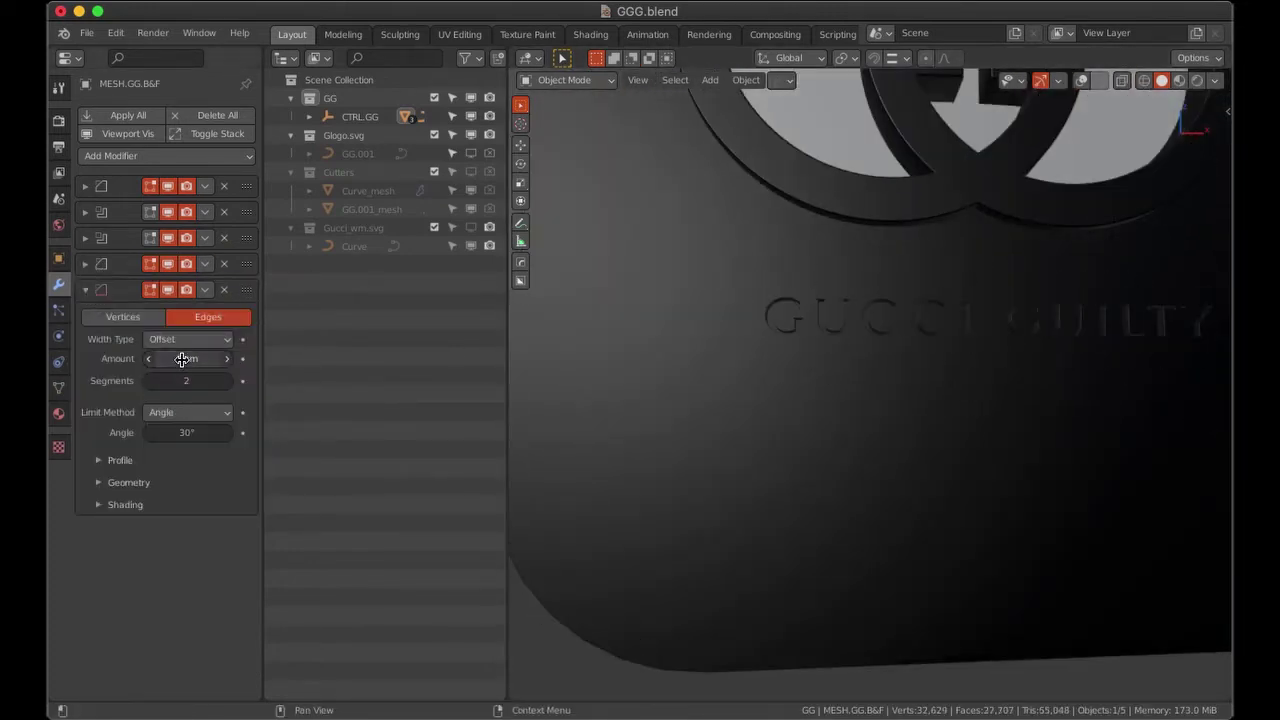
pyautogui.hotkey('ctrl', 'a')
pyautogui.scroll(-3, 877, 354)
# Preview the bottle in the Shading workspace, then return to Layout.
pyautogui.click(590, 34)
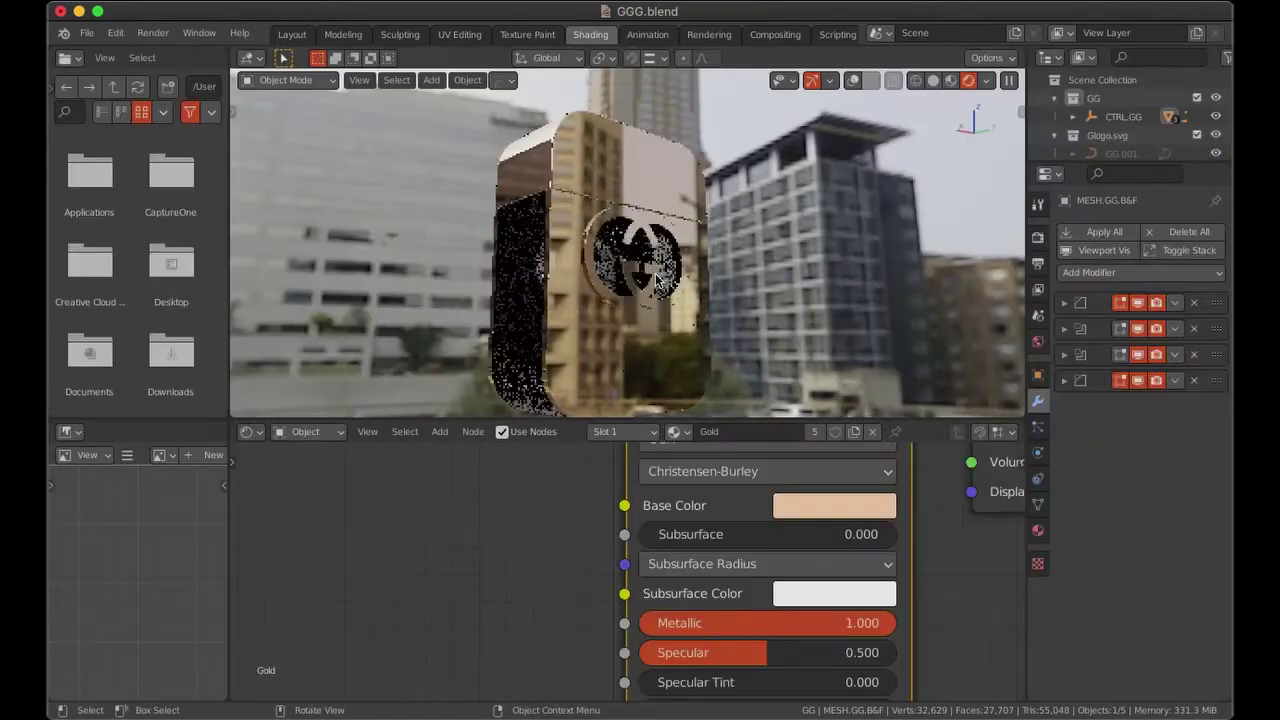
pyautogui.moveTo(655, 355); pyautogui.dragTo(560, 323, button='middle')
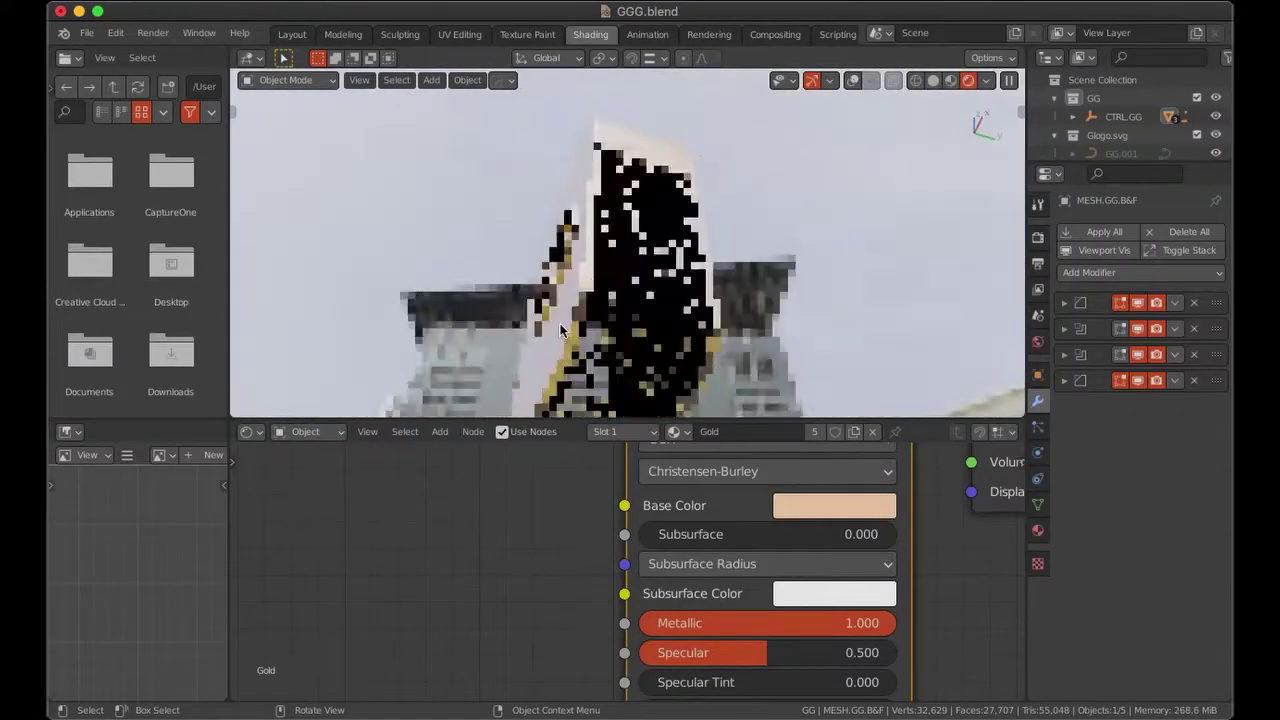
pyautogui.click(852, 80)
pyautogui.click(290, 34)
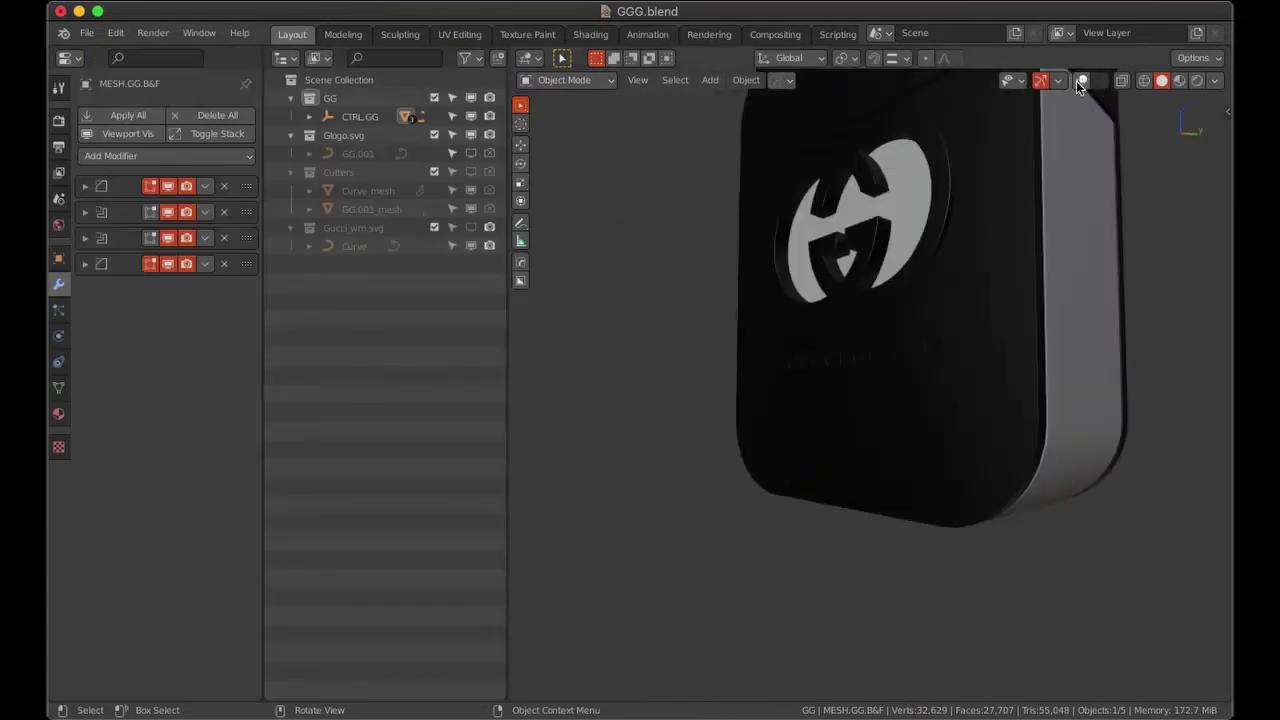
# Add a Mirror modifier to the Gucci_wm text curve, then hide it.
pyautogui.click(372, 250)
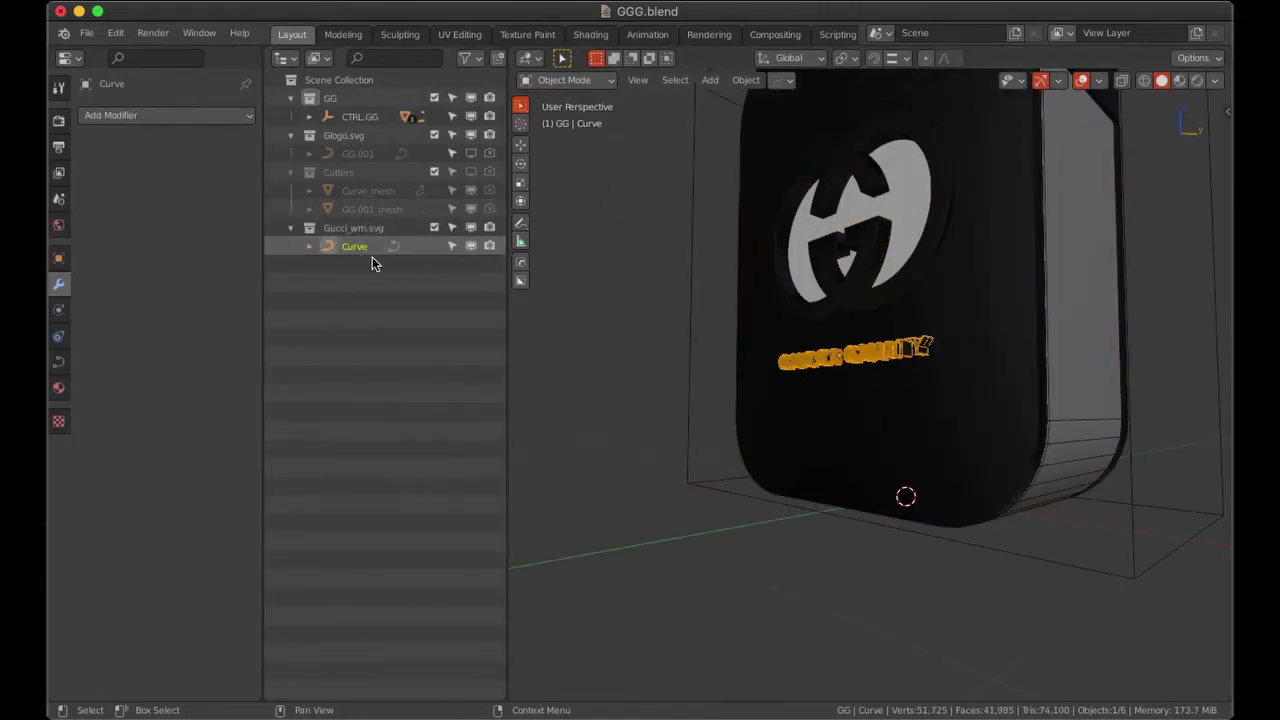
pyautogui.moveTo(640, 346); pyautogui.dragTo(725, 401, button='middle')
pyautogui.press('`')
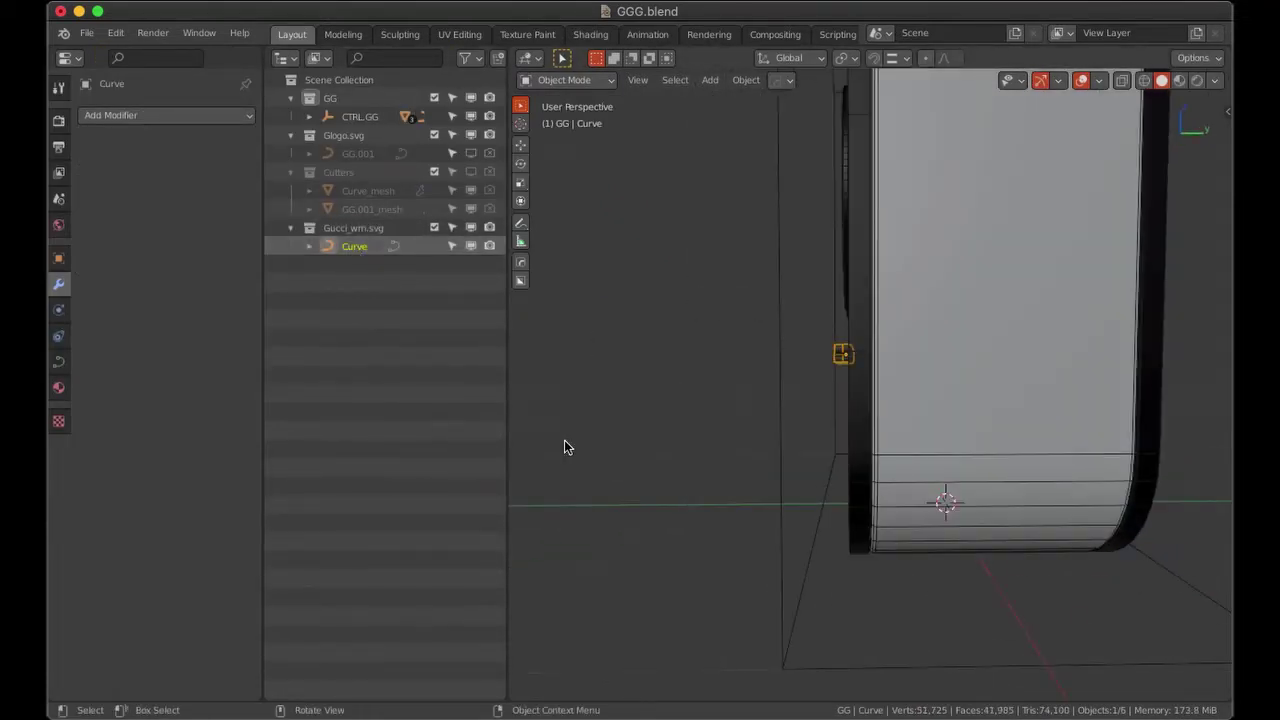
pyautogui.click(165, 115)
pyautogui.click(270, 262)
pyautogui.moveTo(992, 336)
pyautogui.mouseDown(button='middle')
pyautogui.moveTo(850, 400)
pyautogui.moveTo(700, 360)
pyautogui.mouseUp(button='middle')
pyautogui.press('h')
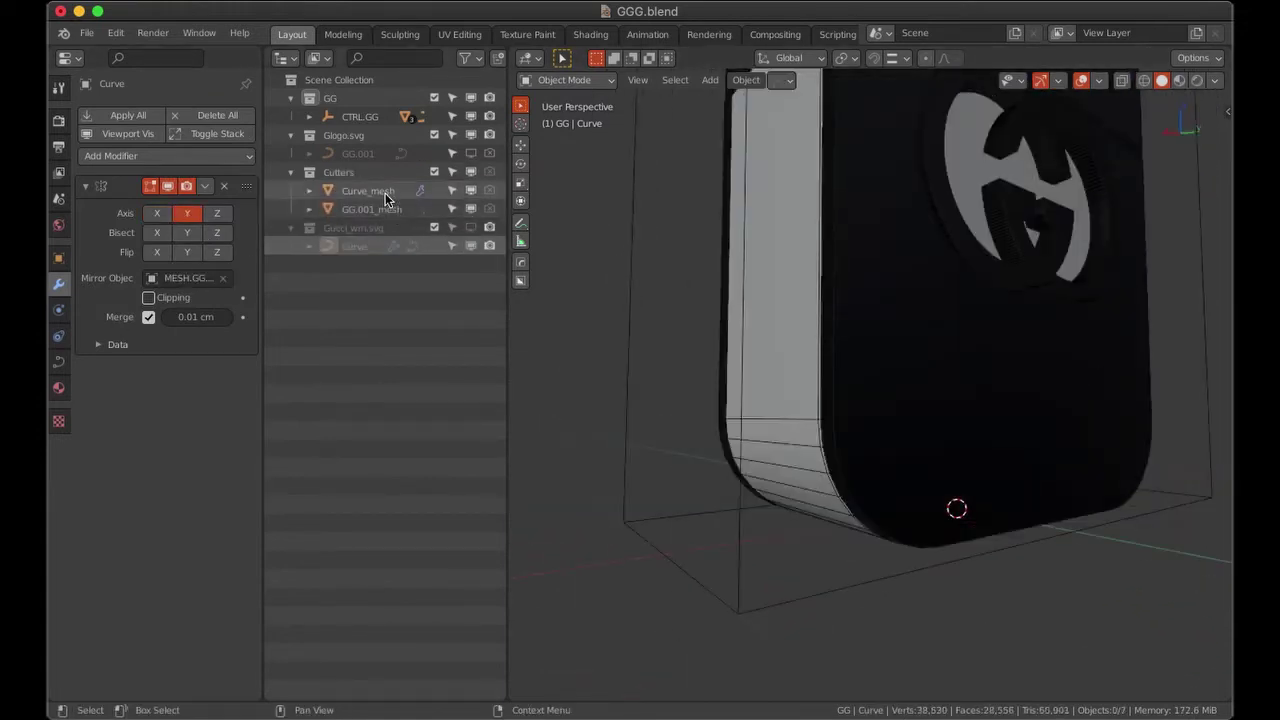
# Add a Mirror modifier to Curve_mesh, mirrored around the bottle object.
pyautogui.click(385, 193)
pyautogui.click(100, 185)
pyautogui.click(165, 155)
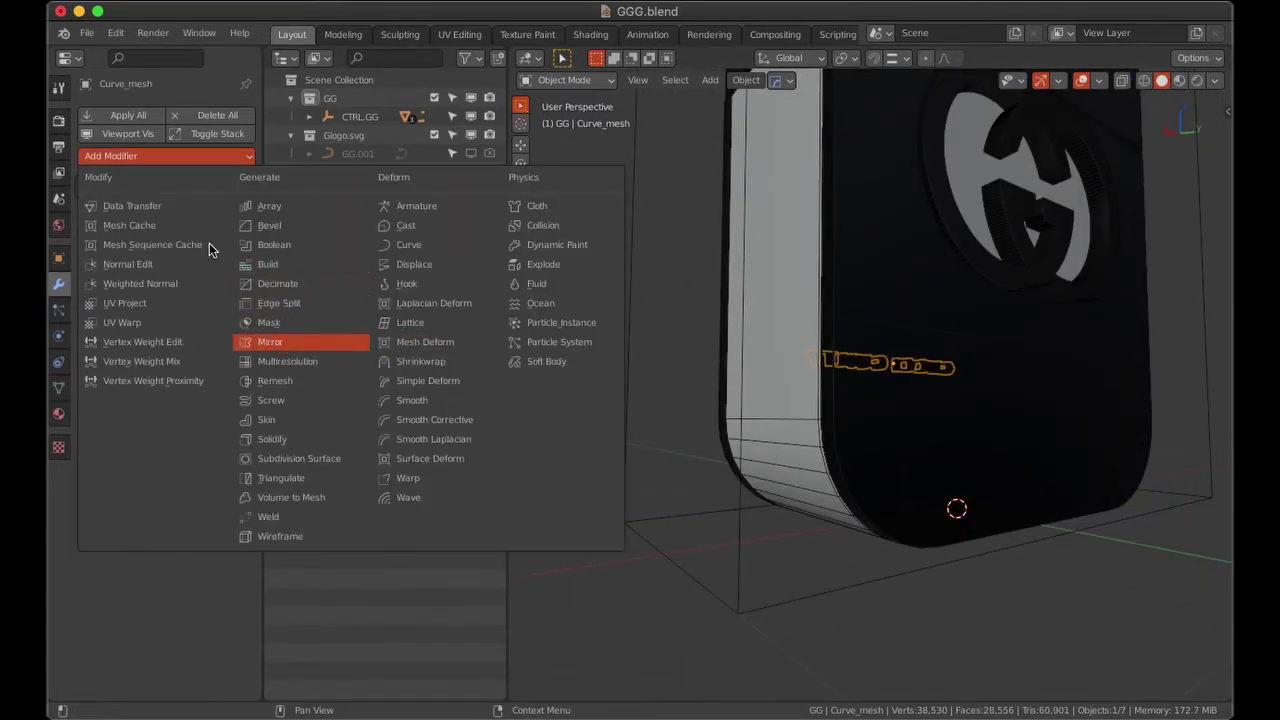
pyautogui.click(270, 341)
pyautogui.click(803, 262)
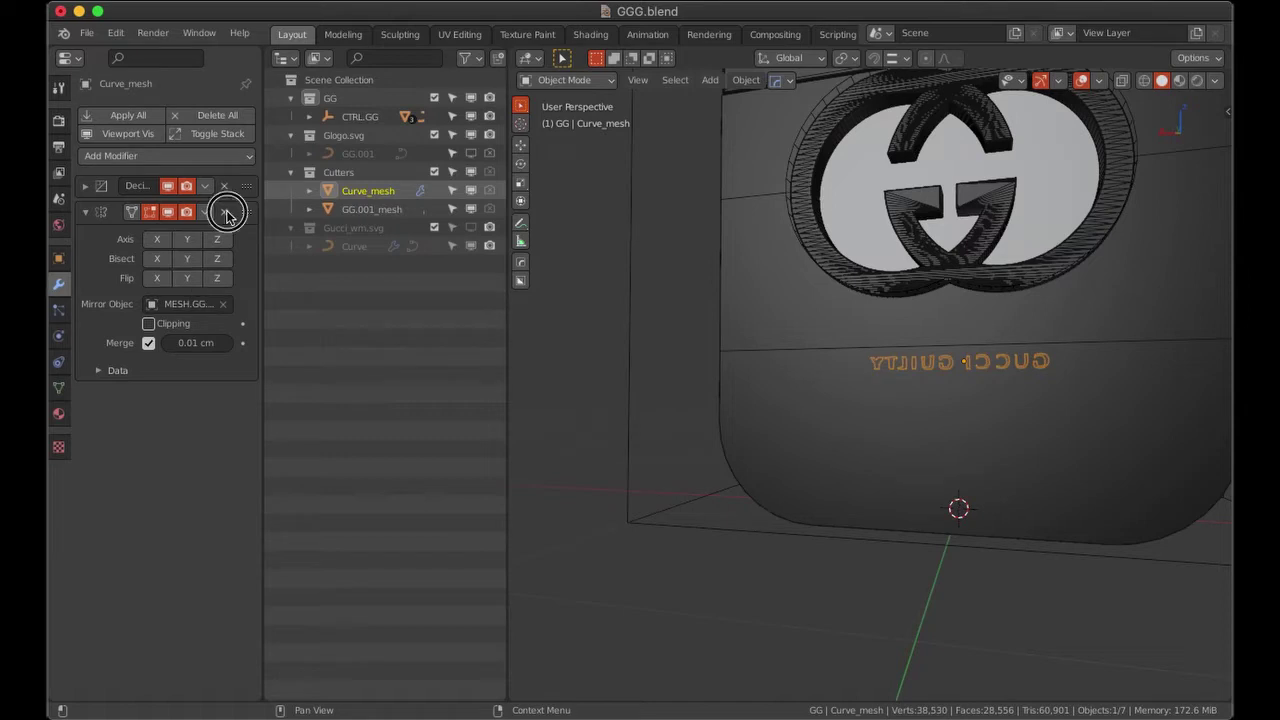
# Nudge the small text curve in right view, apply its transform, and remove its Mirror.
pyautogui.click(356, 245)
pyautogui.press('`')
pyautogui.click(946, 371)
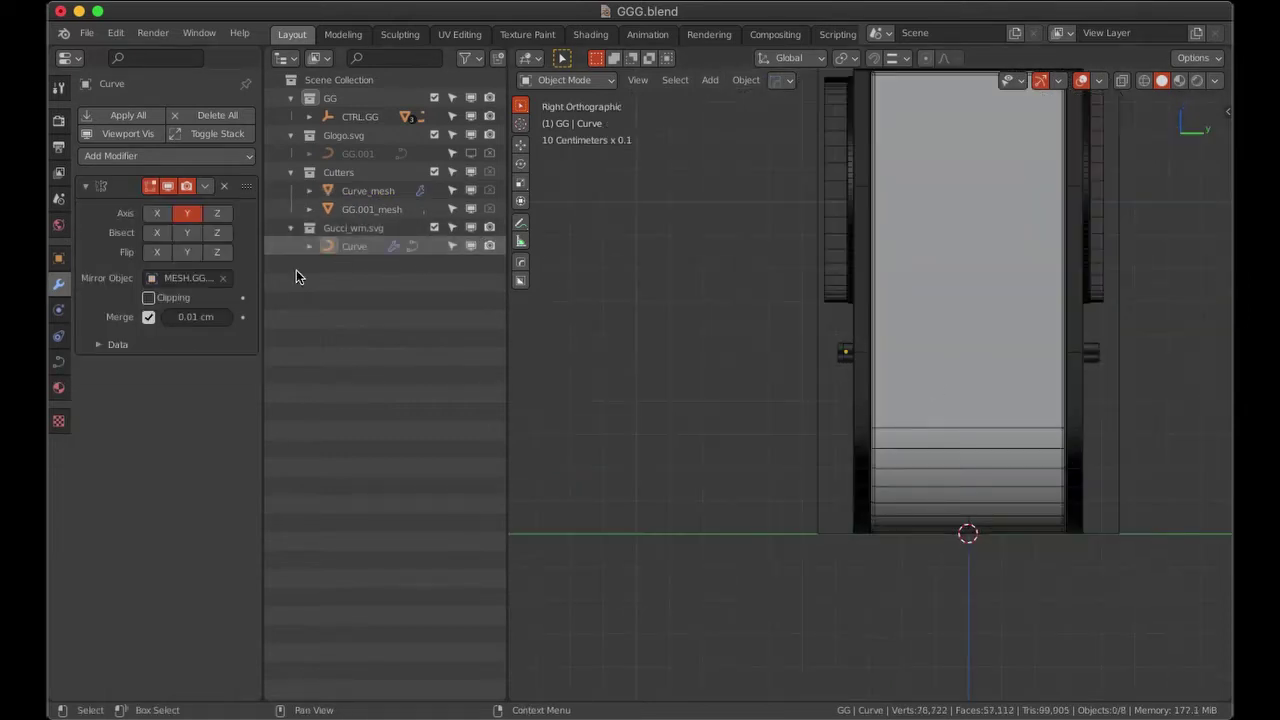
pyautogui.scroll(4, 1066, 346)
pyautogui.click(589, 364)
pyautogui.press('g')
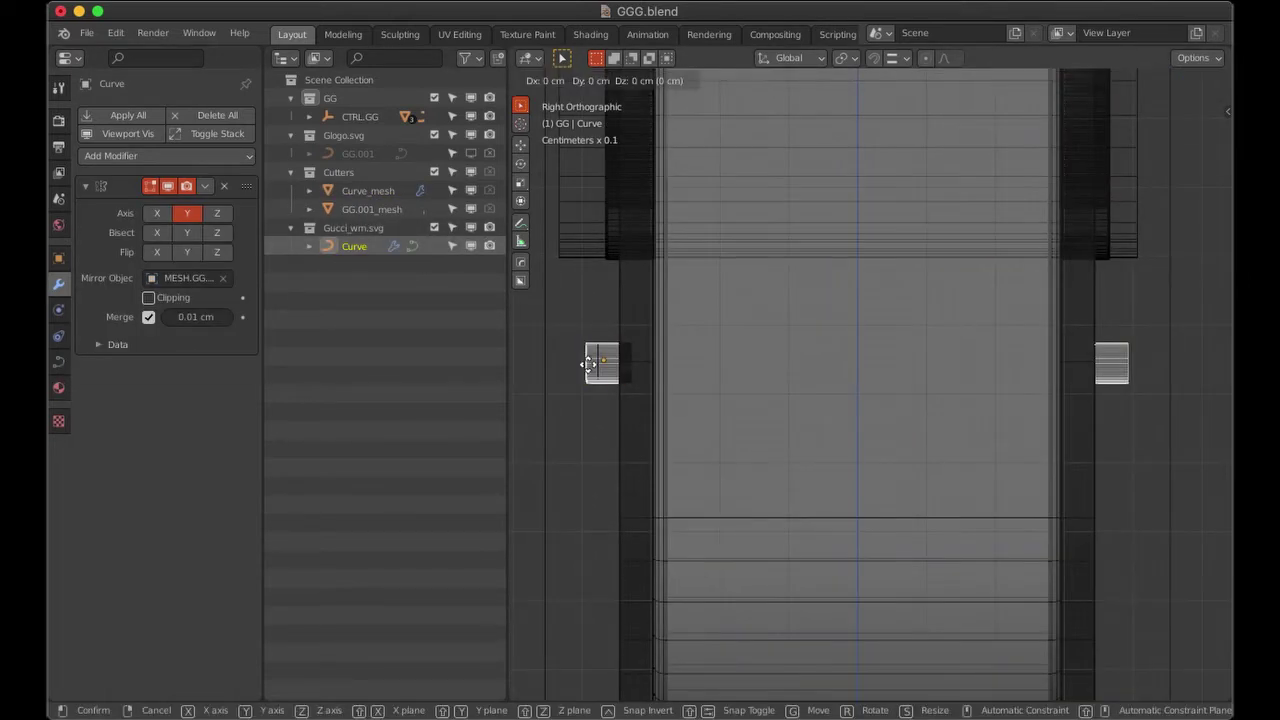
pyautogui.click(597, 364)
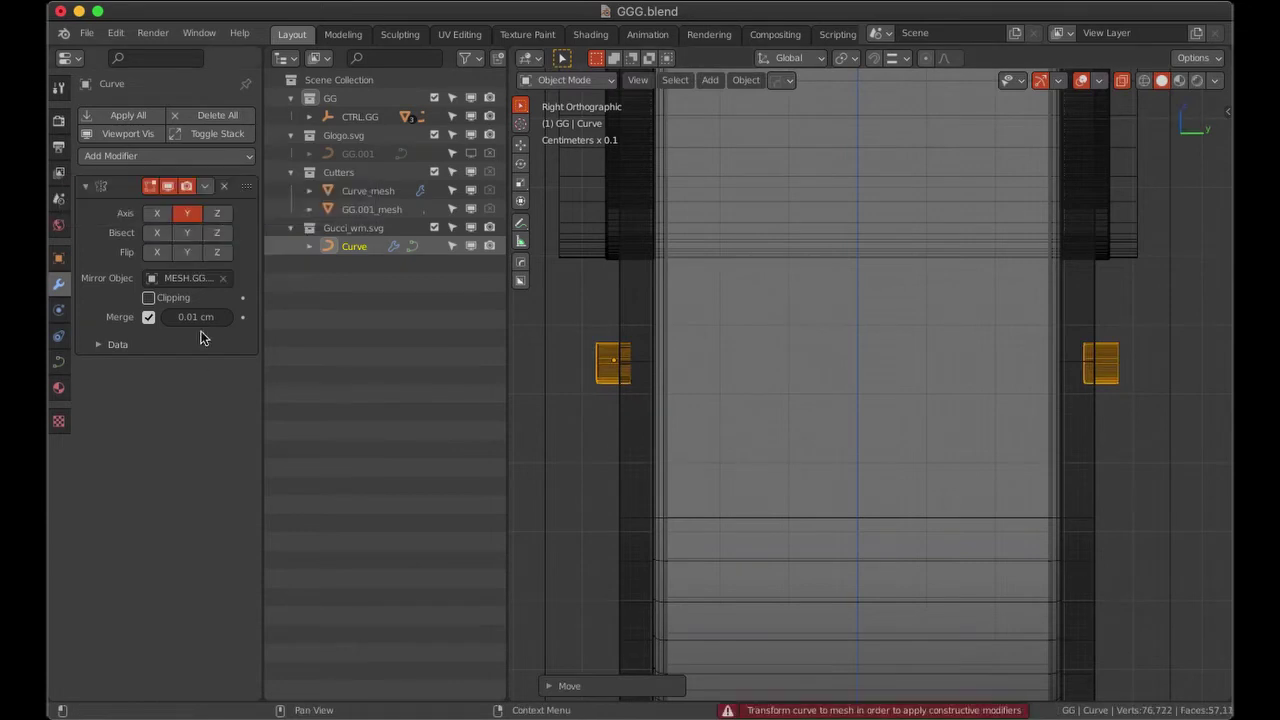
pyautogui.hotkey('ctrl', 'a')
pyautogui.click(533, 381)
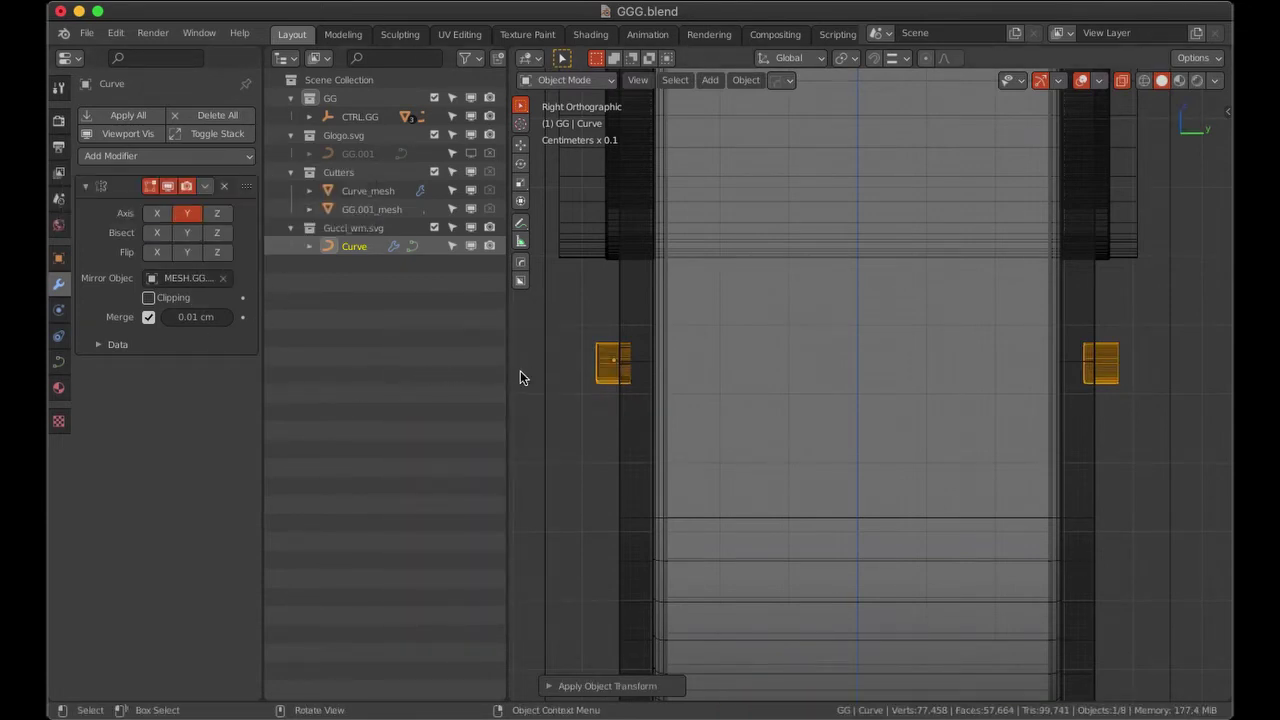
pyautogui.click(224, 187)
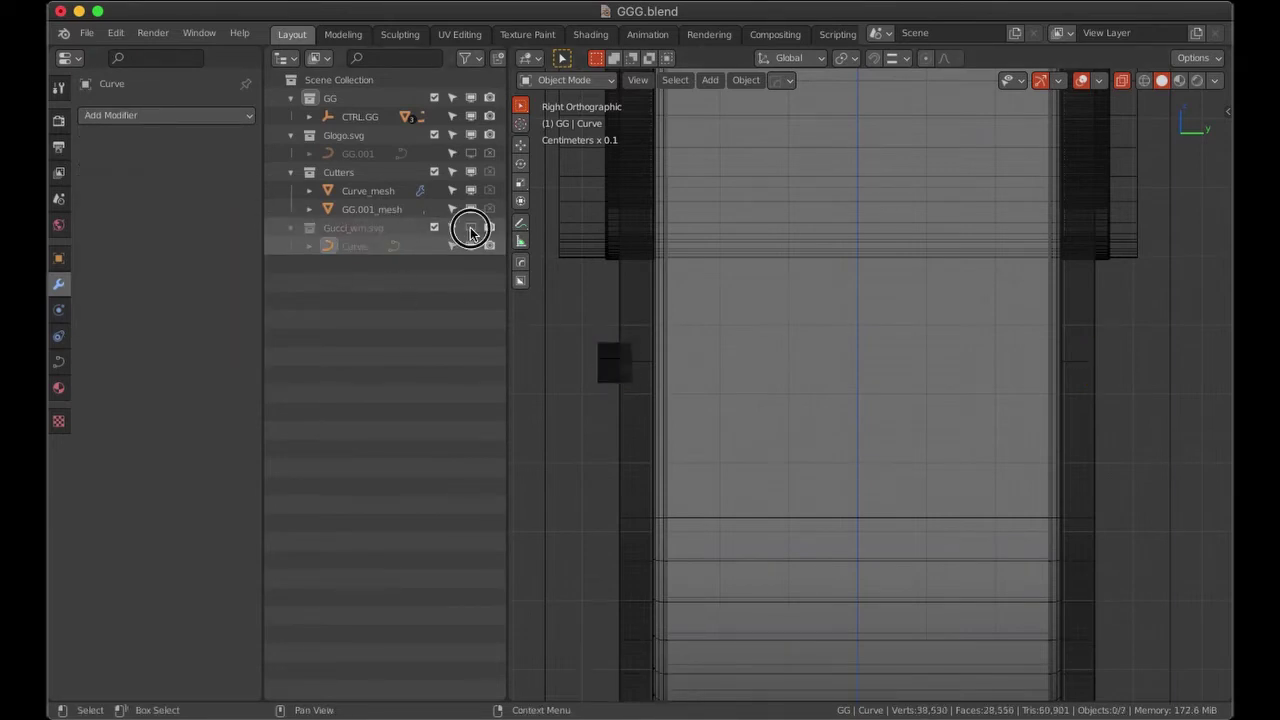
pyautogui.click(383, 190)
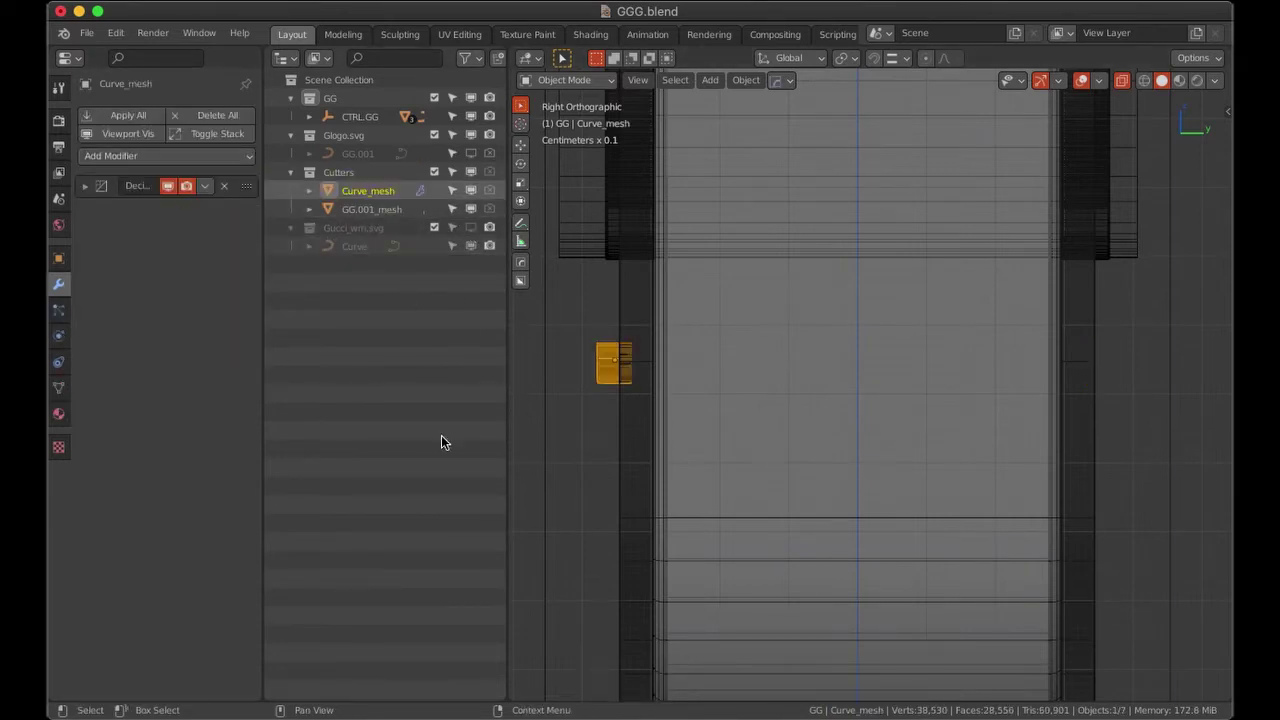
# Duplicate the Curve_mesh lettering cutter in place.
pyautogui.hotkey('shift', 'd')
pyautogui.press('y')
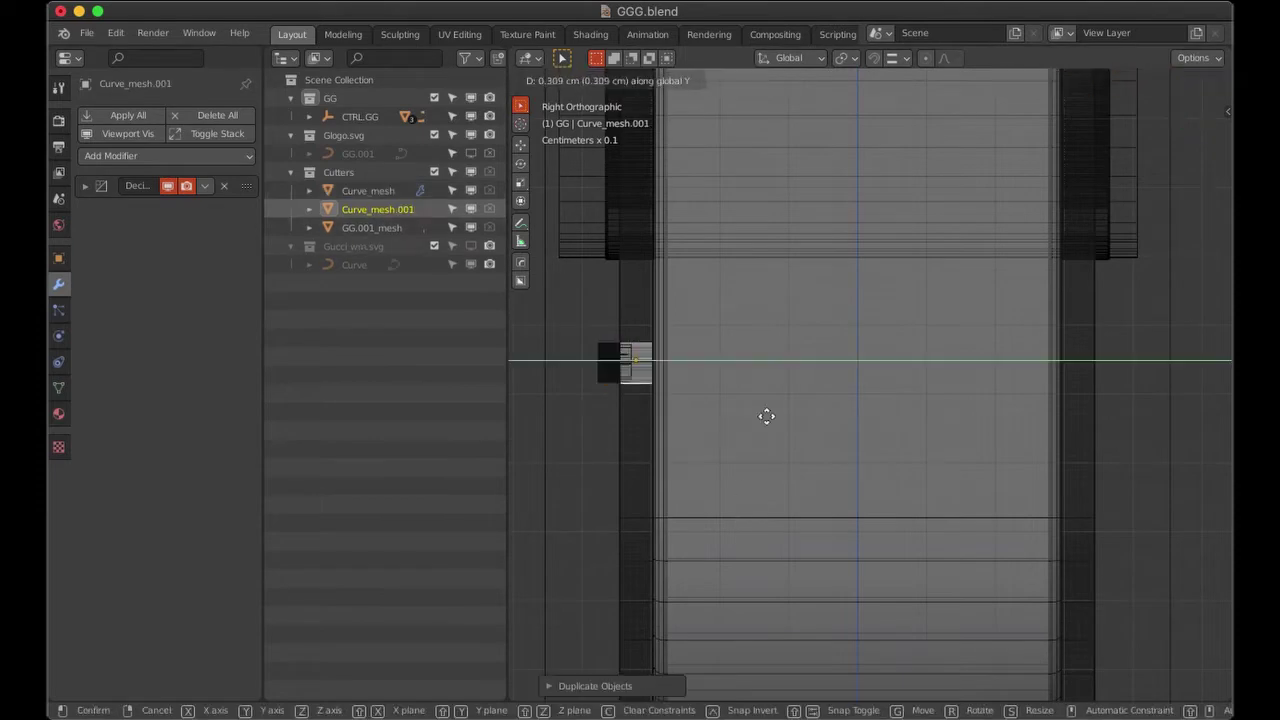
pyautogui.rightClick(558, 389)
# Switch the viewport to solid, single-colour shading with wireframe overlay.
pyautogui.moveTo(908, 385); pyautogui.dragTo(1094, 388, button='middle')
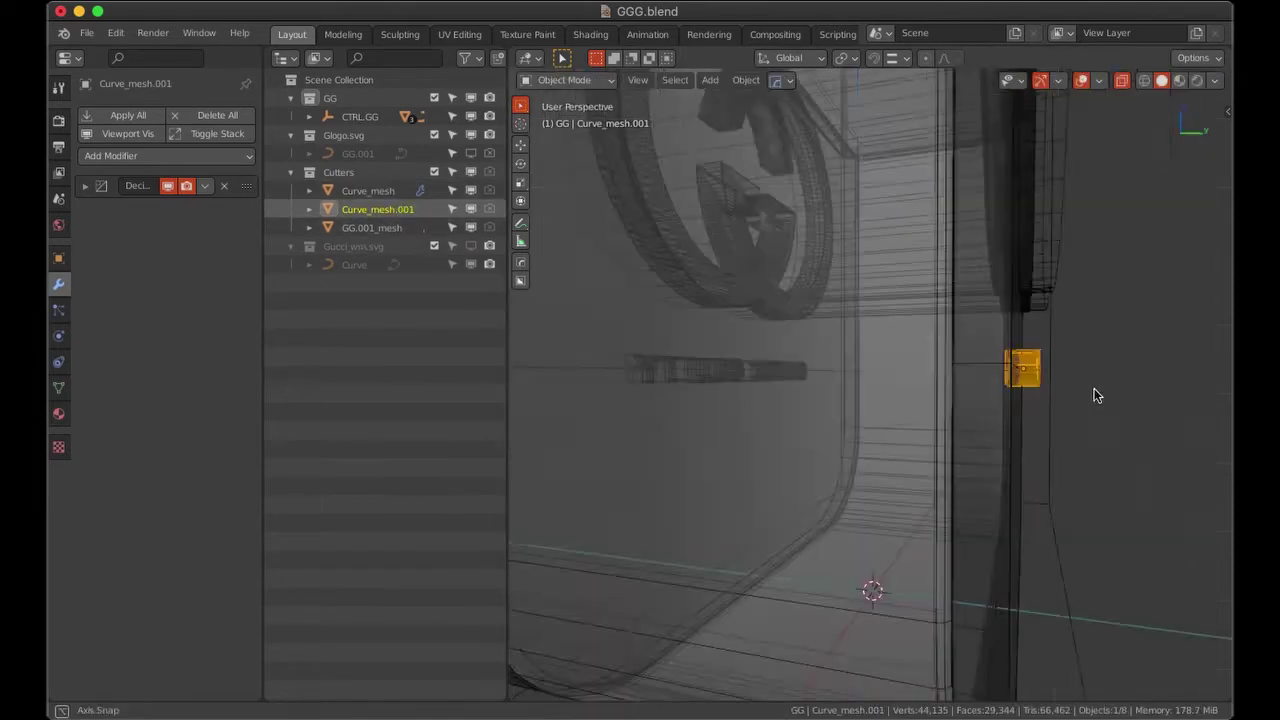
pyautogui.click(1081, 80)
pyautogui.click(1162, 80)
pyautogui.click(1179, 80)
pyautogui.click(1046, 326)
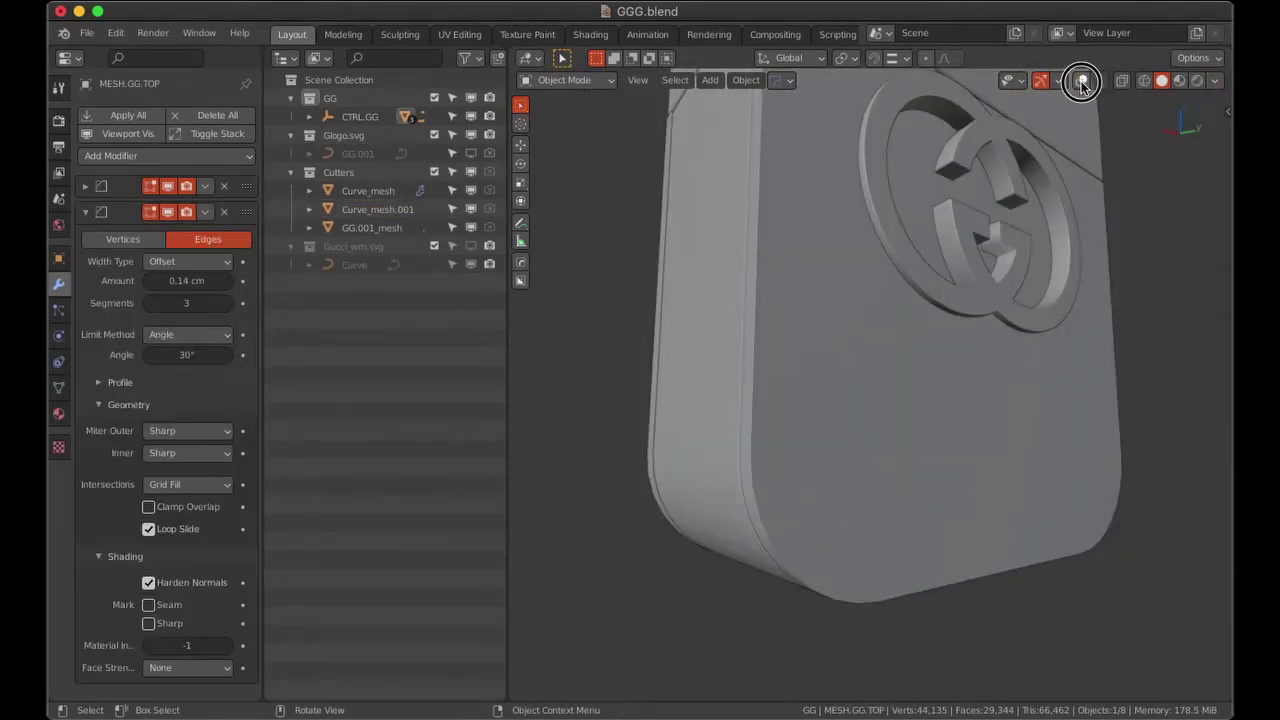
pyautogui.click(963, 380)
# Rotate the lettering 180° on Z and cut it into MESH.GG.B&F as a Difference boolean.
pyautogui.write('rz180')
pyautogui.press('Return')
pyautogui.click(943, 477)
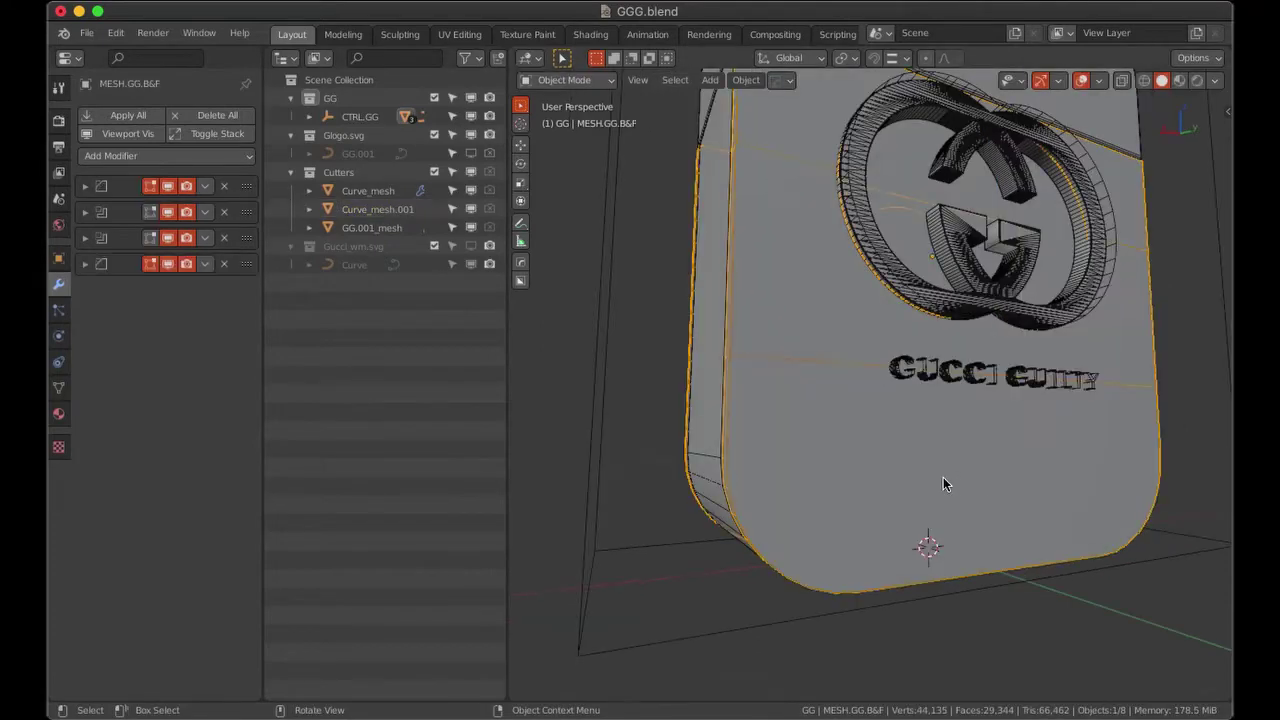
pyautogui.rightClick(908, 432)
pyautogui.press('Escape')
pyautogui.press('ctrl+KP_Subtract')
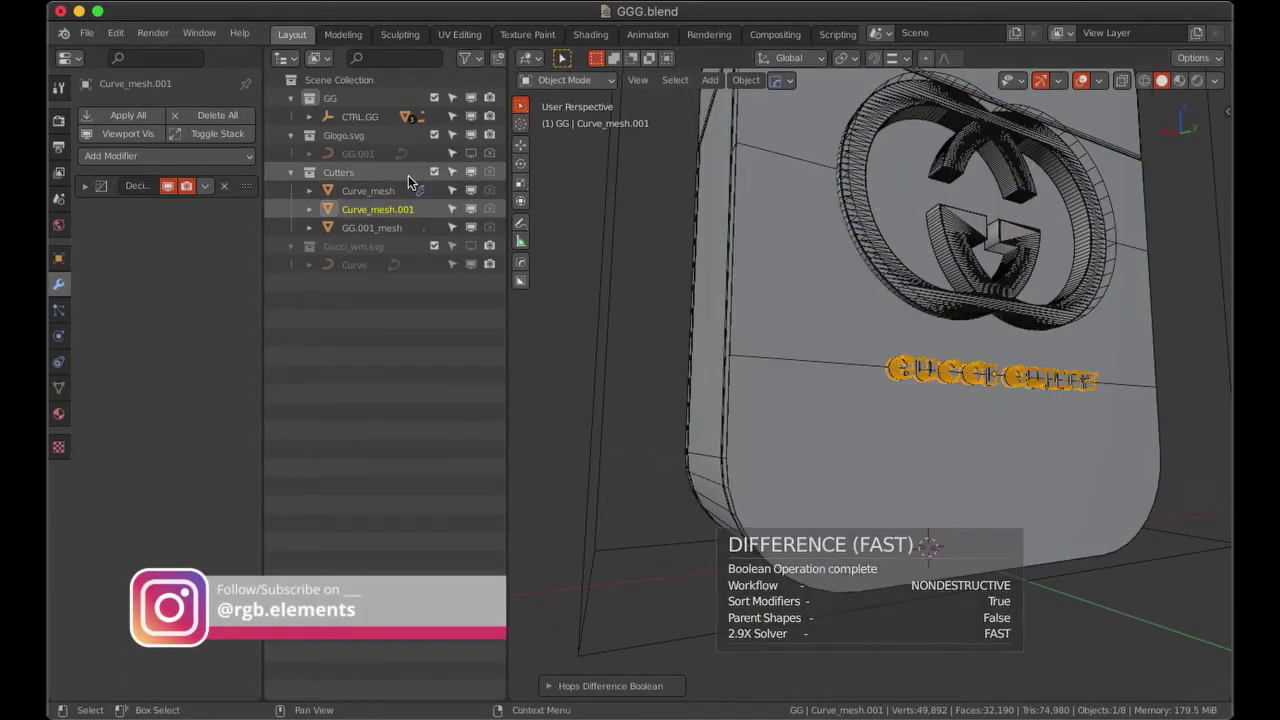
pyautogui.moveTo(867, 410)
pyautogui.mouseDown(button='middle')
pyautogui.moveTo(876, 447)
pyautogui.moveTo(996, 443)
pyautogui.mouseUp(button='middle')
pyautogui.press('KP_1')
pyautogui.scroll(3, 890, 395)
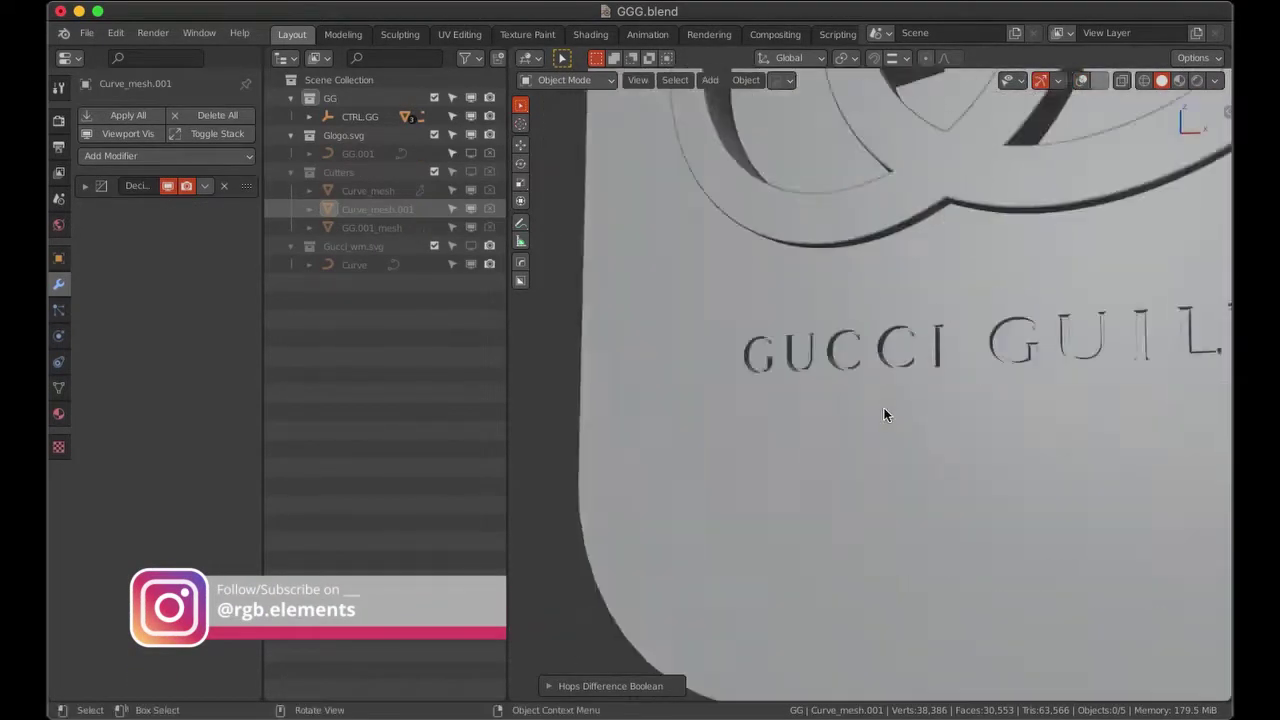
pyautogui.scroll(3, 840, 420)
pyautogui.scroll(-3, 830, 428)
# Try a duplicate 30° Bevel modifier on the body, inspect the lettering, then select MESH.GG.GLASS.
pyautogui.click(830, 428)
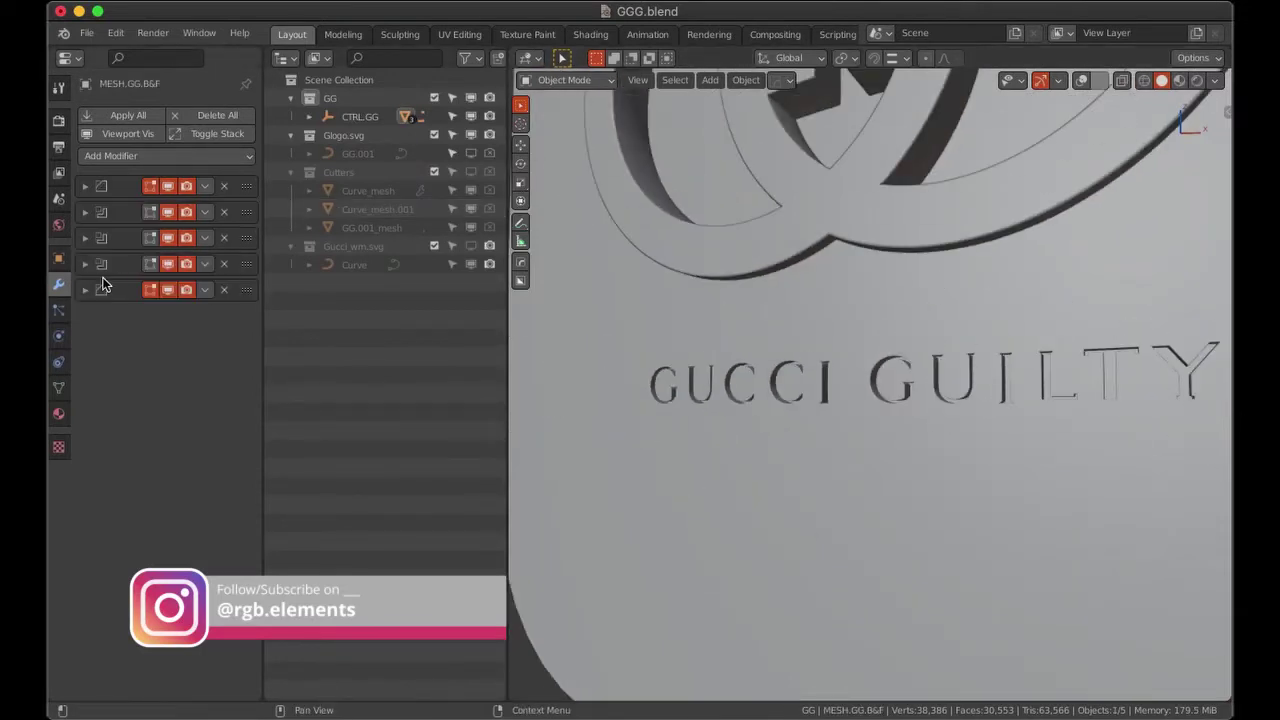
pyautogui.scroll(5, 760, 423)
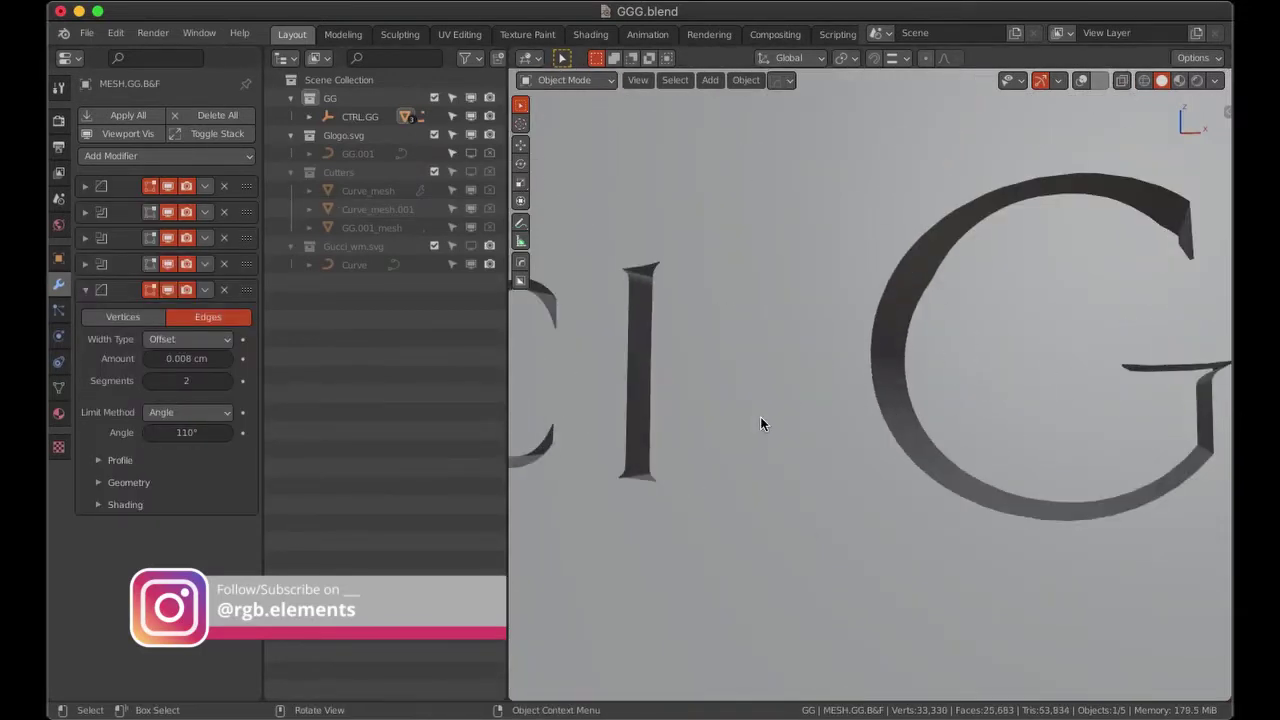
pyautogui.click(205, 289)
pyautogui.click(225, 332)
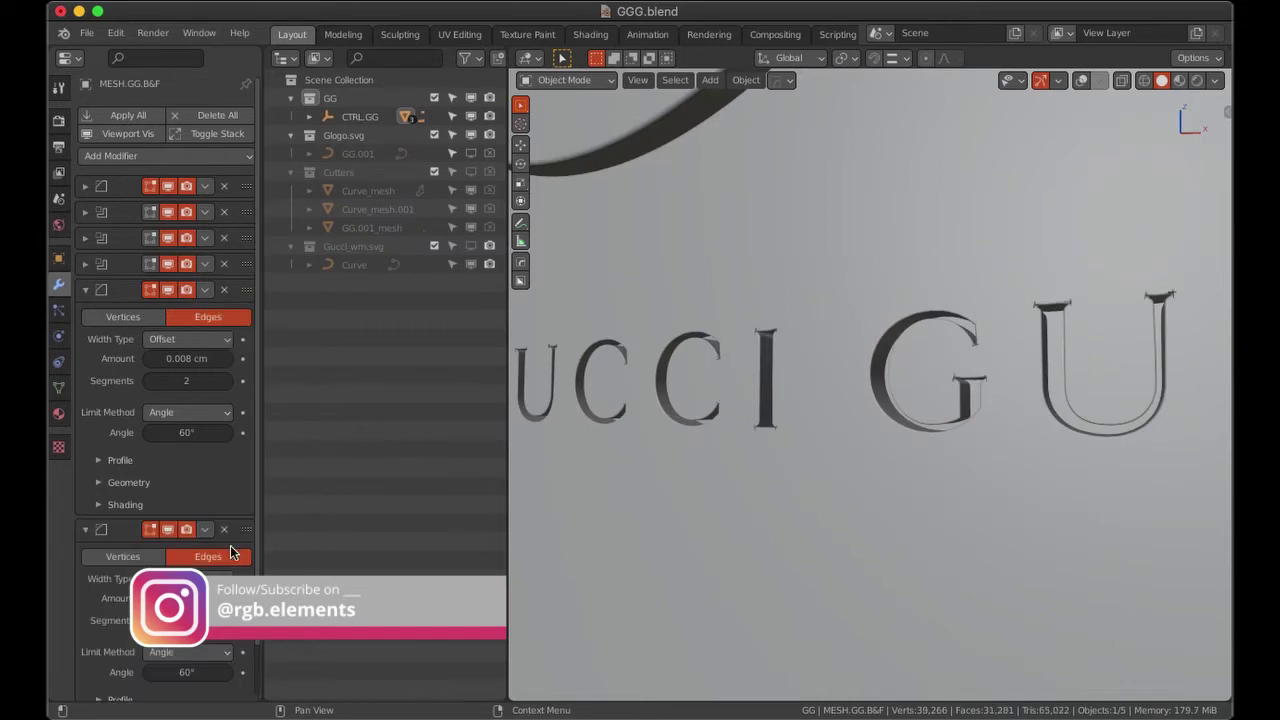
pyautogui.moveTo(229, 289); pyautogui.dragTo(229, 257)
pyautogui.write('30')
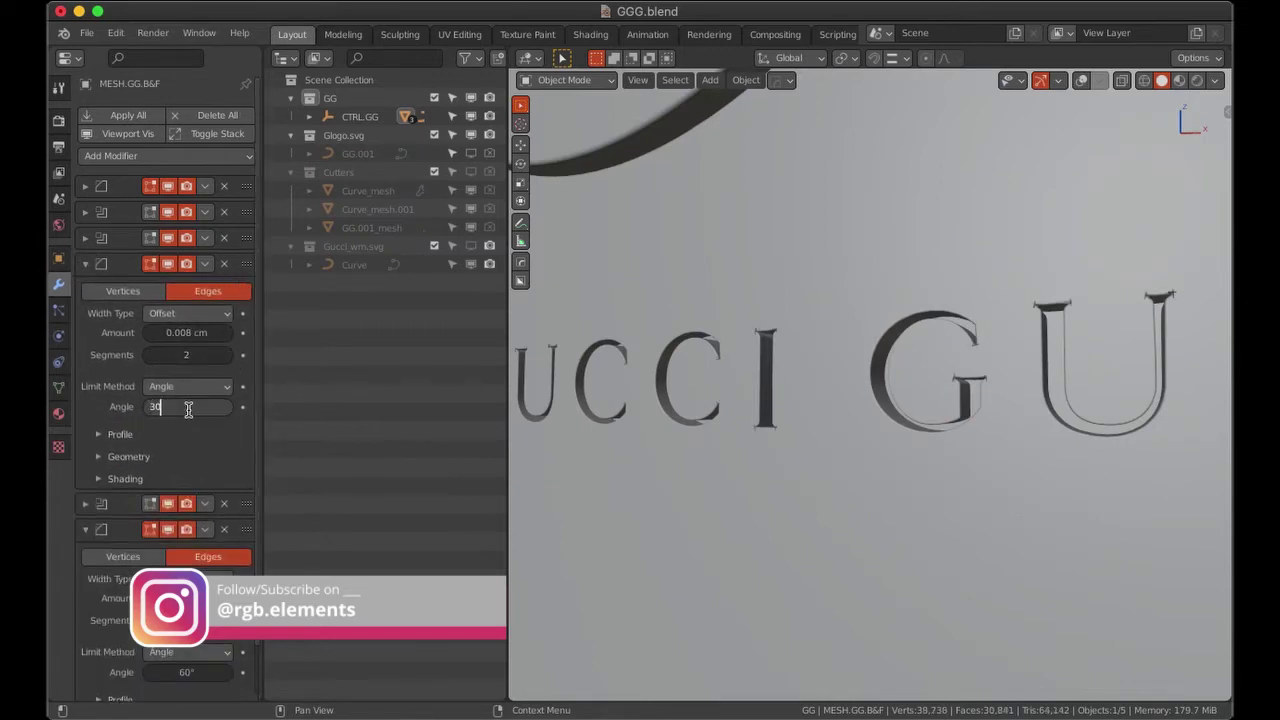
pyautogui.press('Return')
pyautogui.moveTo(782, 409); pyautogui.dragTo(700, 420, button='middle')
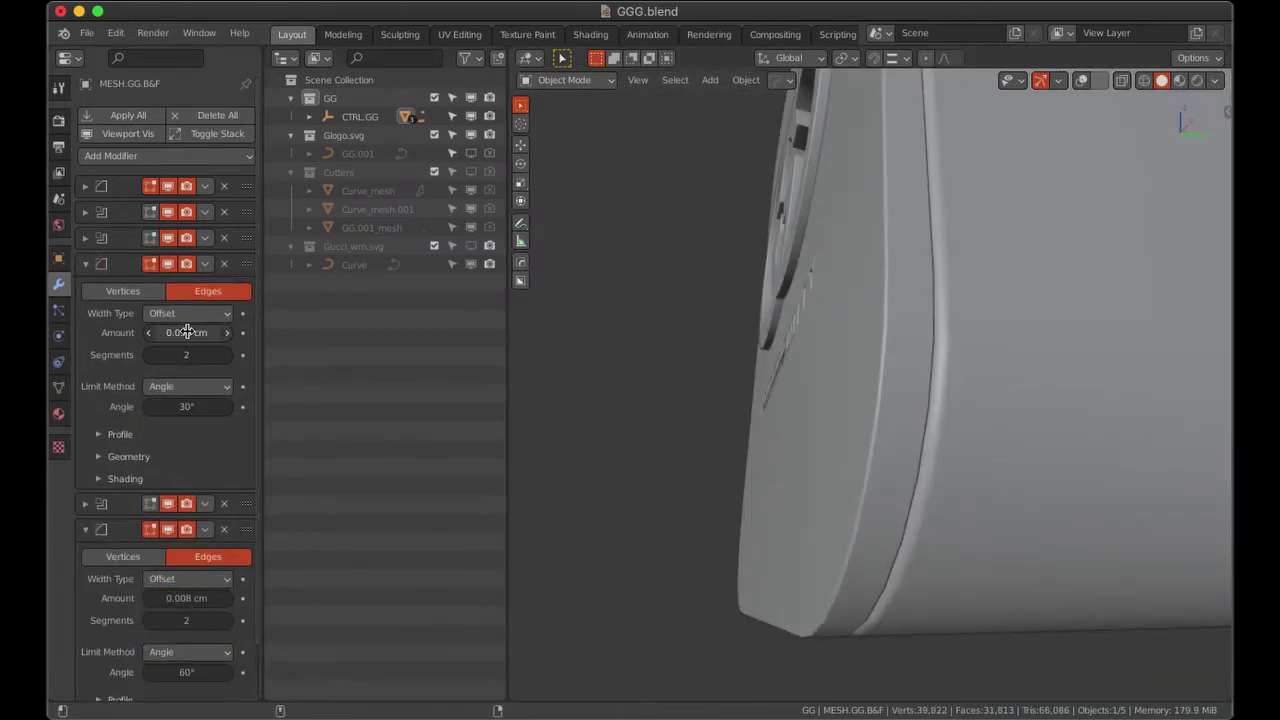
pyautogui.moveTo(700, 480); pyautogui.dragTo(521, 500, button='middle')
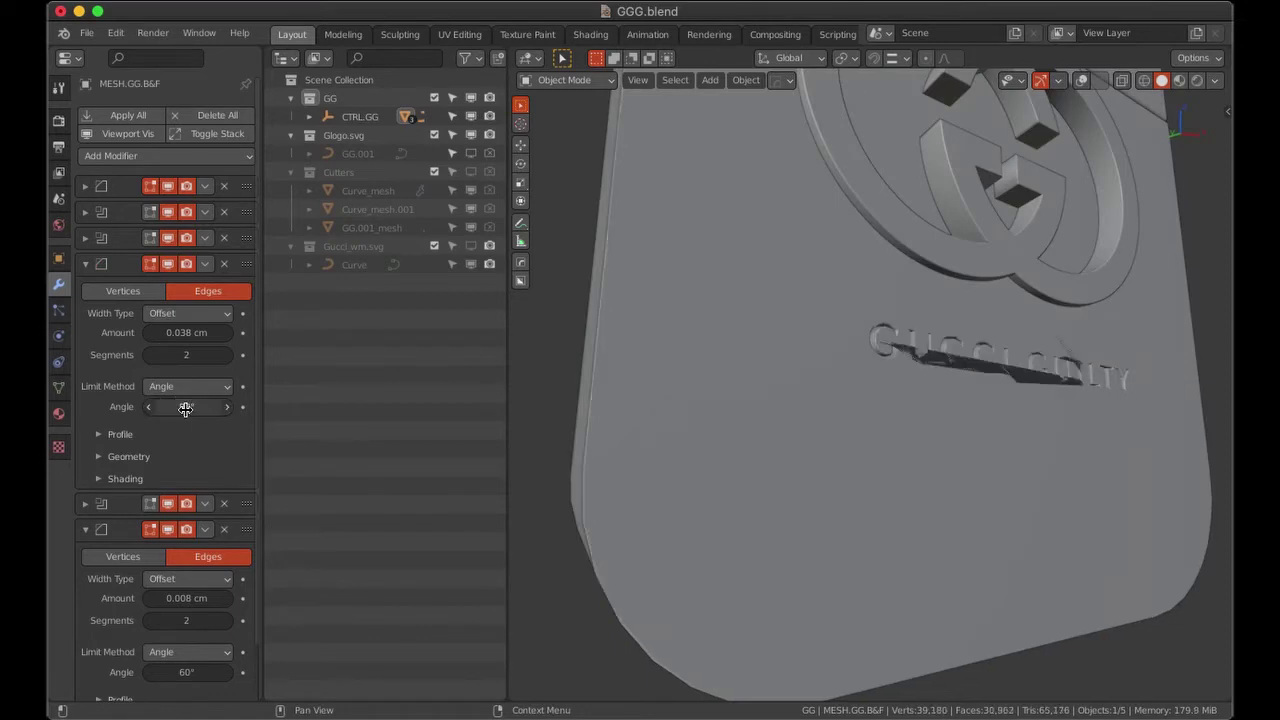
pyautogui.moveTo(150, 263); pyautogui.dragTo(234, 509)
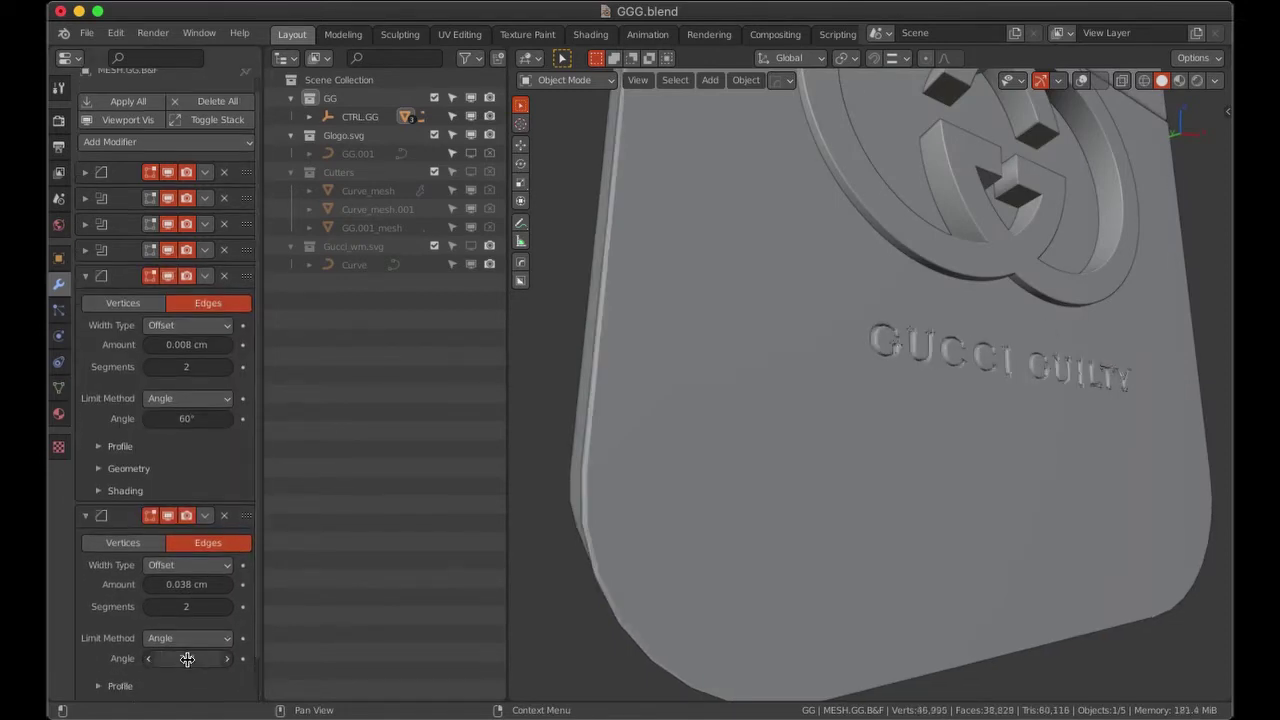
pyautogui.moveTo(700, 420); pyautogui.dragTo(820, 383, button='middle')
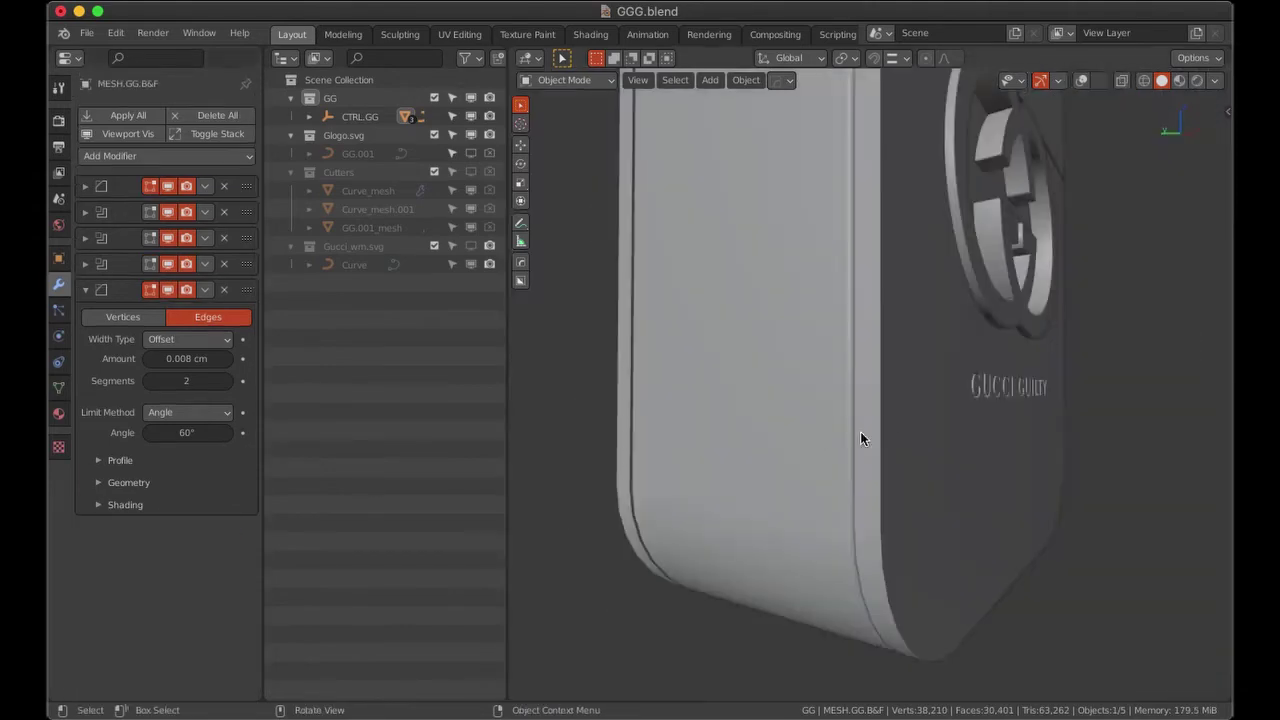
pyautogui.click(869, 329)
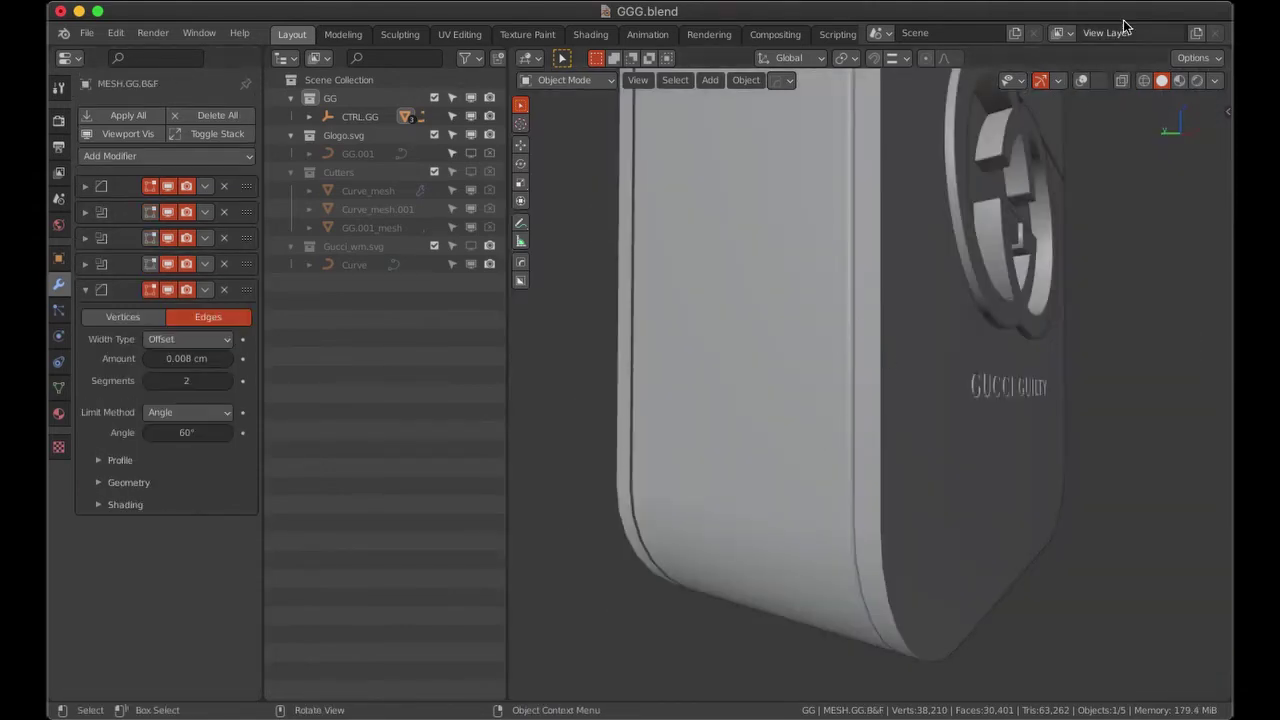
pyautogui.click(884, 464)
pyautogui.moveTo(884, 464); pyautogui.dragTo(882, 456, button='middle')
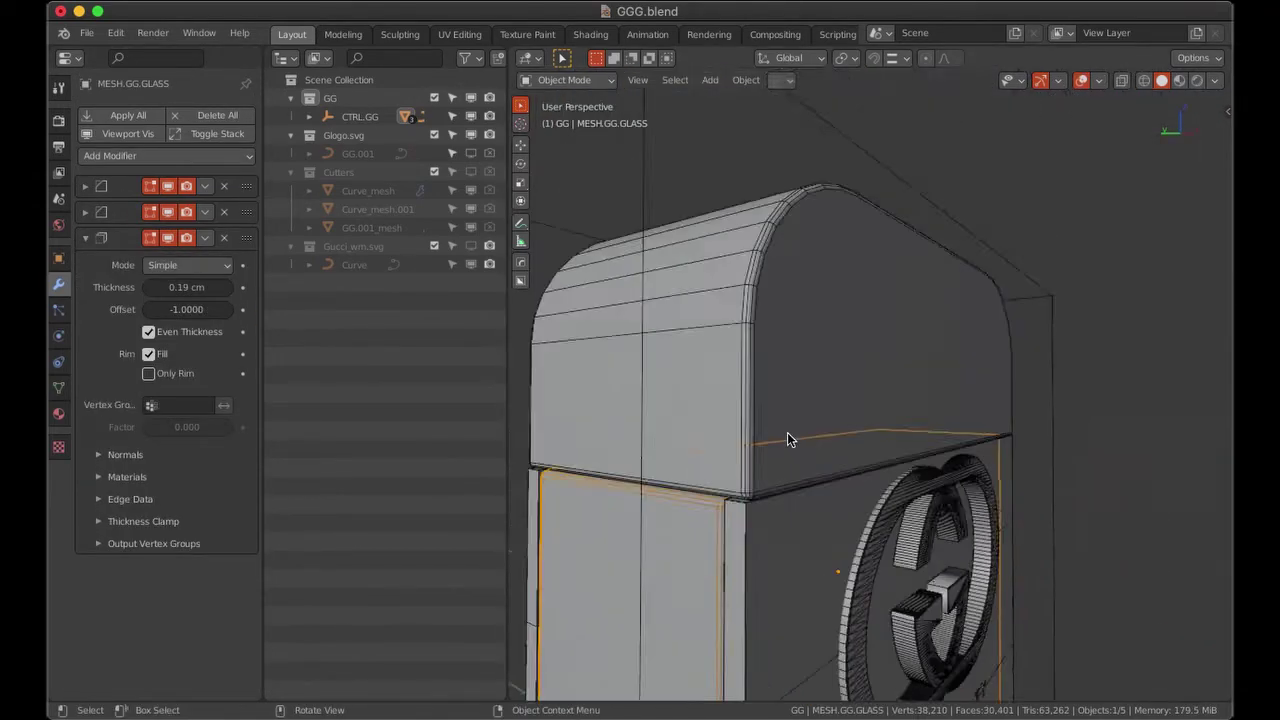
# Isolate MESH.GG.B&F in Local View in Edit Mode and select its right vertical edge loop.
pyautogui.scroll(-5, 882, 456)
pyautogui.click(898, 464)
pyautogui.press('Tab')
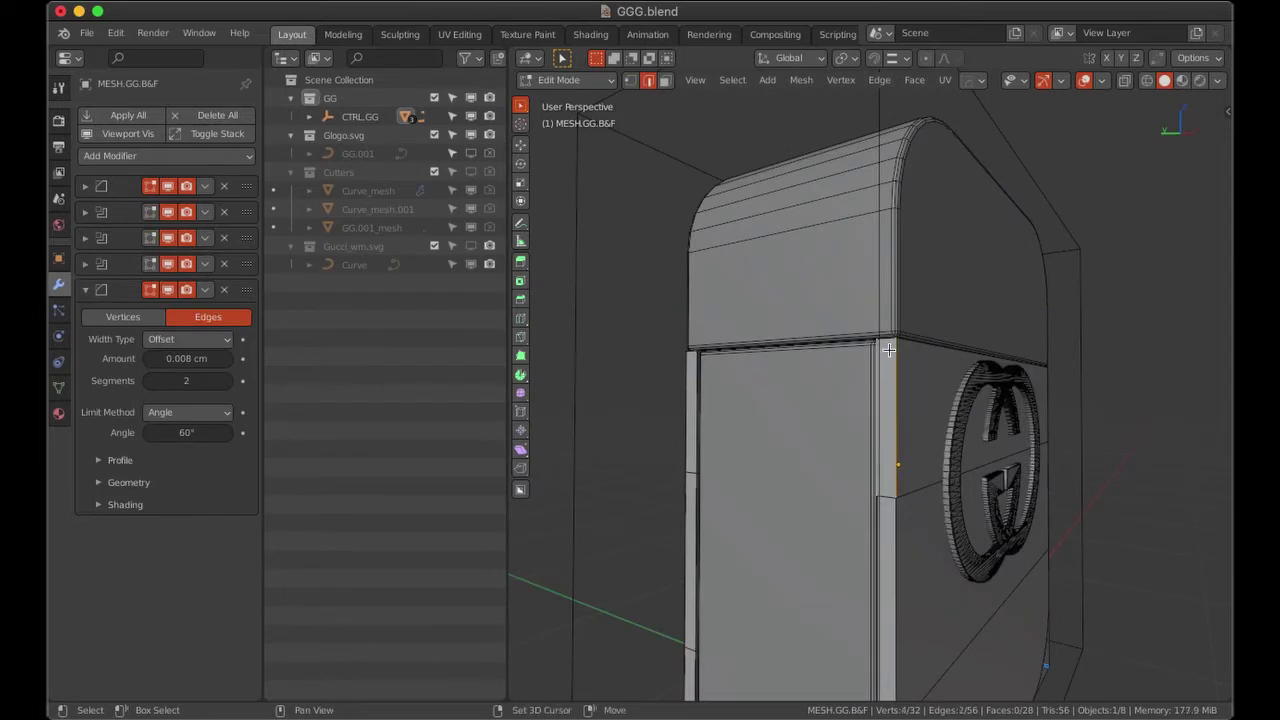
pyautogui.press('KP_Divide')
pyautogui.scroll(-3, 810, 421)
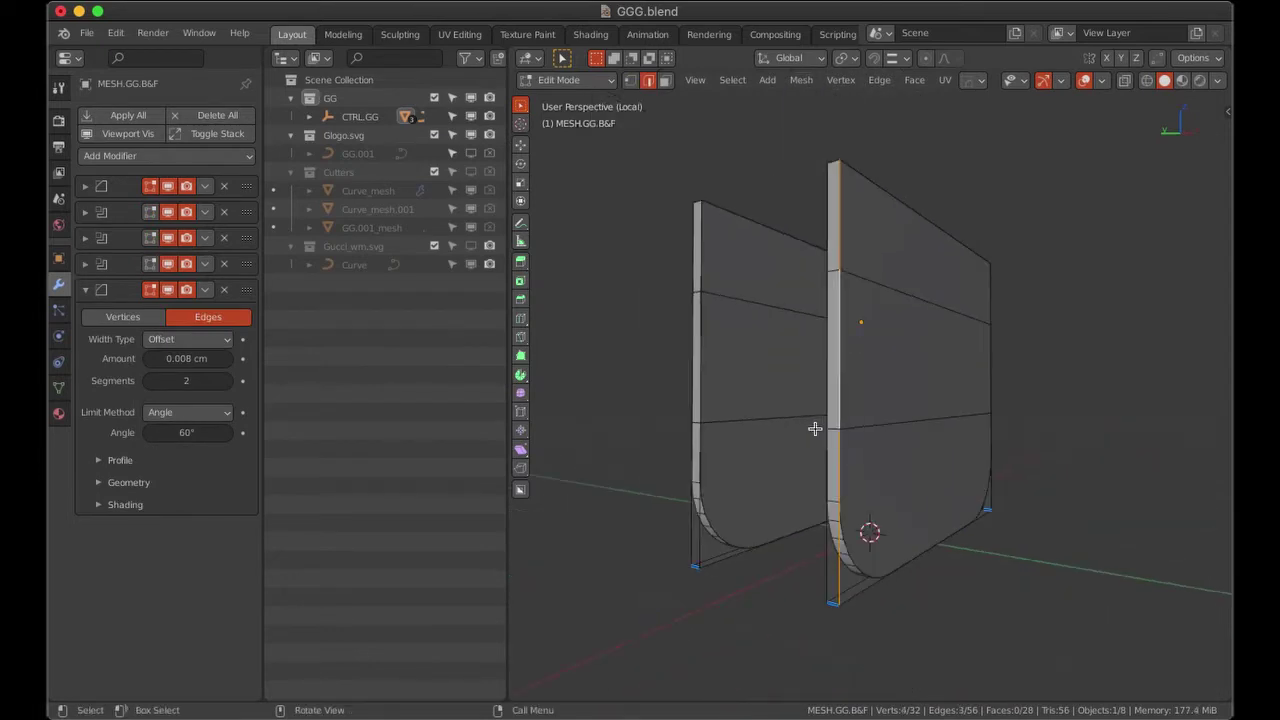
pyautogui.keyDown('alt'); pyautogui.keyDown('shift'); pyautogui.click(1000, 353); pyautogui.keyUp('shift'); pyautogui.keyUp('alt')
pyautogui.moveTo(1006, 449); pyautogui.dragTo(746, 525, button='middle')
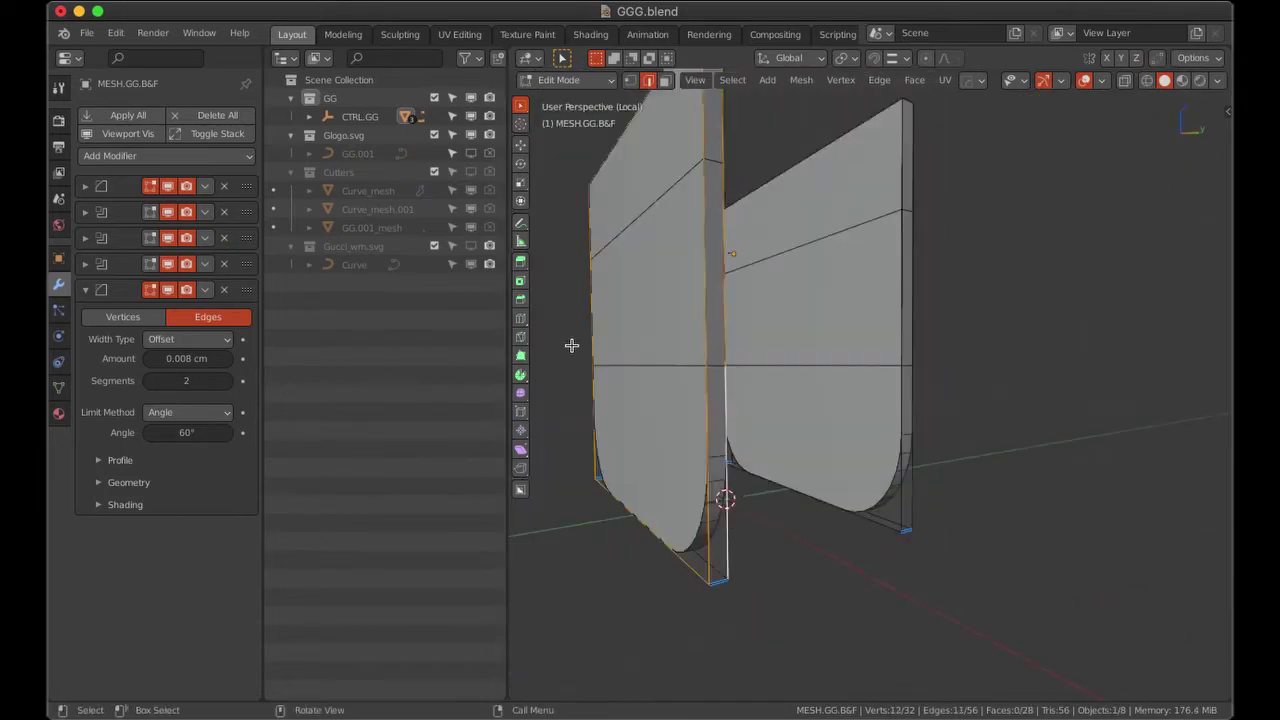
pyautogui.moveTo(571, 345); pyautogui.dragTo(770, 185, button='middle')
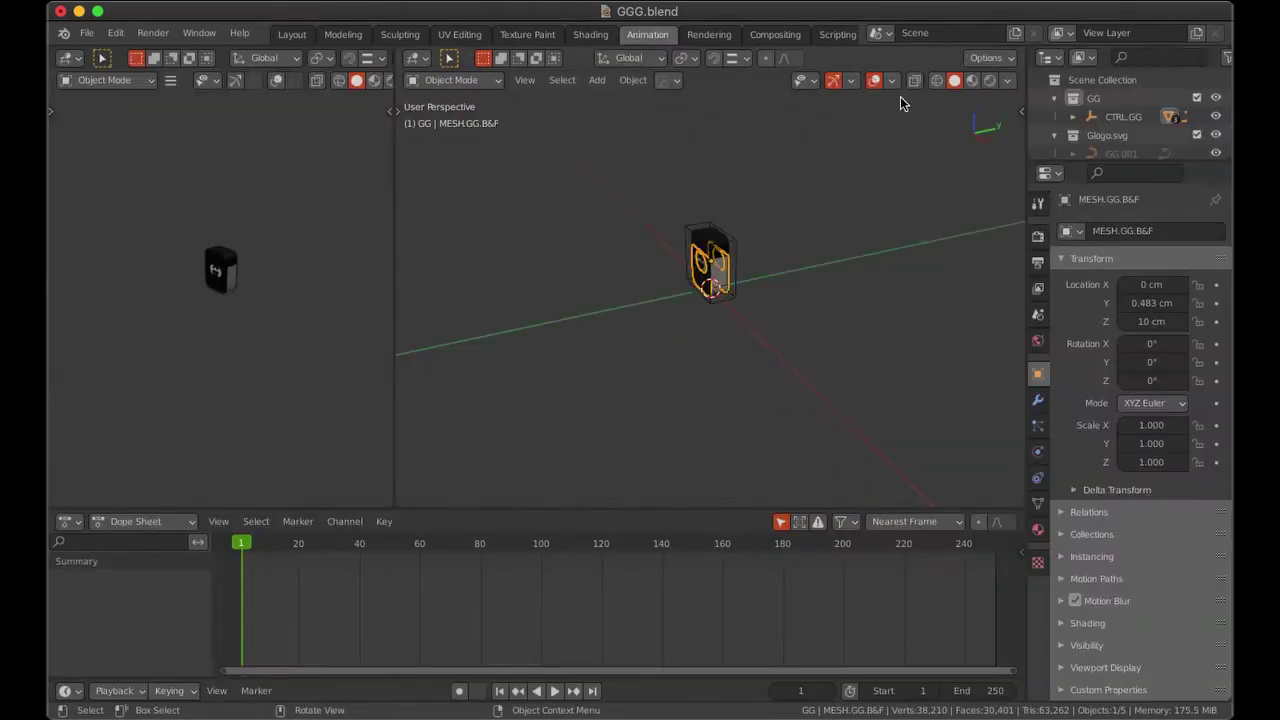
pyautogui.click(590, 34)
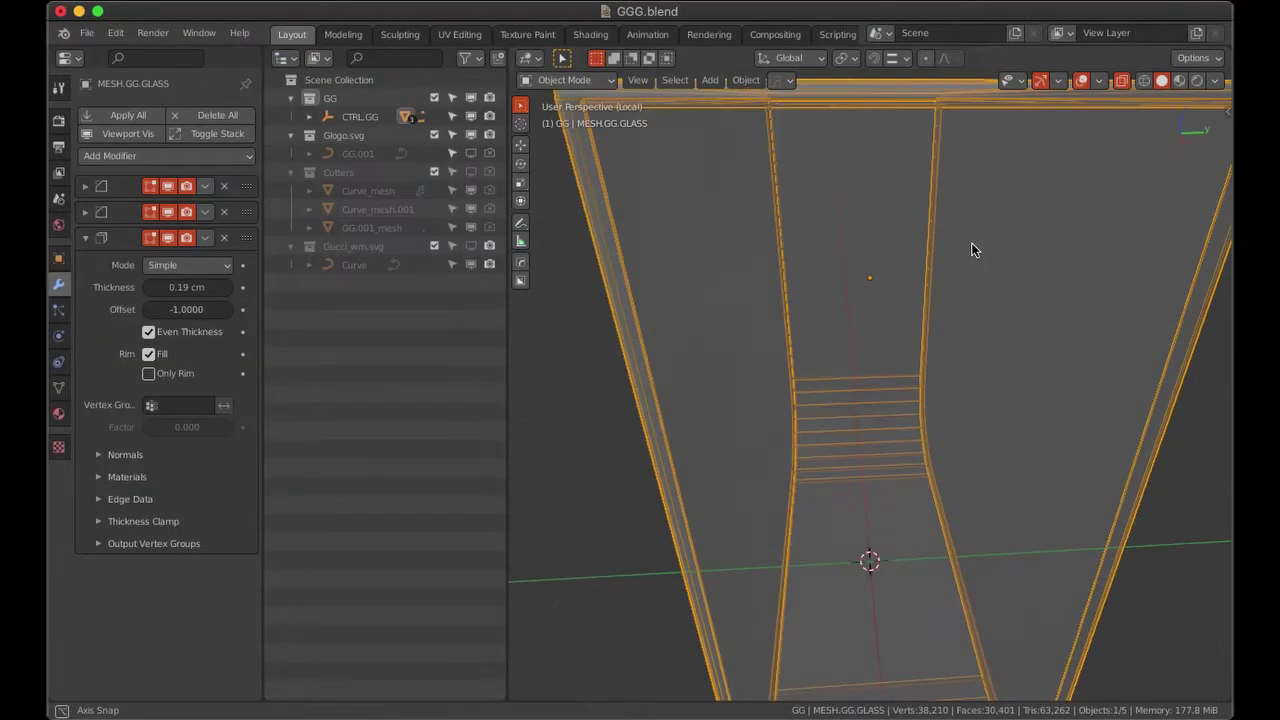
# Move the glass's Solidify modifier to the top, increase the wall thickness, and apply it.
pyautogui.moveTo(246, 237); pyautogui.dragTo(234, 163)
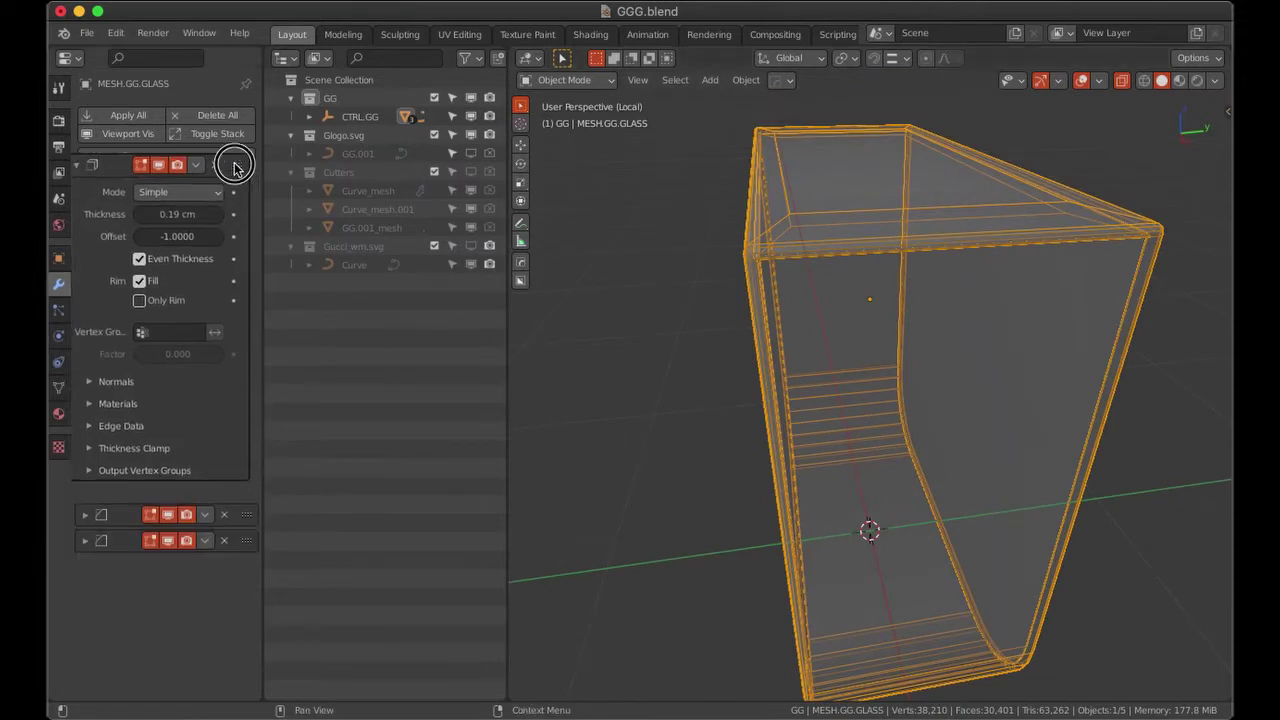
pyautogui.press('KP_3')
pyautogui.scroll(5, 799, 429)
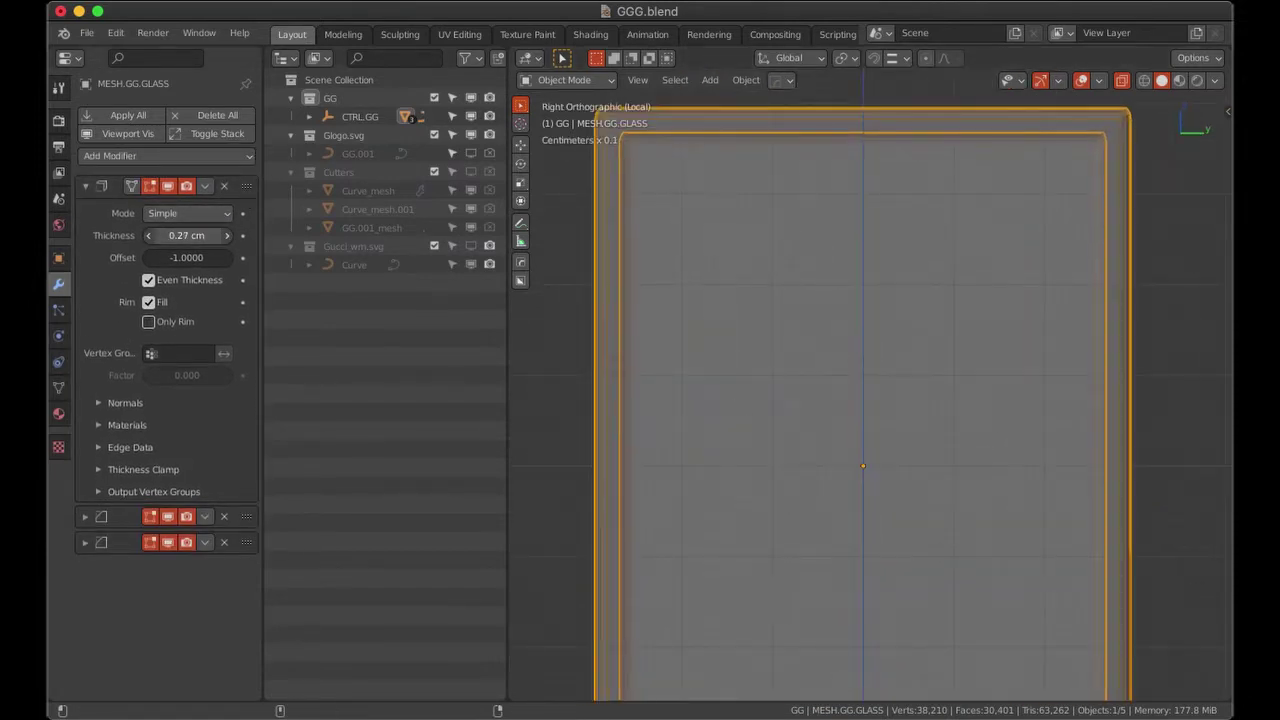
pyautogui.scroll(-4, 884, 508)
pyautogui.moveTo(187, 235)
pyautogui.mouseDown()
pyautogui.moveTo(240, 235)
pyautogui.moveTo(165, 235)
pyautogui.mouseUp()
pyautogui.click(165, 235)
pyautogui.press('Return')
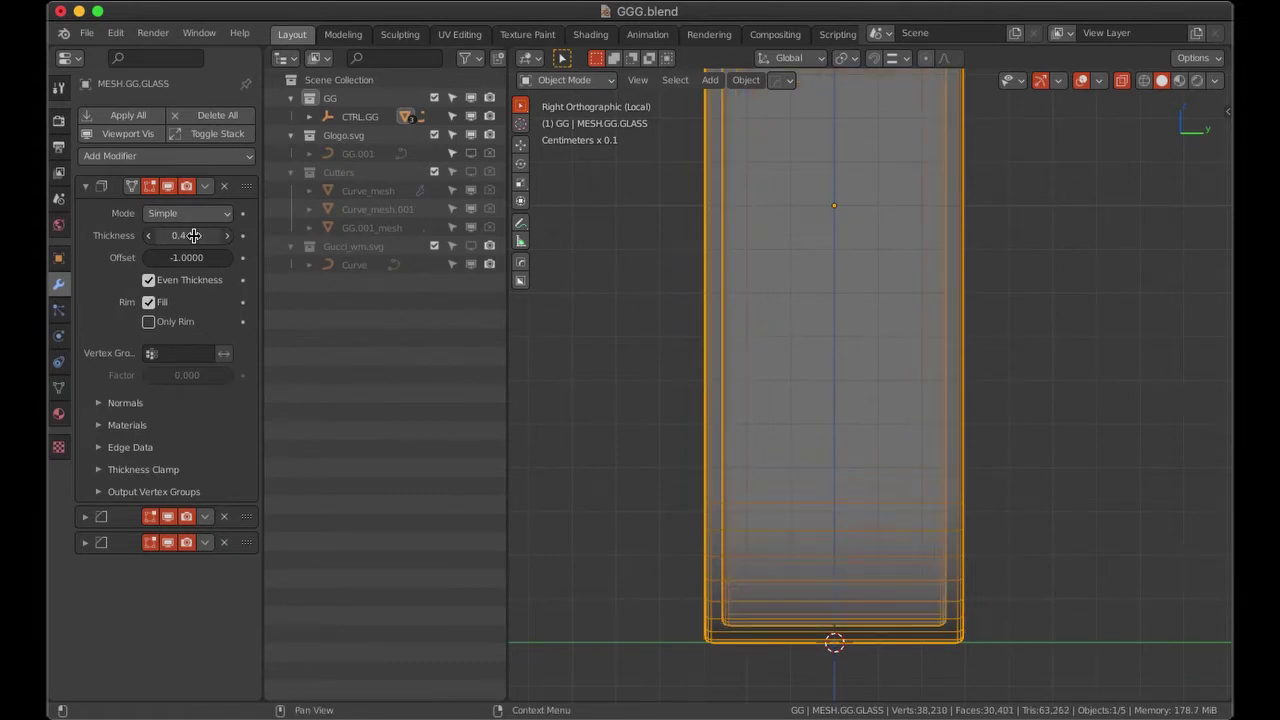
pyautogui.scroll(-2, 951, 353)
pyautogui.scroll(1, 877, 351)
pyautogui.hotkey('ctrl', 'a')
# Select two faces of the glass in Edit Mode and test duplicating them.
pyautogui.press('Tab')
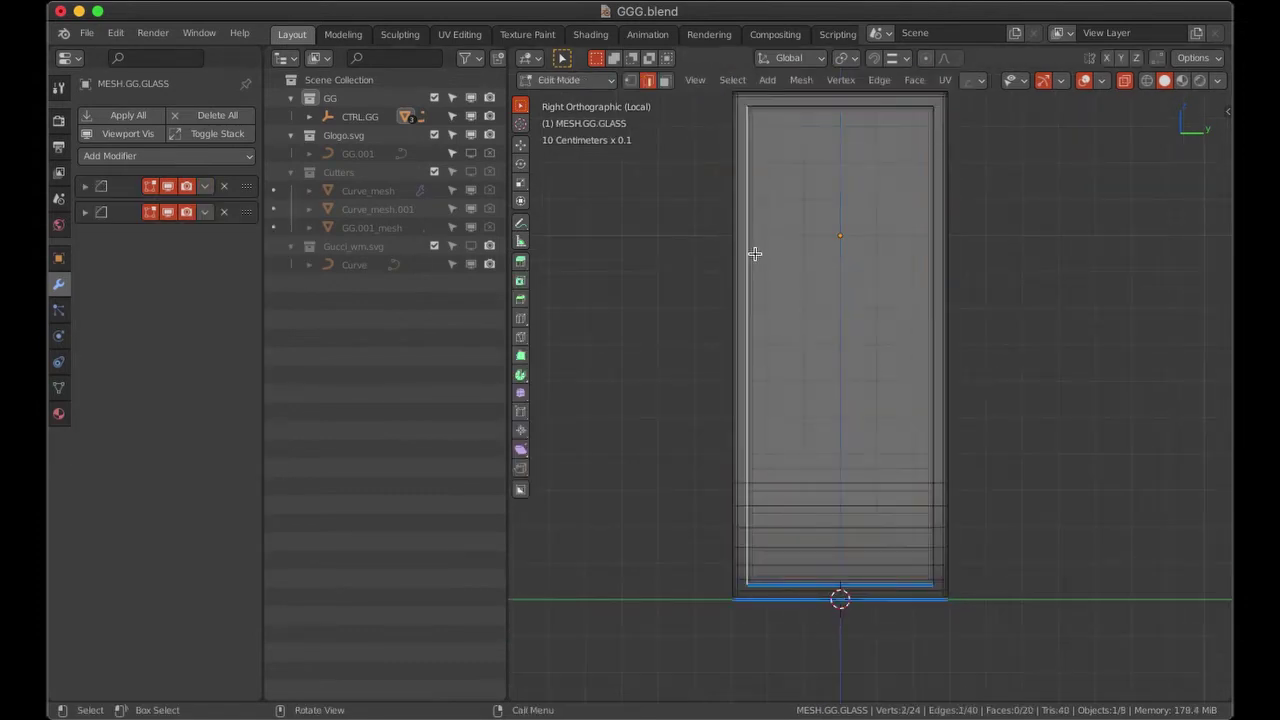
pyautogui.moveTo(858, 382)
pyautogui.mouseDown(button='middle')
pyautogui.moveTo(854, 420)
pyautogui.moveTo(925, 187)
pyautogui.mouseUp(button='middle')
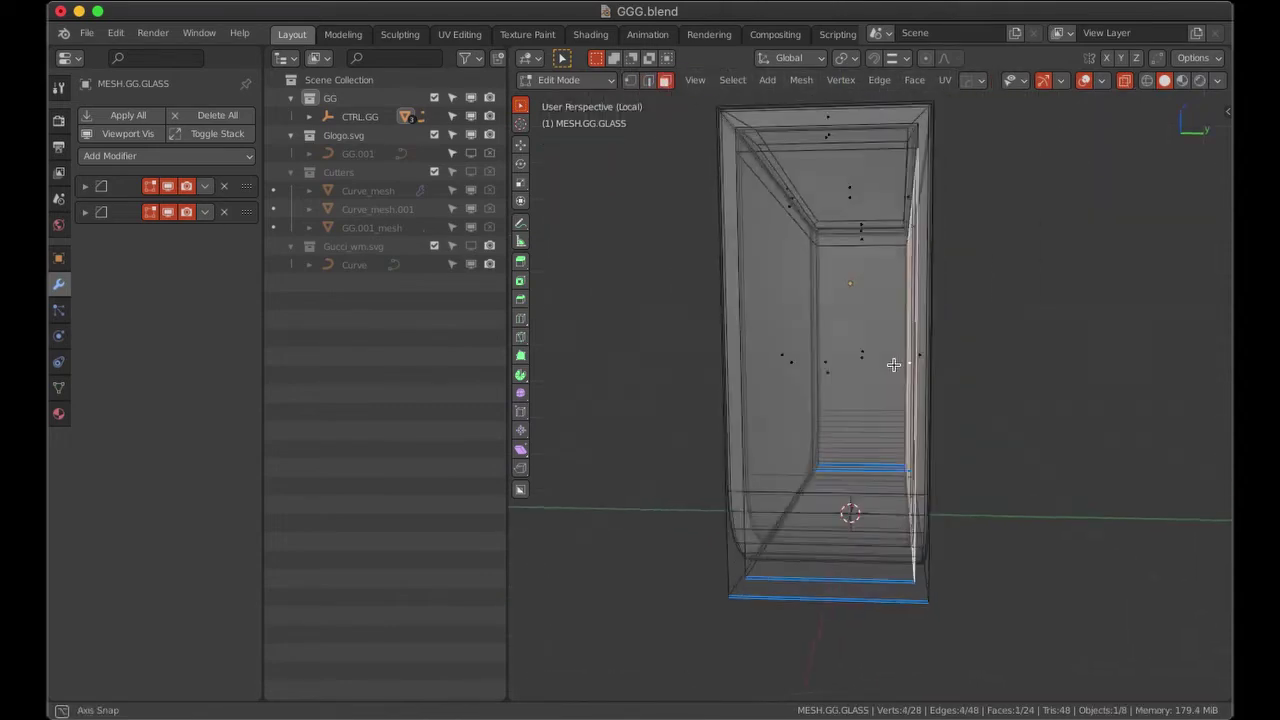
pyautogui.keyDown('alt'); pyautogui.click(894, 363); pyautogui.keyUp('alt')
pyautogui.moveTo(894, 363)
pyautogui.mouseDown(button='middle')
pyautogui.moveTo(824, 537)
pyautogui.moveTo(829, 491)
pyautogui.mouseUp(button='middle')
pyautogui.press('g')
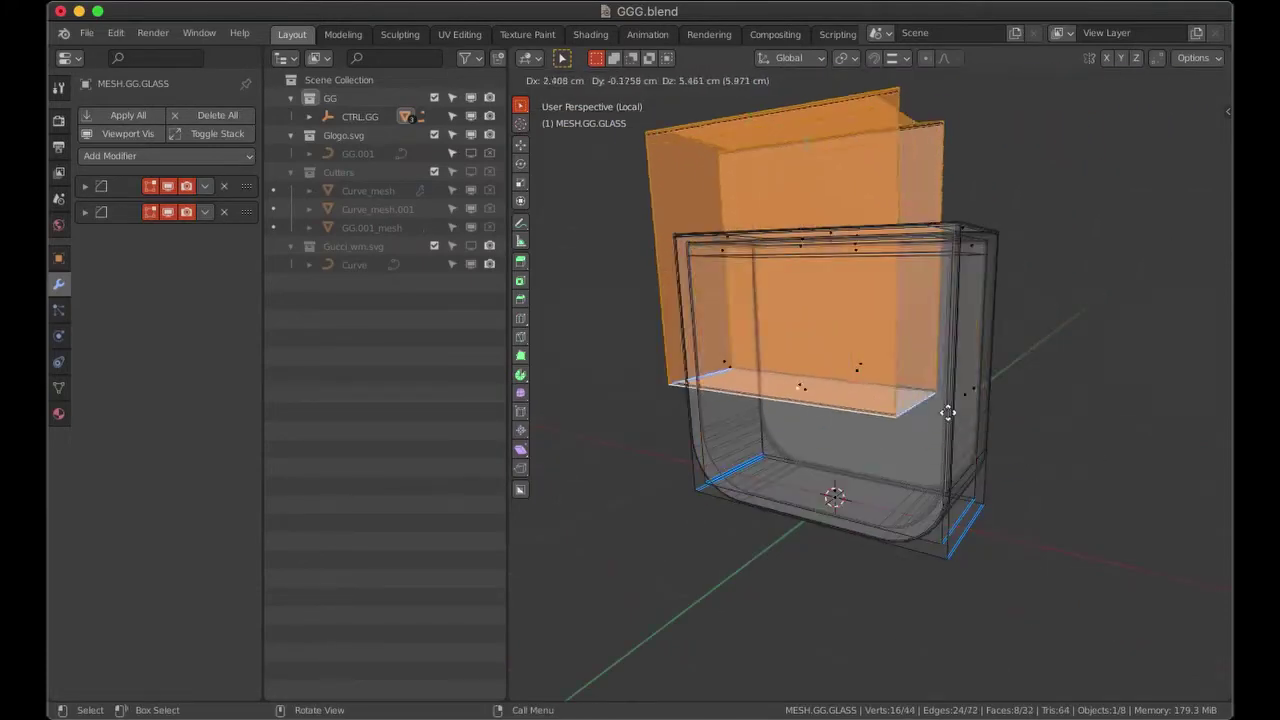
pyautogui.moveTo(946, 409)
pyautogui.mouseDown(button='middle')
pyautogui.moveTo(877, 423)
pyautogui.moveTo(1057, 474)
pyautogui.moveTo(969, 288)
pyautogui.mouseUp(button='middle')
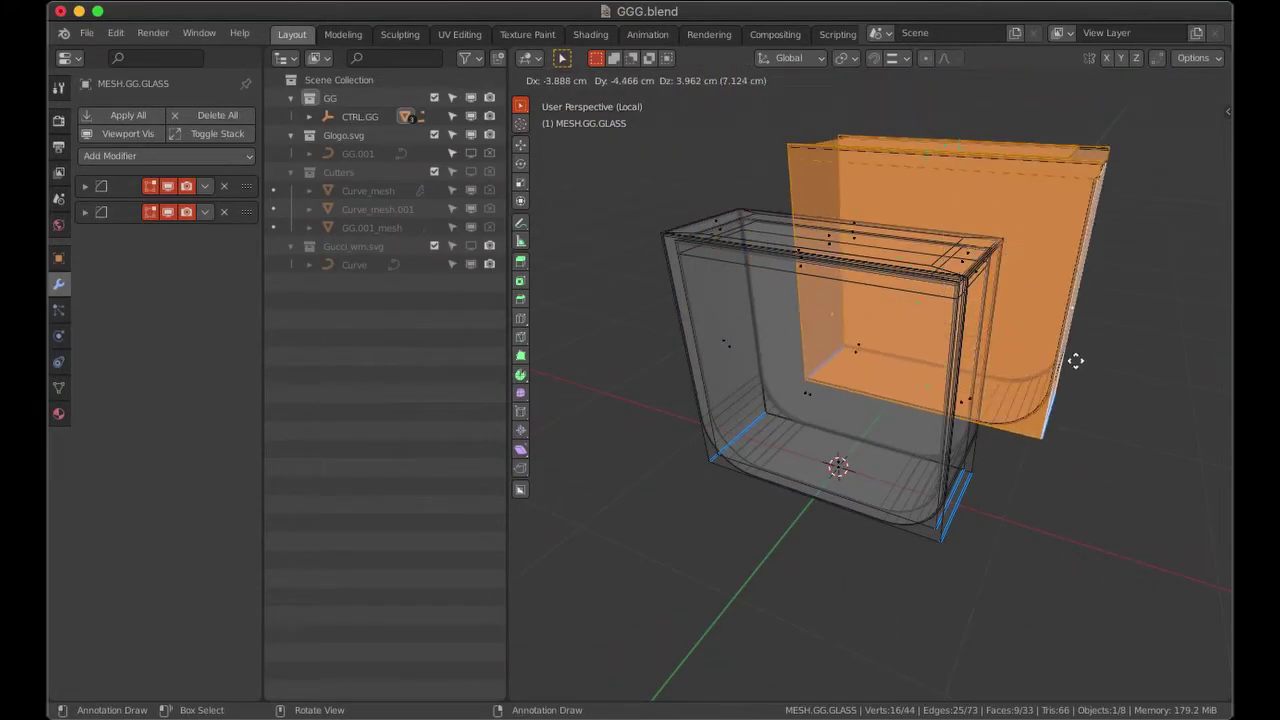
pyautogui.rightClick(1074, 357)
# Toggle see-through display while orbiting to inspect the selected glass faces.
pyautogui.moveTo(1074, 357); pyautogui.dragTo(1110, 200, button='middle')
pyautogui.click(1124, 80)
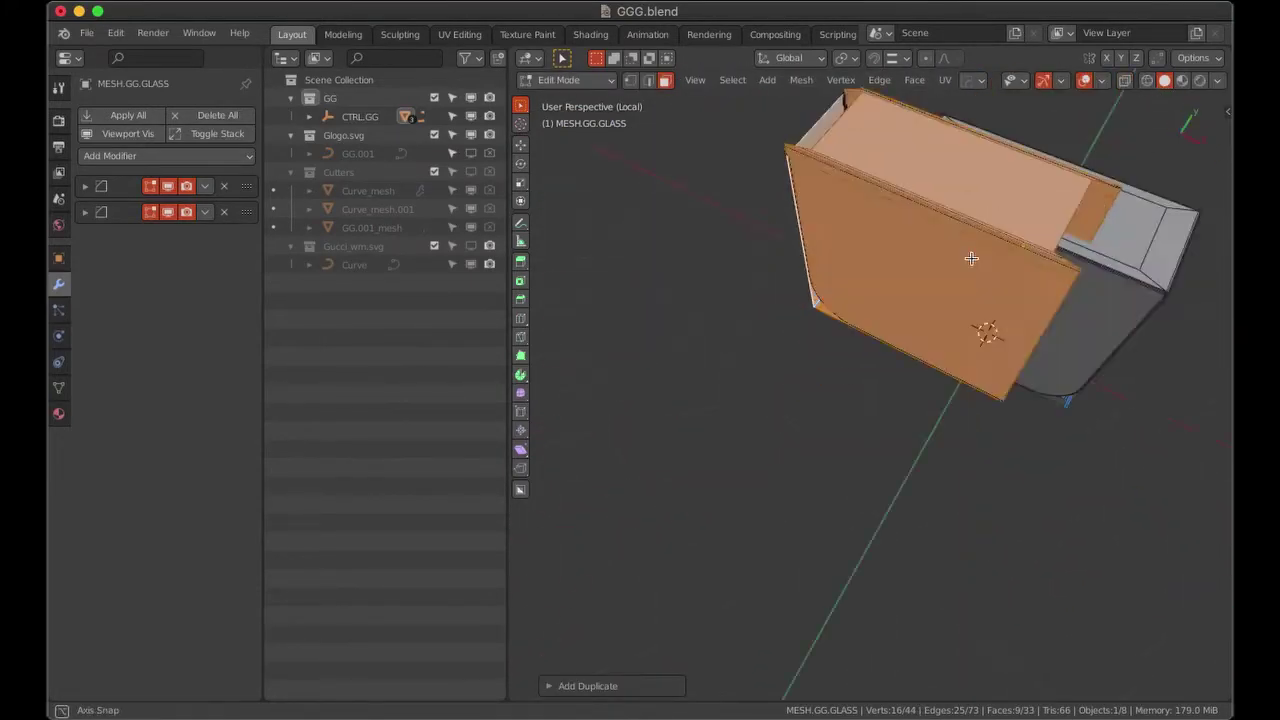
pyautogui.moveTo(950, 400)
pyautogui.mouseDown(button='middle')
pyautogui.moveTo(1050, 450)
pyautogui.moveTo(729, 397)
pyautogui.moveTo(900, 420)
pyautogui.mouseUp(button='middle')
pyautogui.click(1124, 80)
pyautogui.hotkey('alt', 'z')
pyautogui.press('g')
pyautogui.rightClick(765, 277)
pyautogui.press('g')
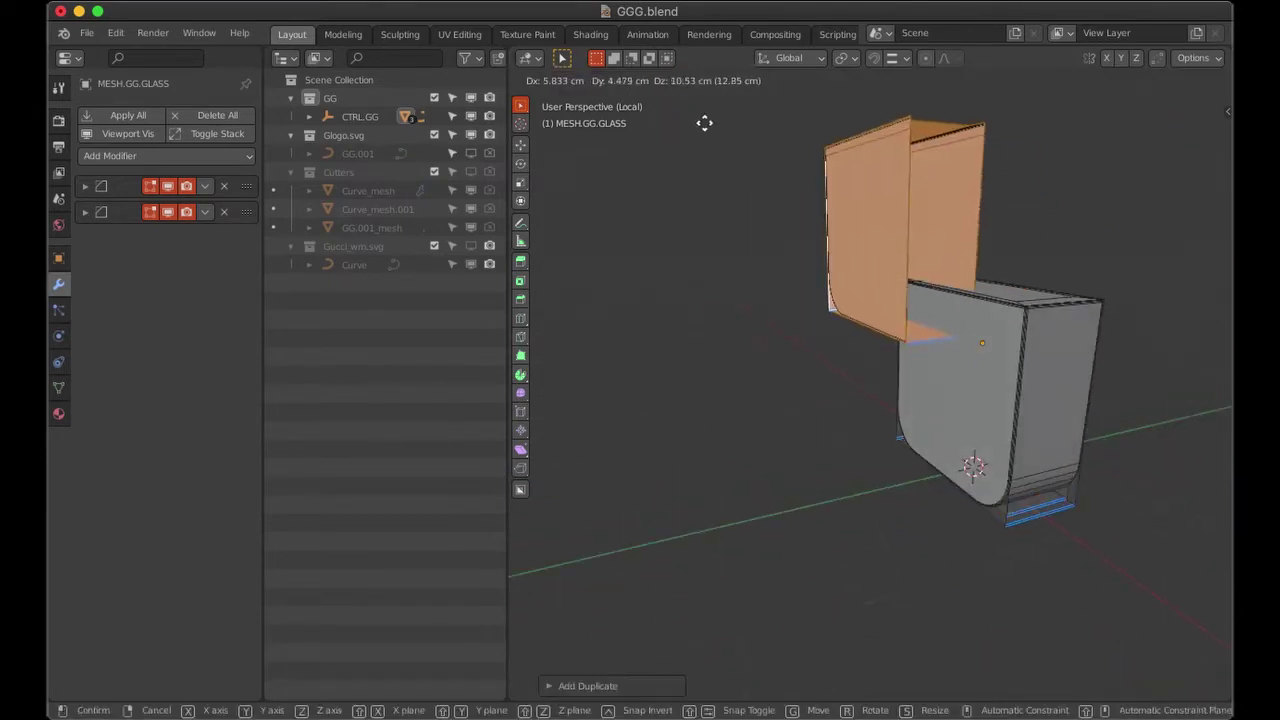
pyautogui.rightClick(918, 268)
pyautogui.click(1124, 80)
pyautogui.moveTo(1157, 443)
pyautogui.mouseDown(button='middle')
pyautogui.moveTo(1086, 414)
pyautogui.moveTo(766, 357)
pyautogui.mouseUp(button='middle')
pyautogui.click(1124, 80)
# Duplicate the selected glass faces in place, leaving the copy unmoved.
pyautogui.hotkey('shift', 'd')
pyautogui.rightClick(897, 137)
pyautogui.moveTo(897, 137); pyautogui.dragTo(778, 128, button='middle')
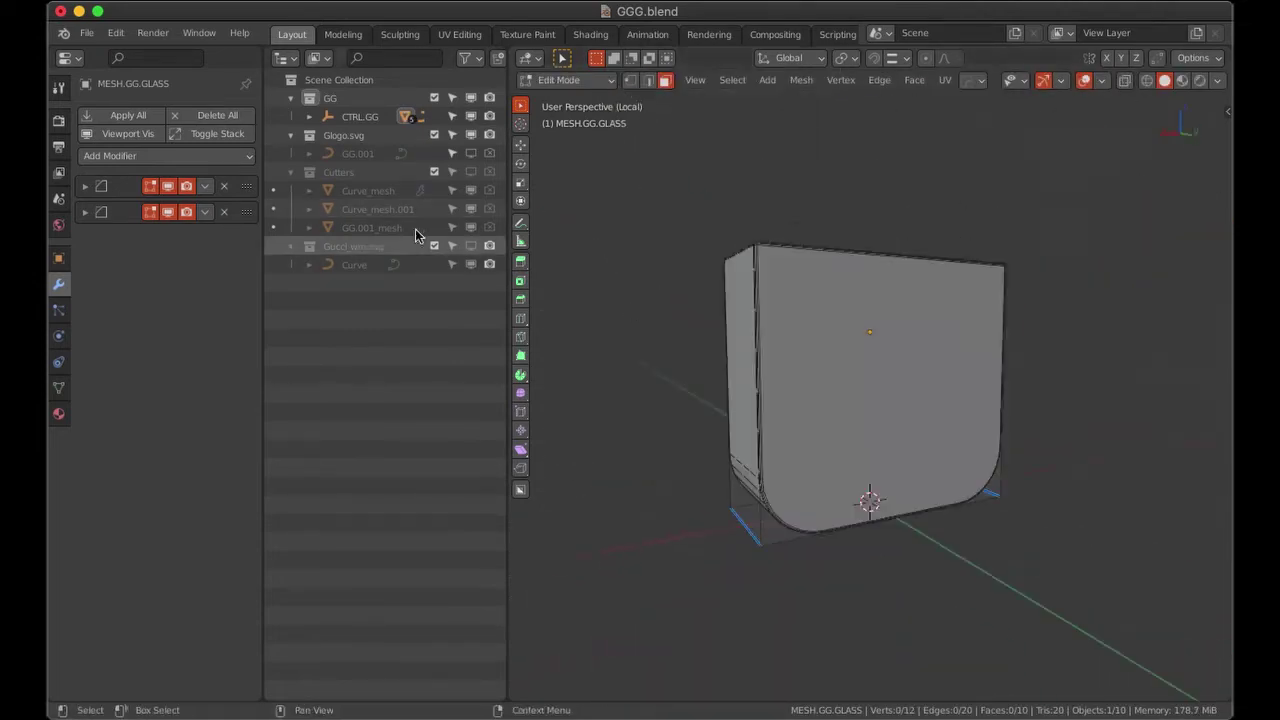
pyautogui.hotkey('ctrl', 'z')
pyautogui.hotkey('ctrl', 'z')
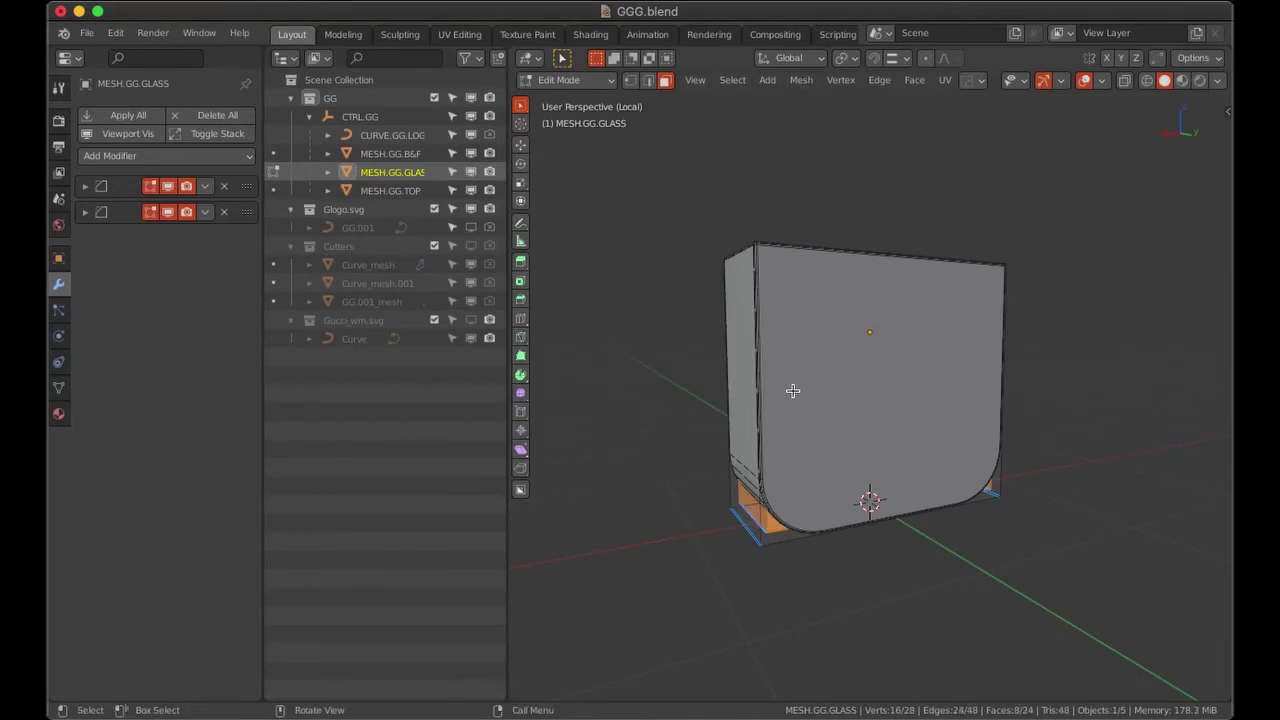
pyautogui.press('Escape')
pyautogui.press('g')
pyautogui.press('Escape')
pyautogui.hotkey('alt', 'z')
pyautogui.moveTo(790, 380)
pyautogui.mouseDown(button='middle')
pyautogui.moveTo(842, 371)
pyautogui.moveTo(870, 300)
pyautogui.mouseUp(button='middle')
pyautogui.hotkey('alt', 'z')
pyautogui.hotkey('shift', 'd')
pyautogui.rightClick(875, 282)
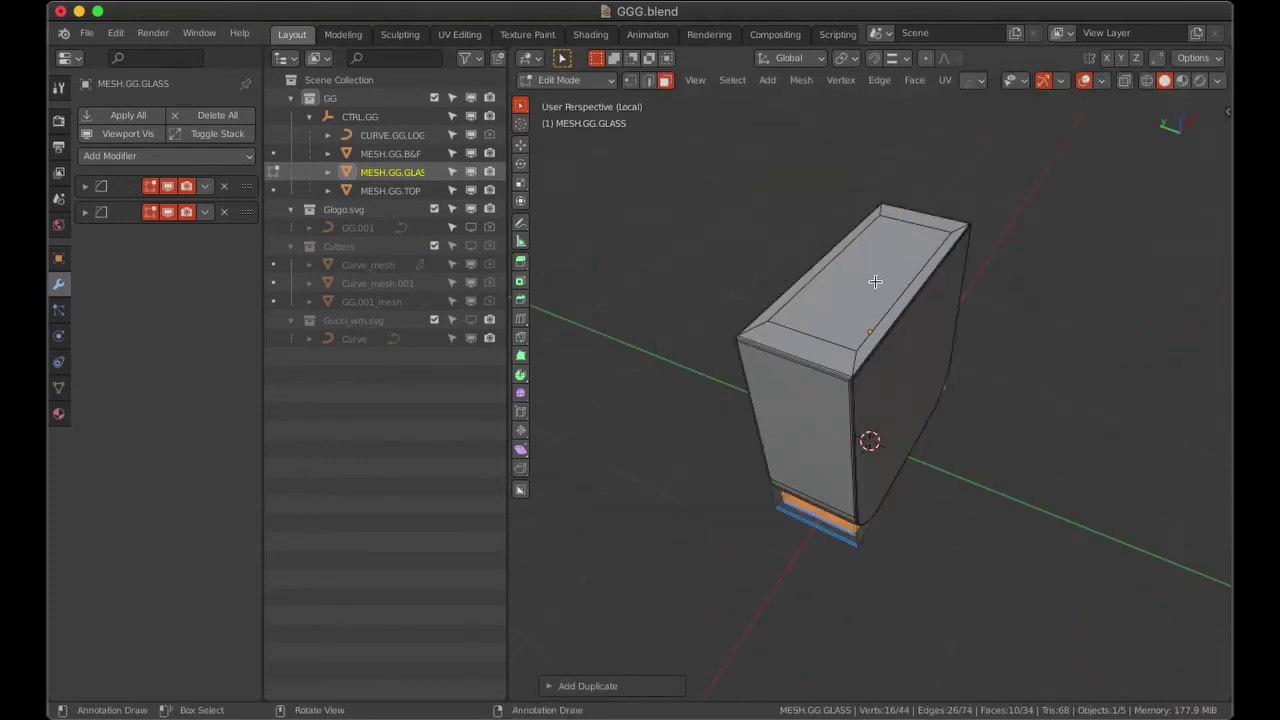
# Separate the copy into MESH.GG.GLASS.001 and delete all its top faces to open it.
pyautogui.press('Tab')
pyautogui.click(767, 317)
pyautogui.press('Tab')
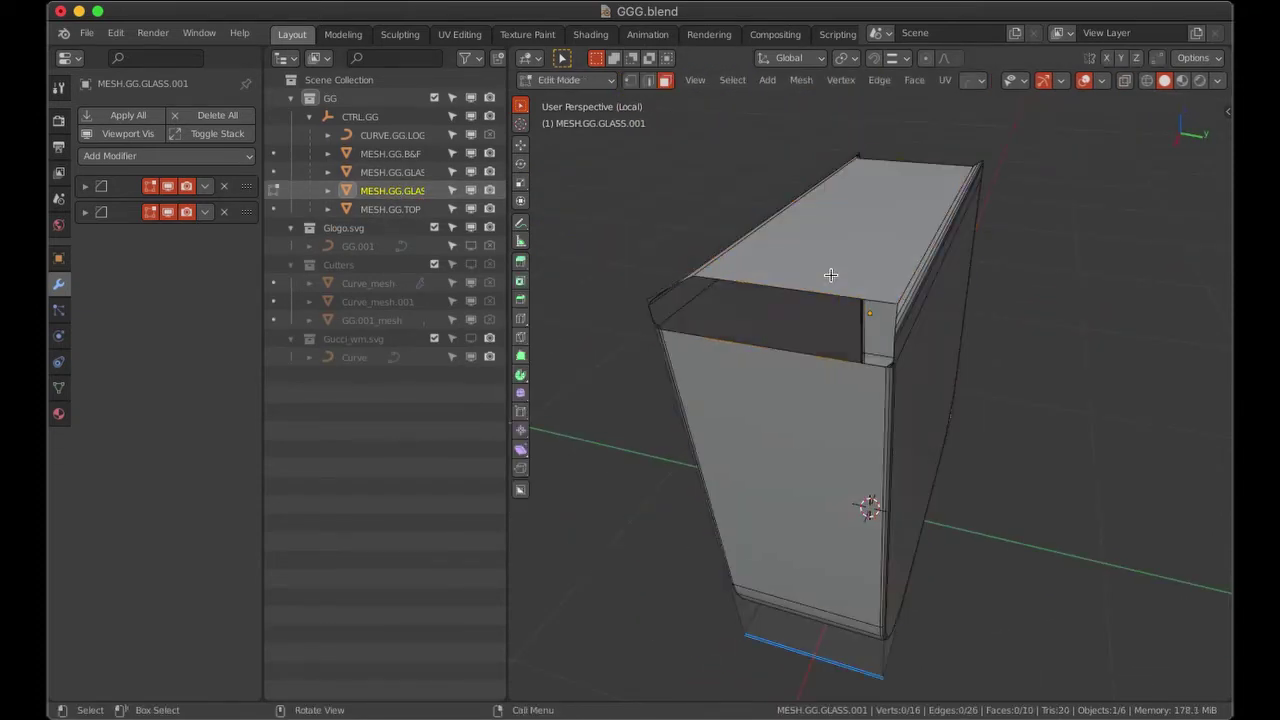
pyautogui.scroll(3, 831, 274)
pyautogui.click(757, 241)
pyautogui.press('x')
pyautogui.click(746, 323)
pyautogui.moveTo(746, 323)
pyautogui.mouseDown(button='middle')
pyautogui.moveTo(800, 260)
pyautogui.moveTo(839, 247)
pyautogui.mouseUp(button='middle')
pyautogui.press('KP_1')
pyautogui.click(804, 226)
pyautogui.press('x')
pyautogui.click(806, 228)
# Check the opened top edge of the new piece and leave Edit Mode.
pyautogui.moveTo(879, 205); pyautogui.dragTo(743, 253, button='middle')
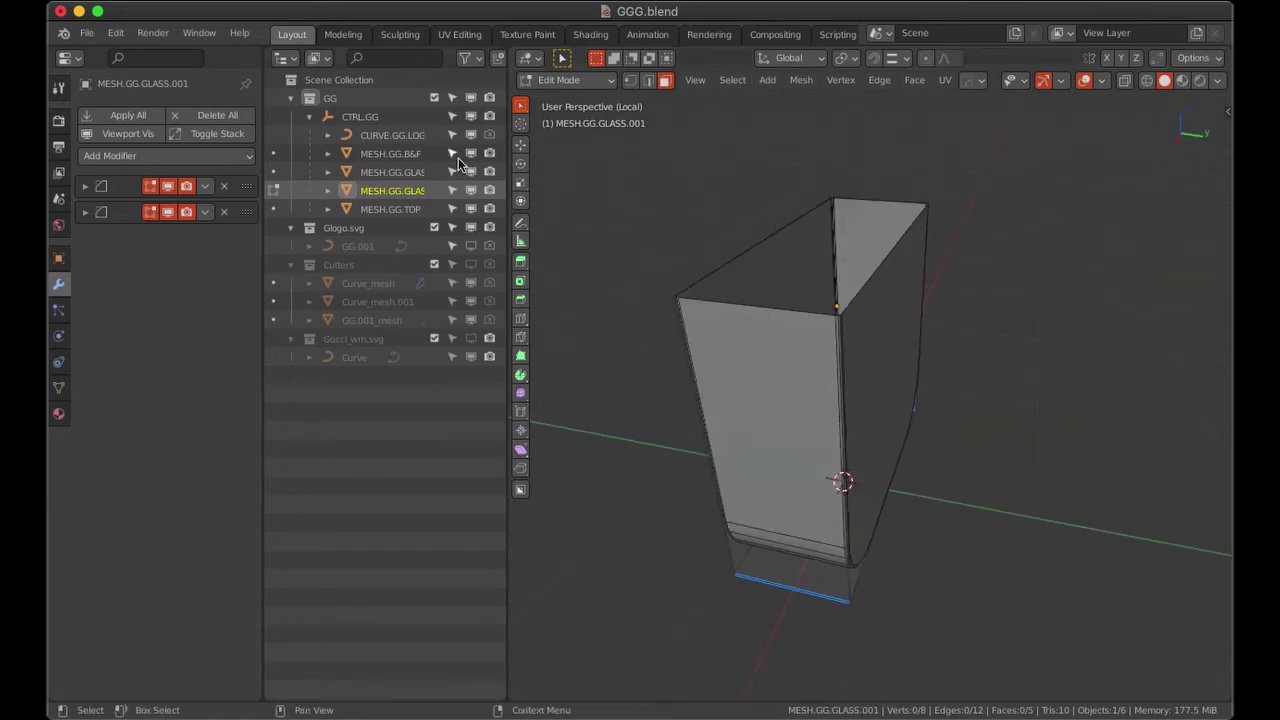
pyautogui.press('2')
pyautogui.click(743, 253)
pyautogui.press('Tab')
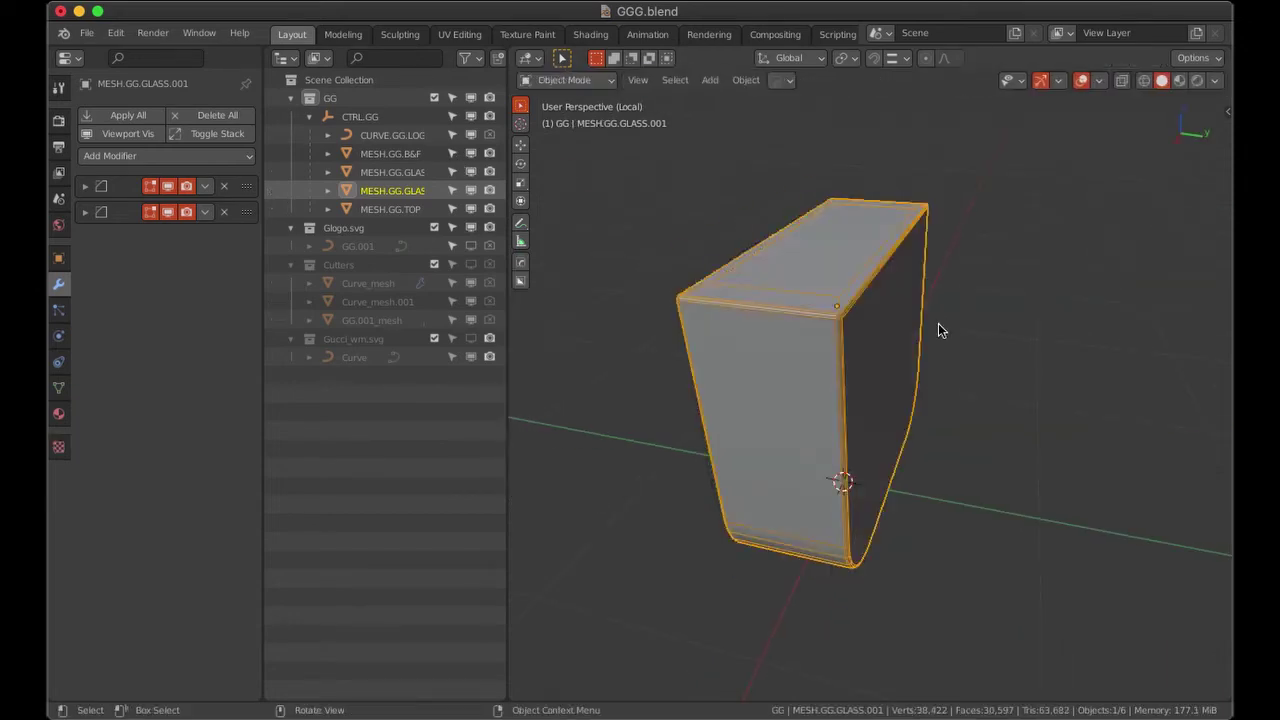
pyautogui.moveTo(938, 325); pyautogui.dragTo(810, 320, button='middle')
# Make the liquid's Glass material a single-user copy named Perfrume.
pyautogui.click(590, 34)
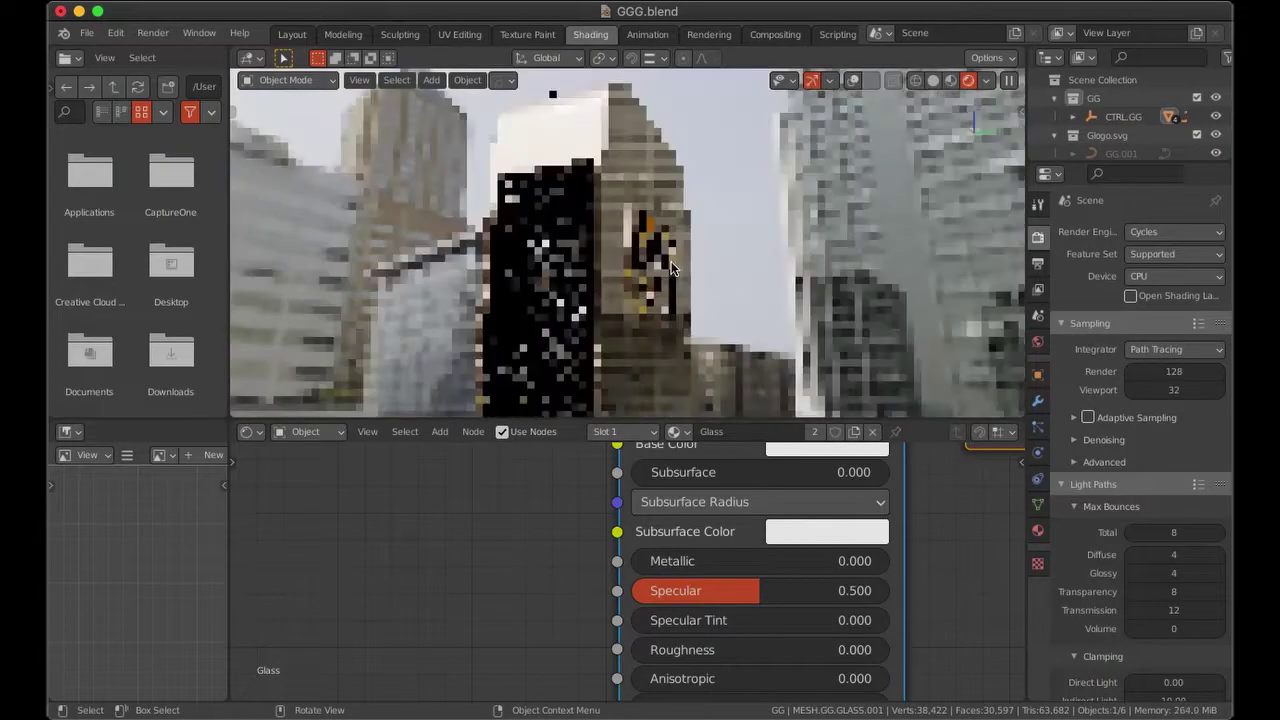
pyautogui.click(856, 432)
pyautogui.write('Per')
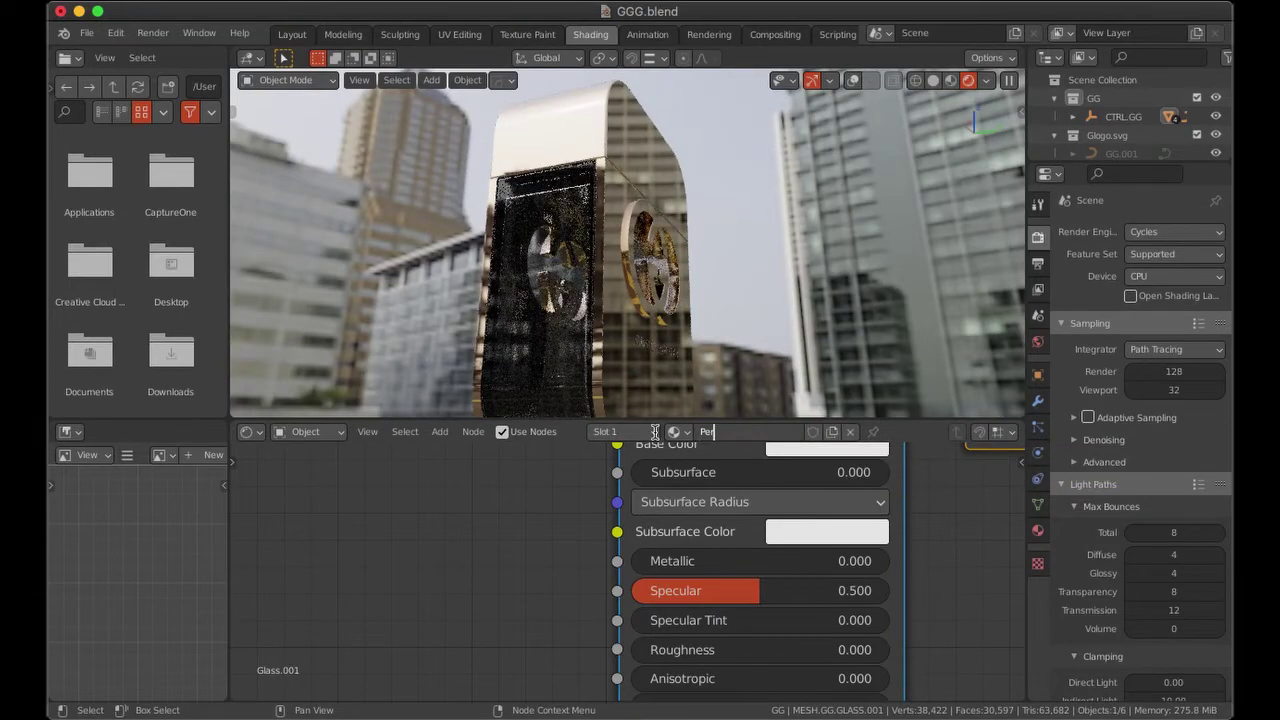
pyautogui.write('frume')
pyautogui.press('Return')
pyautogui.moveTo(731, 274); pyautogui.dragTo(797, 302, button='middle')
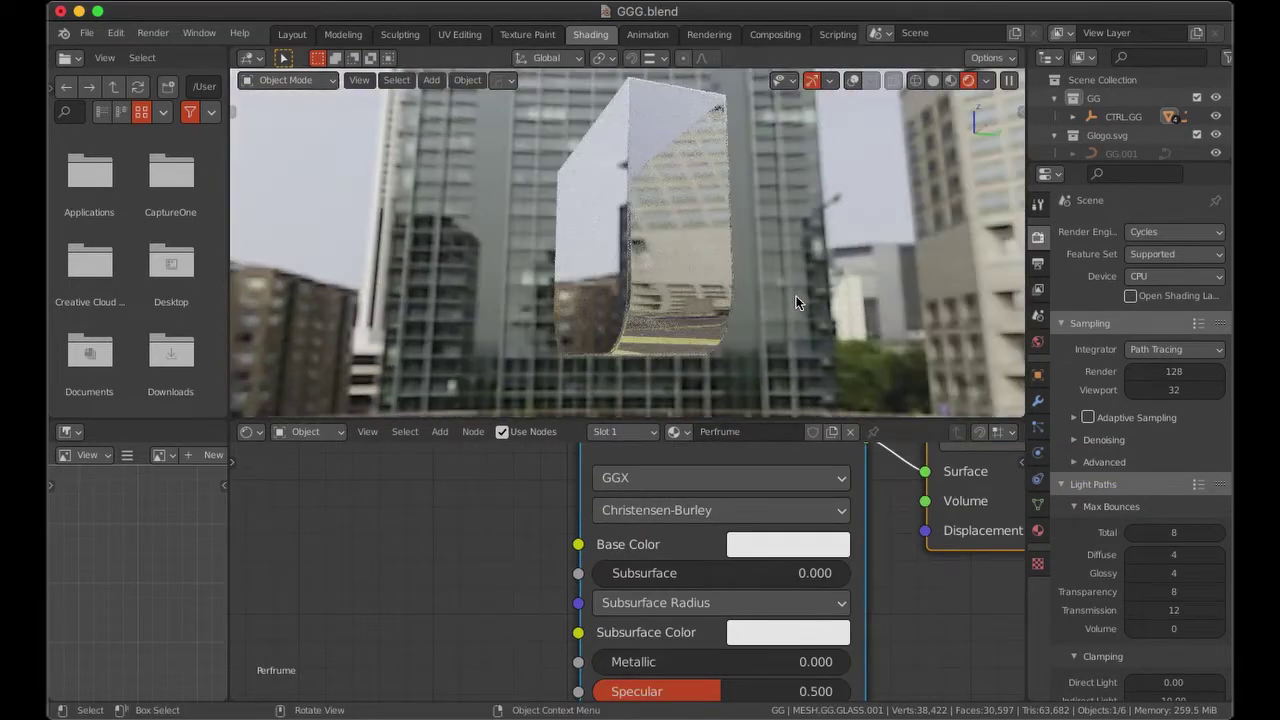
pyautogui.click(1038, 341)
pyautogui.click(1038, 503)
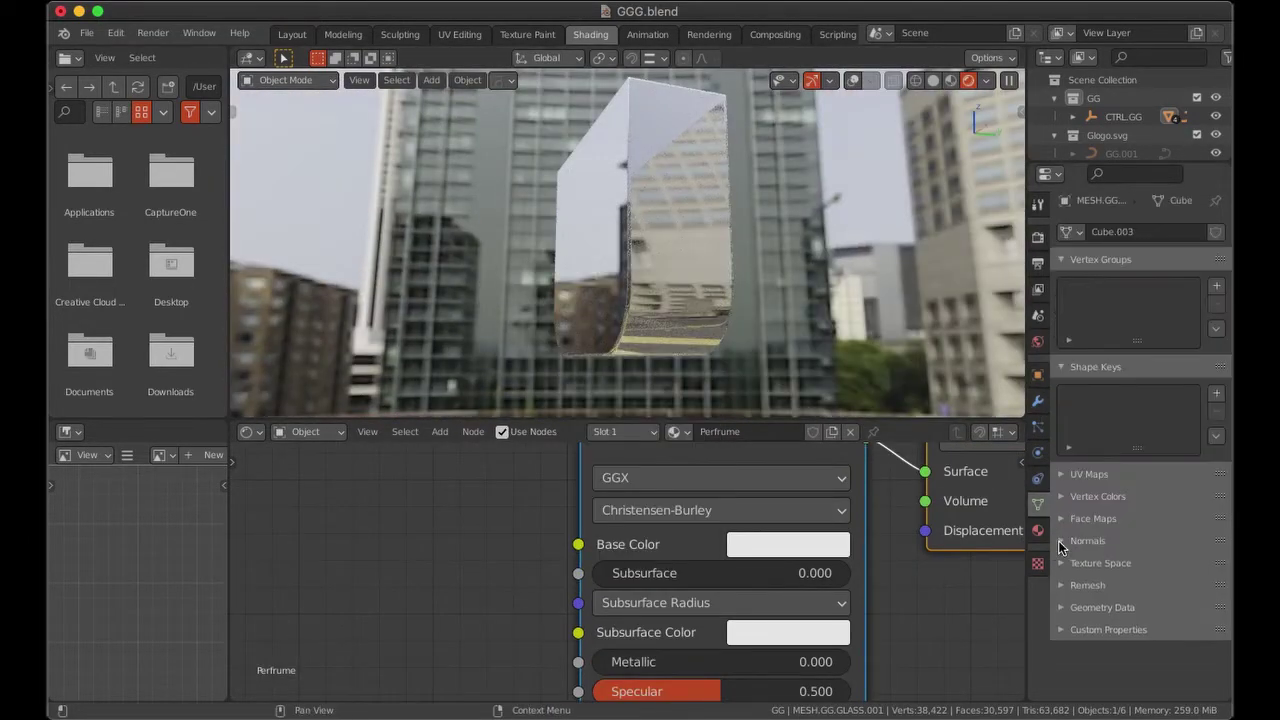
pyautogui.moveTo(700, 250); pyautogui.dragTo(640, 280, button='middle')
pyautogui.scroll(-3, 531, 491)
# Connect a pale yellow Volume Absorption node to the material's Volume input and set its density.
pyautogui.hotkey('shift', 'a')
pyautogui.write('vo')
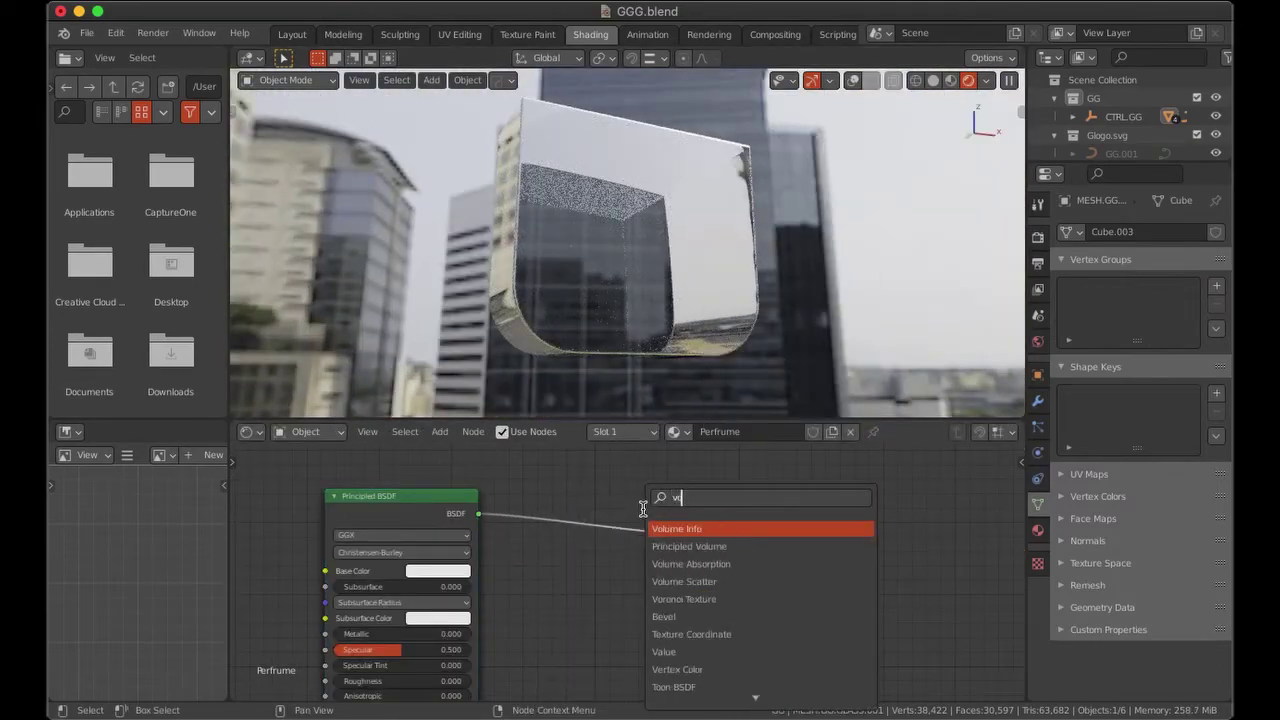
pyautogui.click(691, 564)
pyautogui.moveTo(640, 571); pyautogui.dragTo(695, 551)
pyautogui.click(616, 588)
pyautogui.click(657, 449)
pyautogui.doubleClick(594, 604)
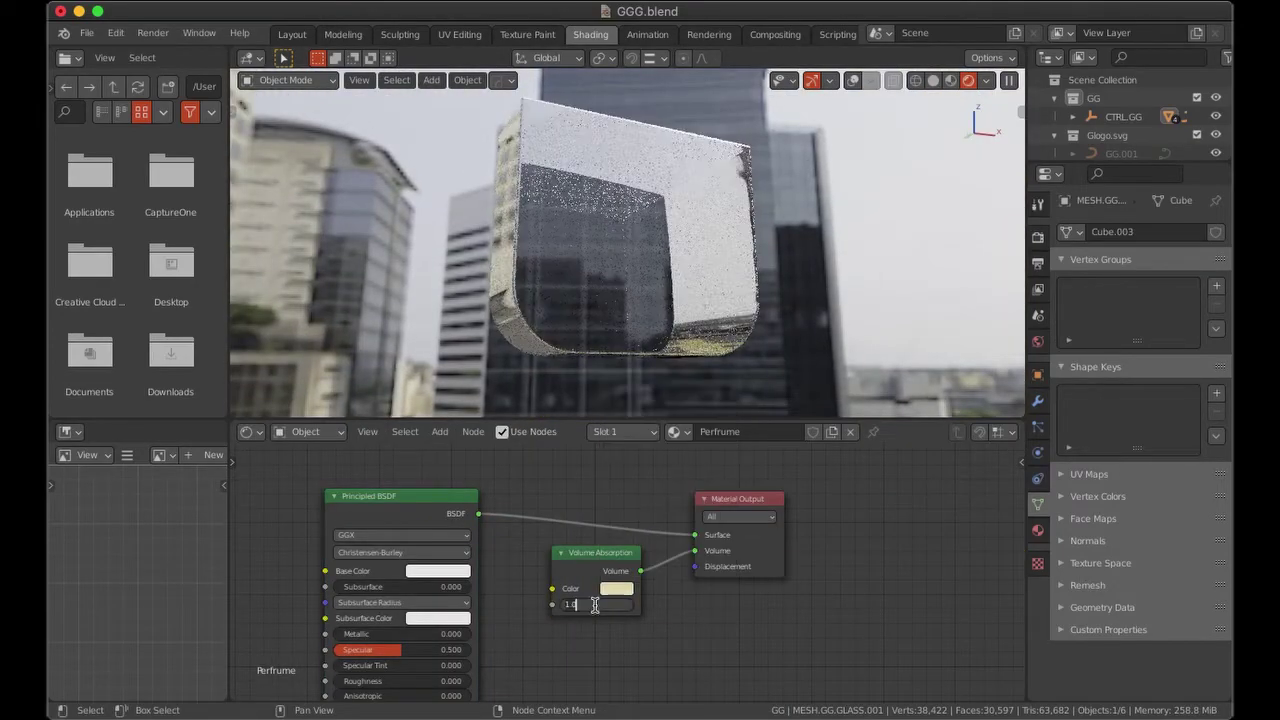
pyautogui.write('20')
pyautogui.press('Return')
pyautogui.moveTo(713, 257); pyautogui.dragTo(660, 300, button='middle')
pyautogui.click(616, 588)
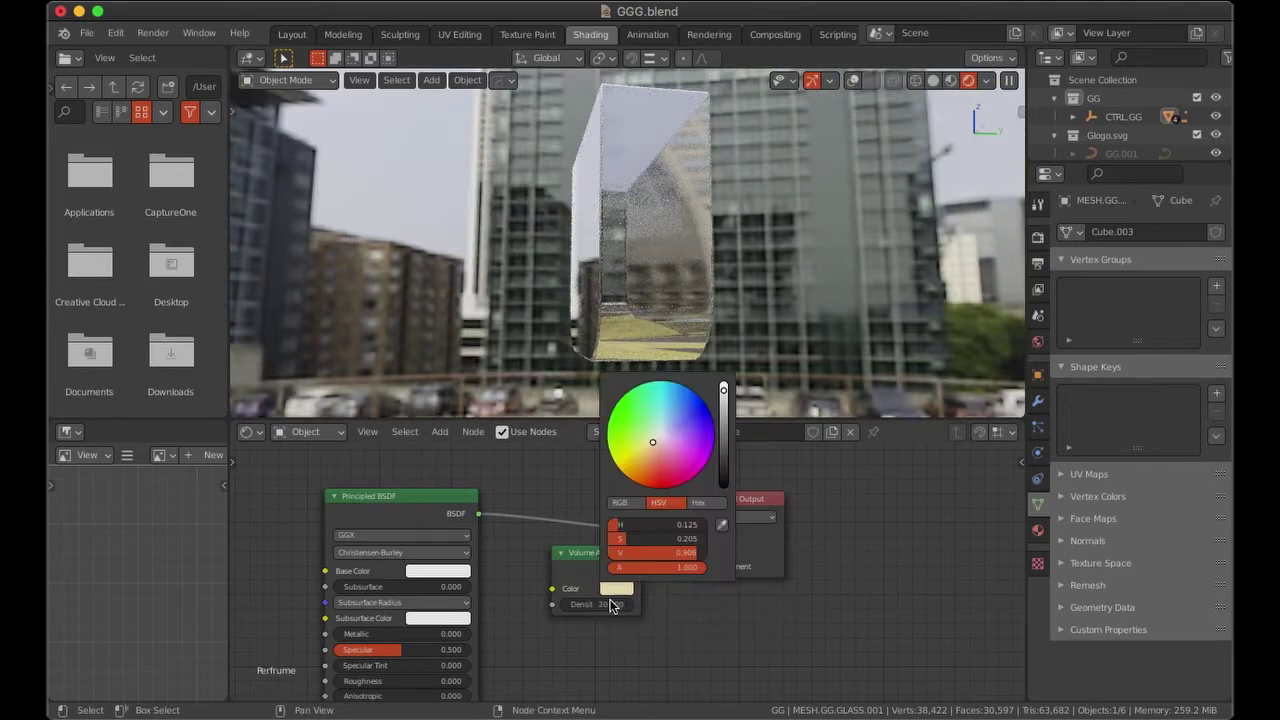
pyautogui.click(603, 605)
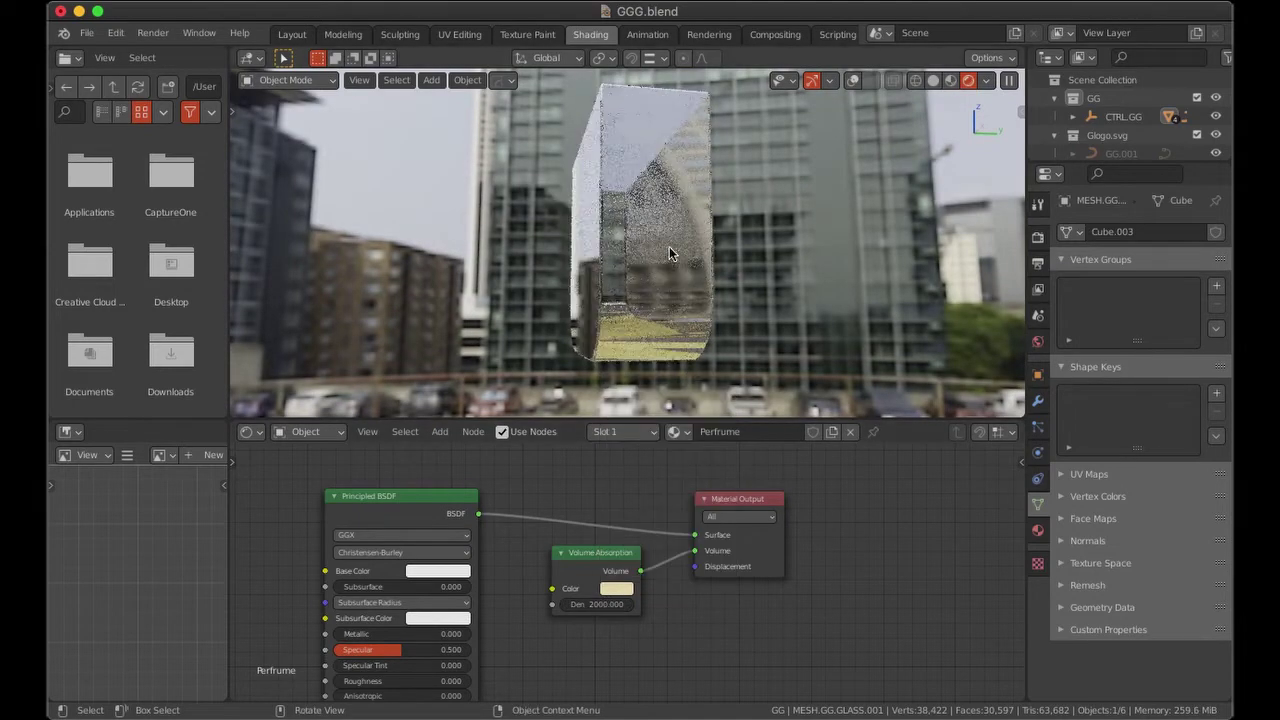
pyautogui.moveTo(669, 246)
pyautogui.mouseDown(button='middle')
pyautogui.moveTo(773, 208)
pyautogui.moveTo(1052, 425)
pyautogui.mouseUp(button='middle')
# Apply the liquid's existing modifiers and add a Solidify modifier.
pyautogui.click(1037, 401)
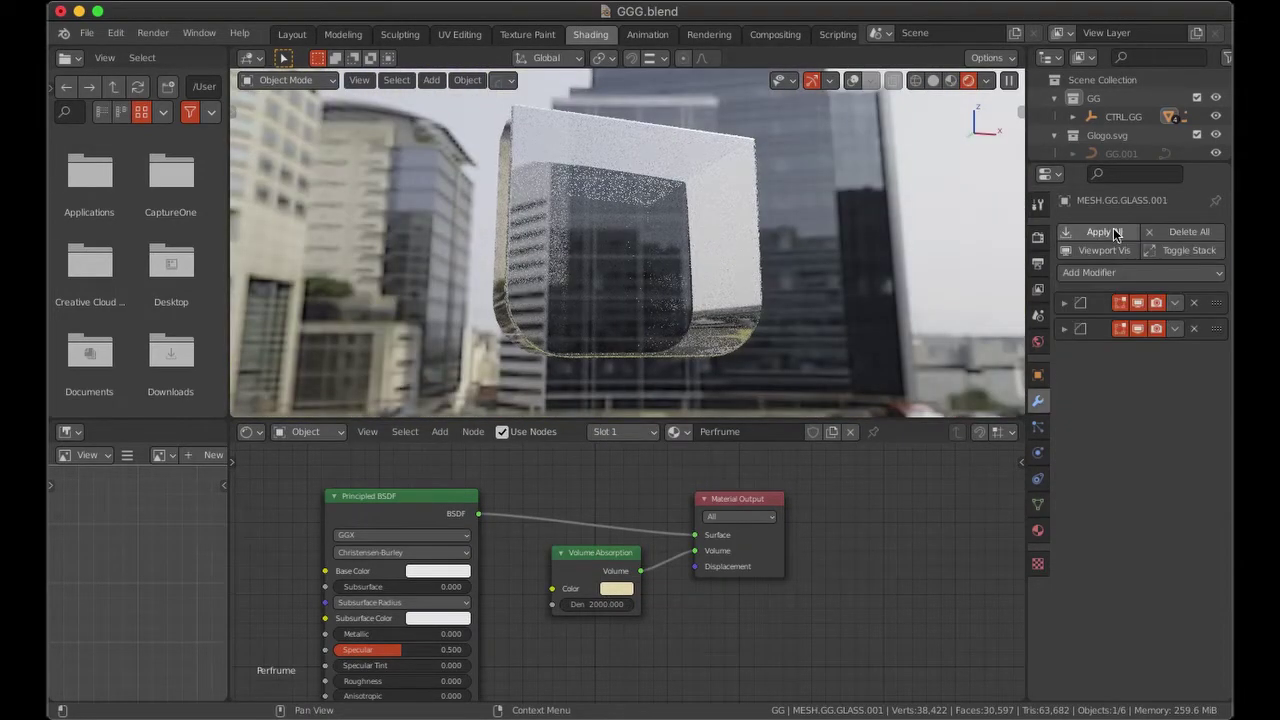
pyautogui.click(1113, 228)
pyautogui.click(1120, 262)
pyautogui.click(913, 593)
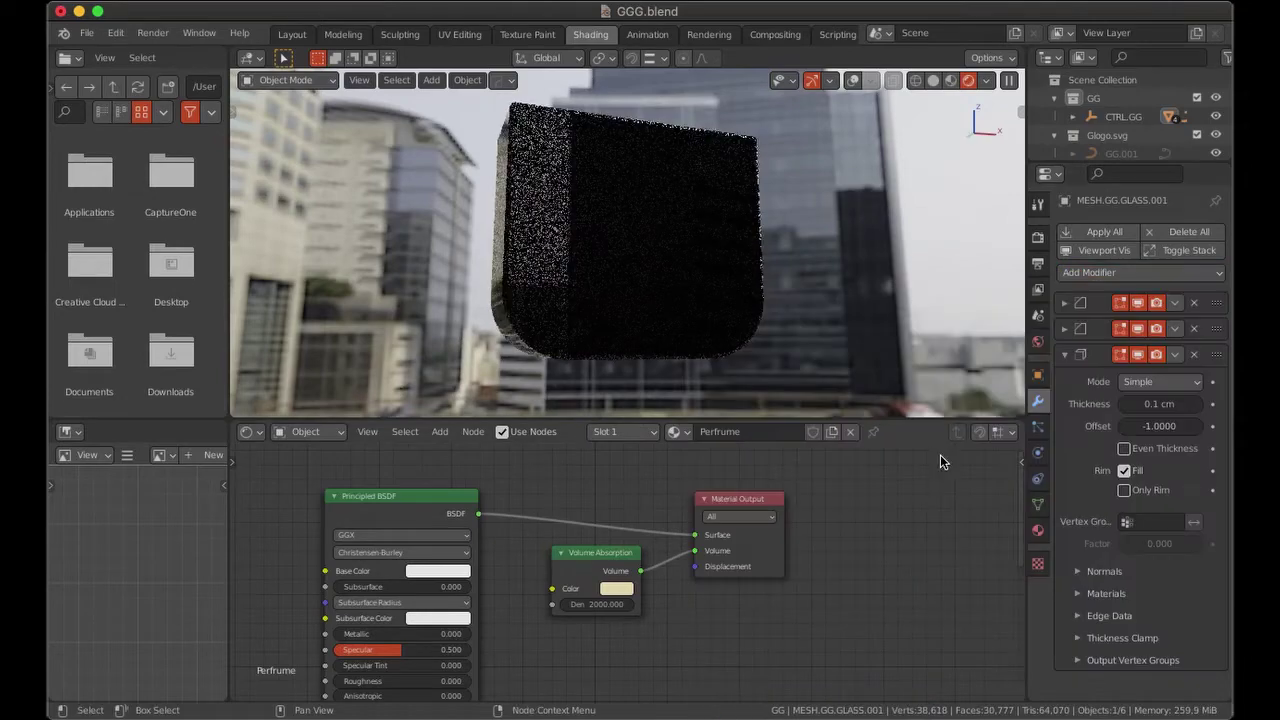
pyautogui.click(870, 80)
pyautogui.moveTo(754, 400); pyautogui.dragTo(640, 300, button='middle')
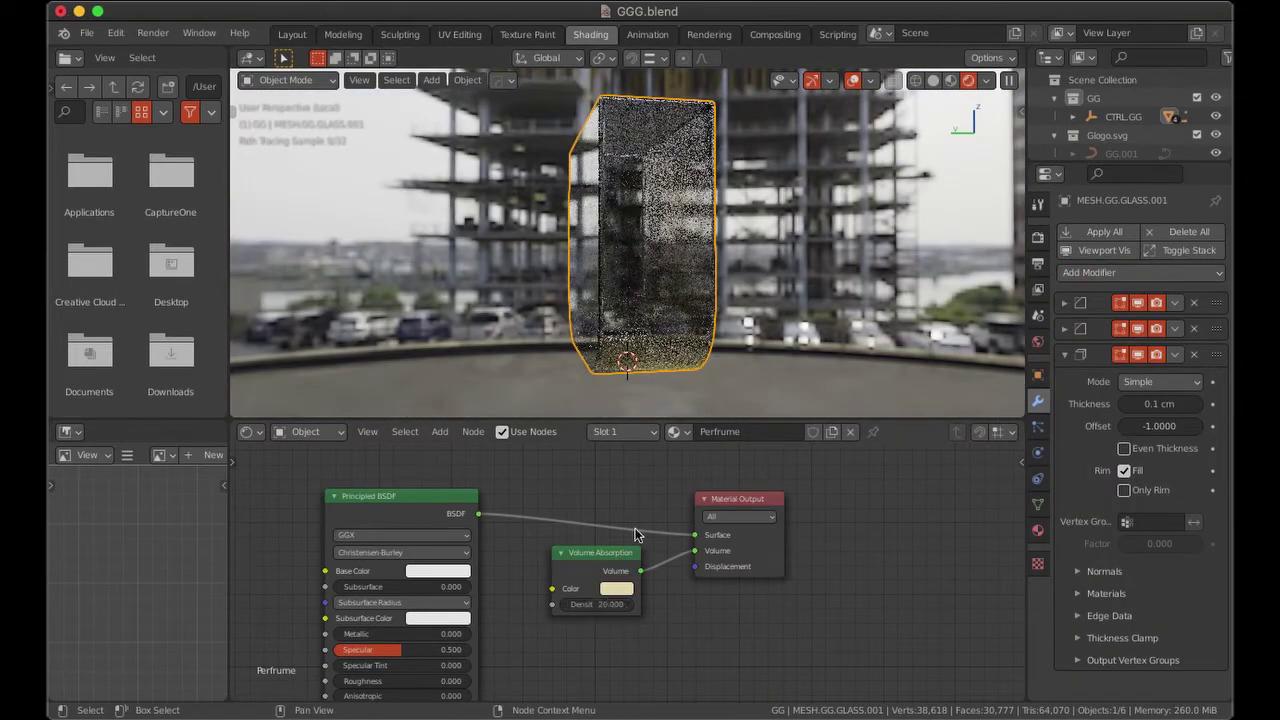
# Set the Solidify thickness to -0.34 cm and move it to the top of the stack.
pyautogui.click(616, 588)
pyautogui.click(690, 415)
pyautogui.click(950, 80)
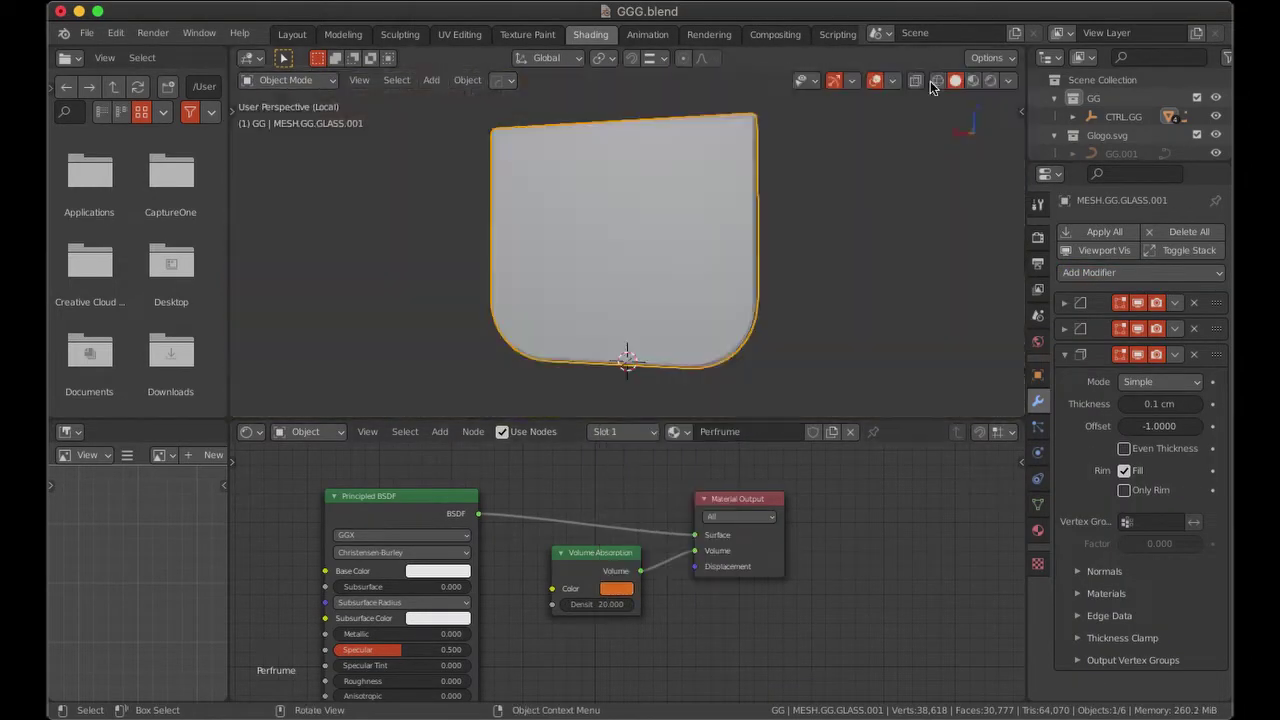
pyautogui.click(916, 80)
pyautogui.moveTo(800, 220); pyautogui.dragTo(686, 220, button='middle')
pyautogui.press('`')
pyautogui.click(811, 219)
pyautogui.moveTo(1159, 403); pyautogui.dragTo(1100, 403)
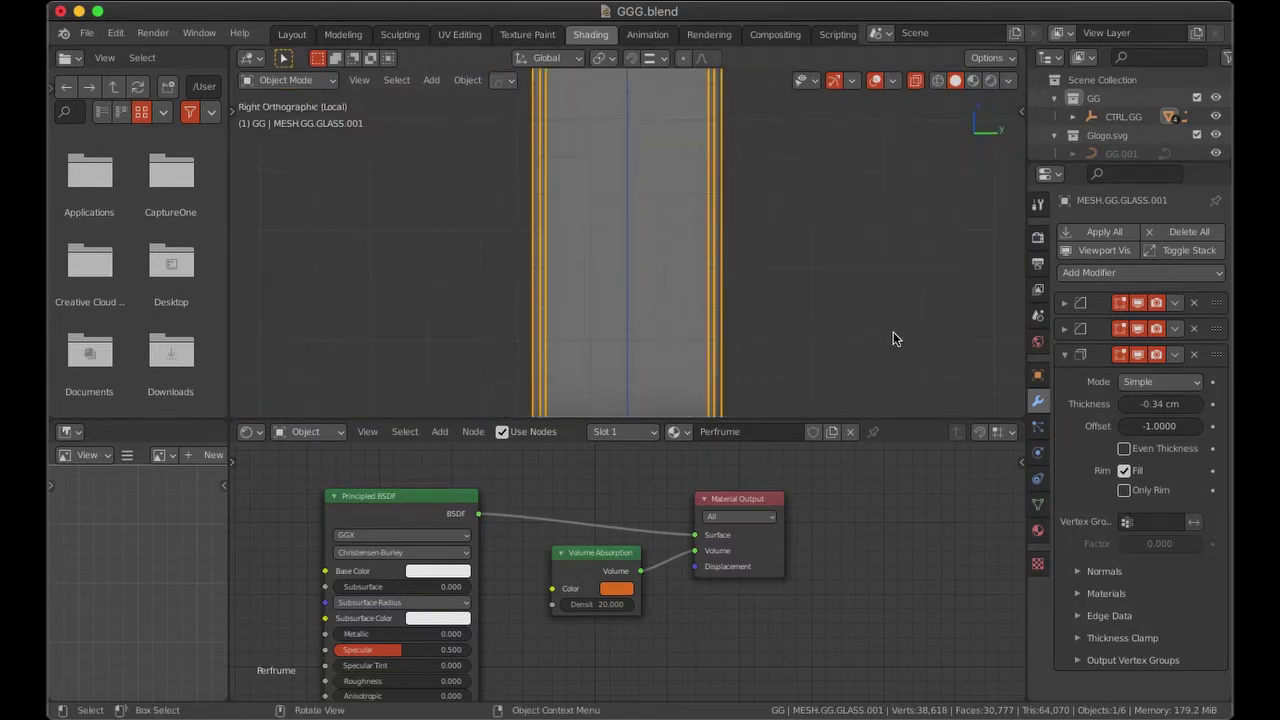
pyautogui.hotkey('alt', 'z')
pyautogui.moveTo(1216, 354); pyautogui.dragTo(1216, 300)
# Switch to rendered shading and set the absorption colour to a pale gold.
pyautogui.click(991, 80)
pyautogui.moveTo(905, 310); pyautogui.dragTo(817, 286, button='middle')
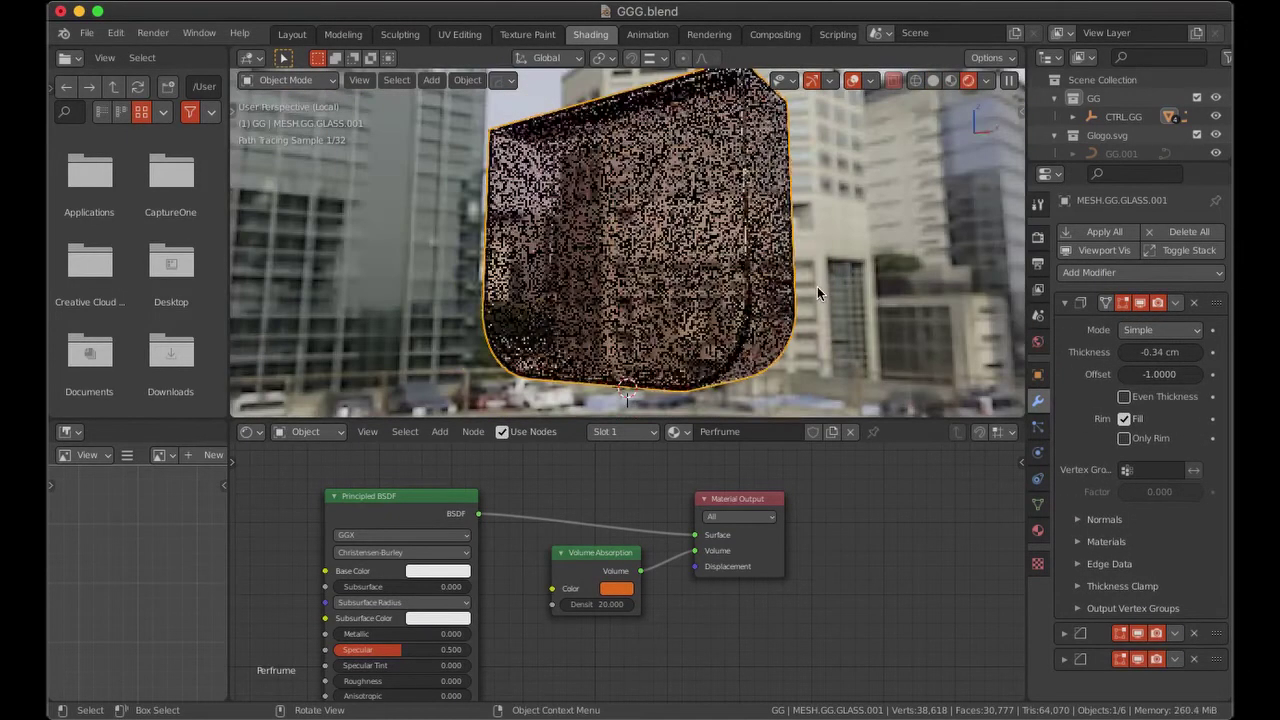
pyautogui.click(616, 588)
pyautogui.click(660, 440)
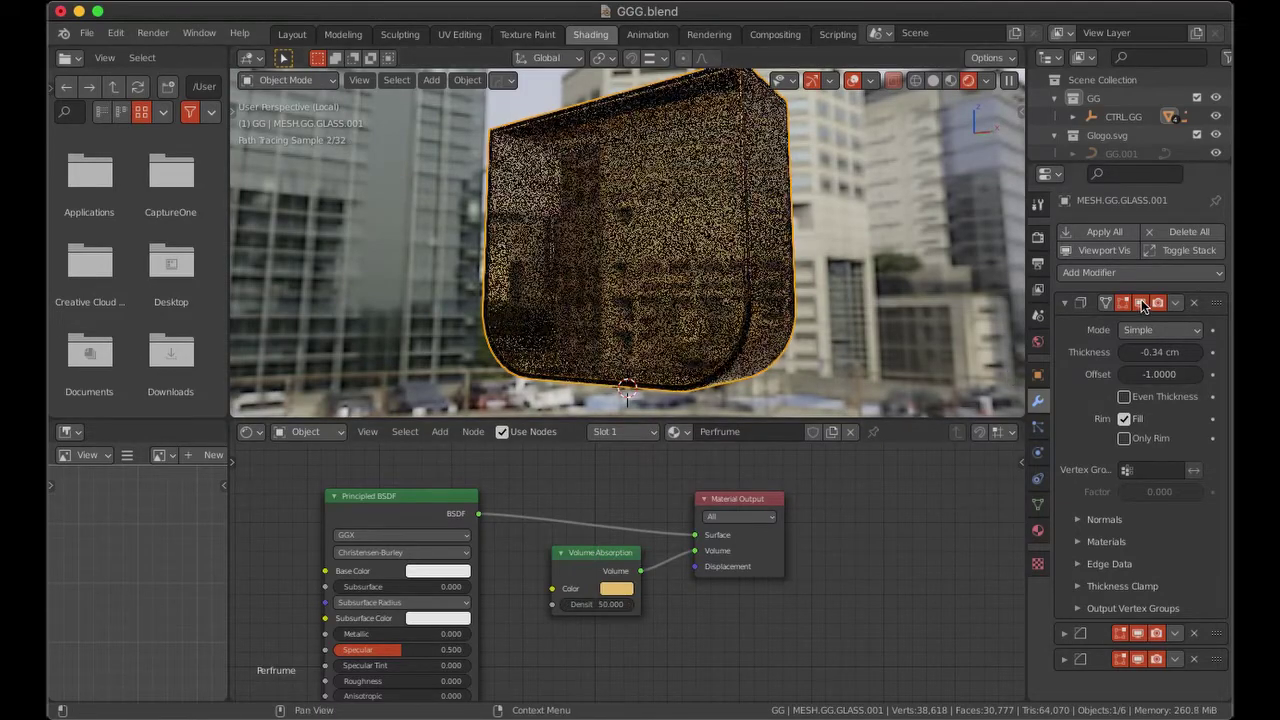
# Exit local view and compare the liquid against the bottle body in the full bottle.
pyautogui.press('KP_Divide')
pyautogui.click(894, 82)
pyautogui.moveTo(894, 83); pyautogui.dragTo(702, 333, button='middle')
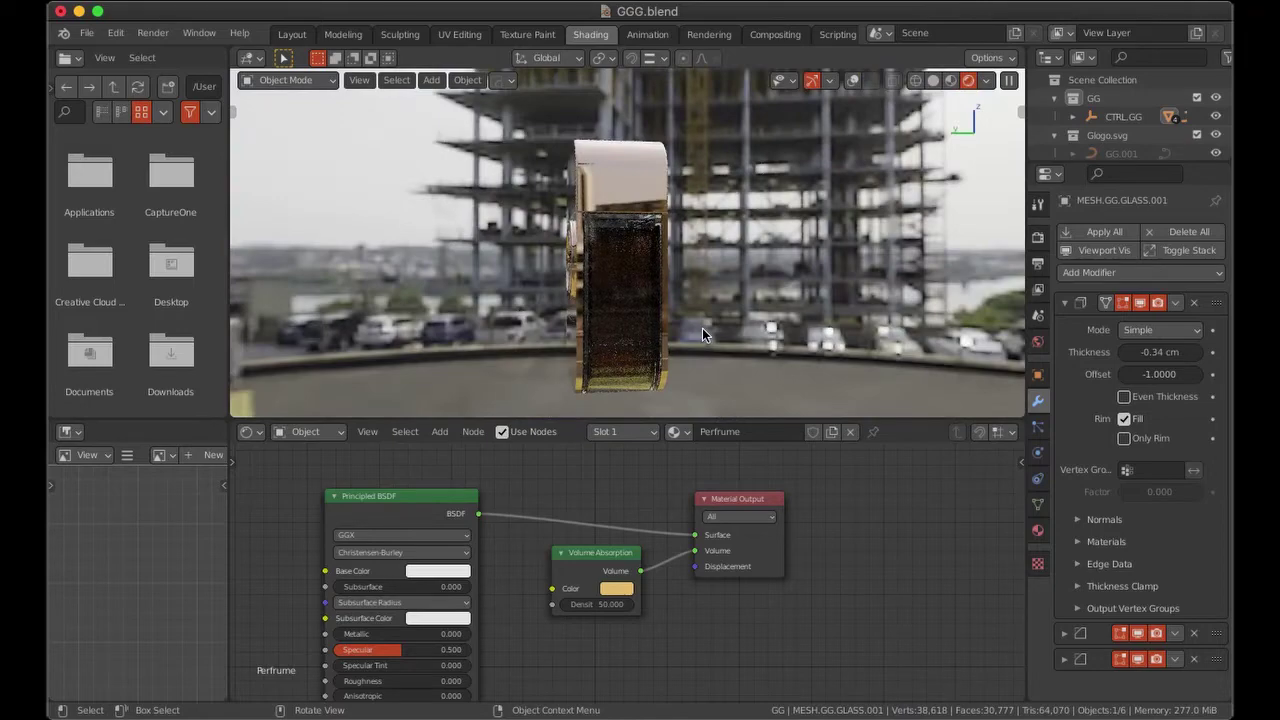
pyautogui.moveTo(701, 333); pyautogui.dragTo(618, 342, button='middle')
pyautogui.click(618, 342)
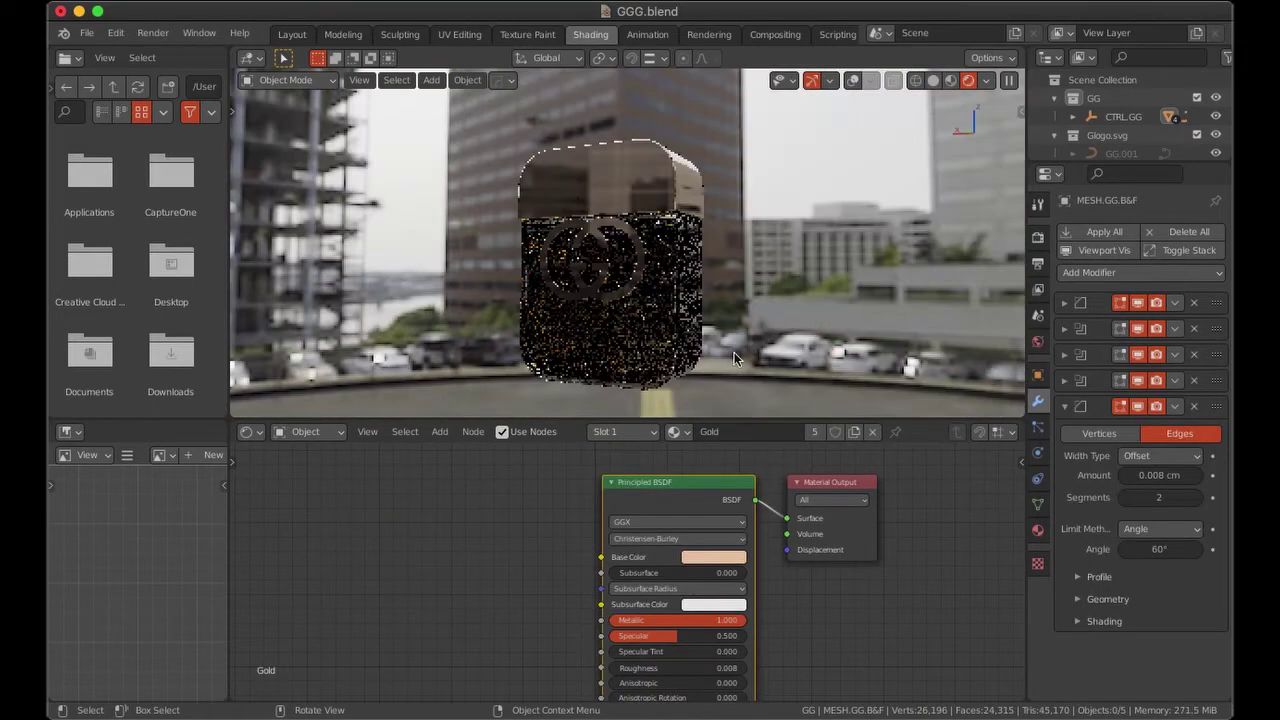
pyautogui.moveTo(734, 352)
pyautogui.mouseDown(button='middle')
pyautogui.moveTo(843, 355)
pyautogui.moveTo(795, 238)
pyautogui.moveTo(711, 304)
pyautogui.moveTo(817, 416)
pyautogui.moveTo(774, 252)
pyautogui.mouseUp(button='middle')
pyautogui.click(686, 212)
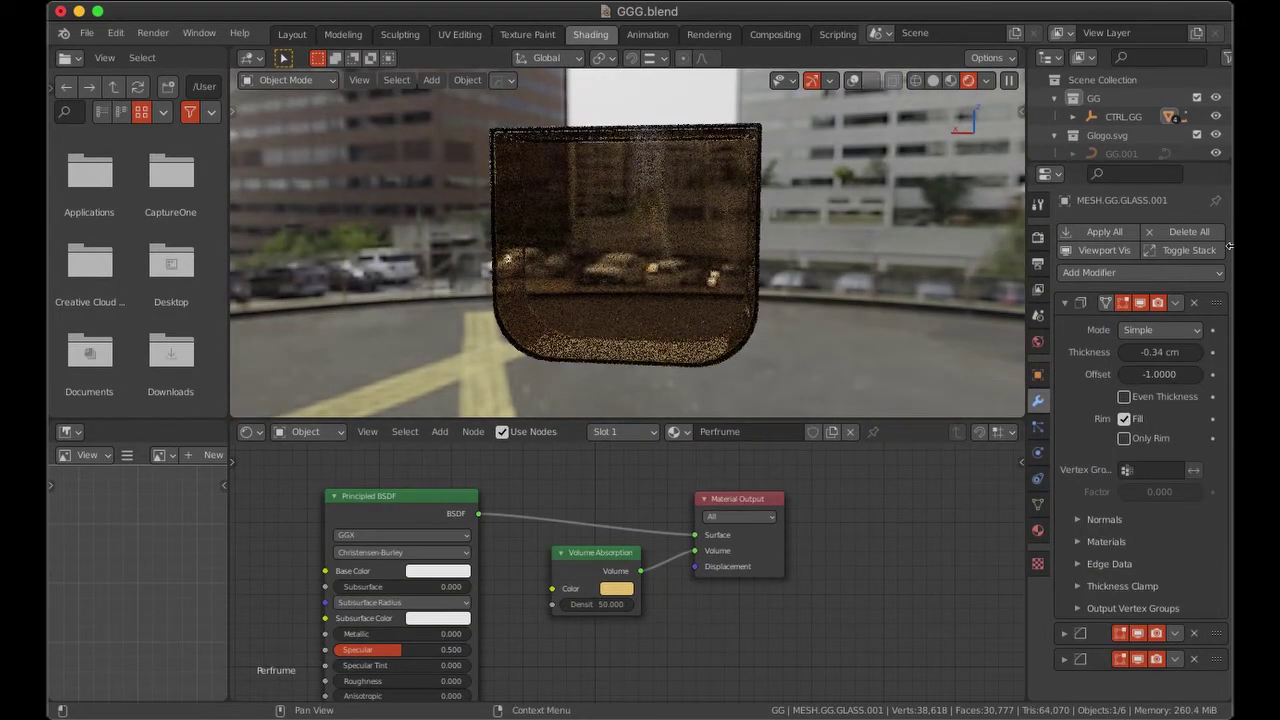
pyautogui.click(292, 34)
# Deselect all in the liquid mesh, then select its non-manifold edges and review the options.
pyautogui.click(670, 80)
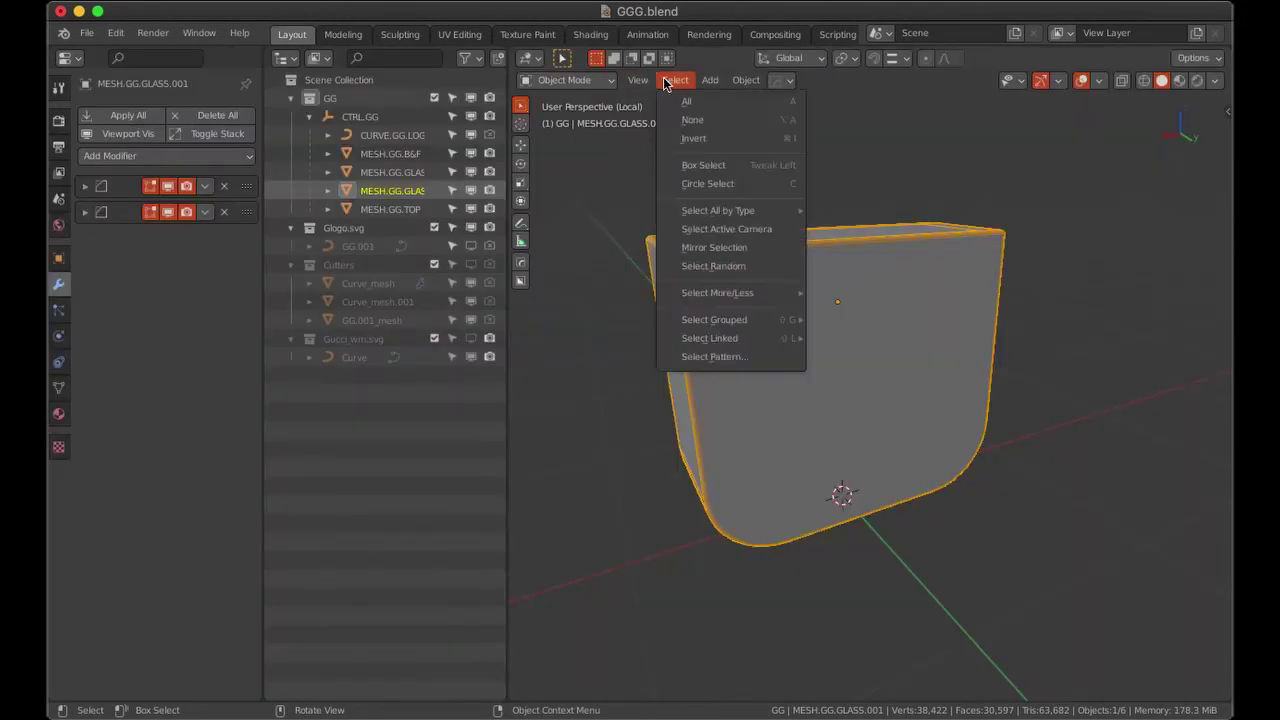
pyautogui.press('Tab')
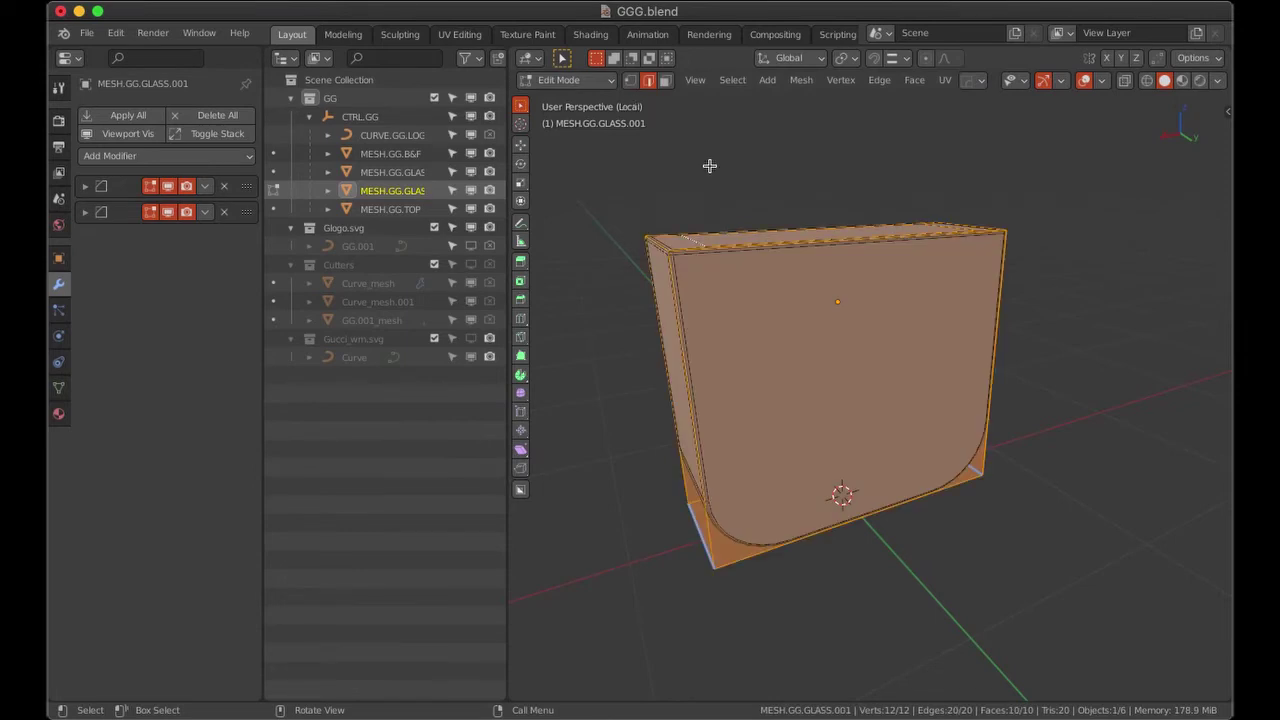
pyautogui.press('F3')
pyautogui.write('none')
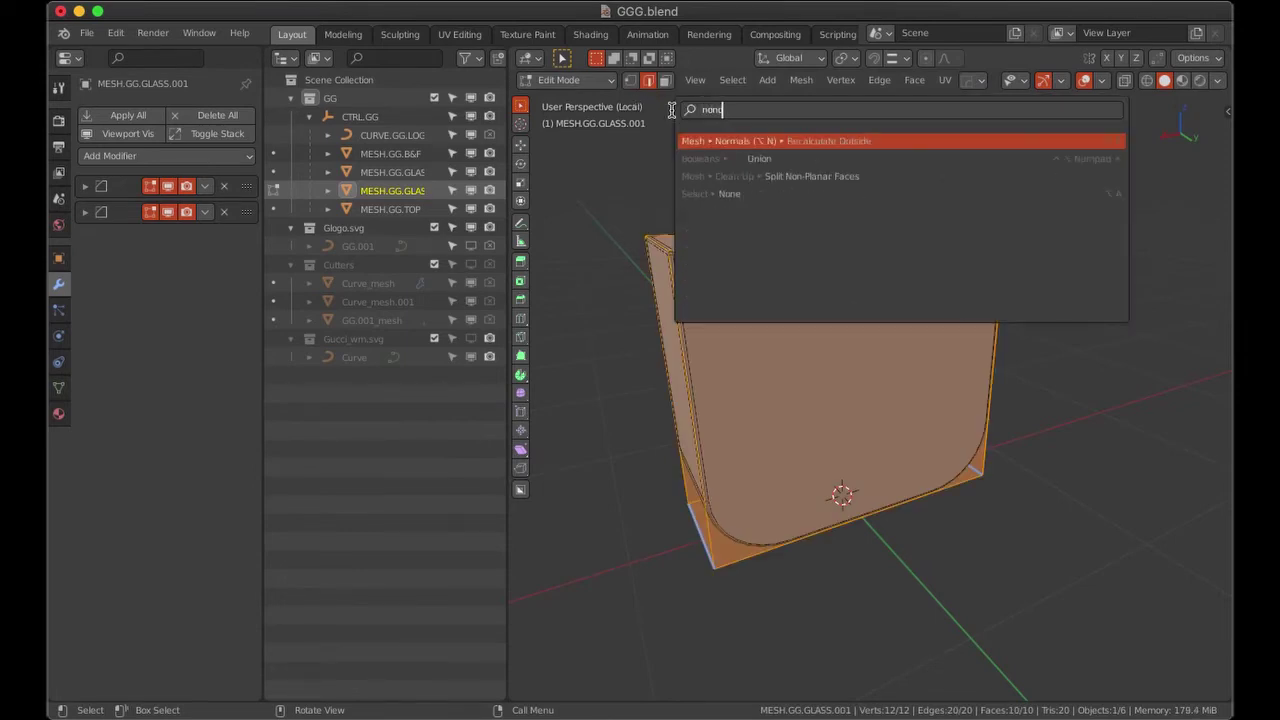
pyautogui.click(775, 159)
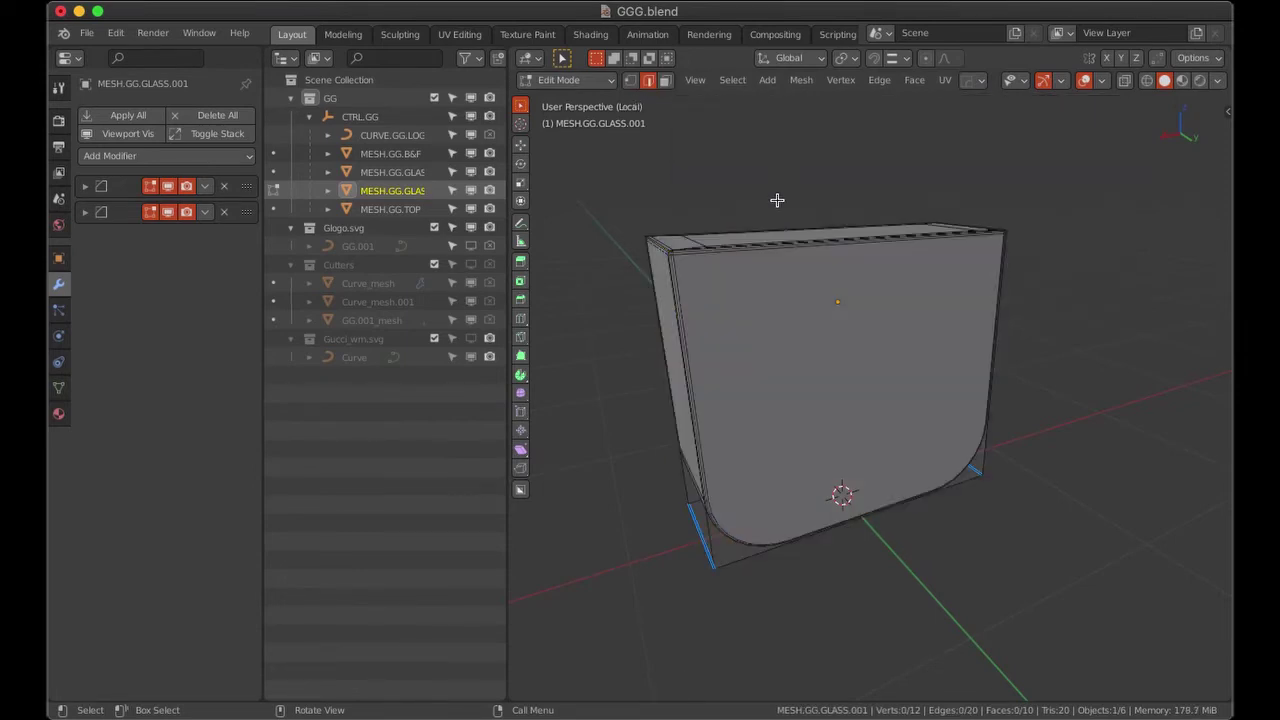
pyautogui.press('F3')
pyautogui.write('non manifold')
pyautogui.press('Return')
pyautogui.moveTo(777, 200)
pyautogui.mouseDown(button='middle')
pyautogui.moveTo(834, 255)
pyautogui.moveTo(700, 270)
pyautogui.mouseUp(button='middle')
pyautogui.click(552, 686)
# Apply the liquid's modifiers and tint the Perfrume base colour peach.
pyautogui.click(591, 34)
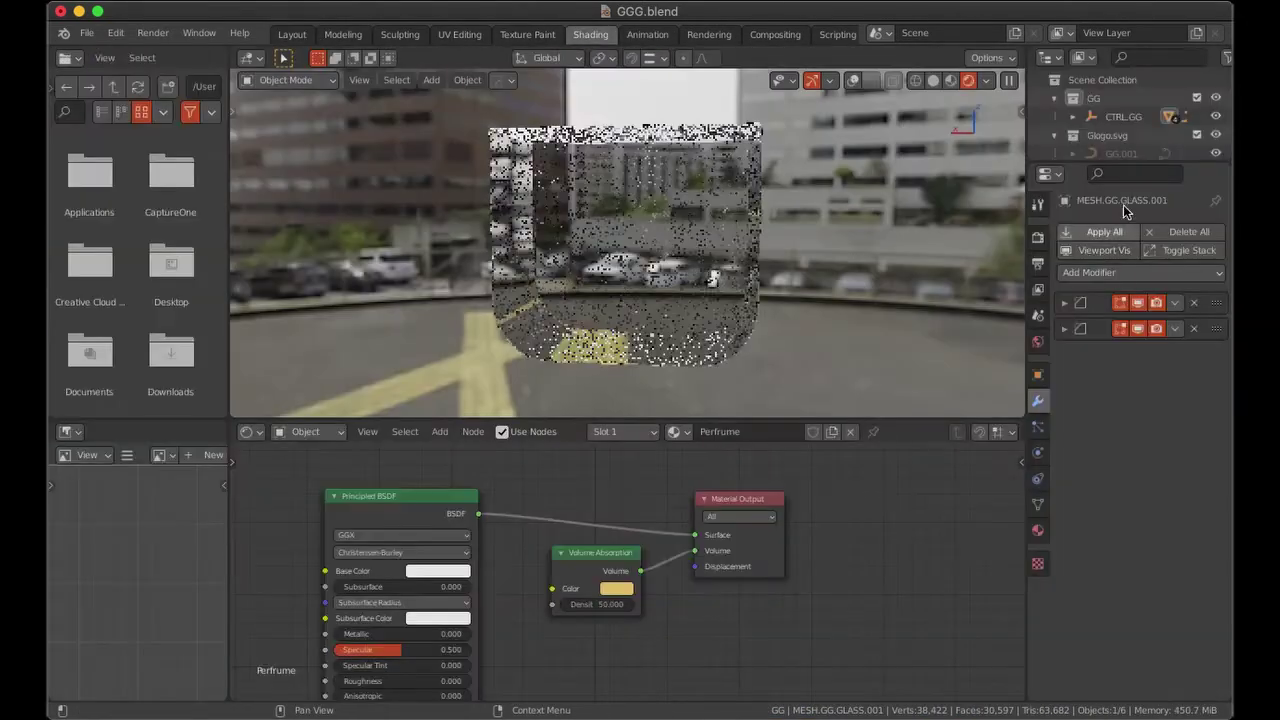
pyautogui.click(1104, 231)
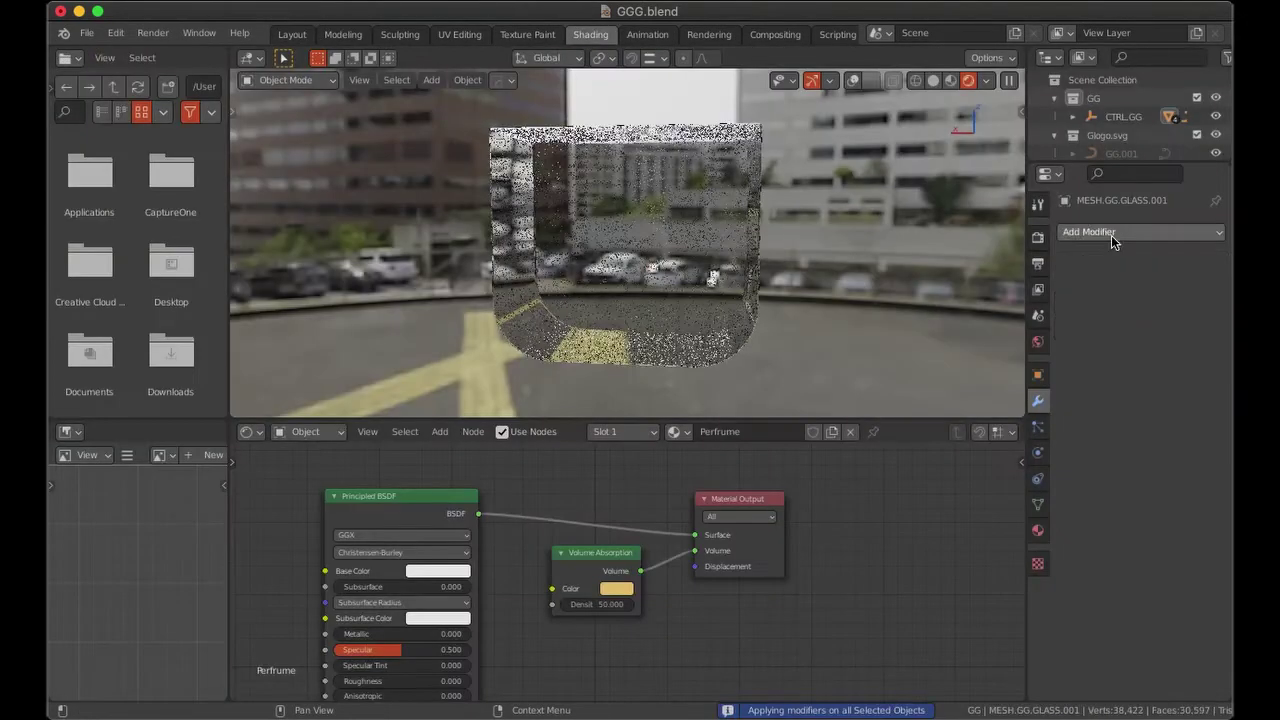
pyautogui.click(595, 568)
pyautogui.click(437, 570)
pyautogui.click(480, 415)
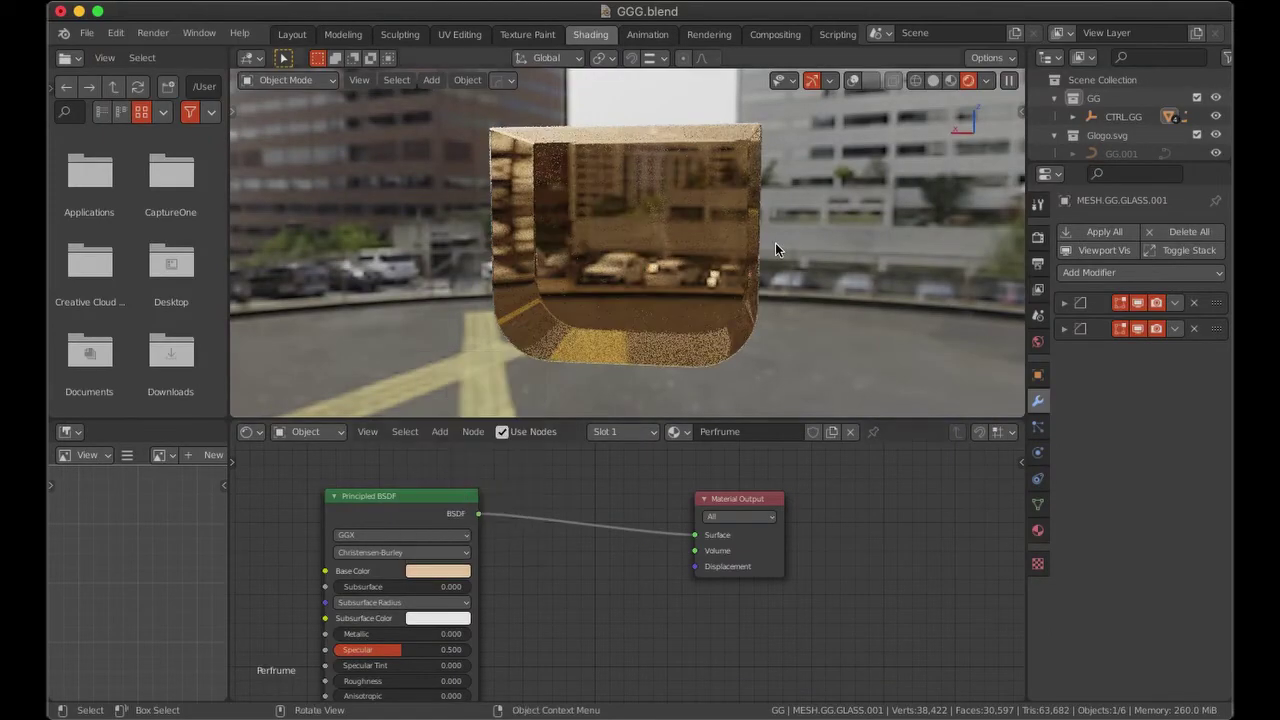
# Warm the base colour to a salmon-orange and check the bottle from the right side.
pyautogui.moveTo(775, 242); pyautogui.dragTo(720, 278, button='middle')
pyautogui.click(437, 570)
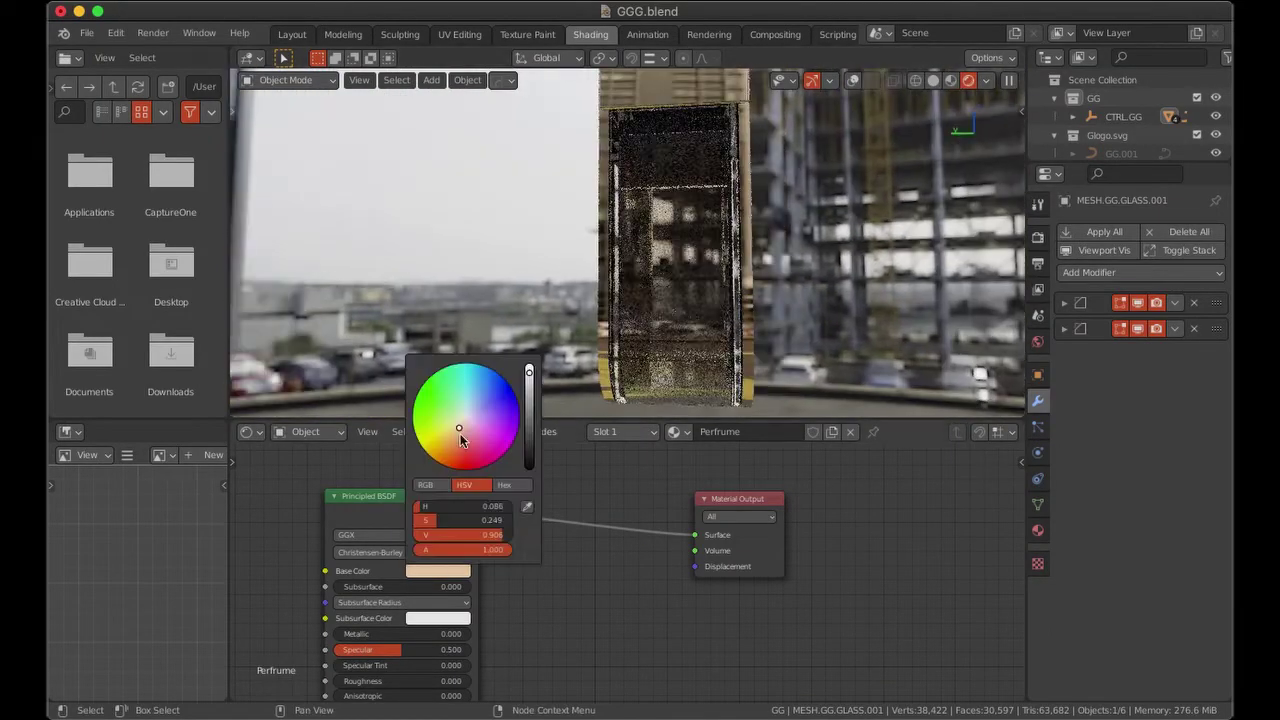
pyautogui.click(456, 439)
pyautogui.moveTo(732, 306); pyautogui.dragTo(610, 326, button='middle')
pyautogui.click(711, 333)
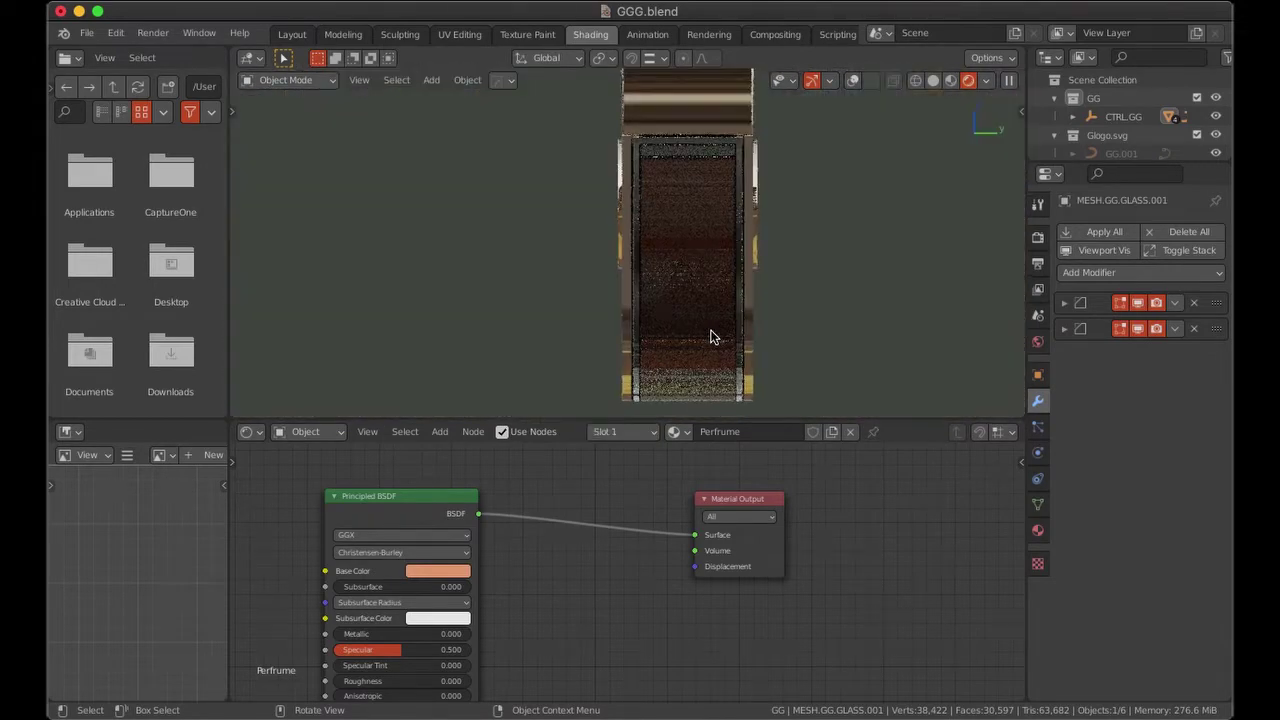
pyautogui.click(291, 34)
# From the front view, scale the whole liquid mesh along X to about 0.984.
pyautogui.click(749, 364)
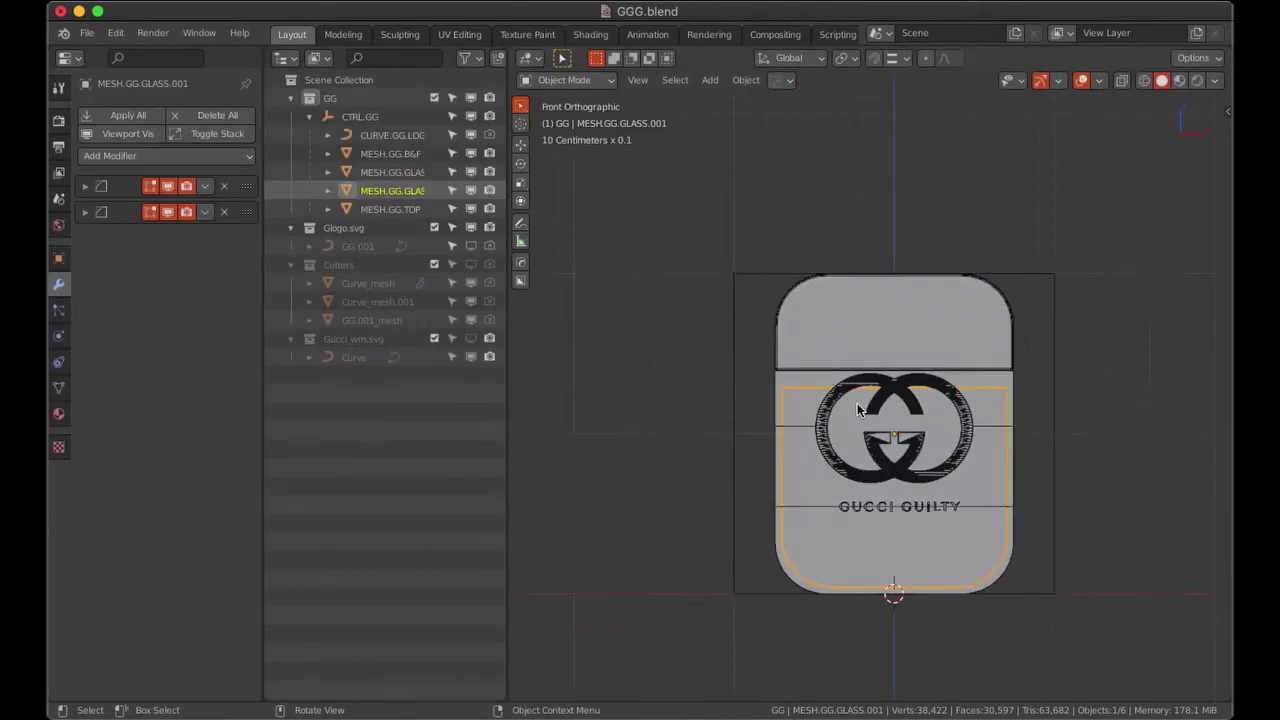
pyautogui.press('Tab')
pyautogui.scroll(5, 905, 418)
pyautogui.scroll(-3, 857, 437)
pyautogui.scroll(2, 984, 453)
pyautogui.press('a')
pyautogui.press('s')
pyautogui.press('x')
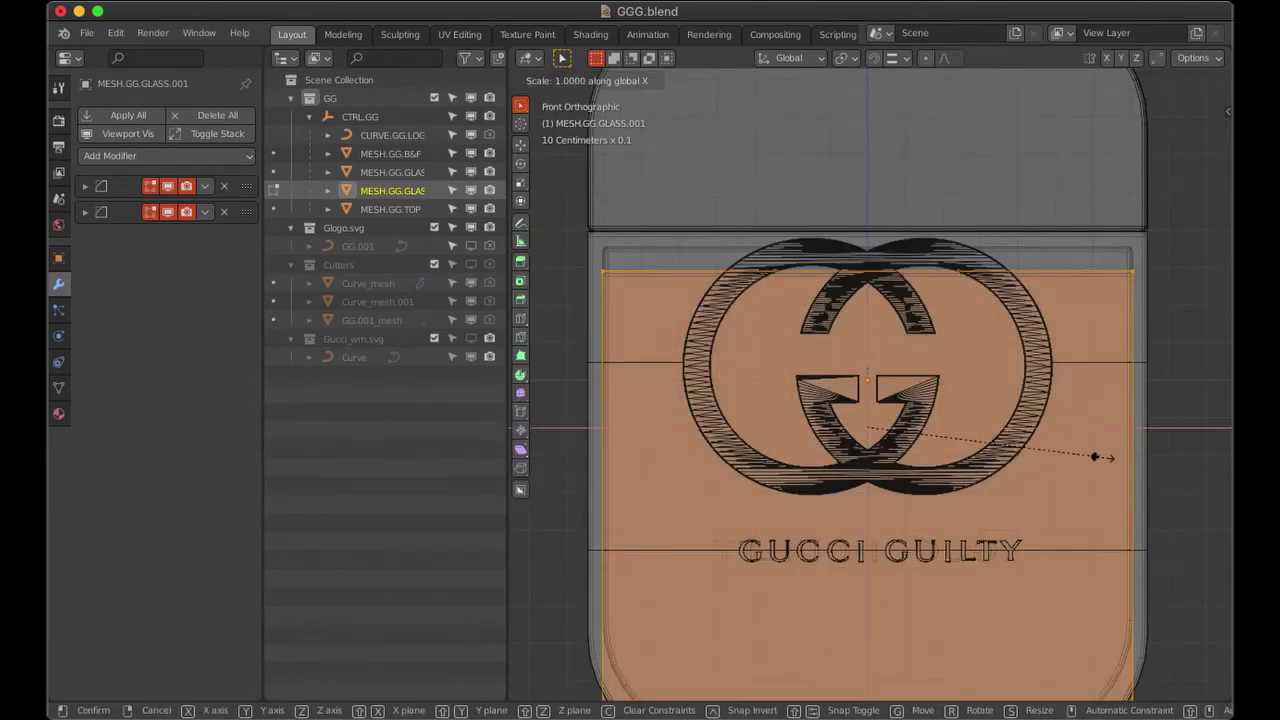
pyautogui.click(1093, 457)
# Select the liquid's bottom edge and move it up along Z.
pyautogui.scroll(-2, 854, 674)
pyautogui.moveTo(606, 491); pyautogui.dragTo(1077, 583)
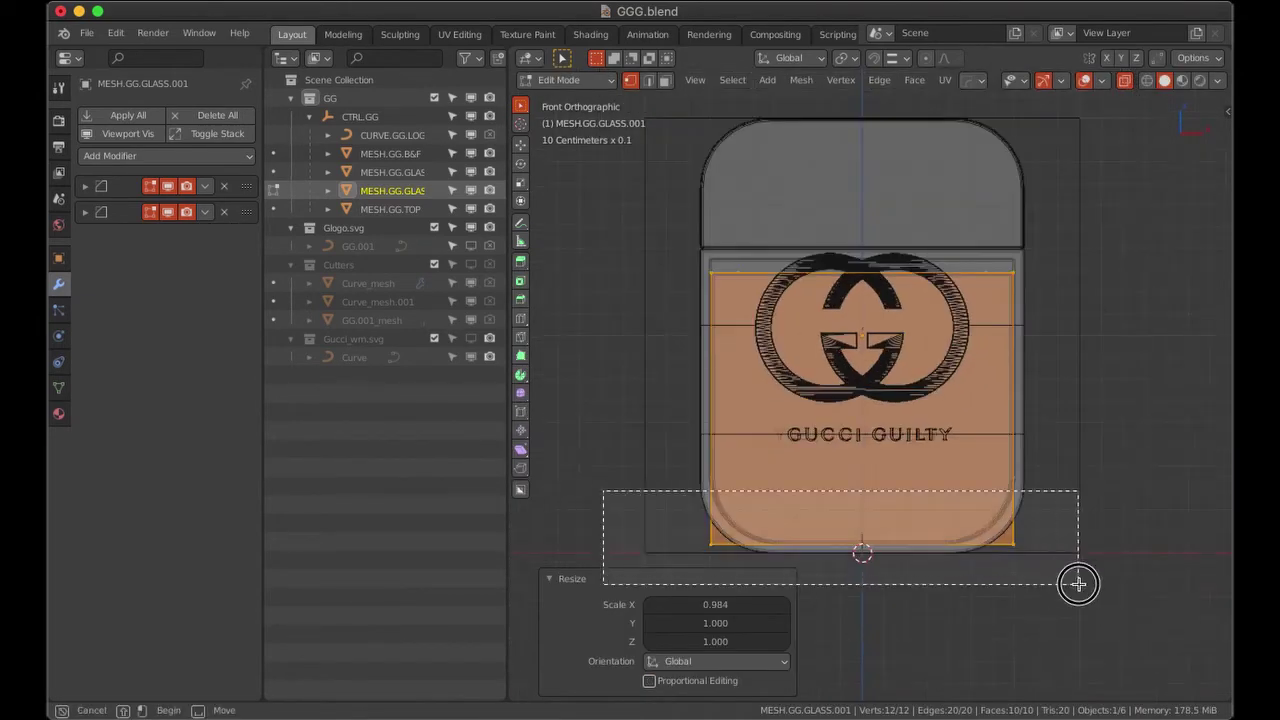
pyautogui.scroll(2, 1077, 583)
pyautogui.press('g')
pyautogui.press('z')
pyautogui.click(1073, 580)
# Back in the material view, change the liquid's Base Color to a yellow-orange tone.
pyautogui.click(590, 34)
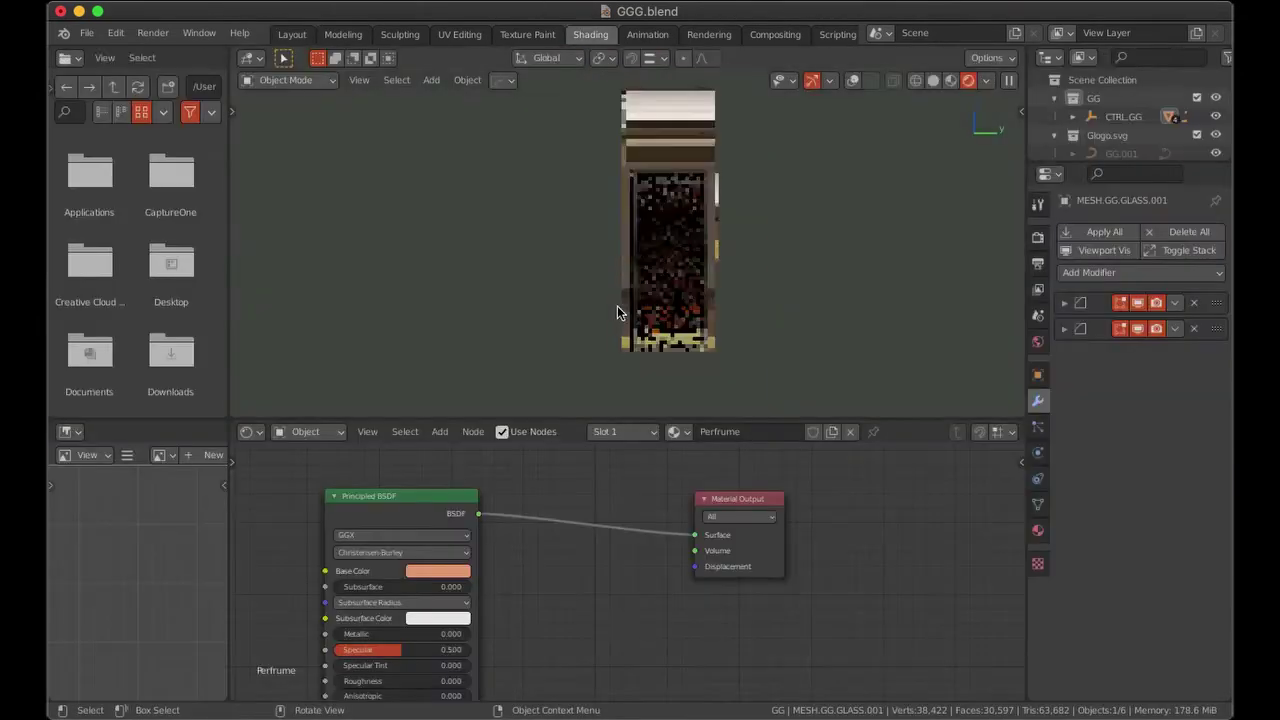
pyautogui.moveTo(772, 272)
pyautogui.mouseDown(button='middle')
pyautogui.moveTo(640, 290)
pyautogui.moveTo(505, 157)
pyautogui.mouseUp(button='middle')
pyautogui.click(437, 570)
pyautogui.click(450, 400)
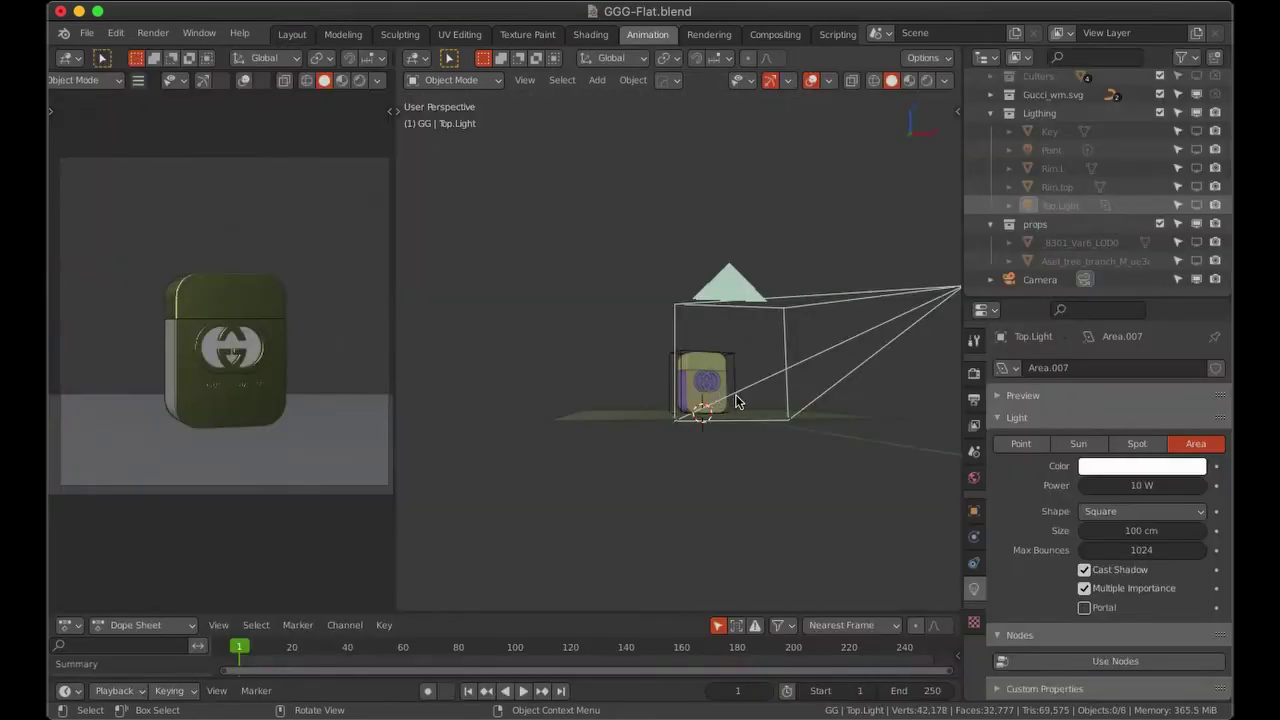
# Unhide the flower prop in the Outliner and view it beside the bottle from a new angle.
pyautogui.moveTo(736, 401)
pyautogui.mouseDown(button='middle')
pyautogui.moveTo(624, 415)
pyautogui.moveTo(492, 460)
pyautogui.moveTo(594, 443)
pyautogui.moveTo(746, 477)
pyautogui.moveTo(707, 517)
pyautogui.moveTo(748, 476)
pyautogui.moveTo(787, 510)
pyautogui.mouseUp(button='middle')
pyautogui.scroll(4, 592, 416)
pyautogui.scroll(3, 748, 476)
pyautogui.scroll(-5, 748, 478)
pyautogui.scroll(3, 787, 510)
pyautogui.scroll(1, 760, 490)
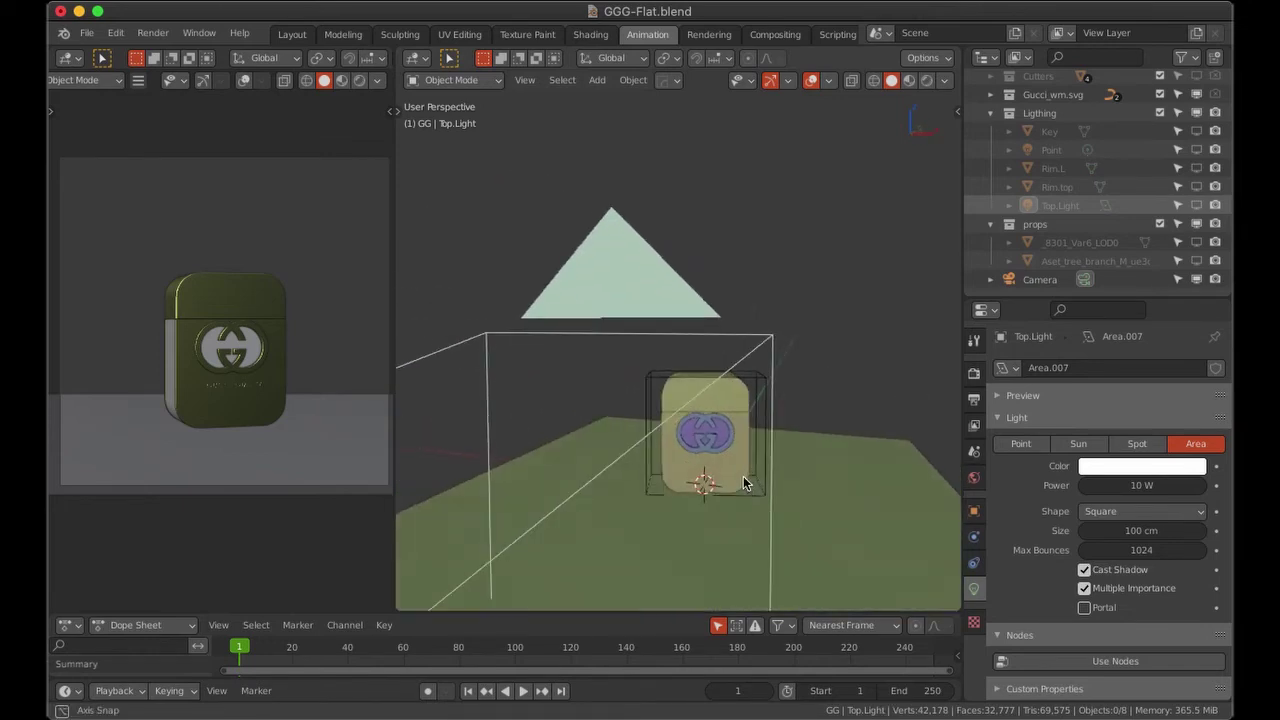
pyautogui.scroll(1, 742, 476)
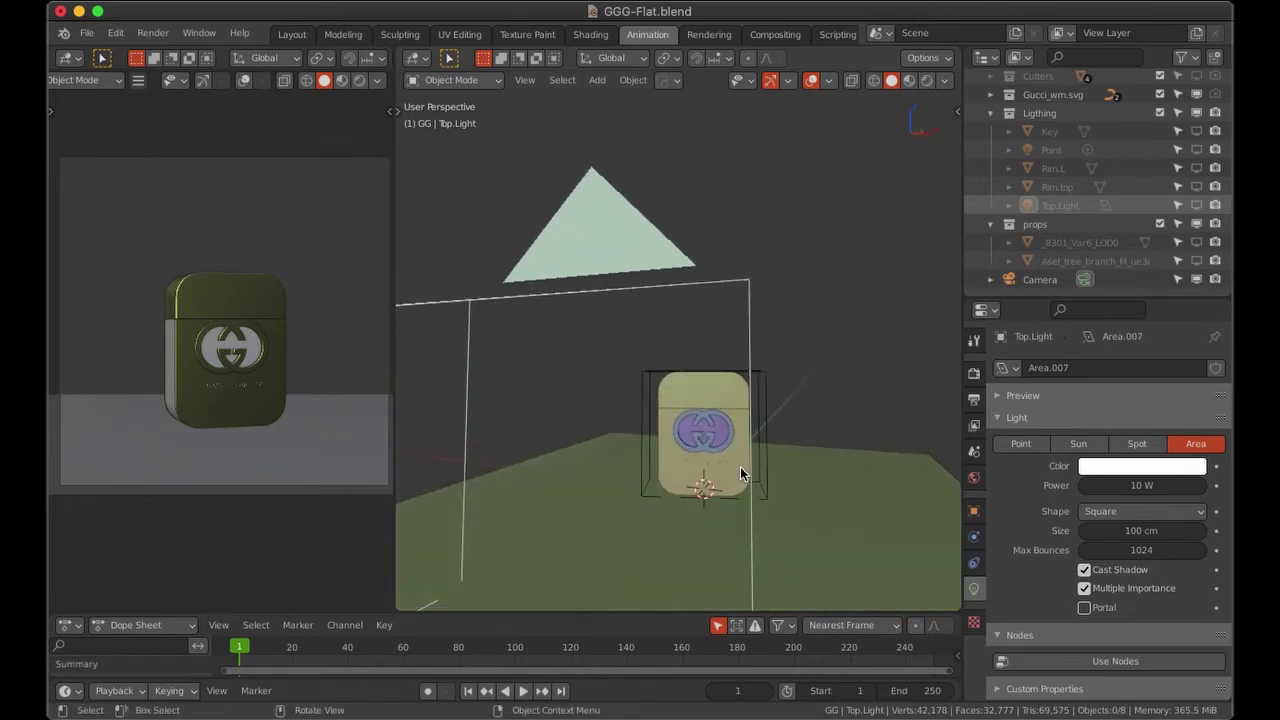
pyautogui.click(1196, 242)
pyautogui.moveTo(819, 436)
pyautogui.mouseDown(button='middle')
pyautogui.moveTo(630, 441)
pyautogui.moveTo(736, 486)
pyautogui.moveTo(791, 436)
pyautogui.moveTo(743, 453)
pyautogui.moveTo(764, 453)
pyautogui.mouseUp(button='middle')
pyautogui.scroll(3, 670, 437)
pyautogui.scroll(-5, 741, 483)
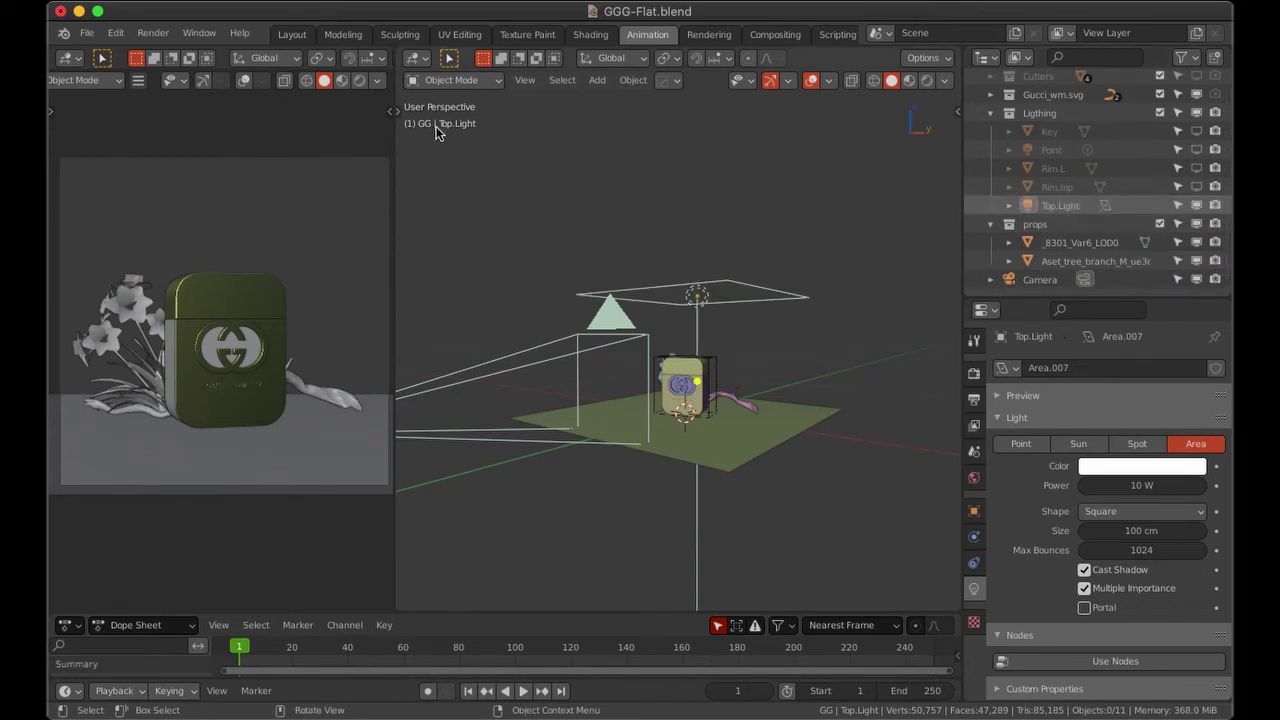
# Switch the viewport to Rendered shading and test Top.Light and the Point light on their own.
pyautogui.click(359, 81)
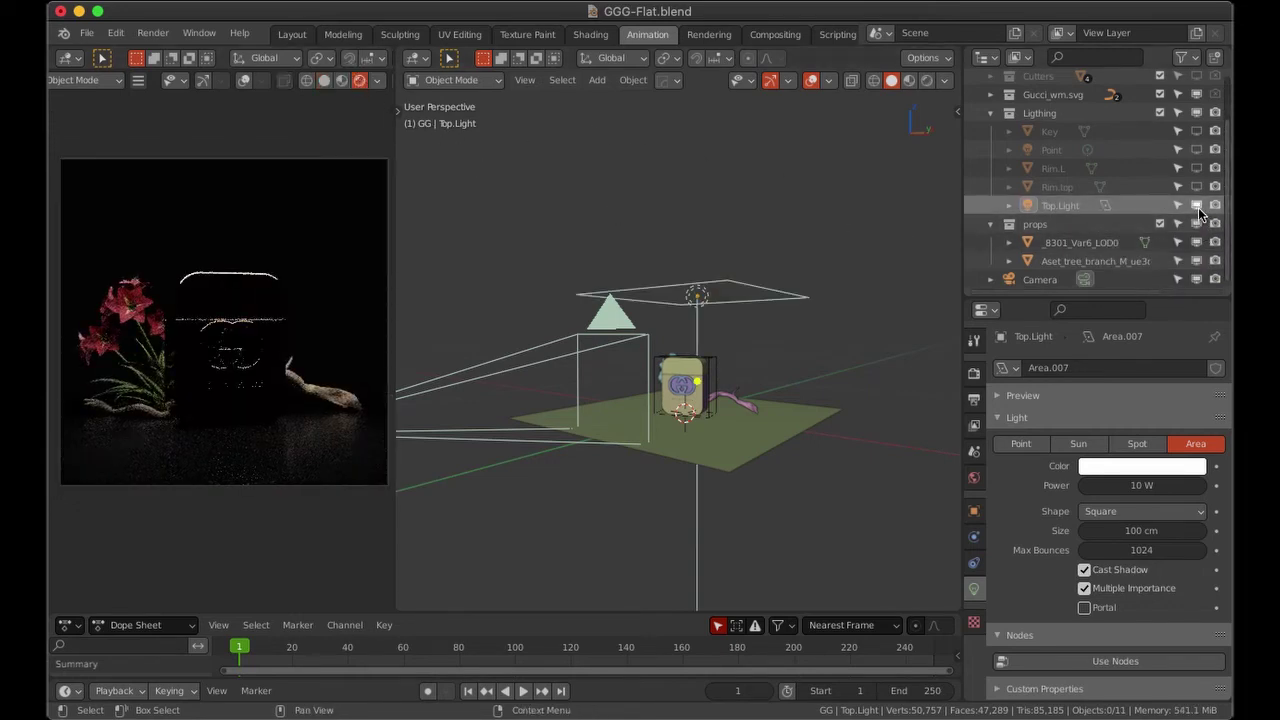
pyautogui.click(1198, 205)
pyautogui.click(1198, 205)
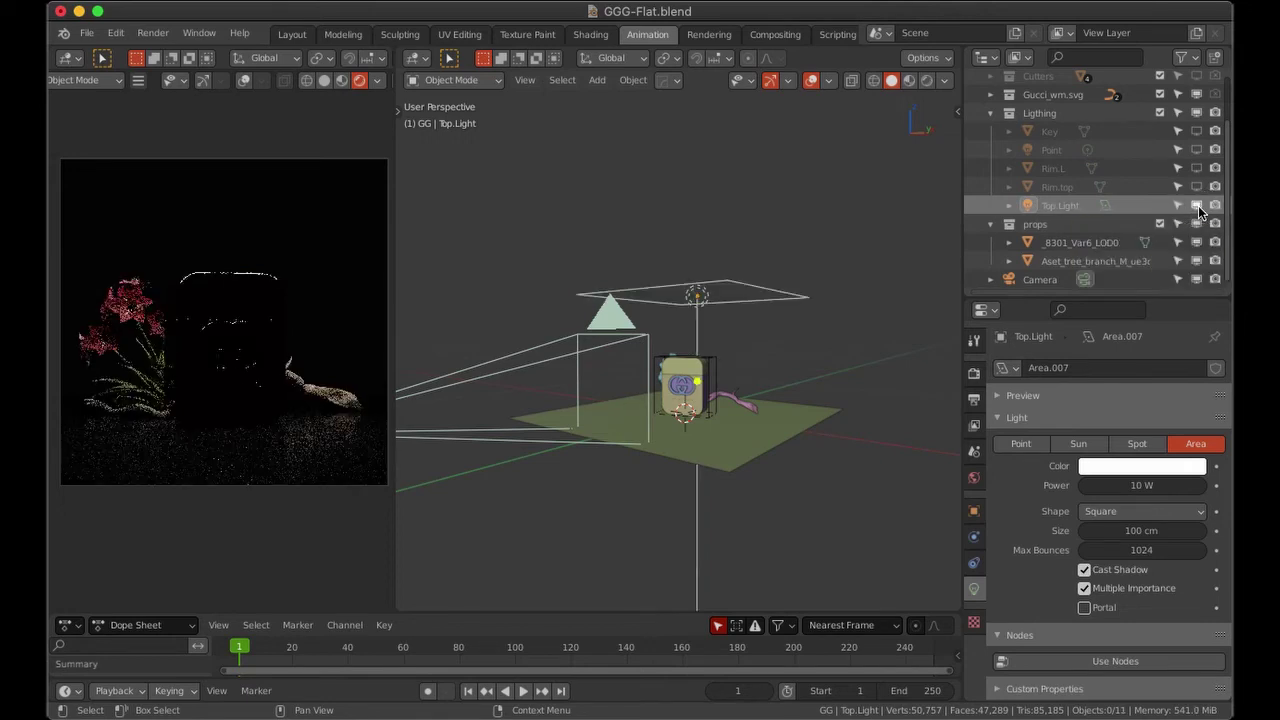
pyautogui.click(1198, 205)
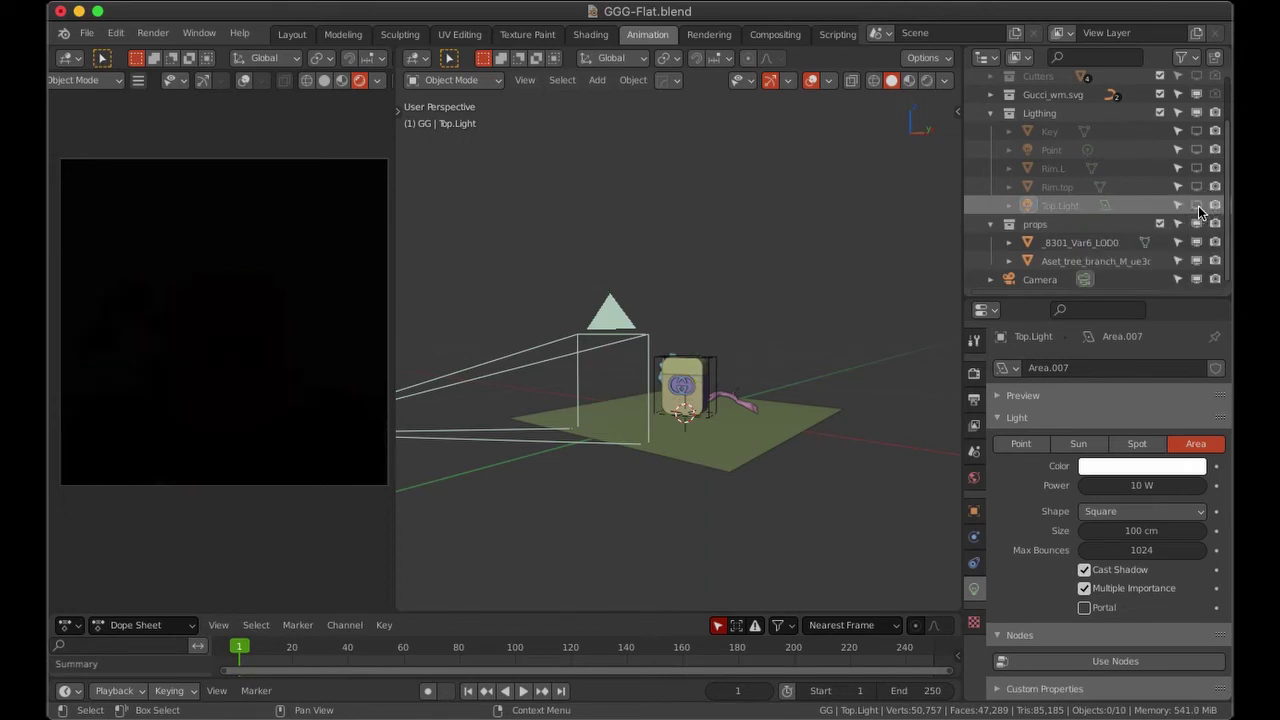
pyautogui.click(1195, 150)
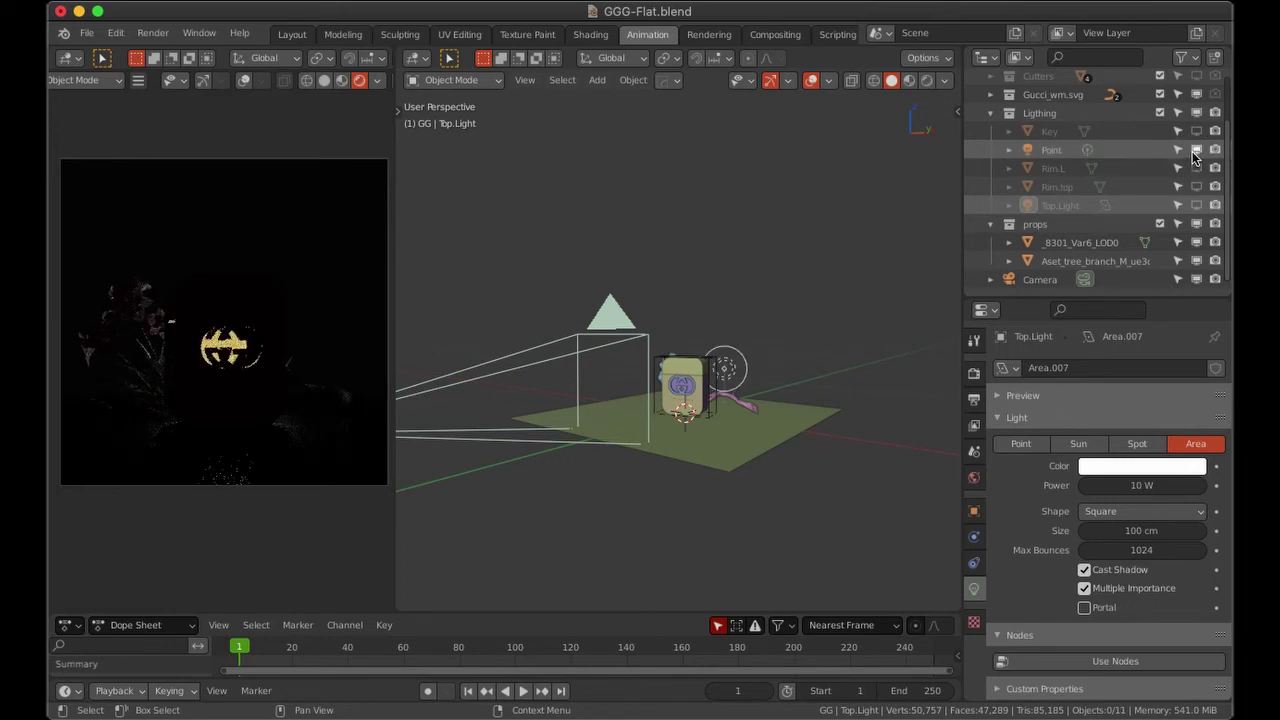
pyautogui.click(1195, 150)
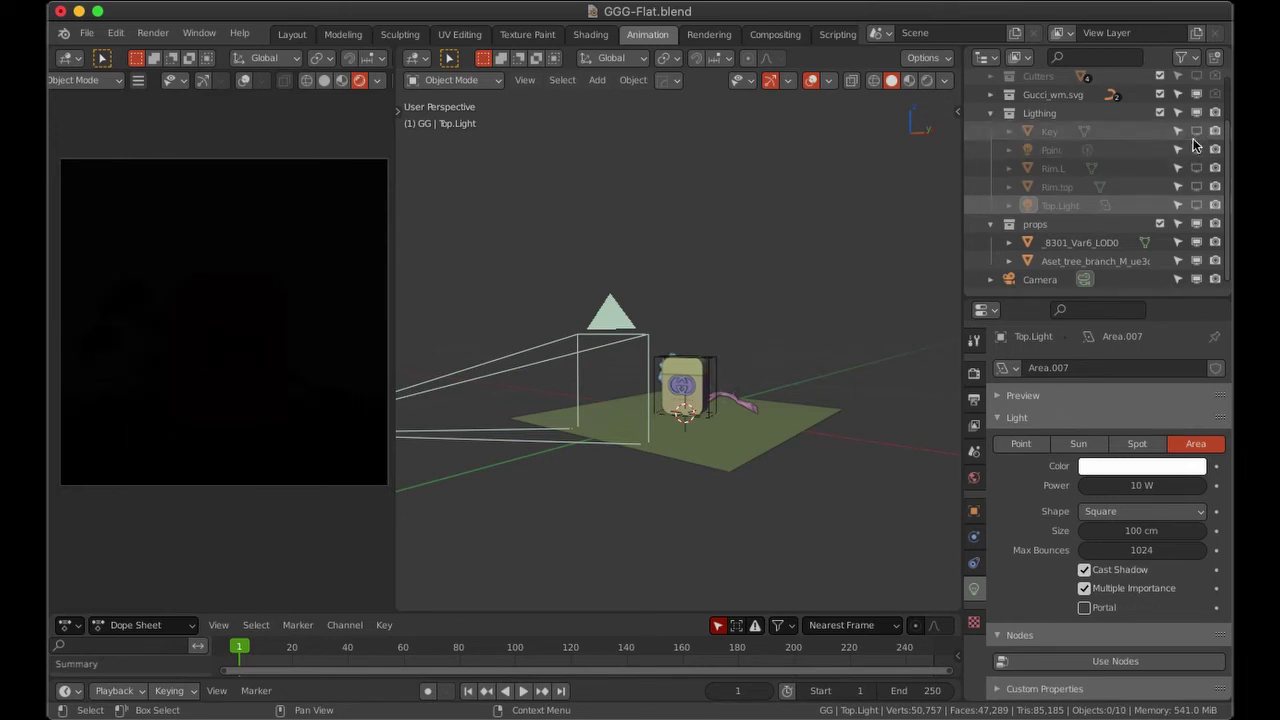
# Turn on Key, Rim.L, Rim.top, Top.Light and Point lights, then view the whole lit scene.
pyautogui.click(1195, 132)
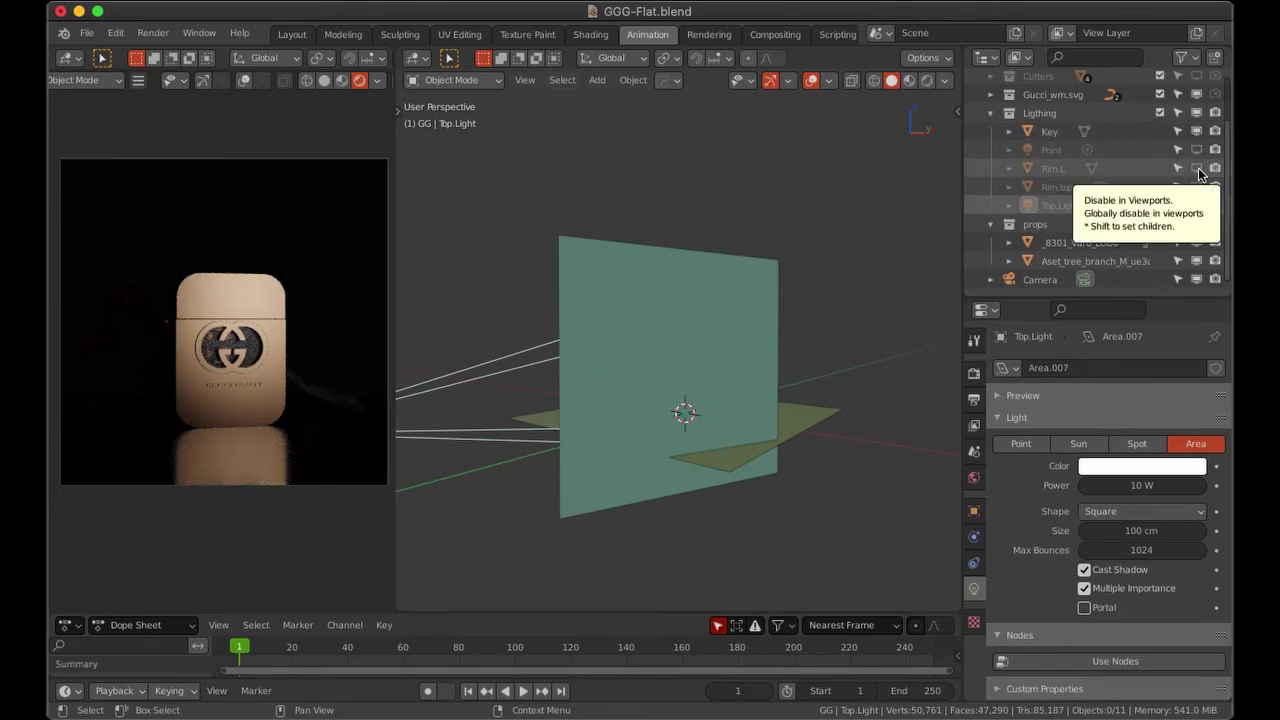
pyautogui.click(1198, 167)
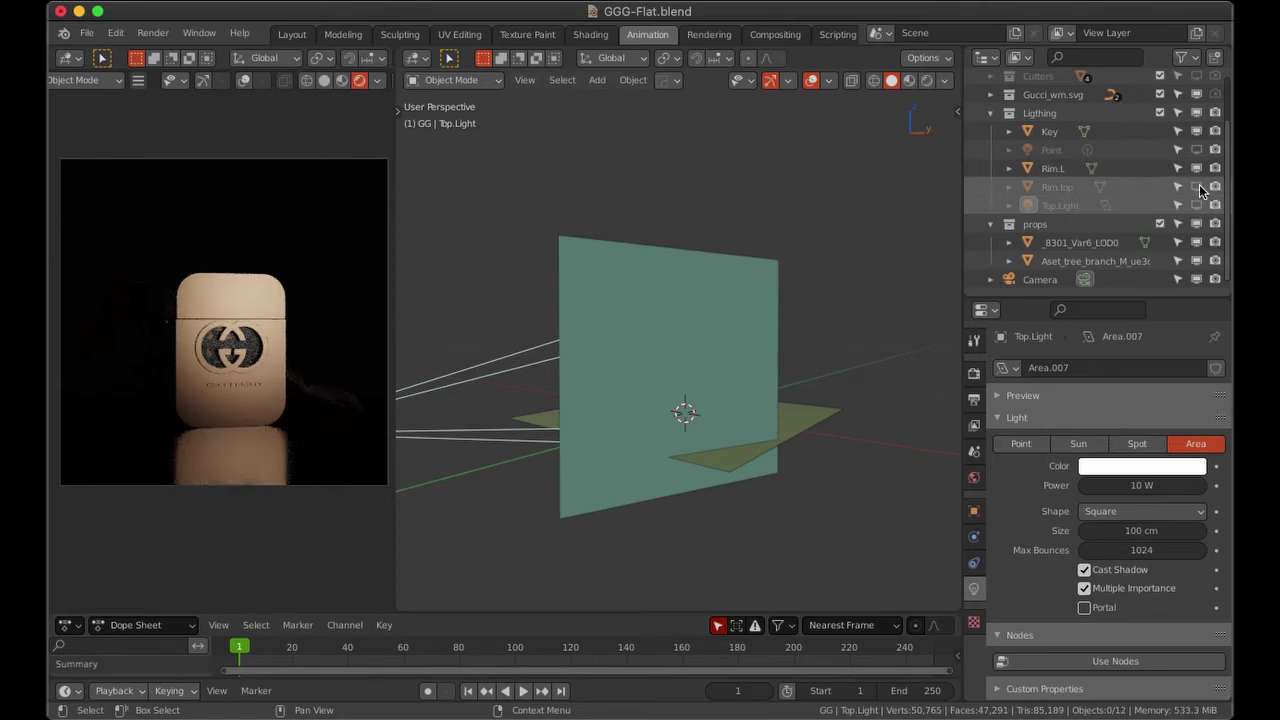
pyautogui.click(1198, 186)
pyautogui.click(1198, 205)
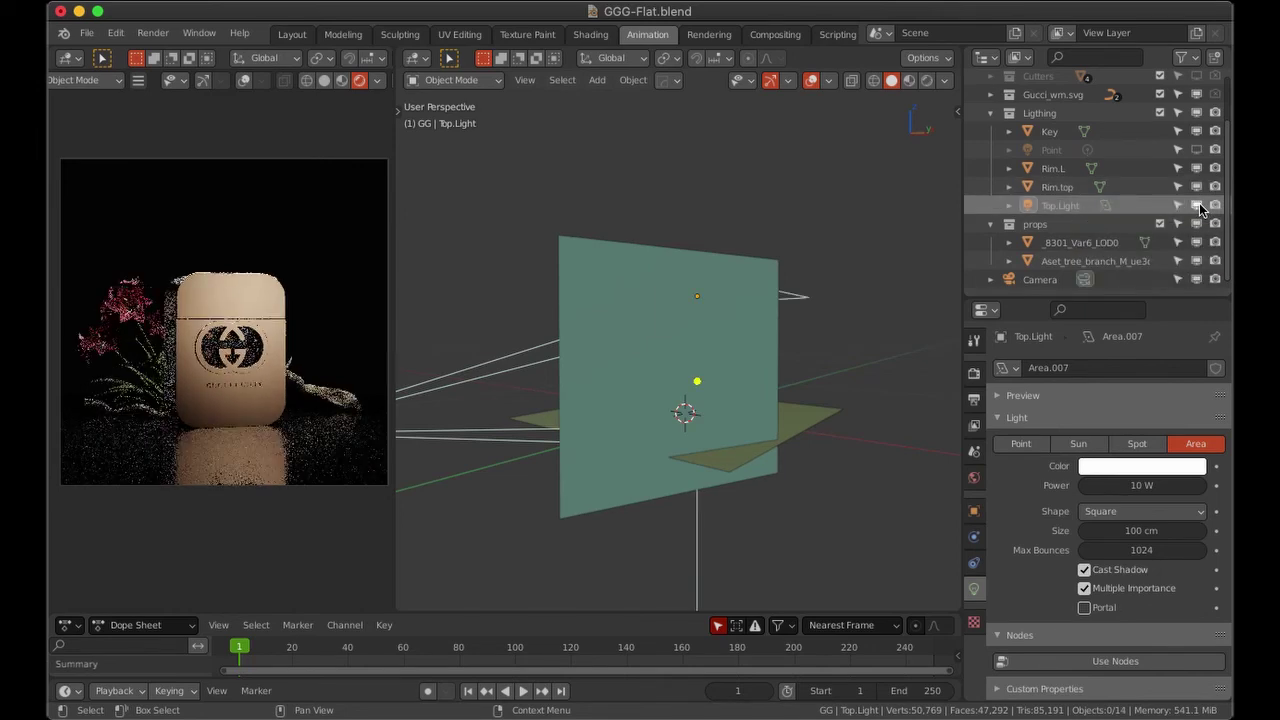
pyautogui.click(1195, 152)
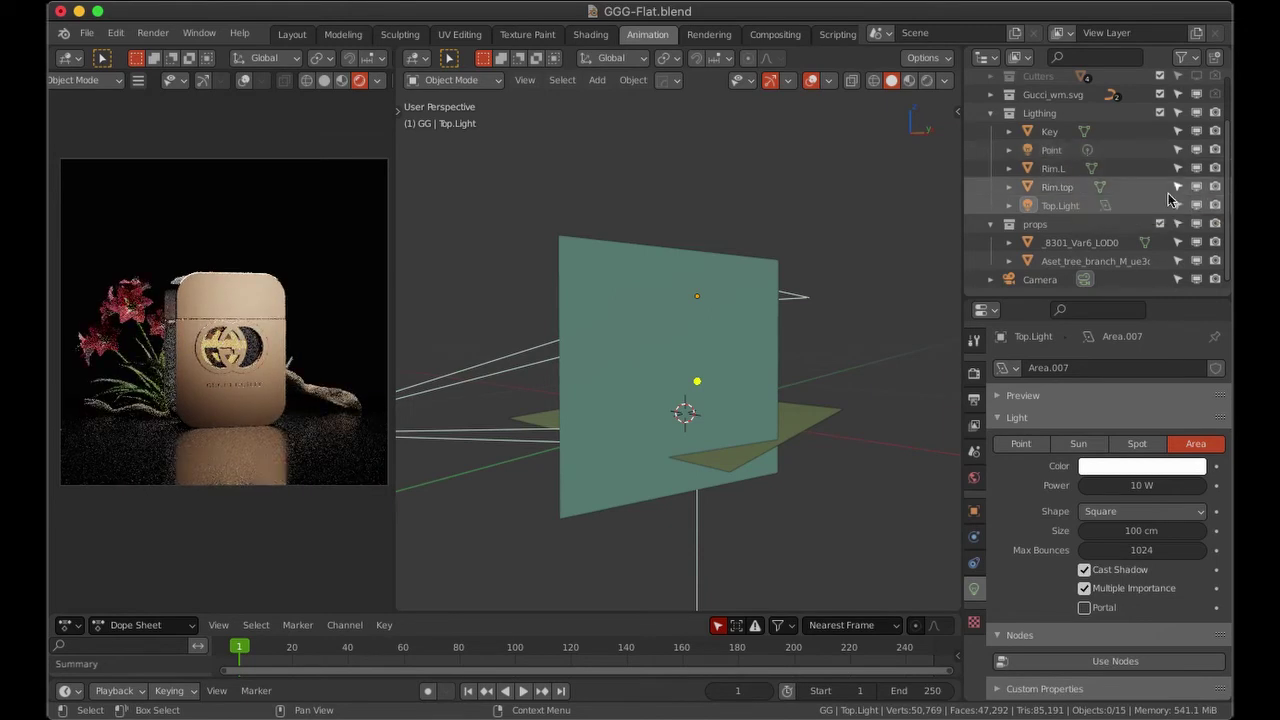
pyautogui.moveTo(846, 334)
pyautogui.mouseDown(button='middle')
pyautogui.moveTo(766, 363)
pyautogui.moveTo(741, 388)
pyautogui.moveTo(860, 411)
pyautogui.moveTo(950, 373)
pyautogui.moveTo(443, 366)
pyautogui.moveTo(531, 369)
pyautogui.moveTo(451, 388)
pyautogui.moveTo(409, 380)
pyautogui.moveTo(957, 380)
pyautogui.moveTo(416, 391)
pyautogui.moveTo(526, 371)
pyautogui.mouseUp(button='middle')
# Show the Render Result in the Rendering workspace alongside its histogram, waveform and vectorscope scopes.
pyautogui.click(692, 38)
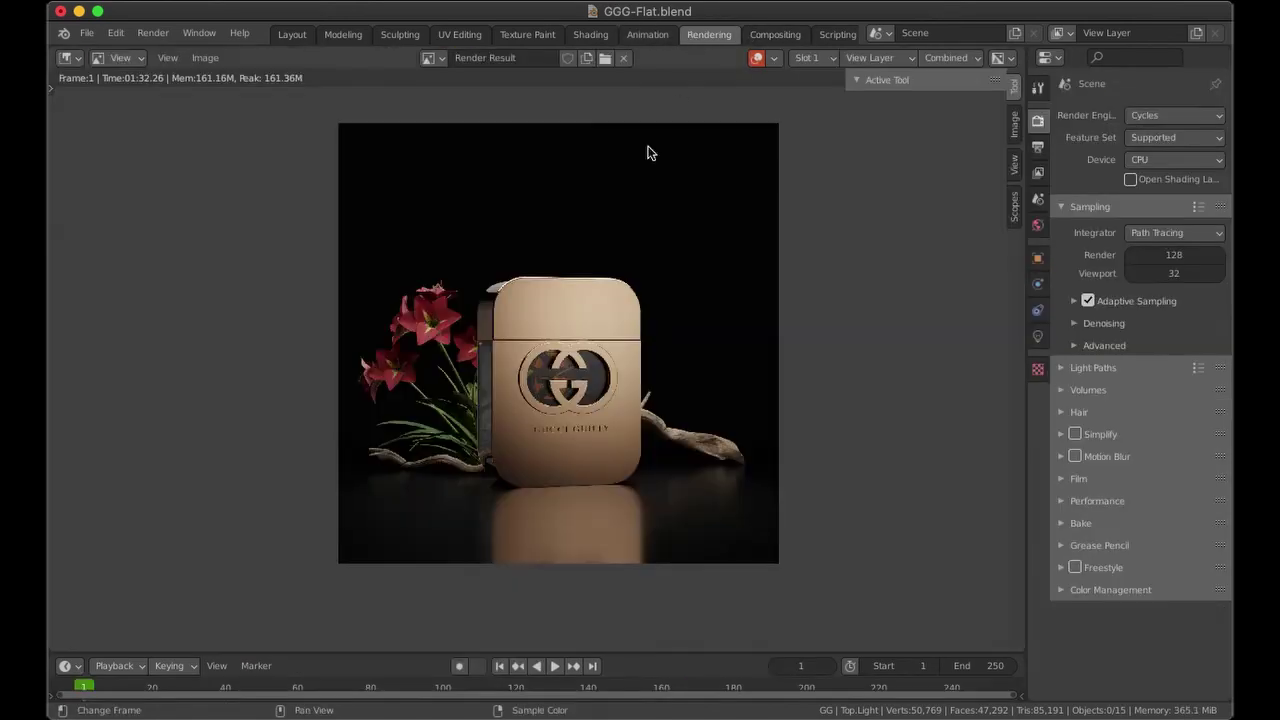
pyautogui.press('j')
pyautogui.press('j')
pyautogui.press('j')
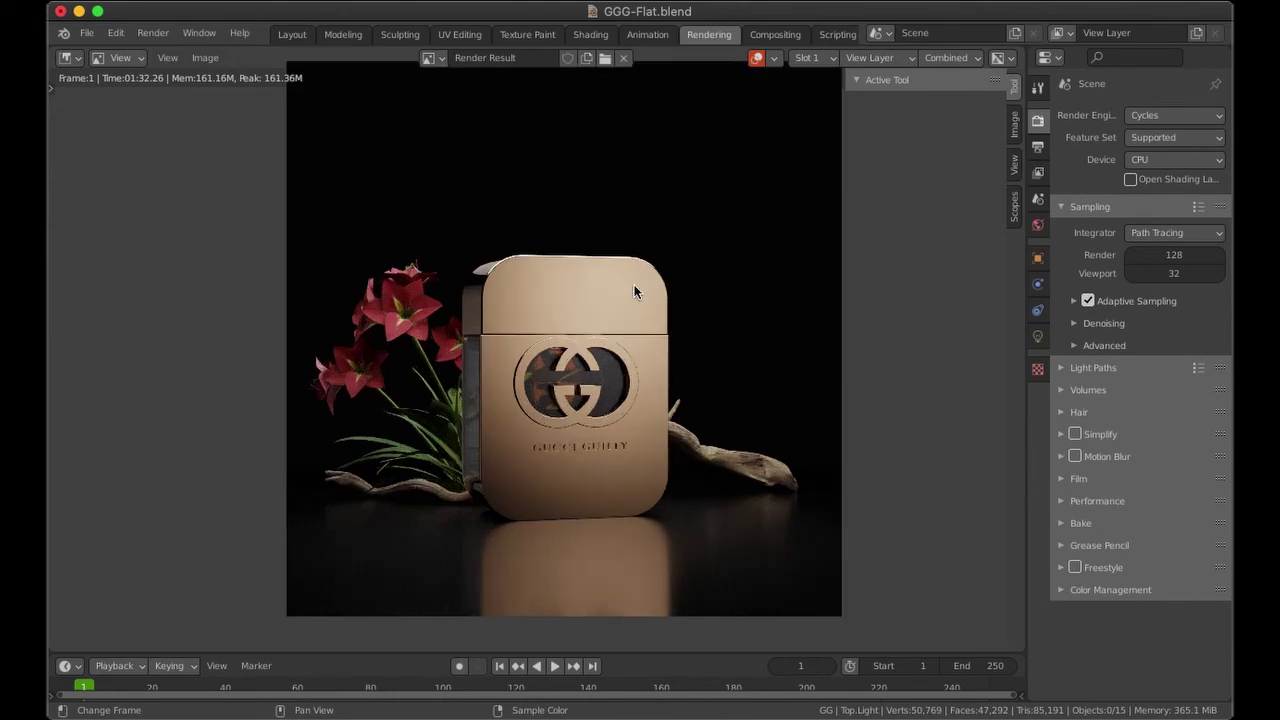
pyautogui.moveTo(579, 248); pyautogui.dragTo(563, 263, button='middle')
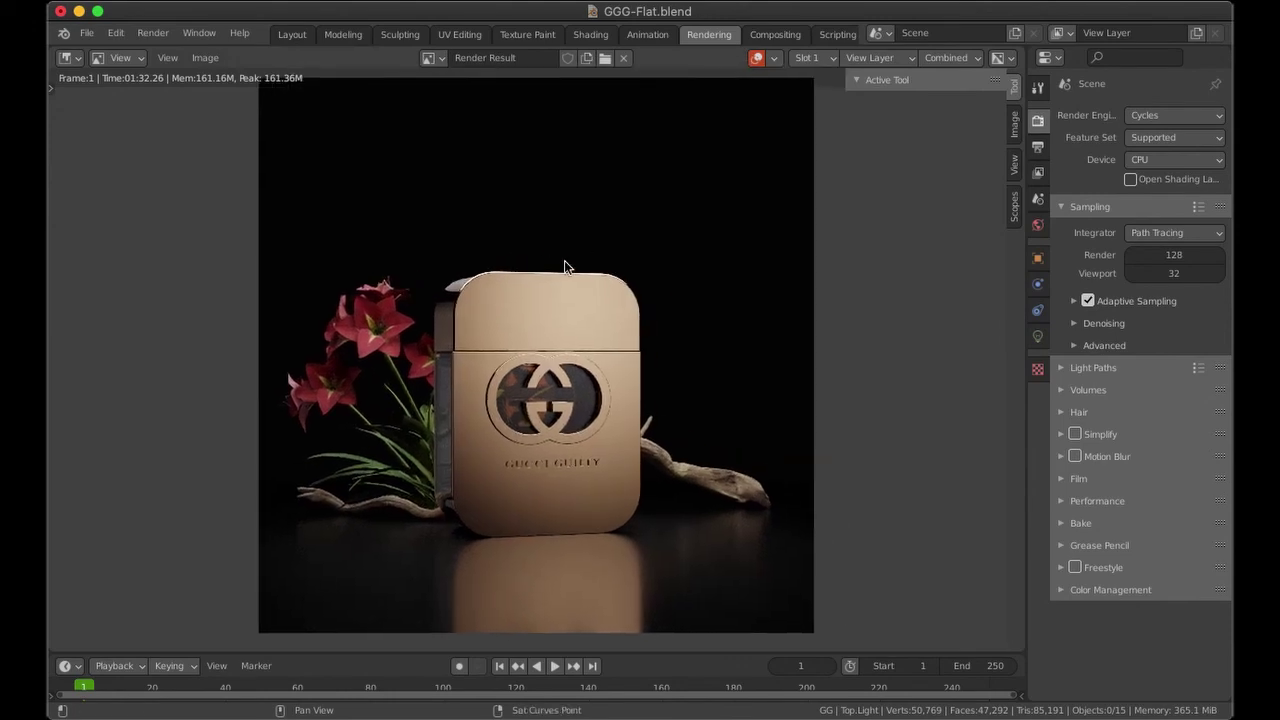
pyautogui.click(1016, 197)
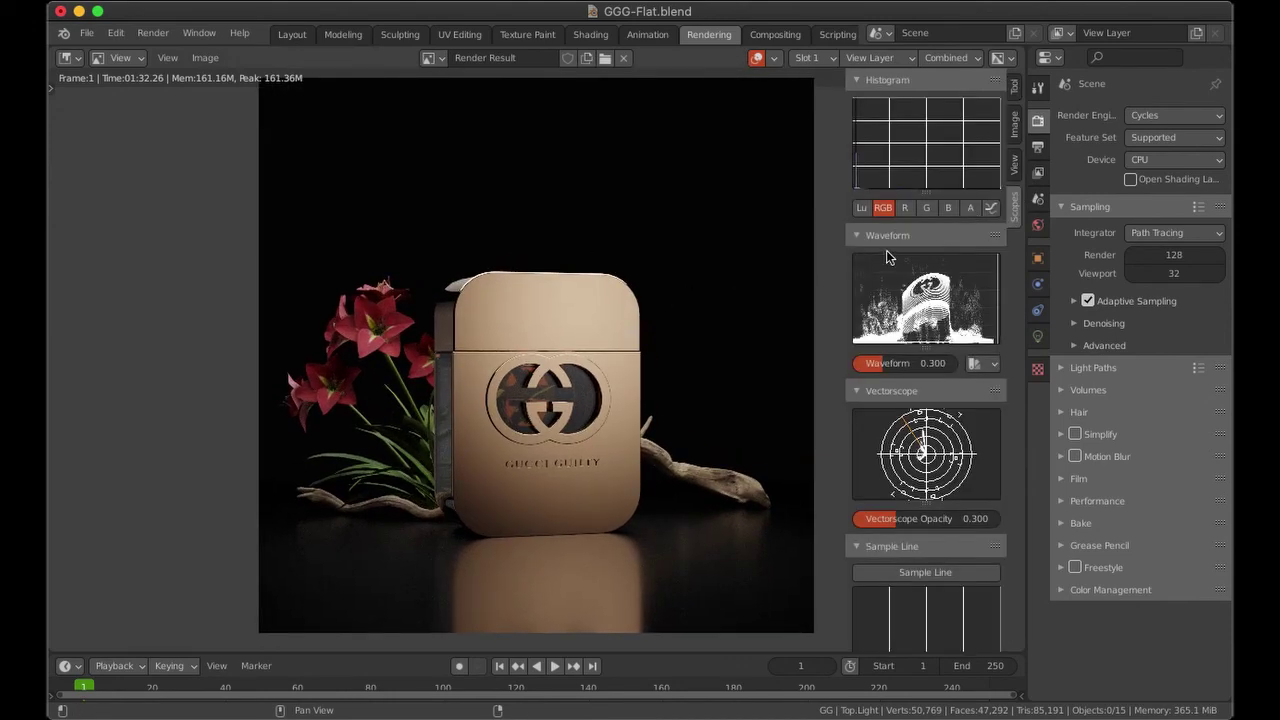
pyautogui.moveTo(805, 270)
pyautogui.mouseDown(button='middle')
pyautogui.moveTo(634, 340)
pyautogui.moveTo(720, 300)
pyautogui.moveTo(700, 283)
pyautogui.mouseUp(button='middle')
pyautogui.scroll(-1, 827, 290)
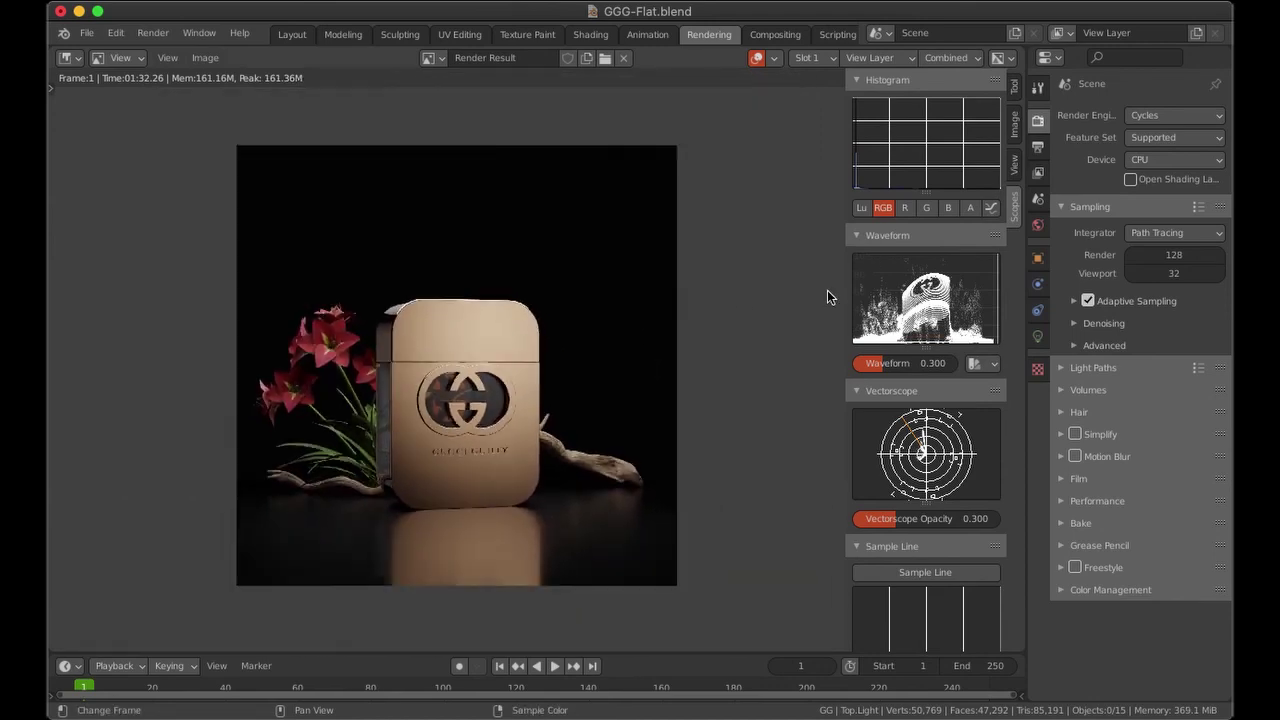
pyautogui.scroll(1, 827, 290)
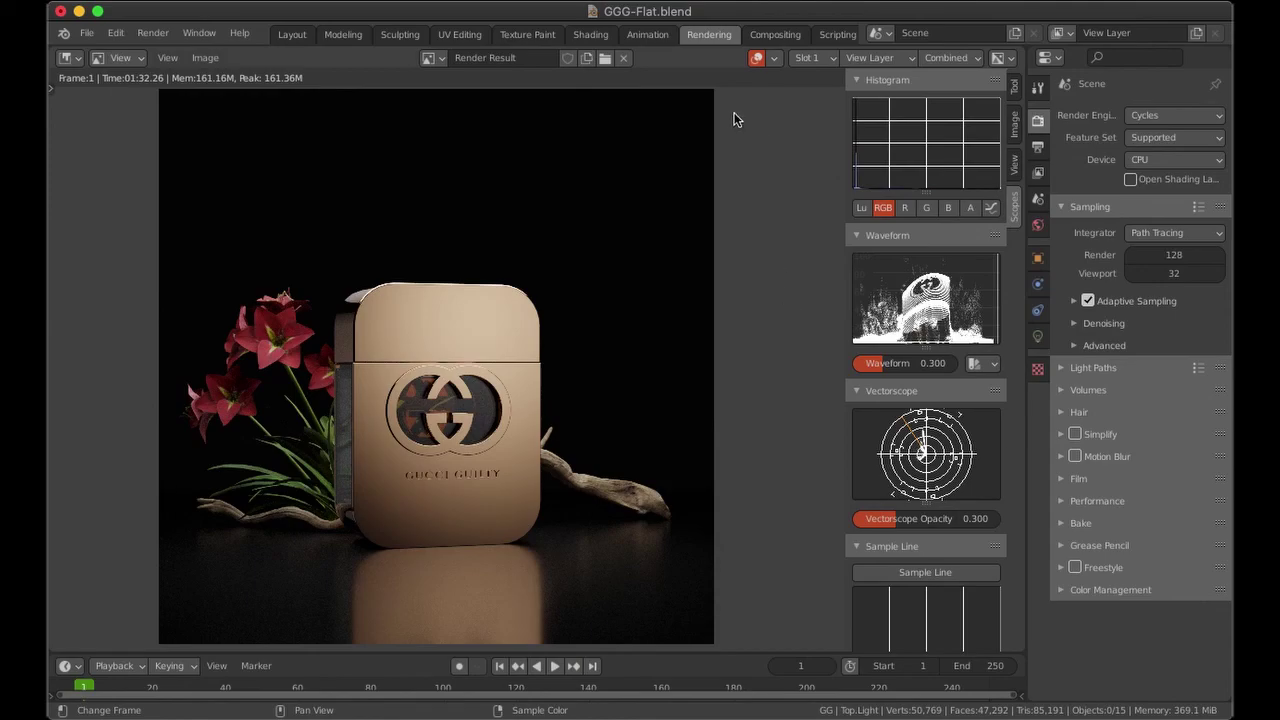